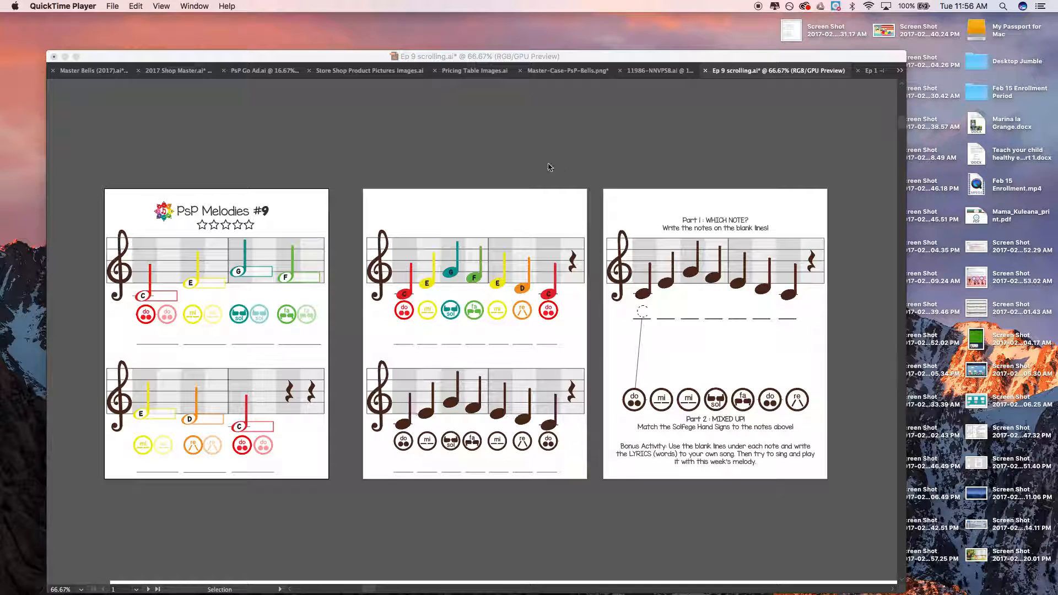
Switch to Illustrator and start a new document named "PsP Demo"
{"action": "left_click", "coordinate": [108, 61]}
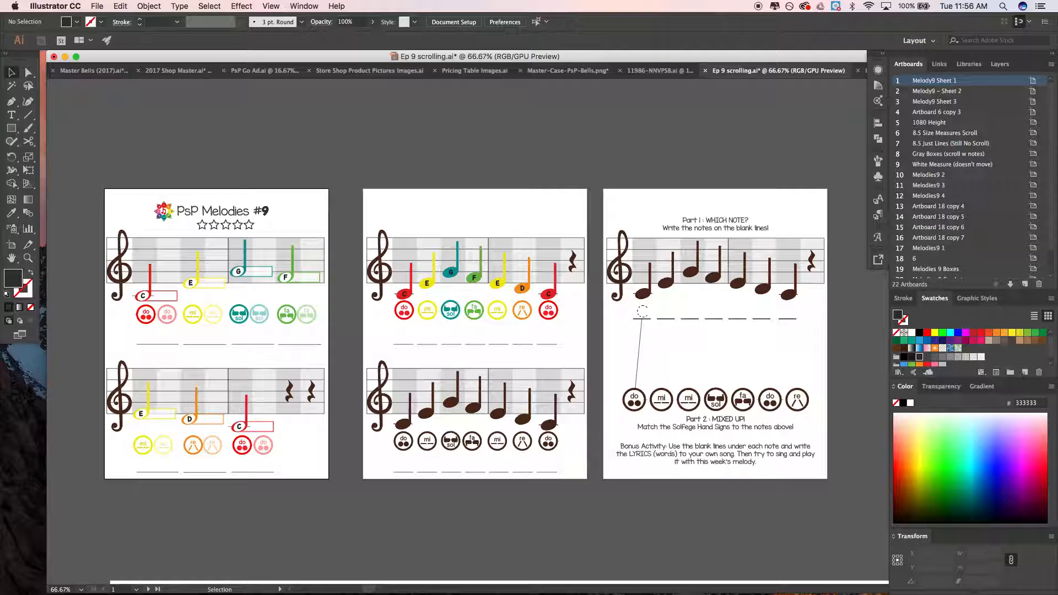
{"action": "mouse_move", "coordinate": [348, 592]}
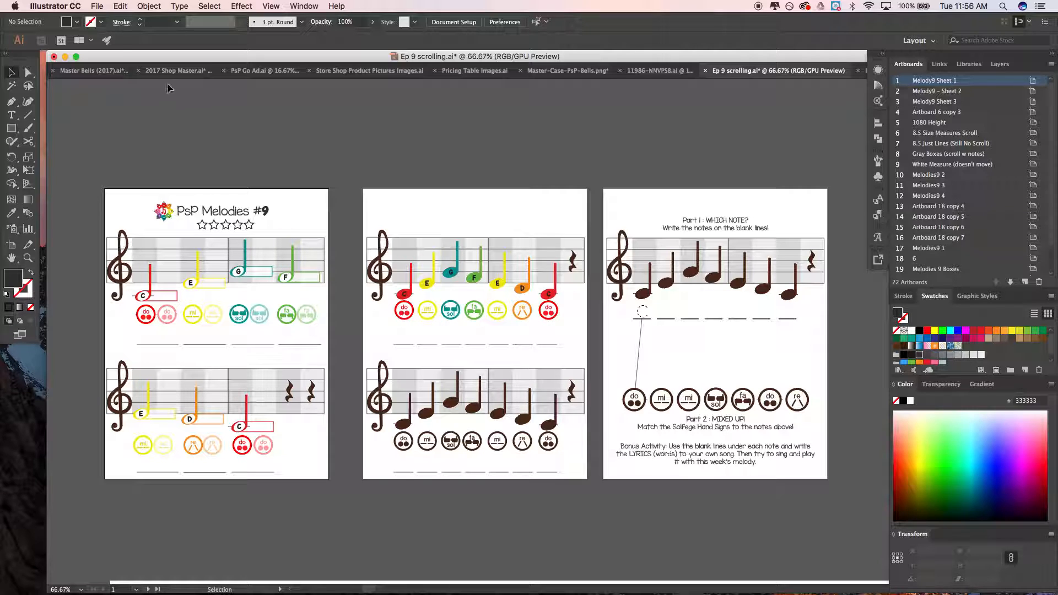
{"action": "left_click", "coordinate": [97, 6]}
{"action": "left_click", "coordinate": [94, 19]}
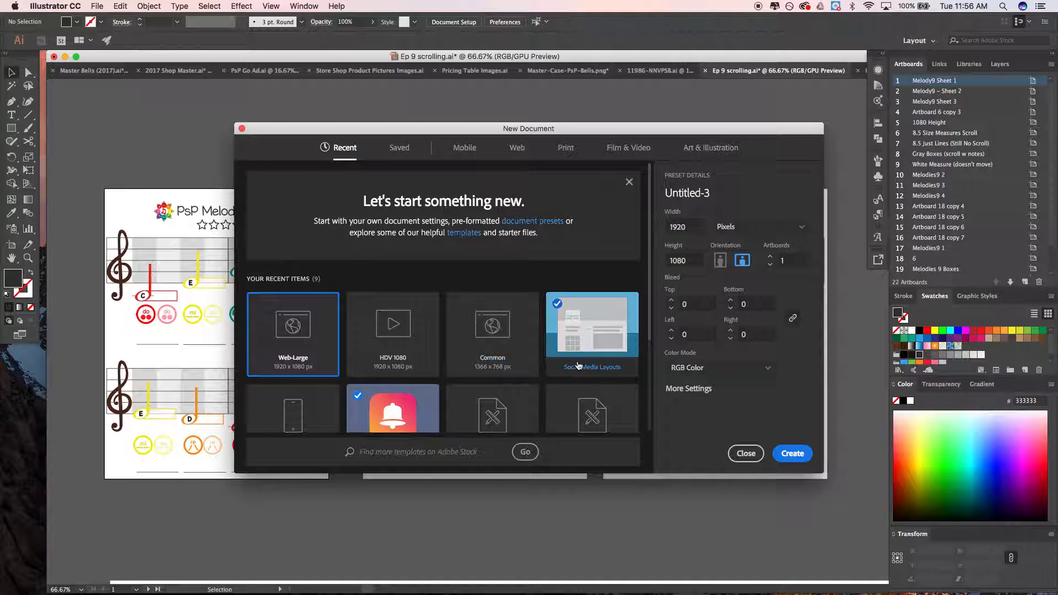
{"action": "scroll", "coordinate": [375, 320], "scroll_direction": "down", "scroll_amount": 2}
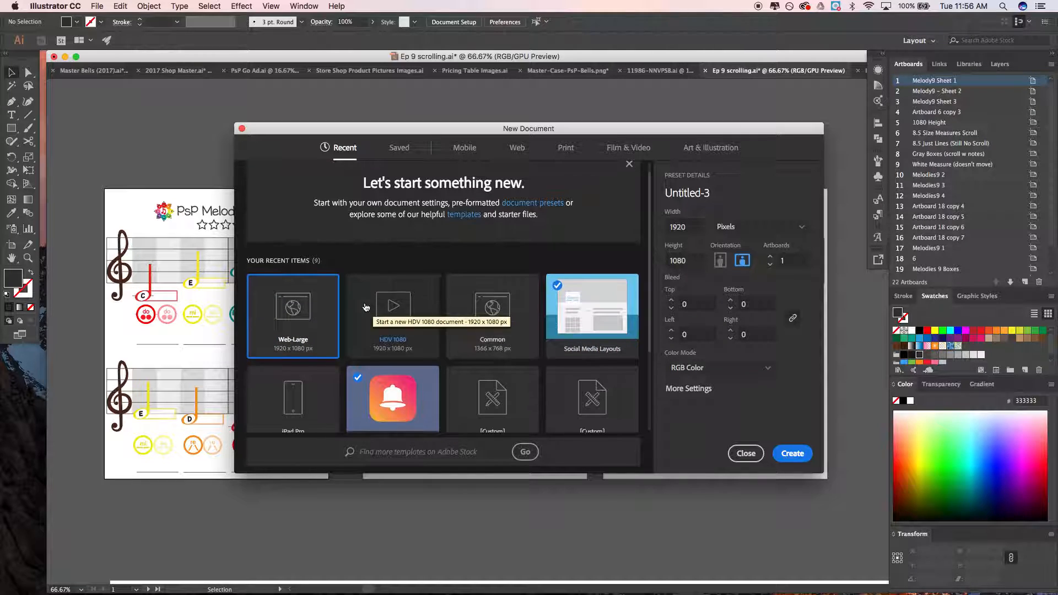
{"action": "scroll", "coordinate": [363, 308], "scroll_direction": "down", "scroll_amount": 3}
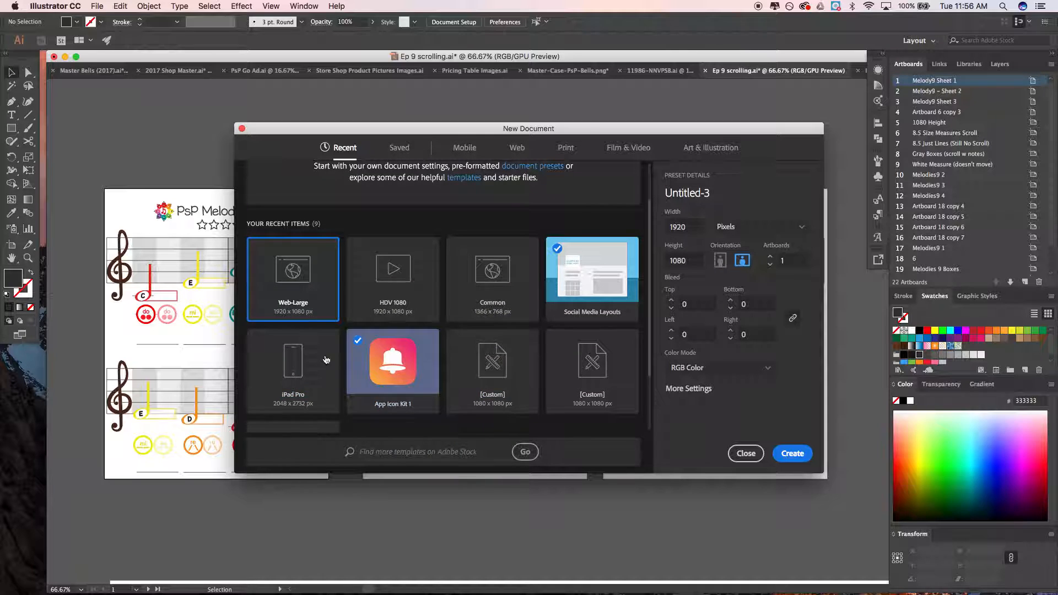
{"action": "scroll", "coordinate": [435, 352], "scroll_direction": "up", "scroll_amount": 3}
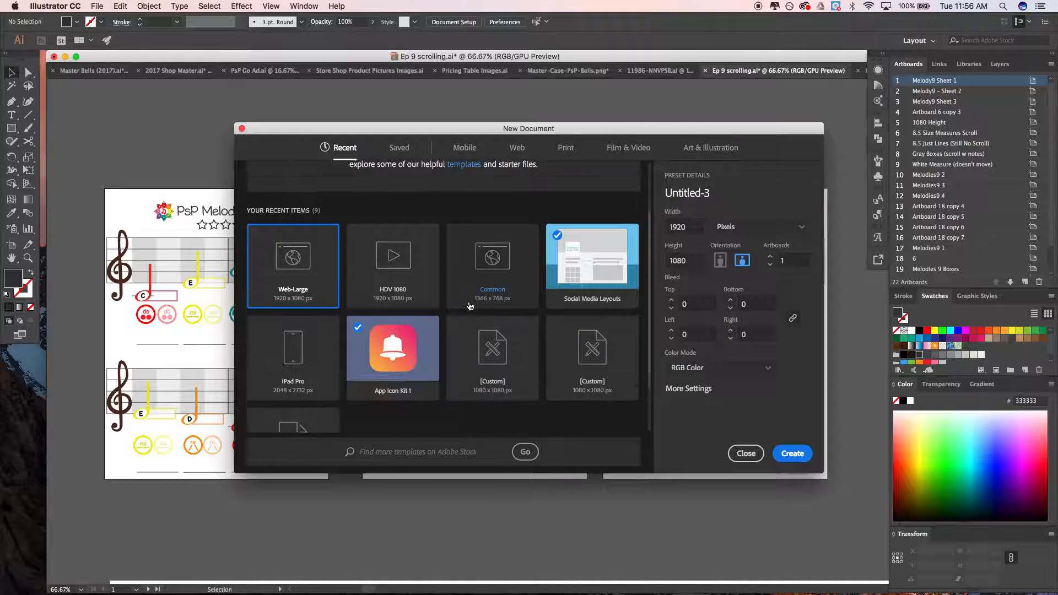
{"action": "scroll", "coordinate": [446, 321], "scroll_direction": "up", "scroll_amount": 1}
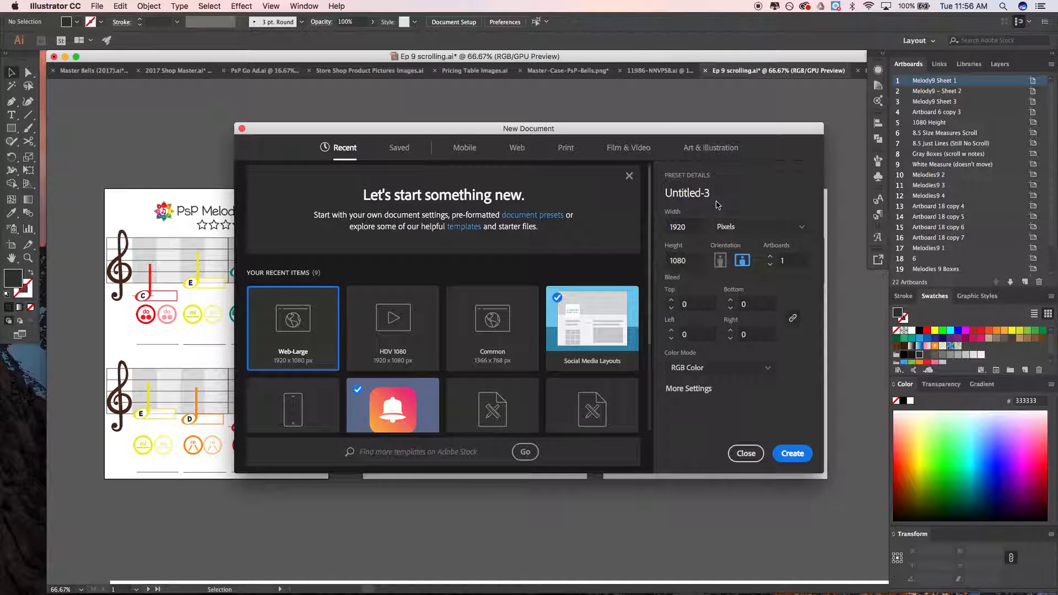
{"action": "left_click", "coordinate": [707, 197]}
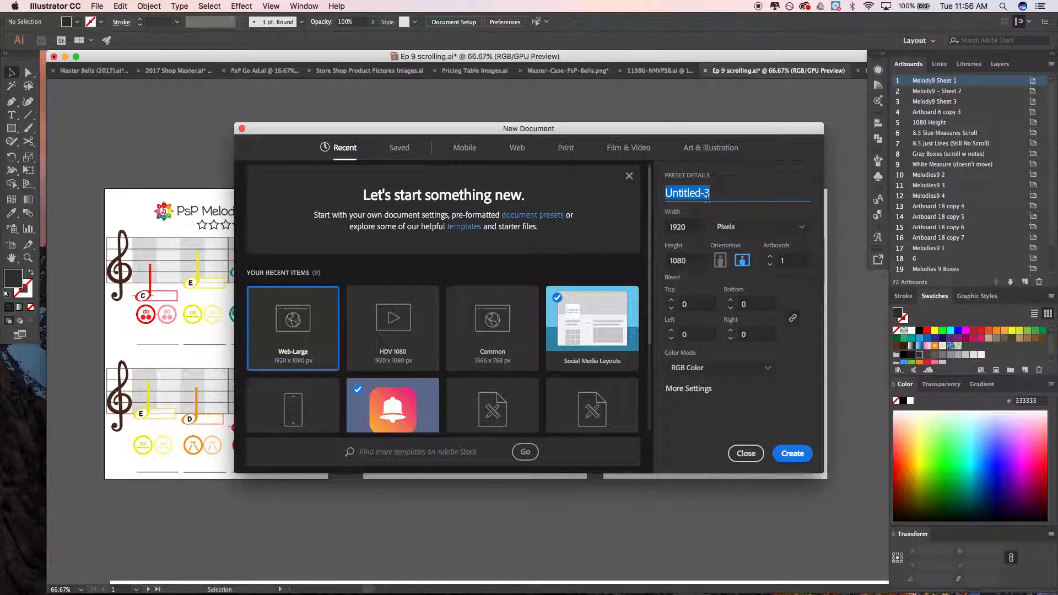
{"action": "type", "text": "PsP Demo"}
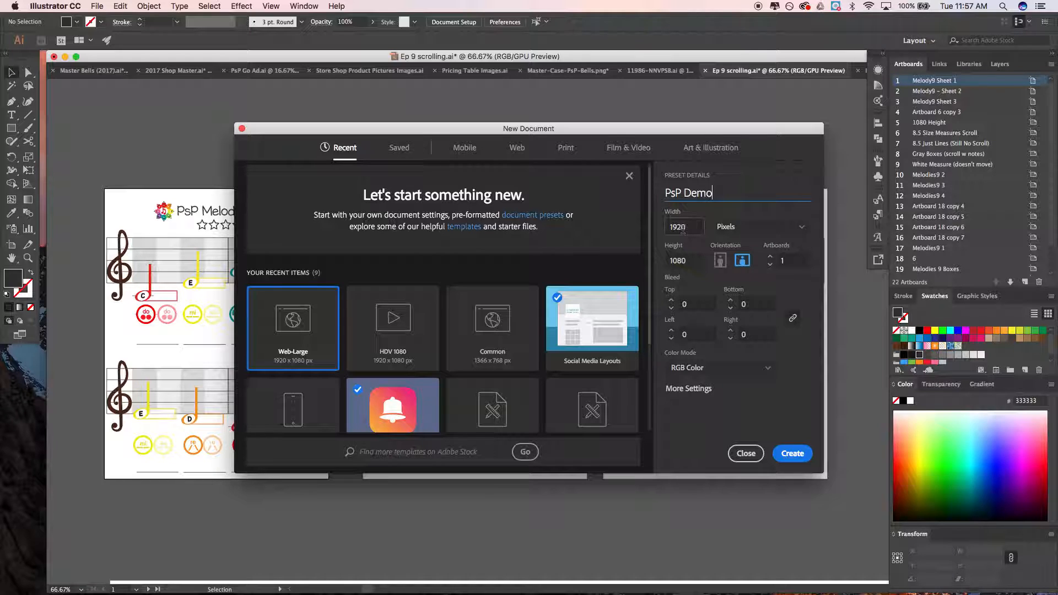
Set up the document as 1920 x 1080 pixels with one artboard and RGB Color mode
{"action": "left_click", "coordinate": [683, 229]}
{"action": "key", "text": "Tab"}
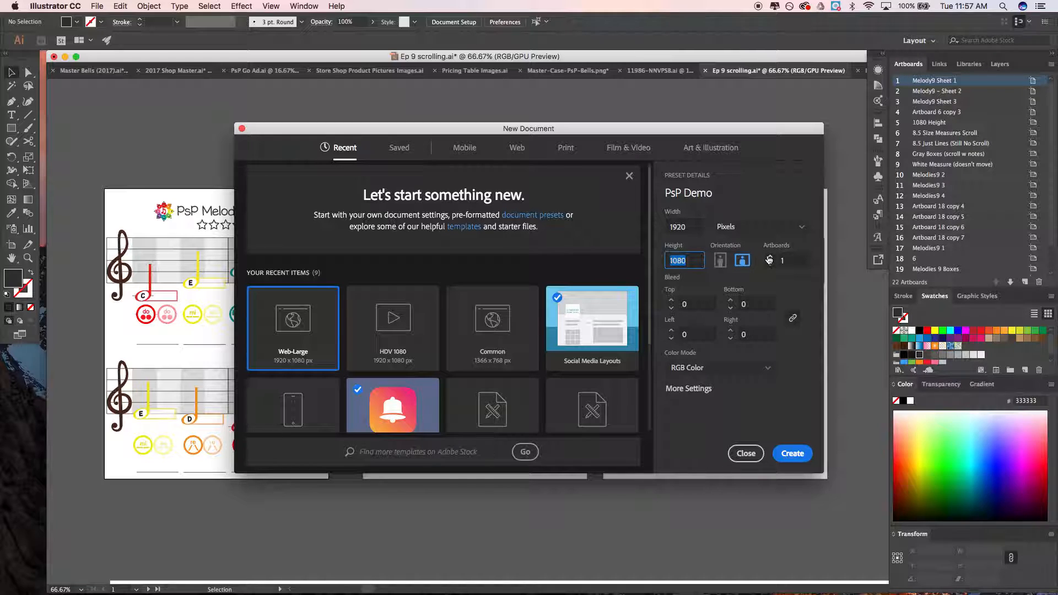
{"action": "key", "text": "Tab"}
{"action": "type", "text": "6"}
{"action": "left_click", "coordinate": [770, 265]}
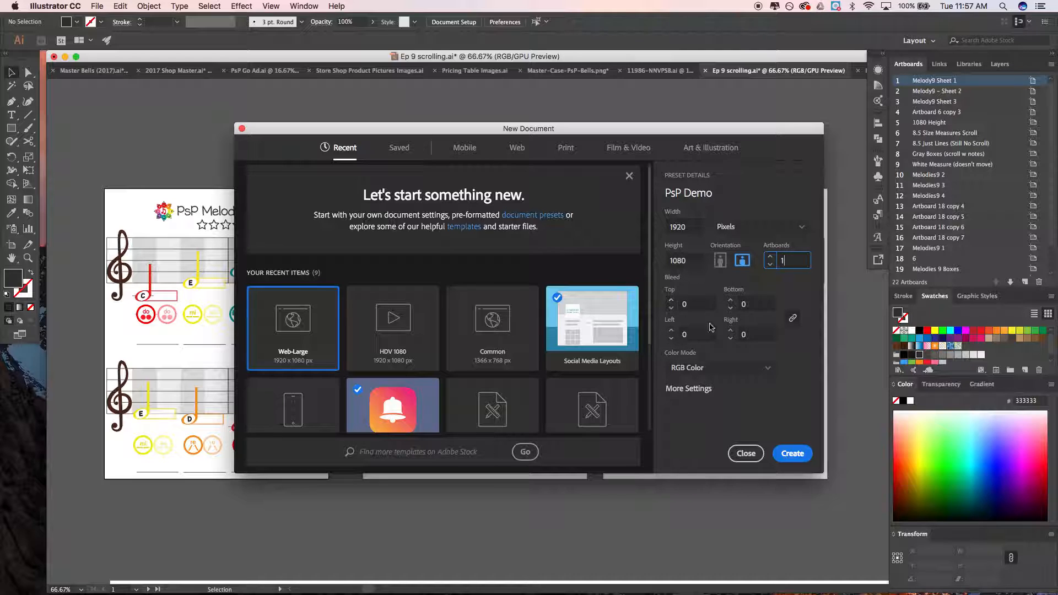
{"action": "left_click", "coordinate": [727, 369]}
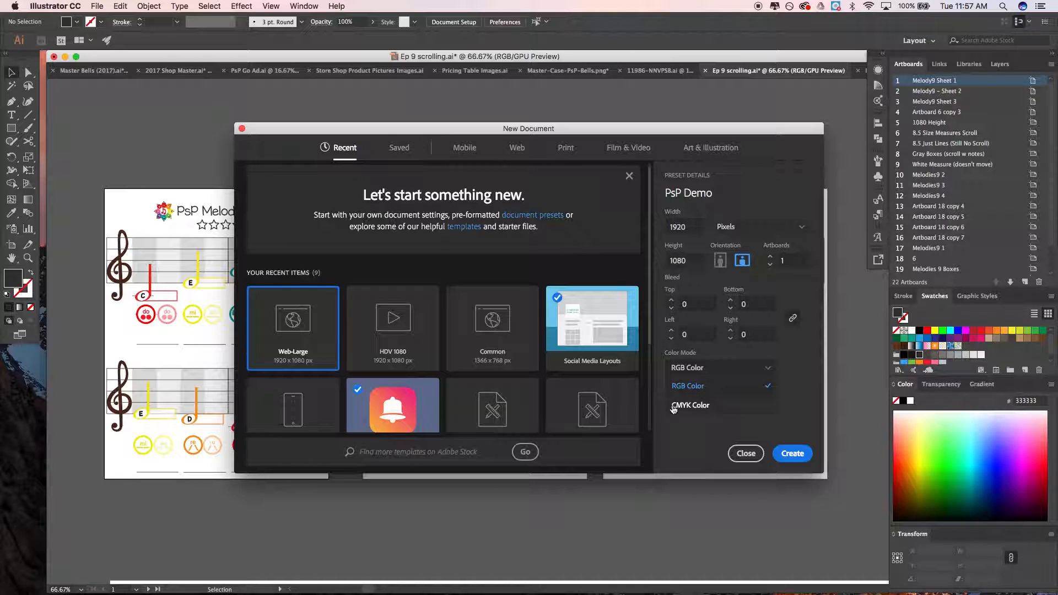
{"action": "left_click", "coordinate": [701, 392]}
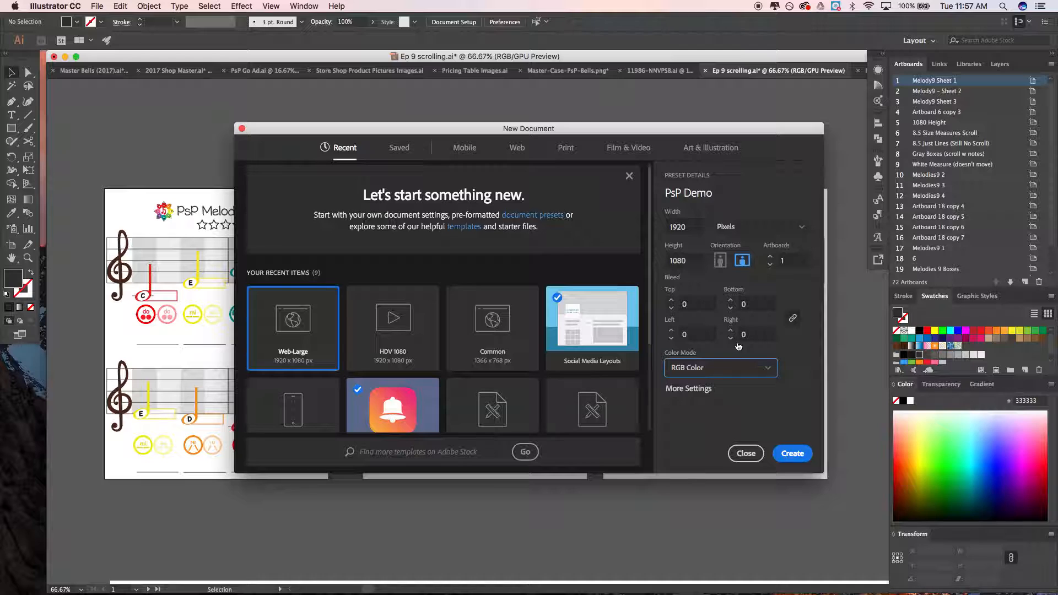
Compare the Print presets with the recent ones and create the document from the Web-Large preset
{"action": "left_click", "coordinate": [295, 320]}
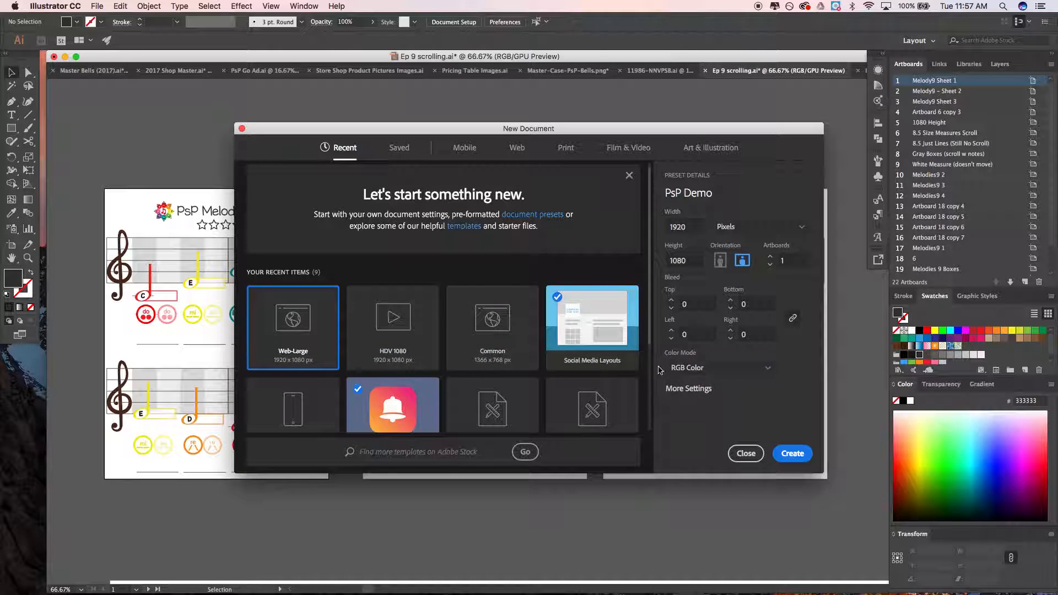
{"action": "scroll", "coordinate": [492, 379], "scroll_direction": "down", "scroll_amount": 3}
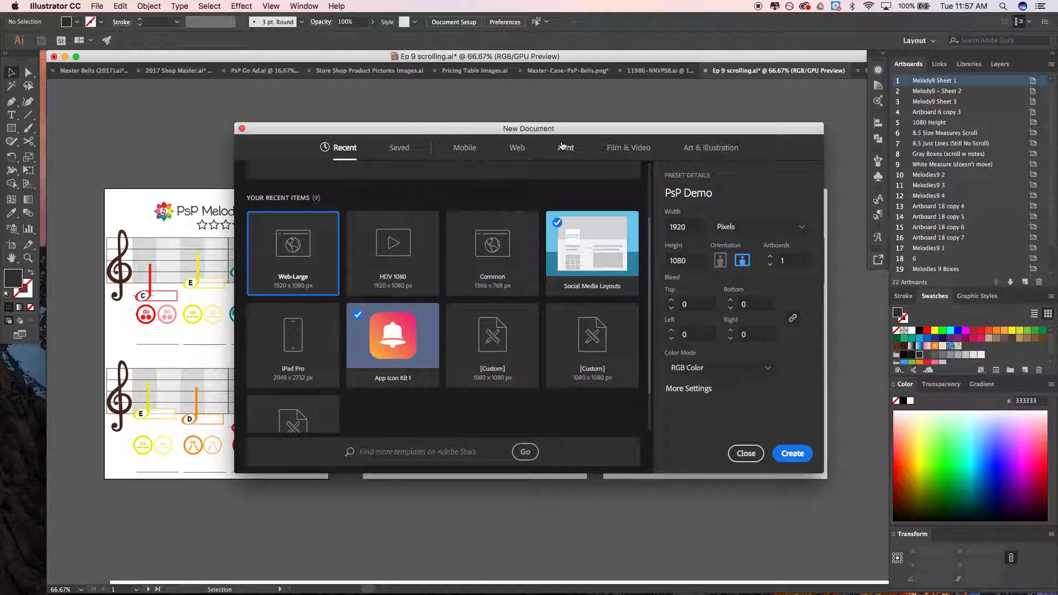
{"action": "left_click", "coordinate": [566, 148]}
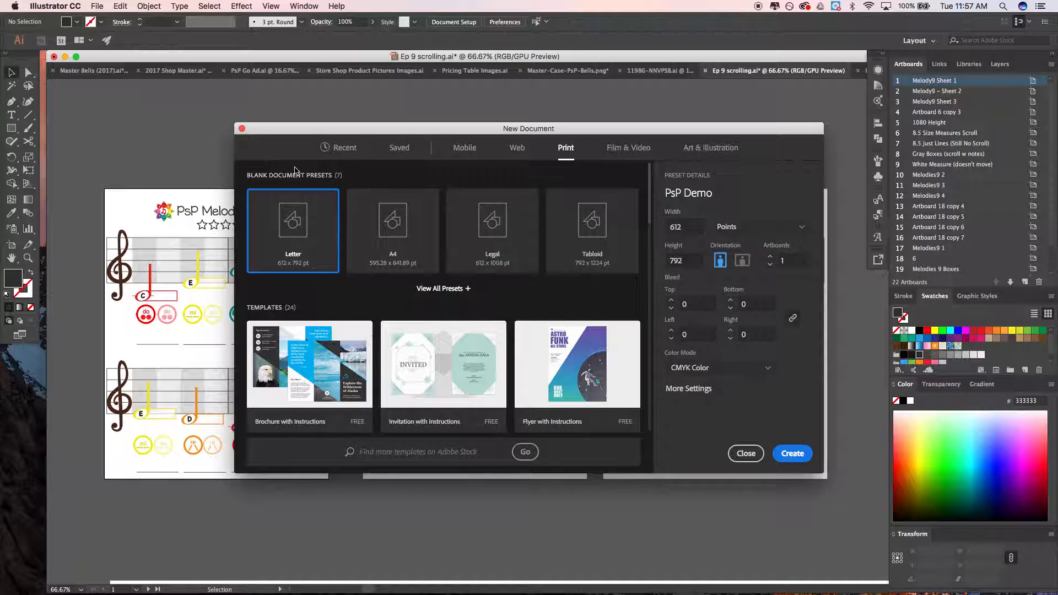
{"action": "left_click", "coordinate": [342, 149]}
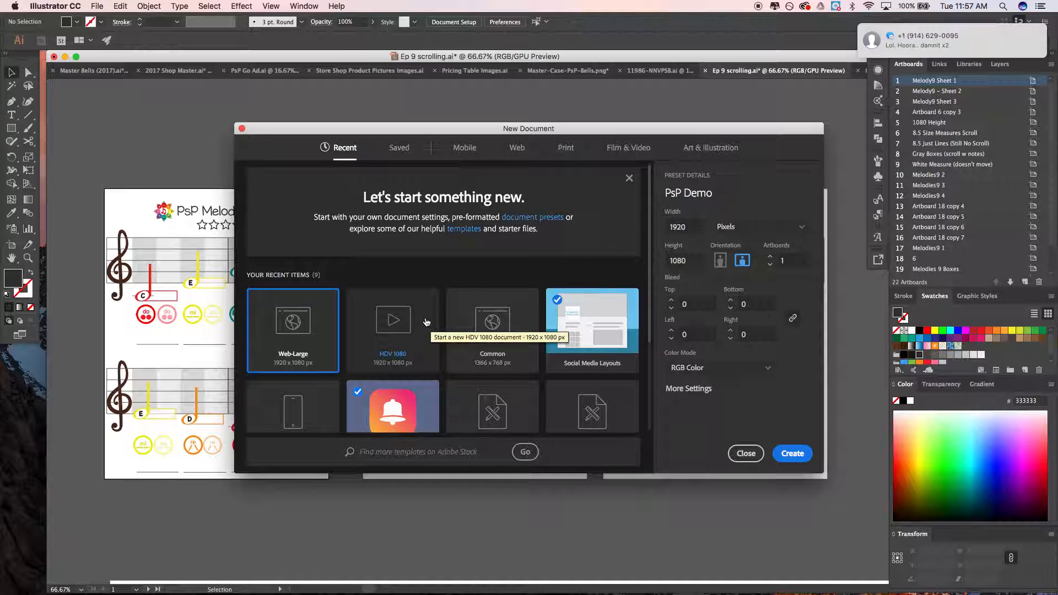
{"action": "scroll", "coordinate": [426, 323], "scroll_direction": "down", "scroll_amount": 3}
{"action": "scroll", "coordinate": [426, 322], "scroll_direction": "down", "scroll_amount": 2}
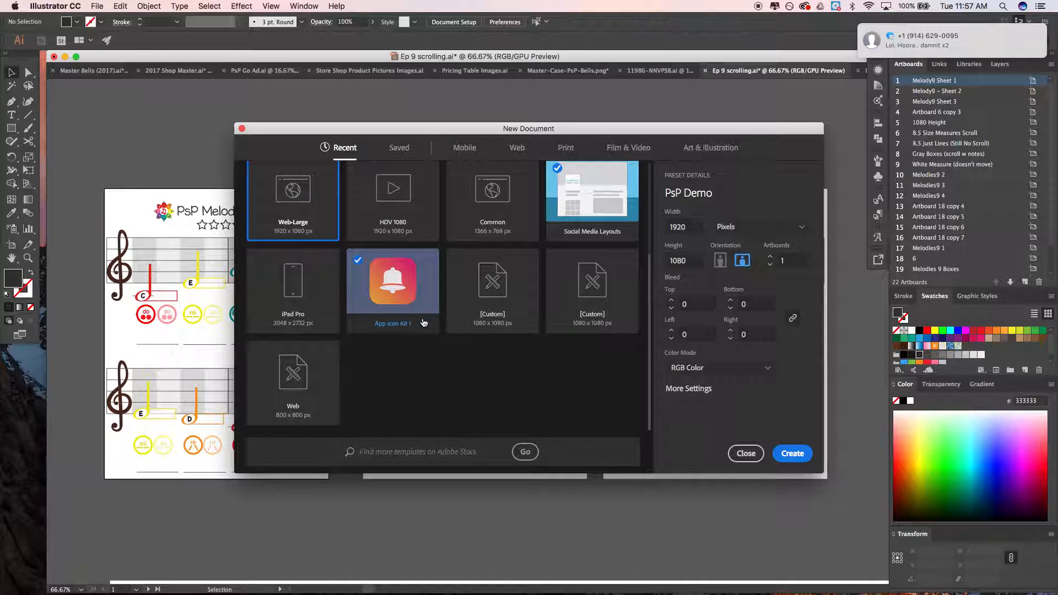
{"action": "scroll", "coordinate": [407, 338], "scroll_direction": "up", "scroll_amount": 3}
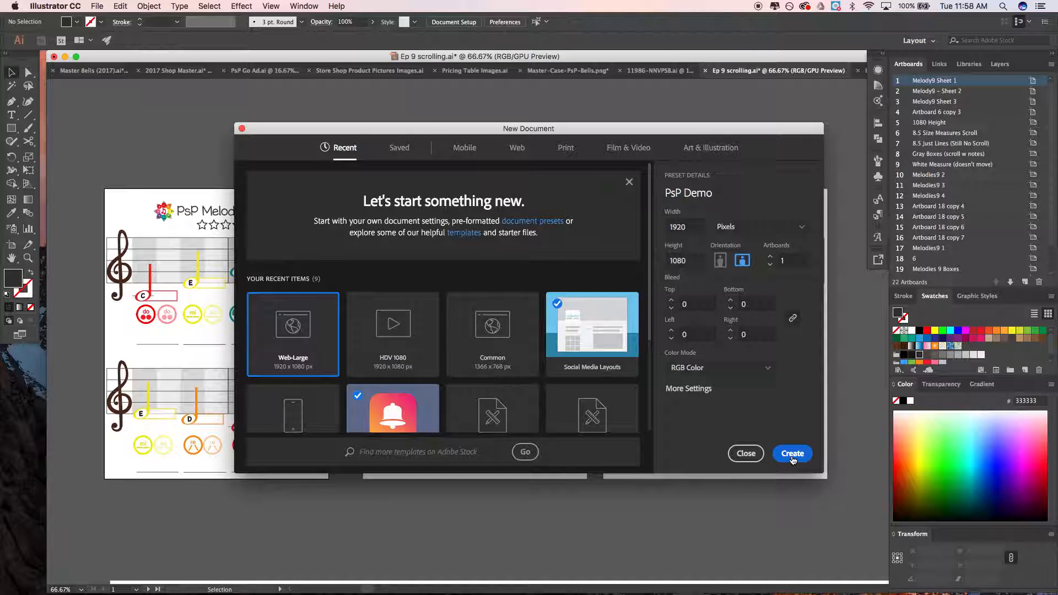
{"action": "left_click", "coordinate": [793, 454]}
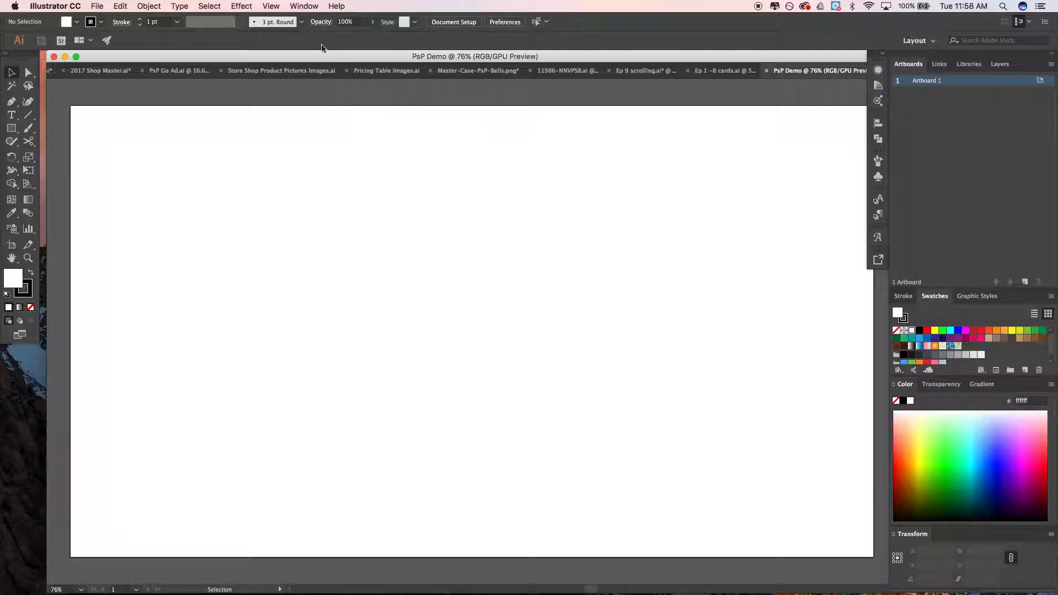
Reset the Layout workspace to its default panel arrangement
{"action": "left_click", "coordinate": [300, 6]}
{"action": "mouse_move", "coordinate": [299, 49]}
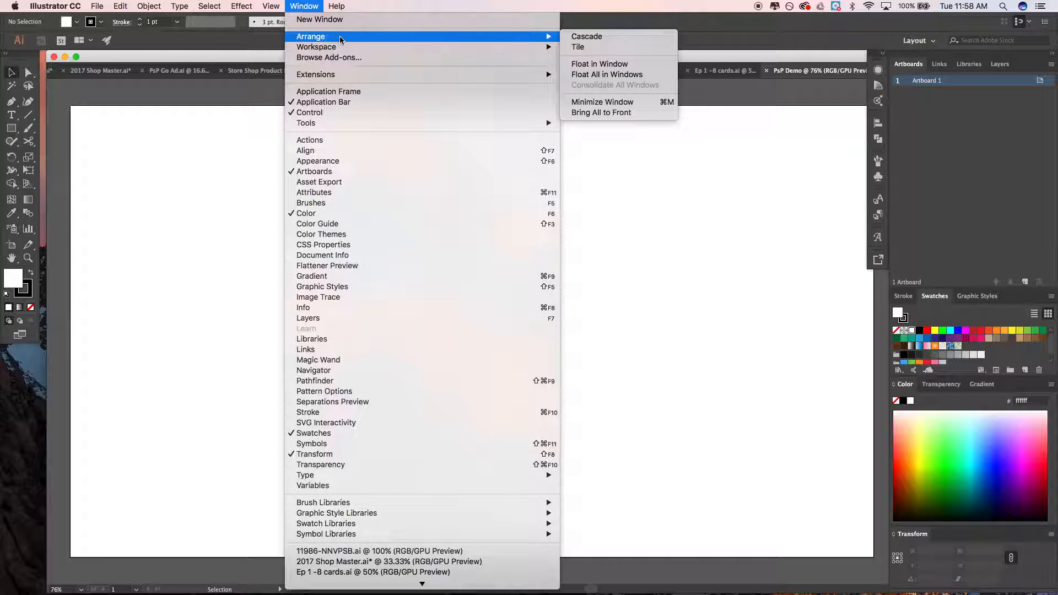
{"action": "mouse_move", "coordinate": [338, 48]}
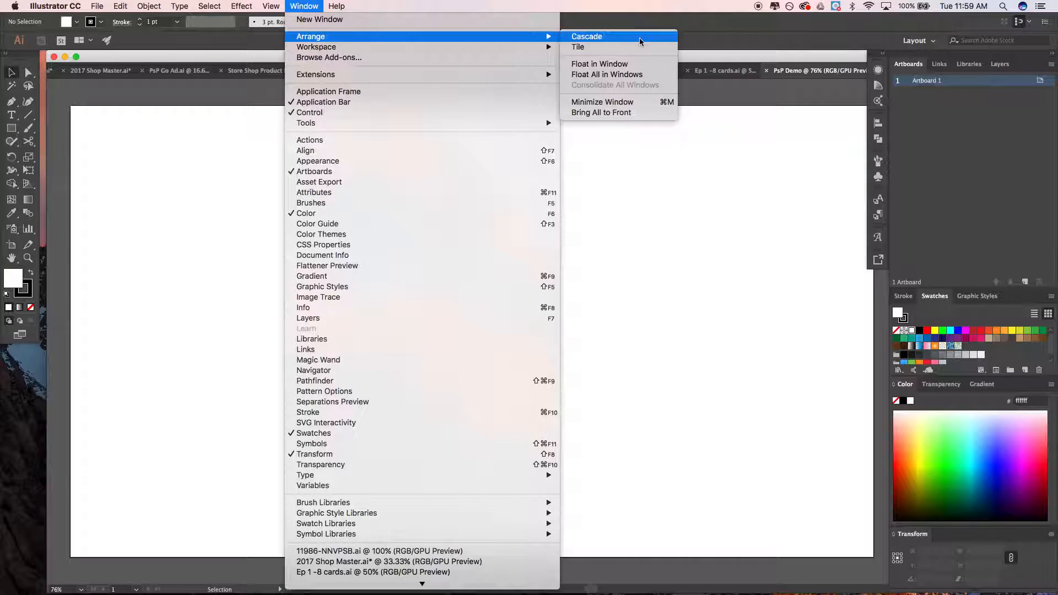
{"action": "mouse_move", "coordinate": [485, 47]}
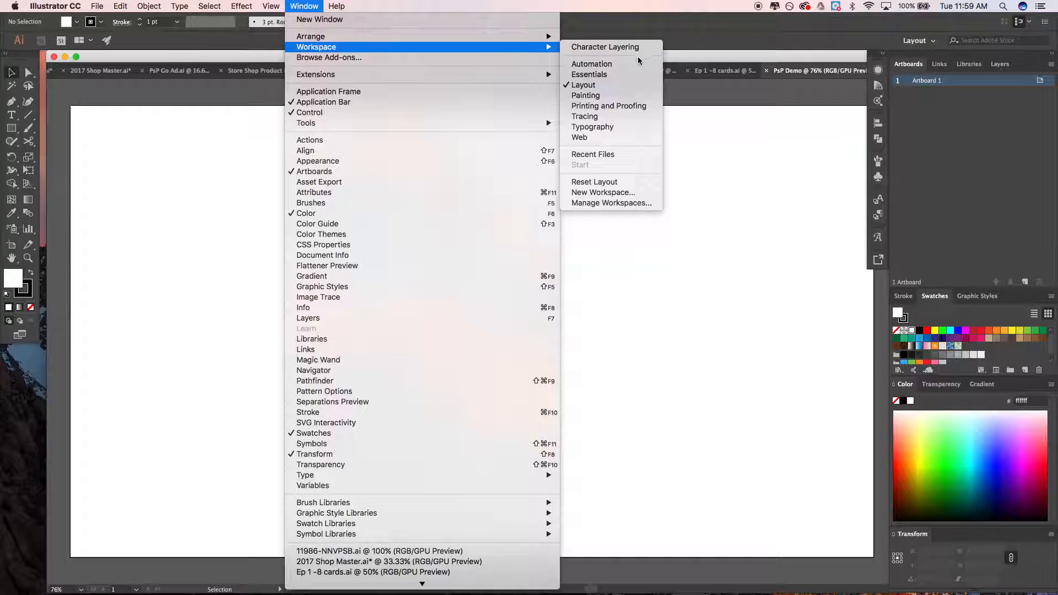
{"action": "left_click", "coordinate": [605, 182]}
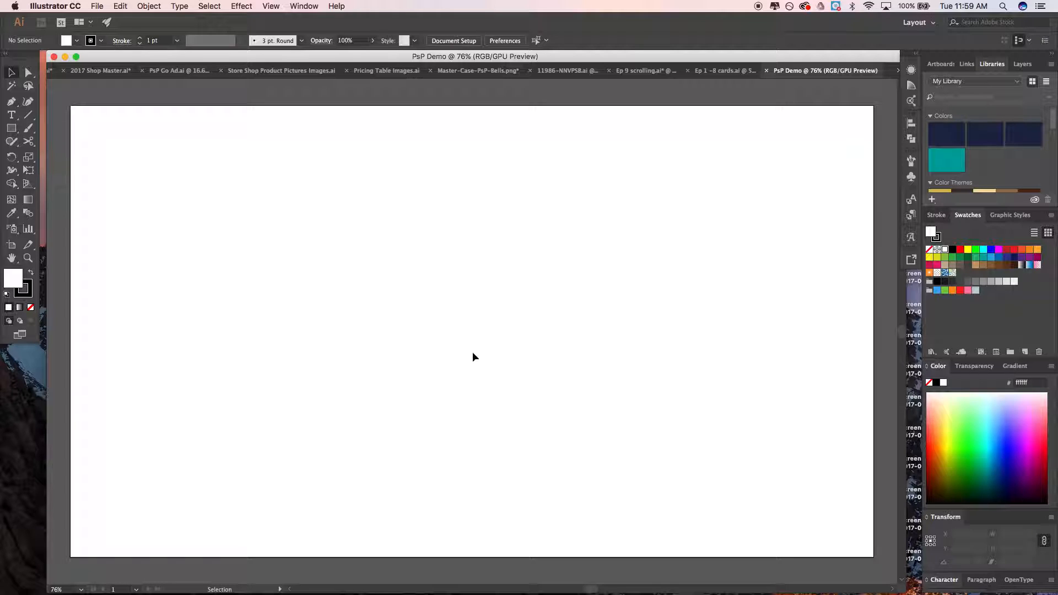
Examine the blank artboard at closer and wider magnifications
{"action": "scroll", "coordinate": [459, 336], "scroll_direction": "down", "scroll_amount": 3}
{"action": "scroll", "coordinate": [455, 335], "scroll_direction": "up", "scroll_amount": 5}
{"action": "scroll", "coordinate": [455, 334], "scroll_direction": "down", "scroll_amount": 7}
{"action": "scroll", "coordinate": [453, 333], "scroll_direction": "up", "scroll_amount": 6}
{"action": "scroll", "coordinate": [453, 332], "scroll_direction": "down", "scroll_amount": 4}
{"action": "scroll", "coordinate": [454, 335], "scroll_direction": "up", "scroll_amount": 3}
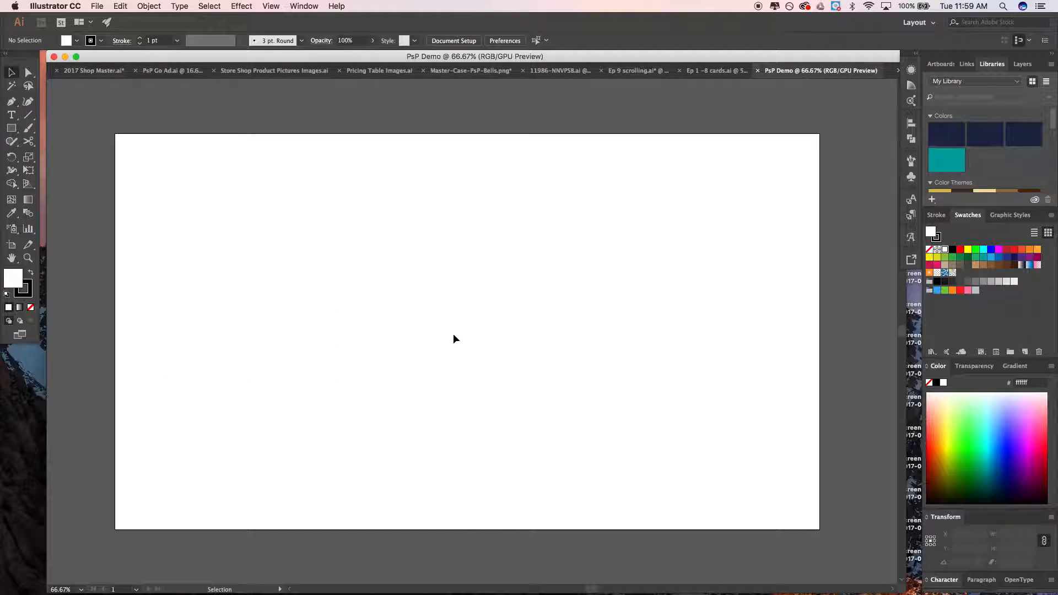
{"action": "scroll", "coordinate": [453, 333], "scroll_direction": "up", "scroll_amount": 2}
{"action": "scroll", "coordinate": [453, 333], "scroll_direction": "down", "scroll_amount": 3}
{"action": "scroll", "coordinate": [452, 333], "scroll_direction": "up", "scroll_amount": 1}
{"action": "scroll", "coordinate": [453, 334], "scroll_direction": "up", "scroll_amount": 1}
{"action": "scroll", "coordinate": [453, 336], "scroll_direction": "down", "scroll_amount": 1}
{"action": "scroll", "coordinate": [453, 335], "scroll_direction": "down", "scroll_amount": 1}
{"action": "scroll", "coordinate": [452, 334], "scroll_direction": "down", "scroll_amount": 1}
{"action": "scroll", "coordinate": [452, 334], "scroll_direction": "up", "scroll_amount": 1}
Pan sideways across the artboard to inspect the empty area on both sides of it
{"action": "scroll", "coordinate": [450, 334], "scroll_direction": "left", "scroll_amount": 4}
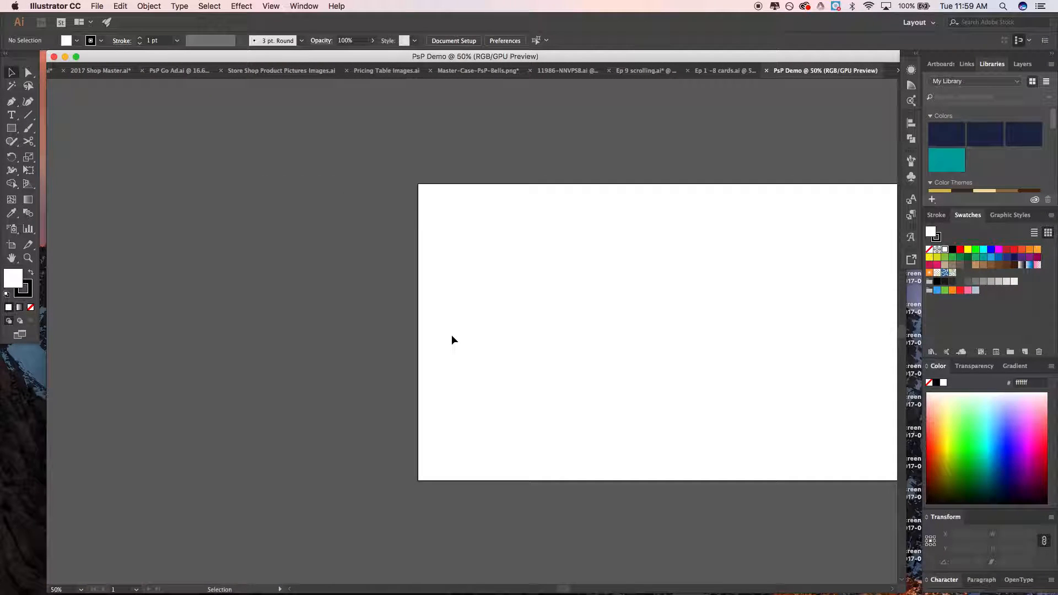
{"action": "scroll", "coordinate": [451, 335], "scroll_direction": "right", "scroll_amount": 5}
{"action": "scroll", "coordinate": [452, 335], "scroll_direction": "left", "scroll_amount": 3}
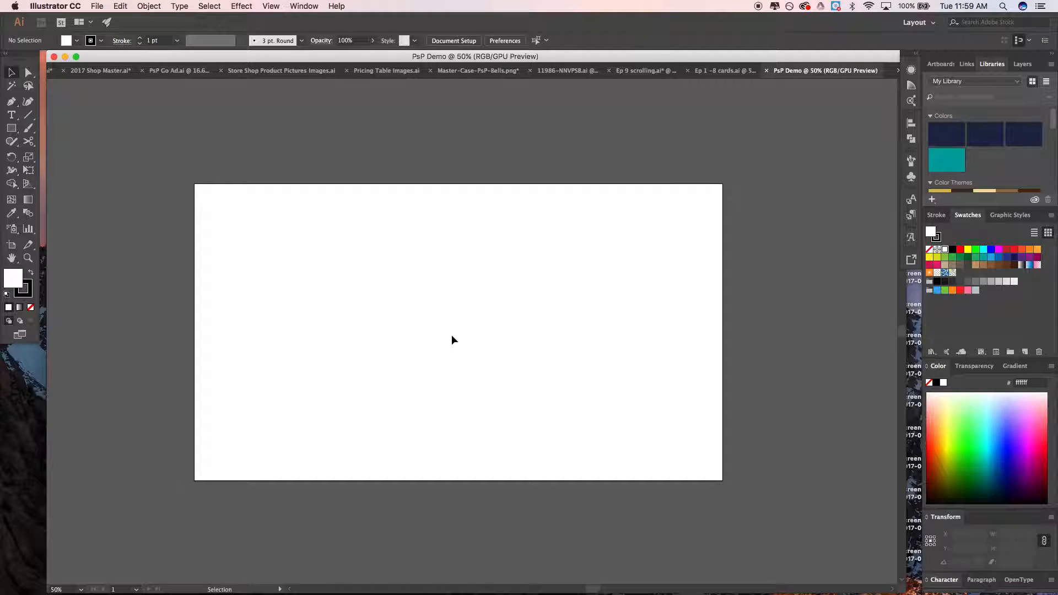
{"action": "scroll", "coordinate": [451, 335], "scroll_direction": "down", "scroll_amount": 1}
{"action": "scroll", "coordinate": [452, 335], "scroll_direction": "right", "scroll_amount": 1}
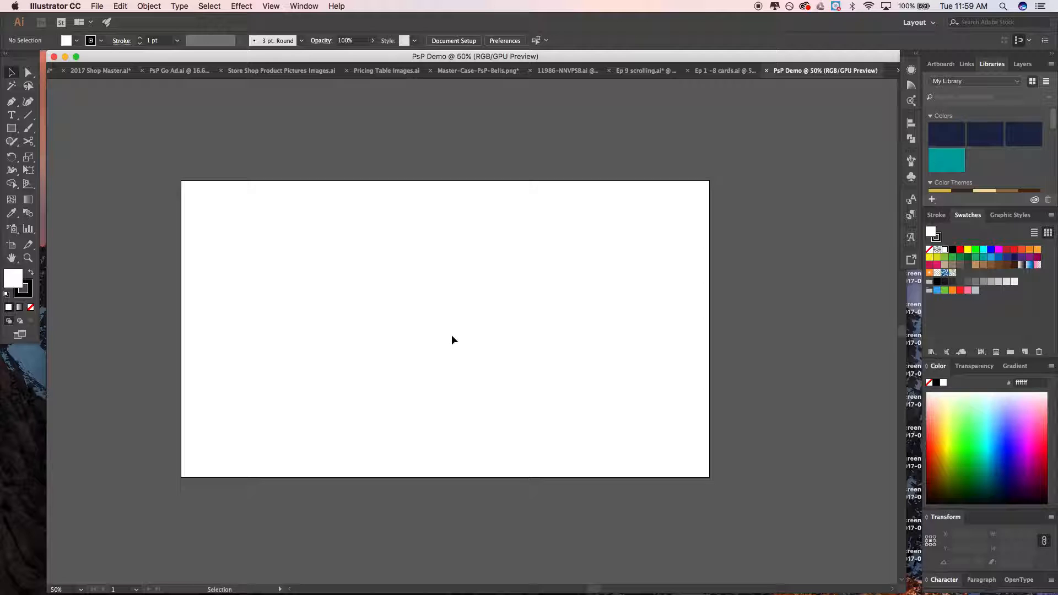
{"action": "key", "text": "a"}
{"action": "scroll", "coordinate": [452, 337], "scroll_direction": "right", "scroll_amount": 1}
{"action": "scroll", "coordinate": [451, 337], "scroll_direction": "left", "scroll_amount": 5}
{"action": "scroll", "coordinate": [452, 339], "scroll_direction": "left", "scroll_amount": 2}
{"action": "scroll", "coordinate": [451, 339], "scroll_direction": "right", "scroll_amount": 8}
{"action": "scroll", "coordinate": [452, 339], "scroll_direction": "left", "scroll_amount": 2}
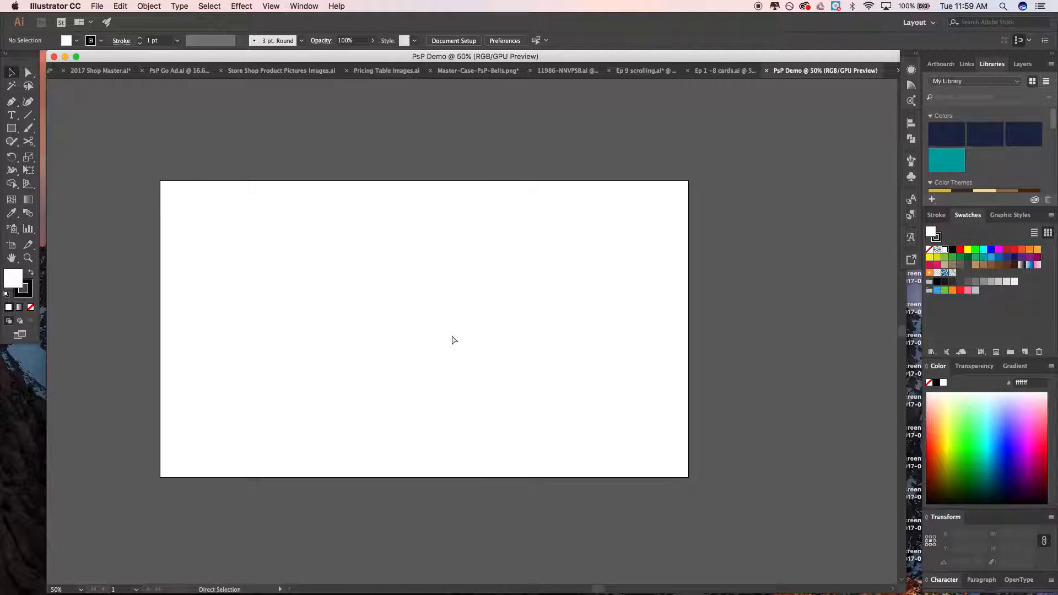
{"action": "scroll", "coordinate": [453, 339], "scroll_direction": "left", "scroll_amount": 1}
Alternate zooming and horizontal panning to practise navigating around the artboard
{"action": "key", "text": "v"}
{"action": "scroll", "coordinate": [451, 335], "scroll_direction": "up", "scroll_amount": 1}
{"action": "scroll", "coordinate": [451, 335], "scroll_direction": "down", "scroll_amount": 3}
{"action": "scroll", "coordinate": [451, 335], "scroll_direction": "up", "scroll_amount": 1}
{"action": "scroll", "coordinate": [451, 335], "scroll_direction": "up", "scroll_amount": 2}
{"action": "scroll", "coordinate": [451, 335], "scroll_direction": "down", "scroll_amount": 2}
{"action": "scroll", "coordinate": [451, 335], "scroll_direction": "up", "scroll_amount": 2}
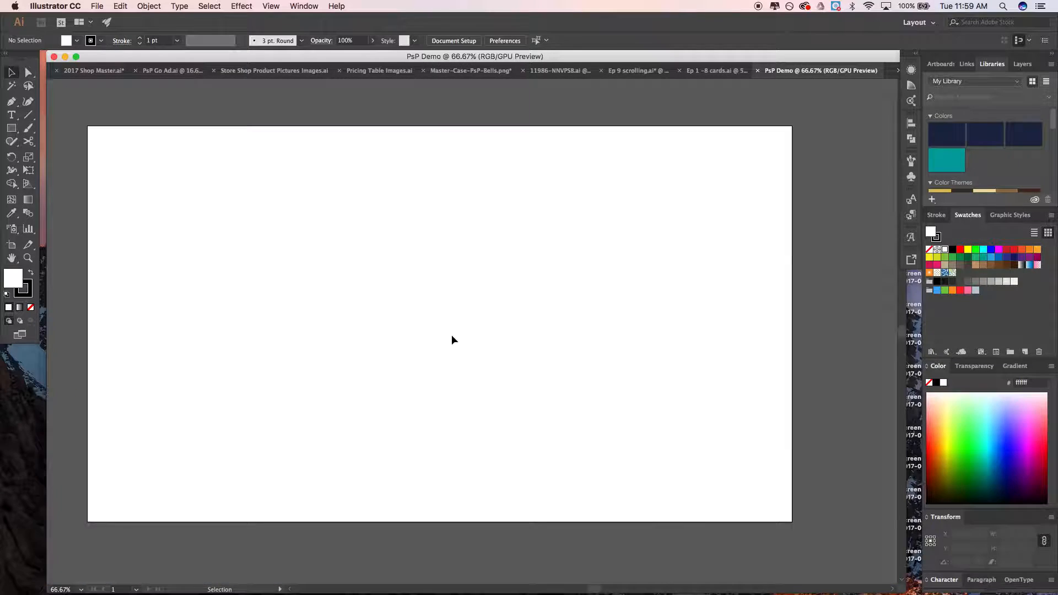
{"action": "scroll", "coordinate": [452, 335], "scroll_direction": "down", "scroll_amount": 1}
{"action": "scroll", "coordinate": [452, 336], "scroll_direction": "up", "scroll_amount": 7}
{"action": "scroll", "coordinate": [451, 335], "scroll_direction": "down", "scroll_amount": 5}
{"action": "scroll", "coordinate": [451, 335], "scroll_direction": "down", "scroll_amount": 3}
{"action": "scroll", "coordinate": [451, 335], "scroll_direction": "down", "scroll_amount": 1}
{"action": "scroll", "coordinate": [452, 335], "scroll_direction": "up", "scroll_amount": 1}
{"action": "scroll", "coordinate": [451, 337], "scroll_direction": "left", "scroll_amount": 7}
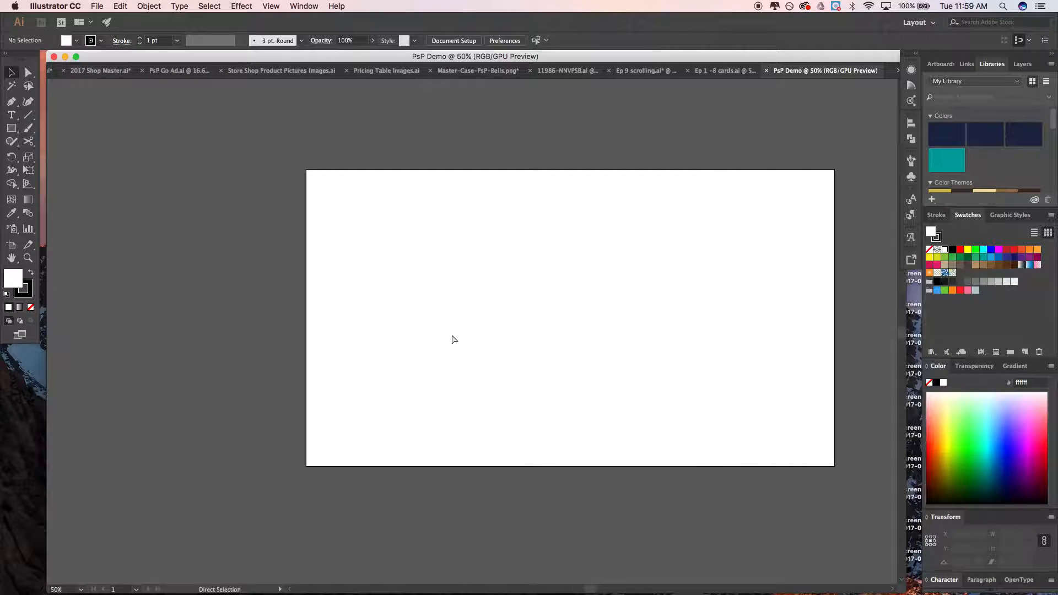
{"action": "scroll", "coordinate": [451, 337], "scroll_direction": "right", "scroll_amount": 2}
{"action": "scroll", "coordinate": [453, 336], "scroll_direction": "right", "scroll_amount": 5}
{"action": "scroll", "coordinate": [452, 336], "scroll_direction": "left", "scroll_amount": 1}
View the full extent of the canvas surrounding the artboard and compare it with the artboard's size
{"action": "scroll", "coordinate": [452, 339], "scroll_direction": "down", "scroll_amount": 10}
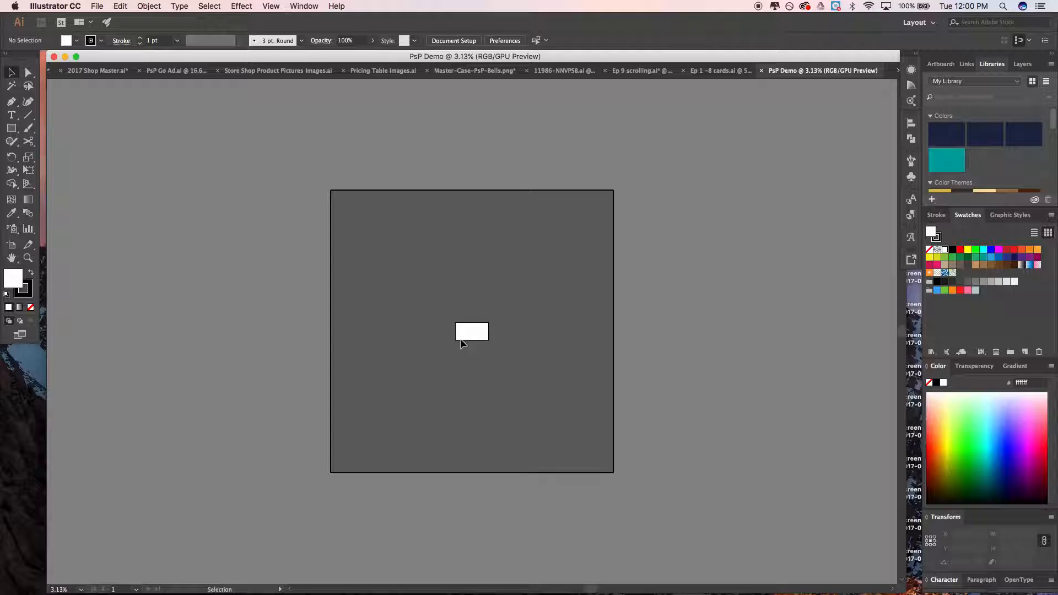
{"action": "scroll", "coordinate": [463, 333], "scroll_direction": "up", "scroll_amount": 7}
{"action": "scroll", "coordinate": [471, 322], "scroll_direction": "down", "scroll_amount": 5}
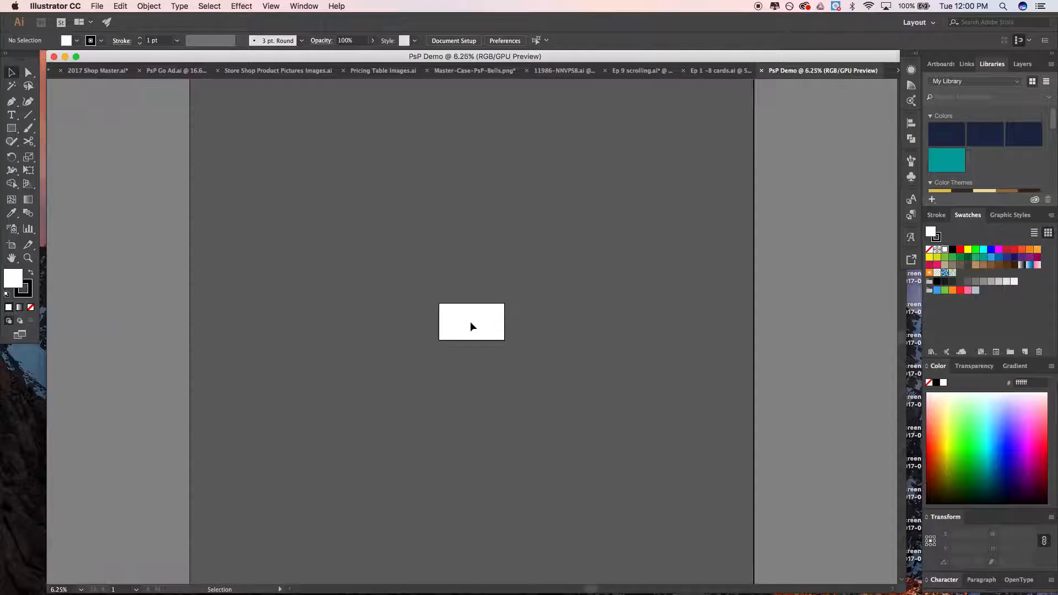
{"action": "scroll", "coordinate": [471, 322], "scroll_direction": "down", "scroll_amount": 1}
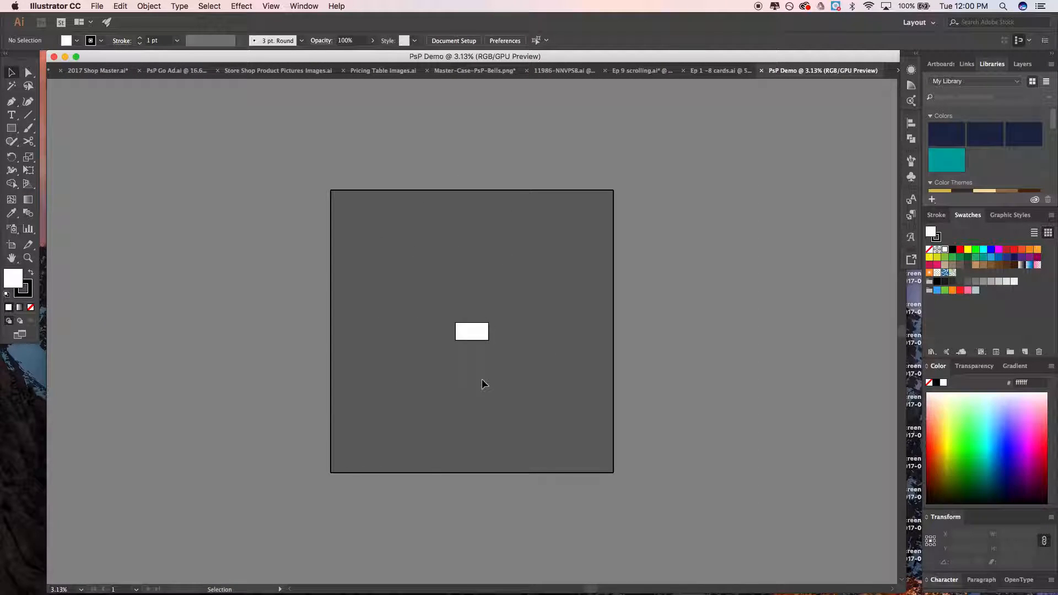
{"action": "scroll", "coordinate": [477, 335], "scroll_direction": "up", "scroll_amount": 6}
{"action": "scroll", "coordinate": [477, 335], "scroll_direction": "down", "scroll_amount": 2}
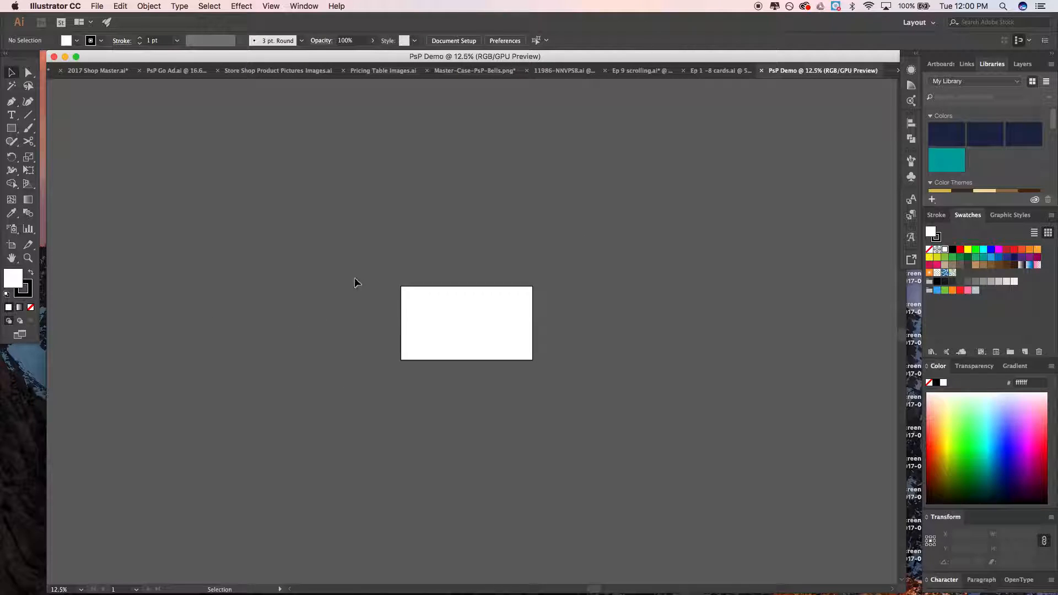
Review the options of Artboard 1, including its preset, dimensions and display settings, and leave them without applying changes
{"action": "left_click", "coordinate": [12, 245]}
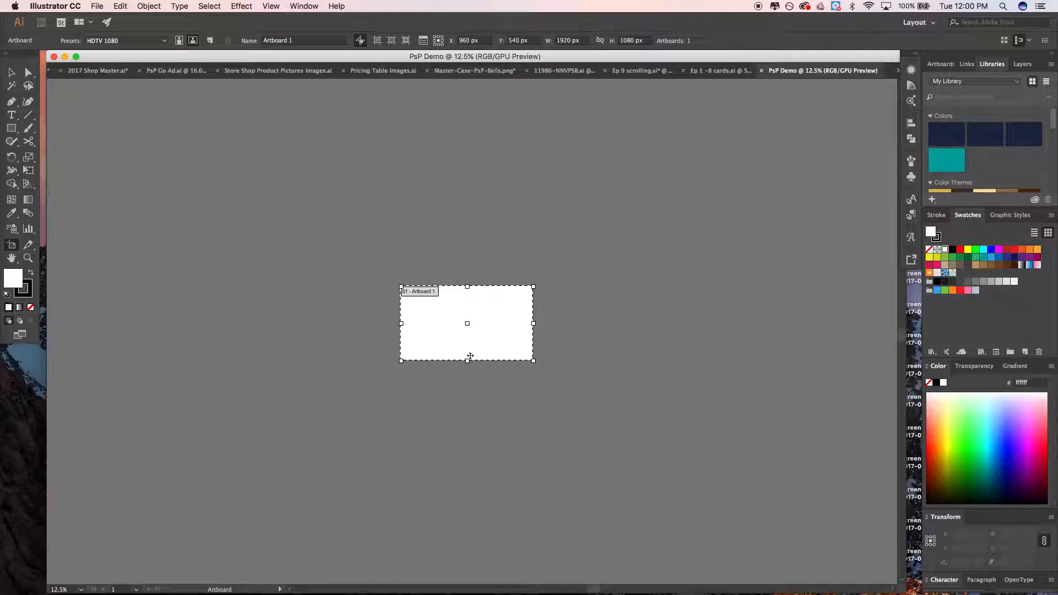
{"action": "double_click", "coordinate": [13, 247]}
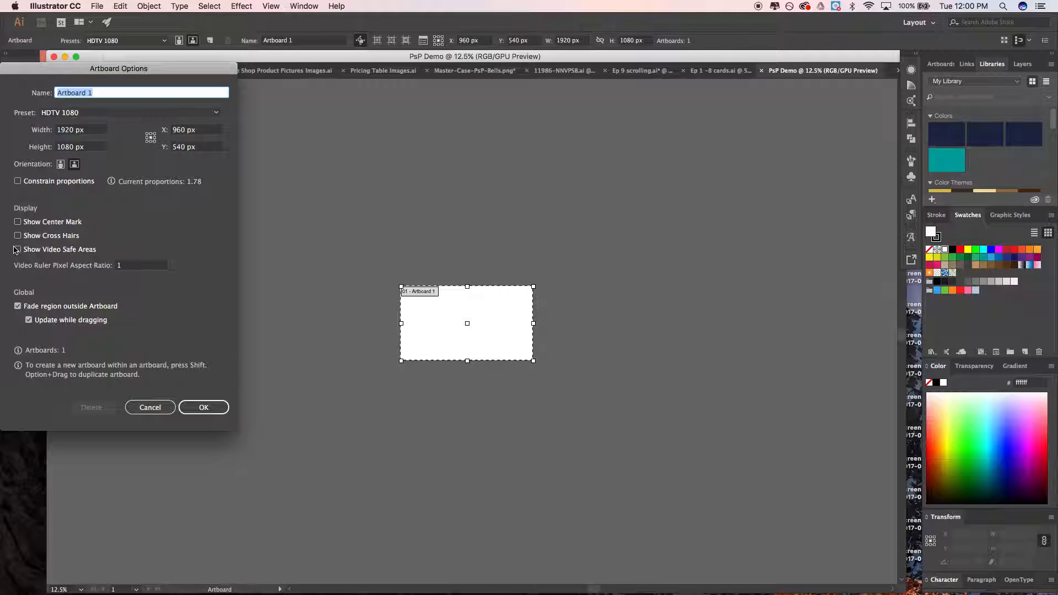
{"action": "left_click", "coordinate": [150, 407]}
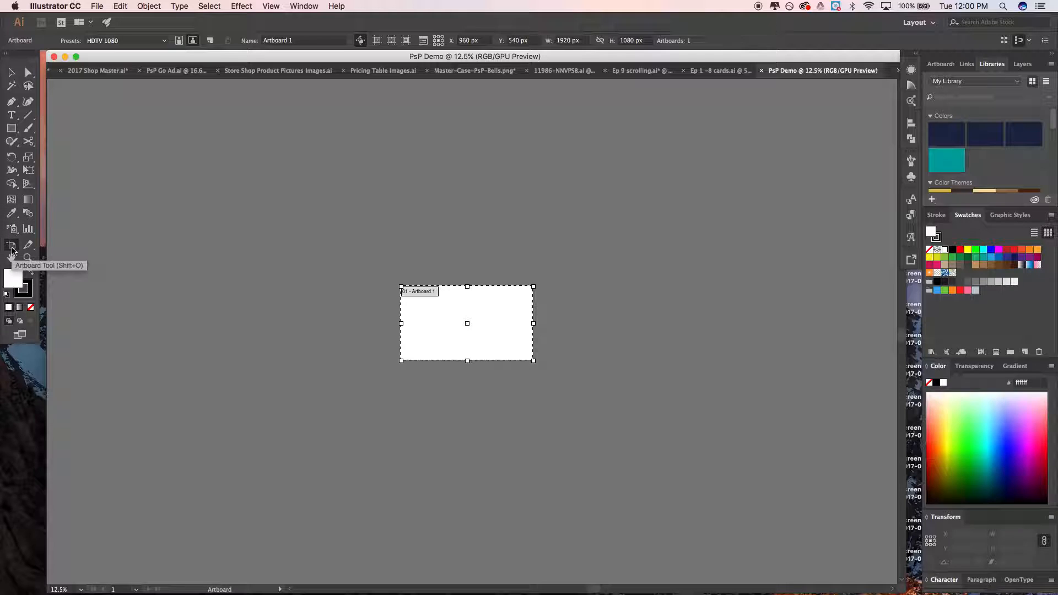
{"action": "double_click", "coordinate": [12, 248]}
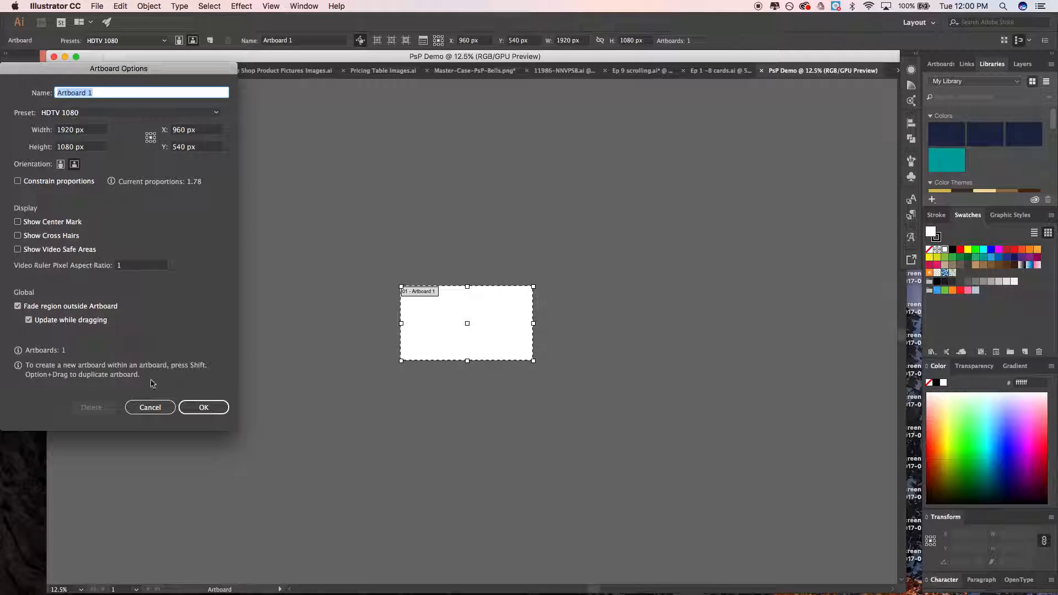
{"action": "left_click", "coordinate": [150, 408]}
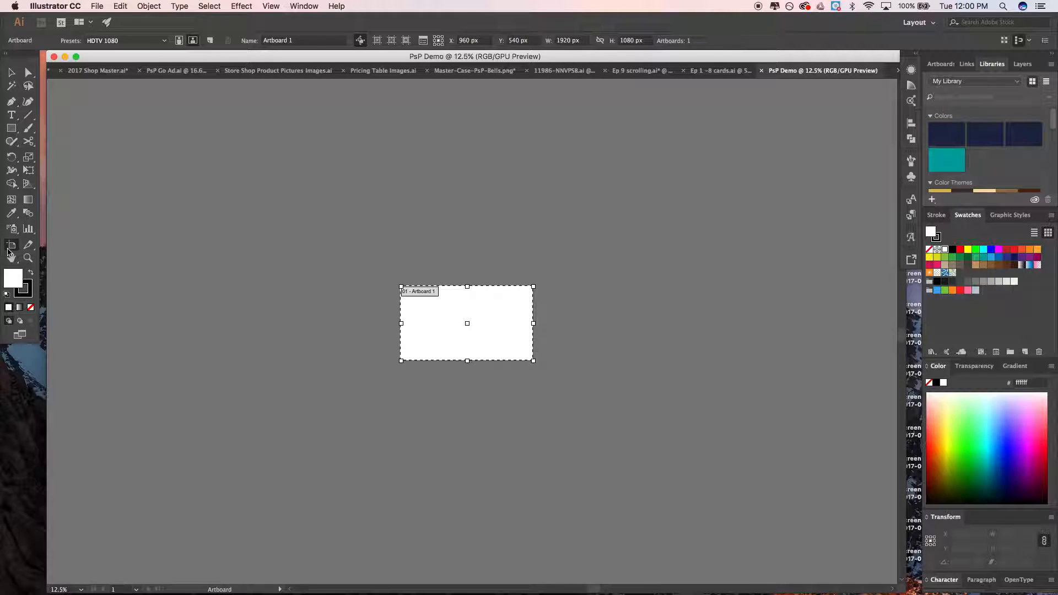
Try drawing three extra artboards of different proportions around Artboard 1, the lowest one about 3600 x 1280 px, and remove them
{"action": "mouse_move", "coordinate": [360, 216]}
{"action": "left_mouse_down"}
{"action": "mouse_move", "coordinate": [531, 395]}
{"action": "mouse_move", "coordinate": [600, 236]}
{"action": "mouse_move", "coordinate": [309, 241]}
{"action": "mouse_move", "coordinate": [208, 142]}
{"action": "mouse_move", "coordinate": [570, 267]}
{"action": "mouse_move", "coordinate": [581, 241]}
{"action": "mouse_move", "coordinate": [714, 396]}
{"action": "left_mouse_up"}
{"action": "left_click_drag", "start_coordinate": [586, 396], "coordinate": [339, 485]}
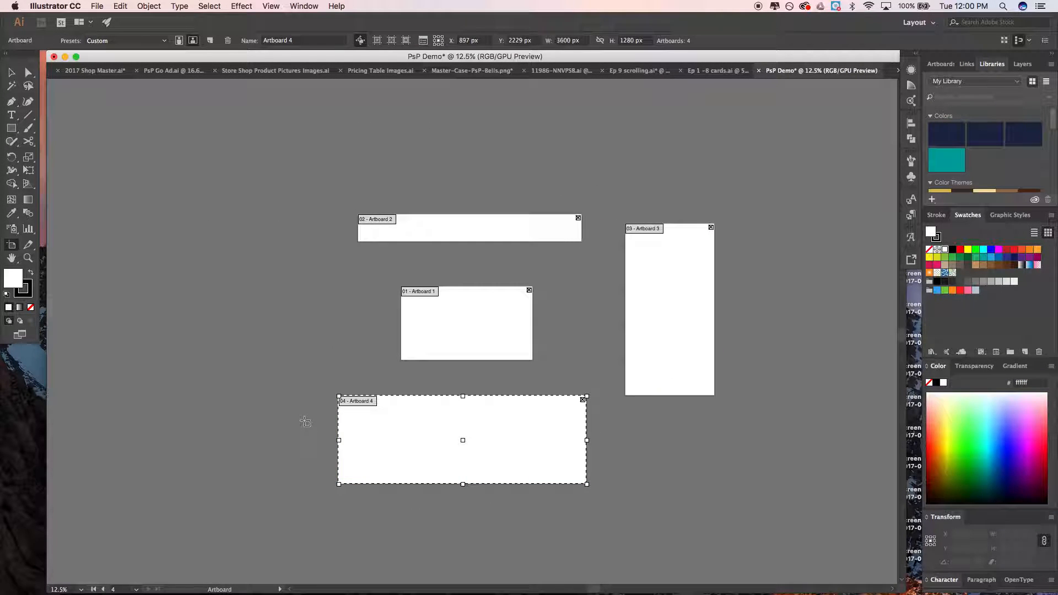
{"action": "key", "text": "Delete"}
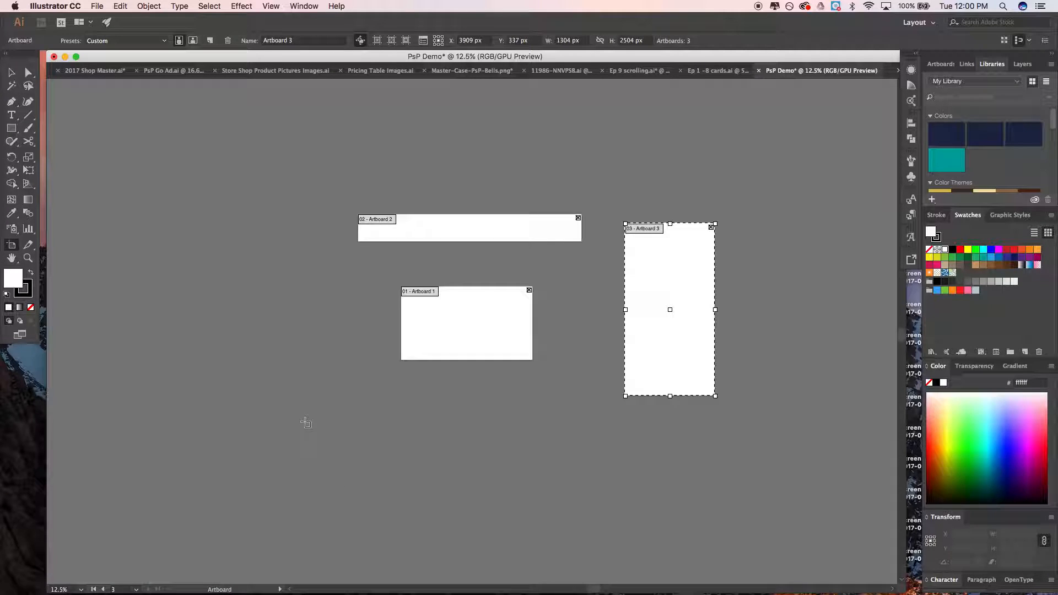
{"action": "key", "text": "super+z"}
{"action": "key", "text": "super+z"}
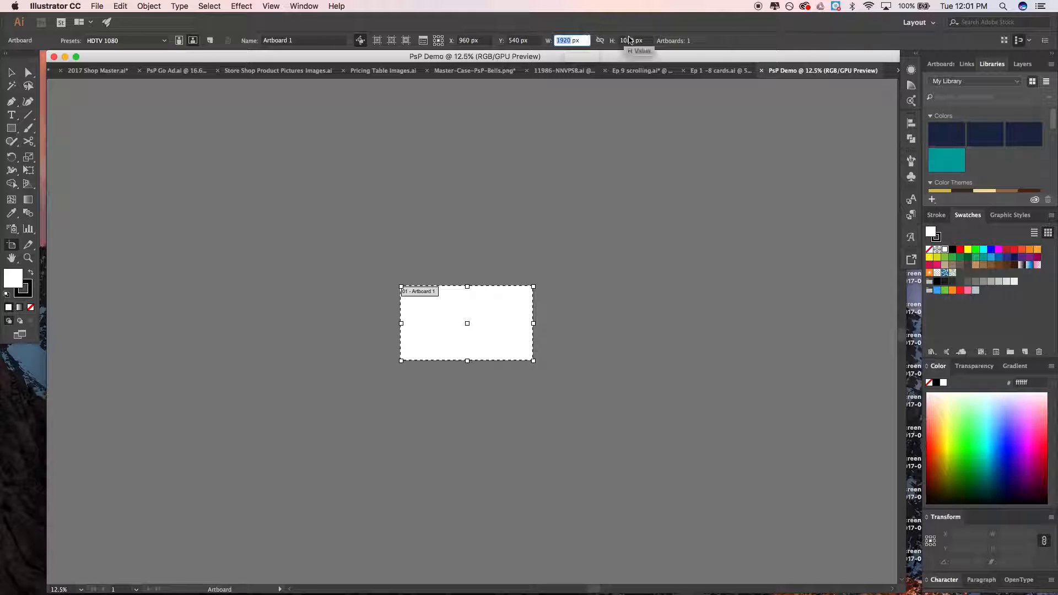
{"action": "left_click", "coordinate": [12, 72]}
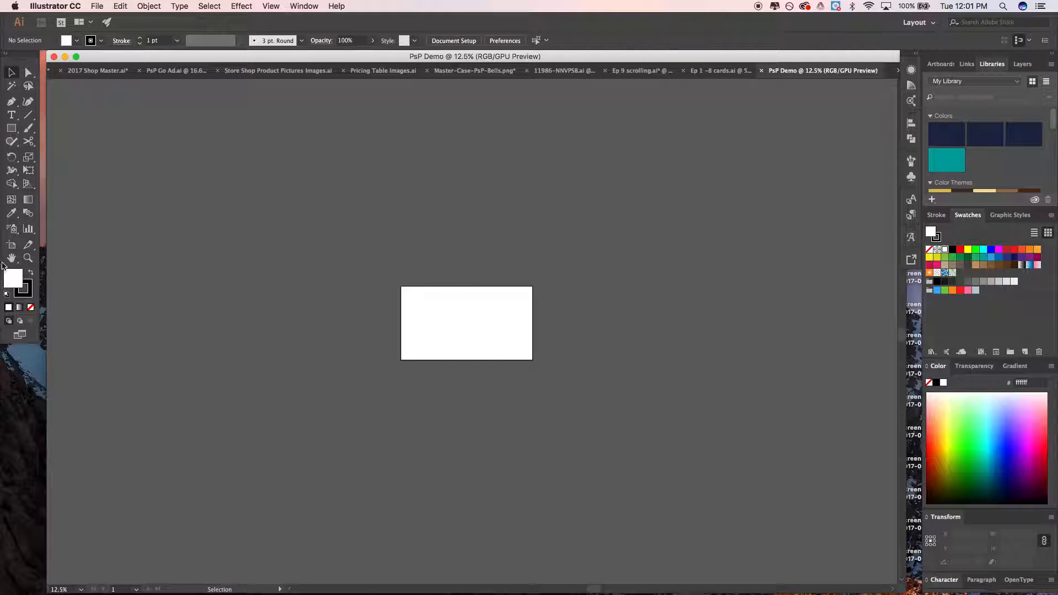
Try moving Artboard 1 to another place on the canvas, and undo the move
{"action": "left_click", "coordinate": [11, 244]}
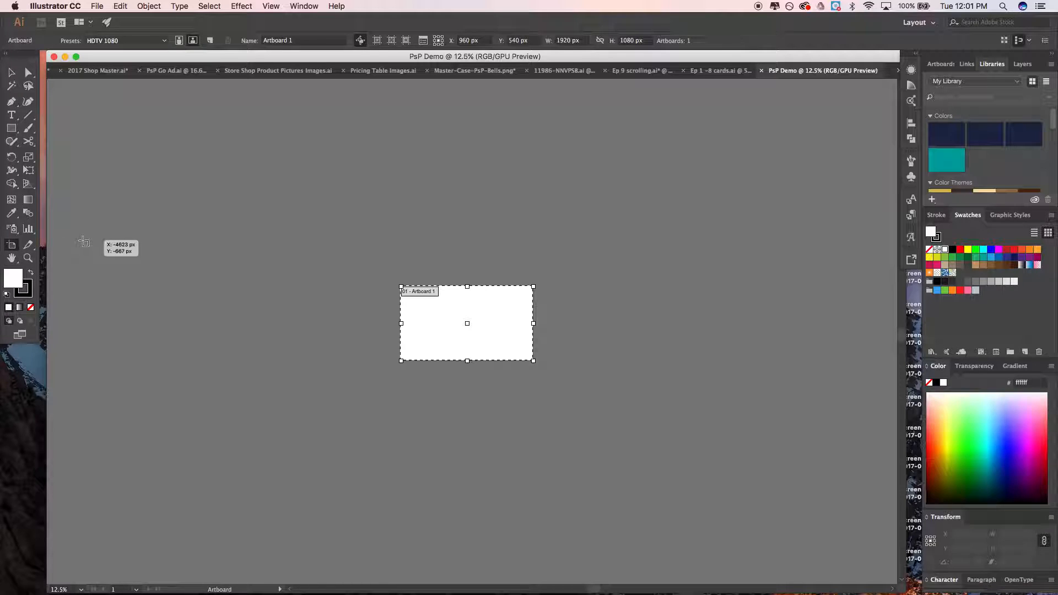
{"action": "left_click_drag", "start_coordinate": [423, 322], "coordinate": [307, 275]}
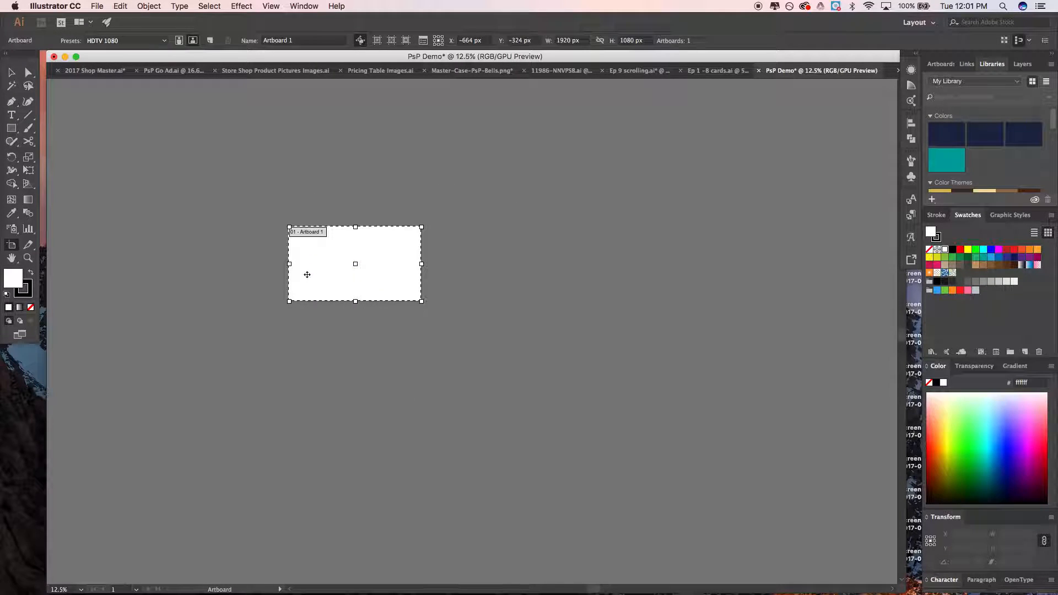
{"action": "key", "text": "super+z"}
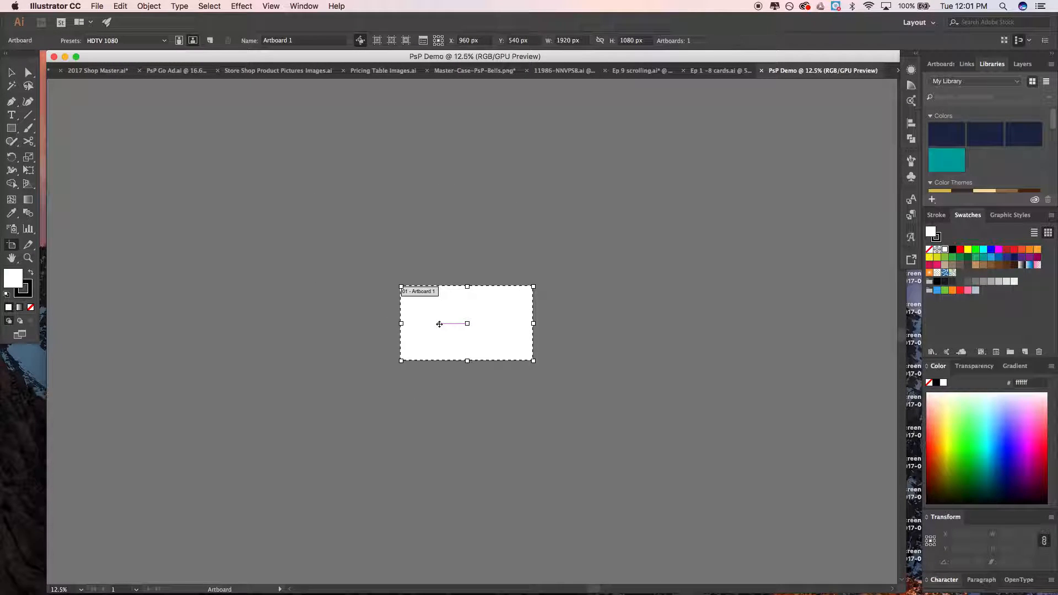
Try scattering copies of Artboard 1 around it and drawing a large artboard about 6706 x 2720 px, and remove all the additions
{"action": "left_click_drag", "start_coordinate": [434, 328], "coordinate": [500, 192]}
{"action": "left_click_drag", "start_coordinate": [500, 193], "coordinate": [669, 371]}
{"action": "left_click_drag", "start_coordinate": [603, 386], "coordinate": [371, 483]}
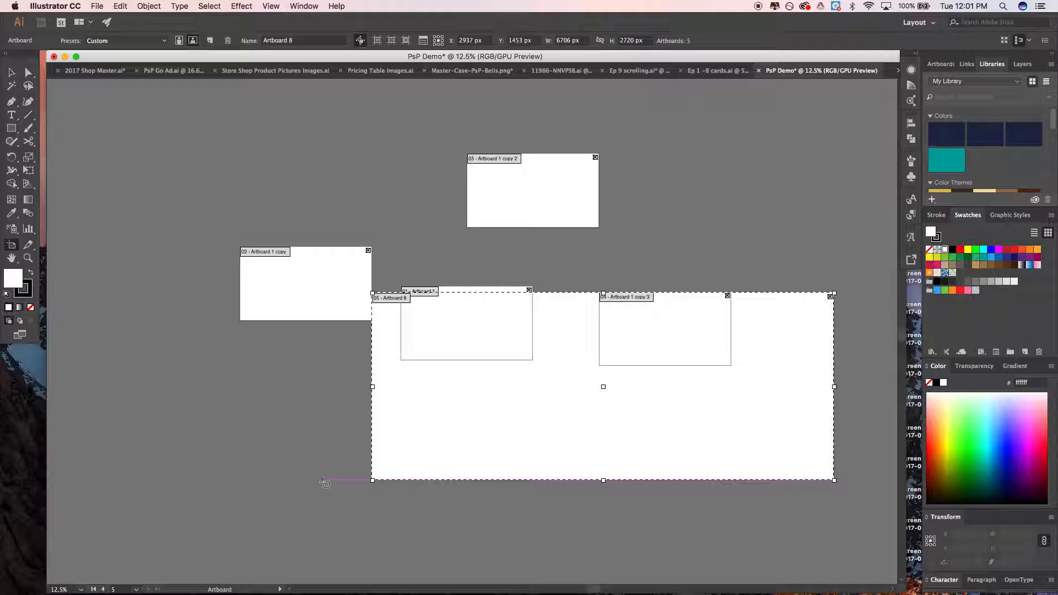
{"action": "key", "text": "super+z"}
{"action": "key", "text": "Delete"}
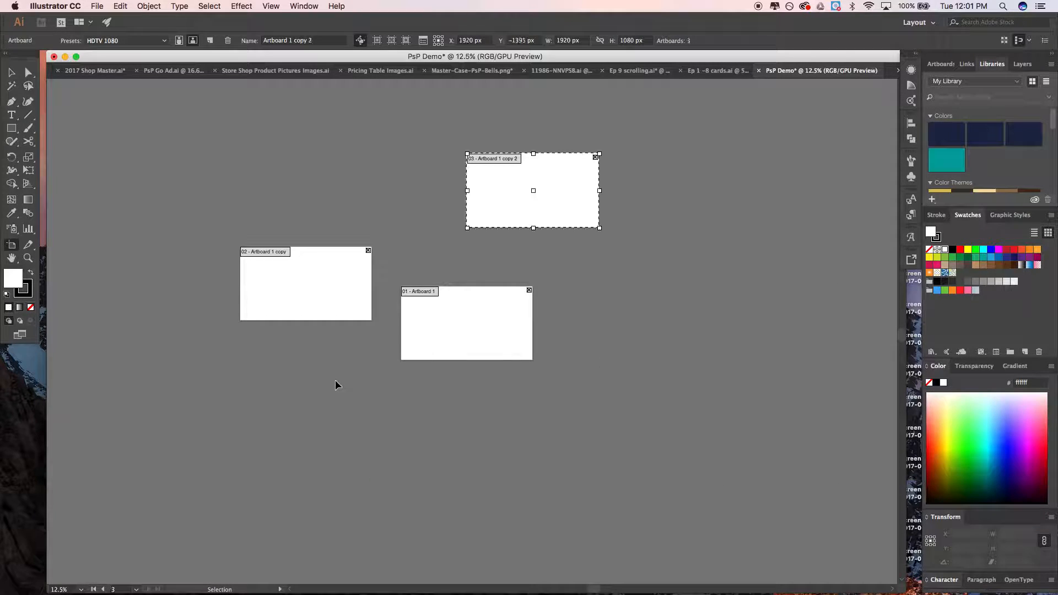
{"action": "key", "text": "Delete"}
{"action": "key", "text": "Delete"}
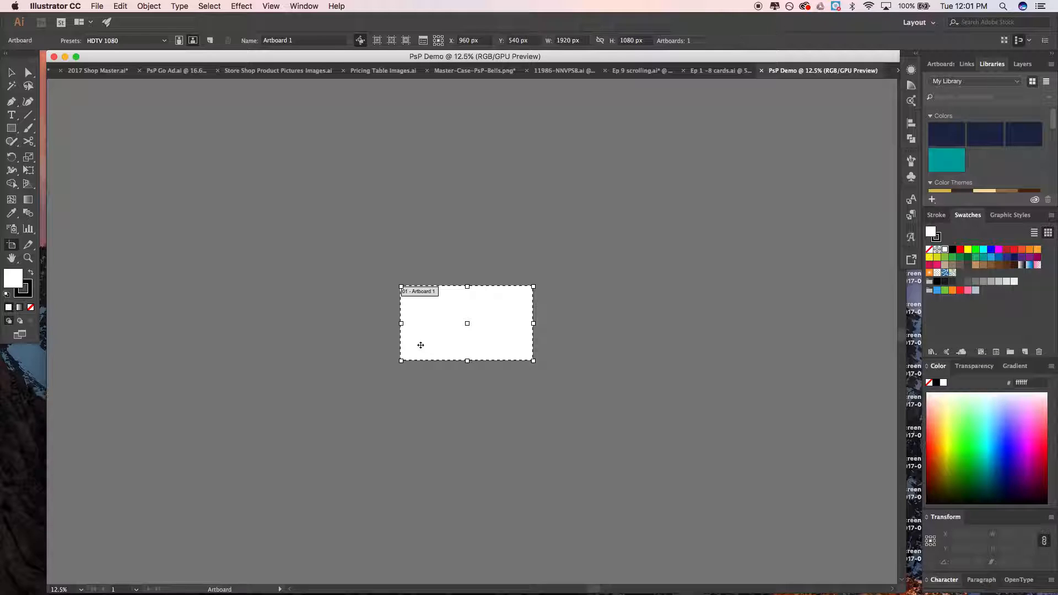
Duplicate the artboard sideways three times to form a horizontal row of four 1920 x 1080 px artboards
{"action": "left_click_drag", "start_coordinate": [421, 345], "coordinate": [733, 281]}
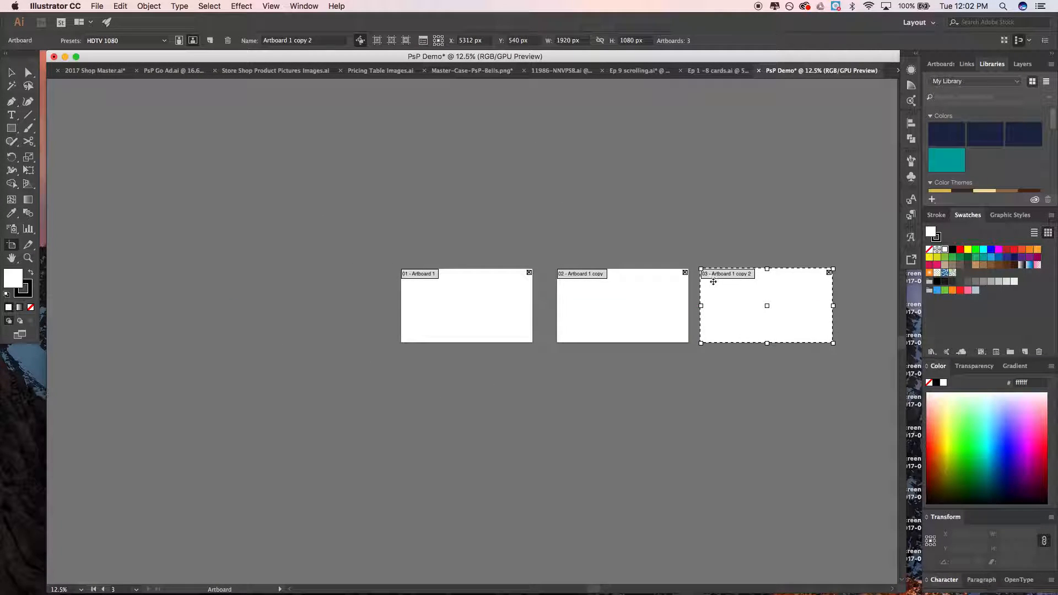
{"action": "scroll", "coordinate": [713, 282], "scroll_direction": "right", "scroll_amount": 3}
{"action": "left_click_drag", "start_coordinate": [545, 304], "coordinate": [669, 301]}
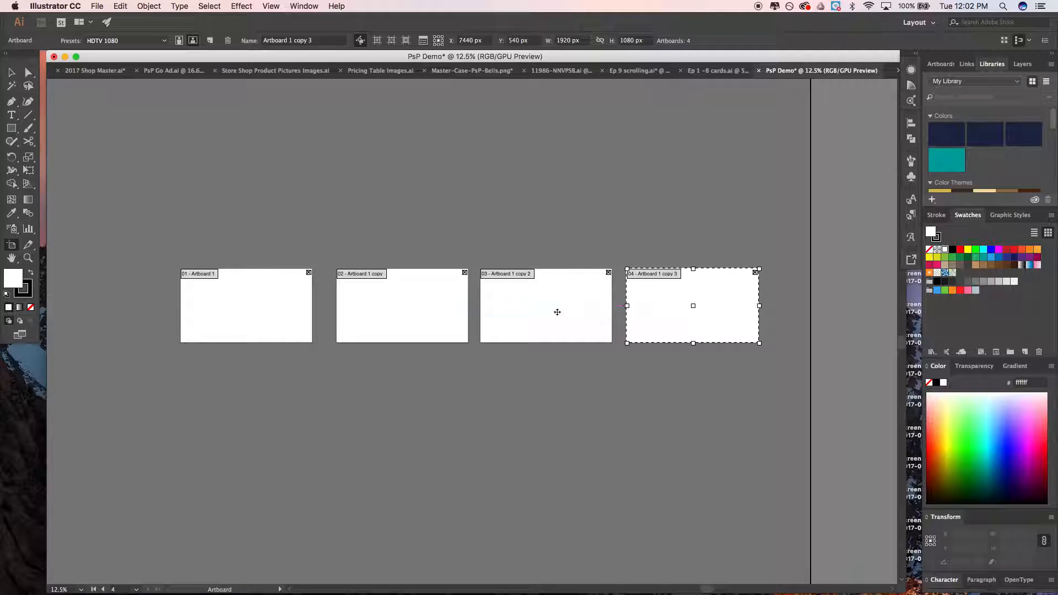
{"action": "left_click", "coordinate": [11, 73]}
{"action": "left_click", "coordinate": [297, 336]}
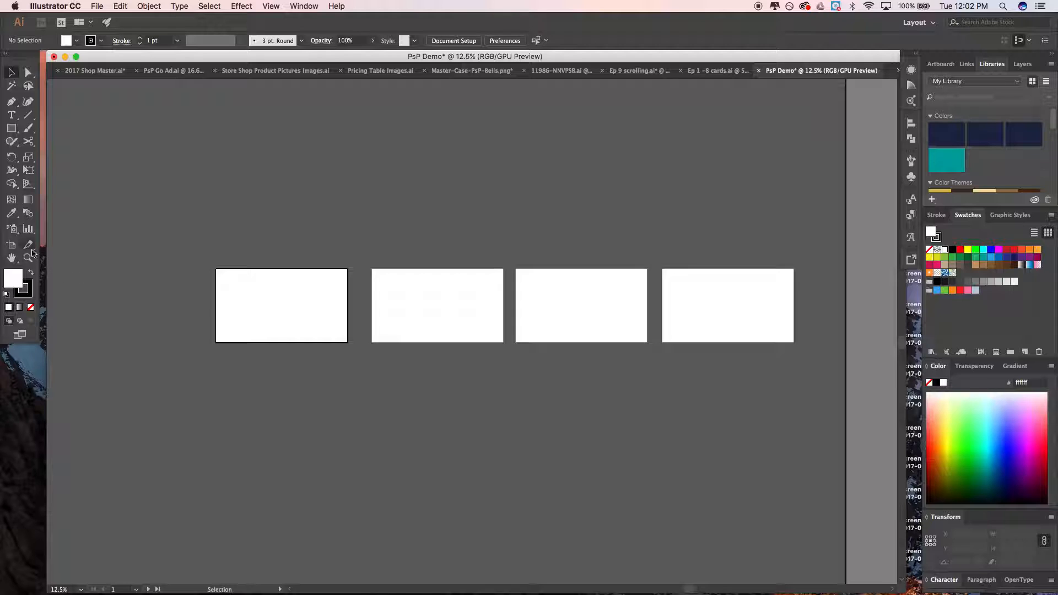
Shift the artboards horizontally along the row, leaving wider gaps between them
{"action": "left_click", "coordinate": [12, 245]}
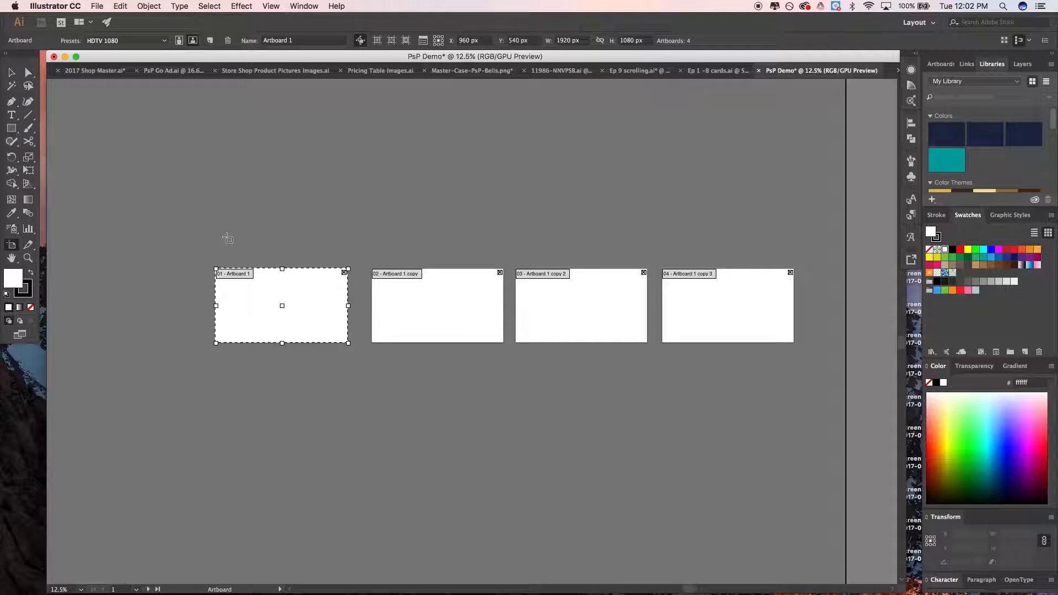
{"action": "key", "text": "super+minus"}
{"action": "left_click_drag", "start_coordinate": [563, 296], "coordinate": [439, 296]}
{"action": "left_click_drag", "start_coordinate": [611, 292], "coordinate": [496, 295]}
{"action": "left_click_drag", "start_coordinate": [694, 276], "coordinate": [600, 276]}
{"action": "left_click_drag", "start_coordinate": [803, 299], "coordinate": [729, 299]}
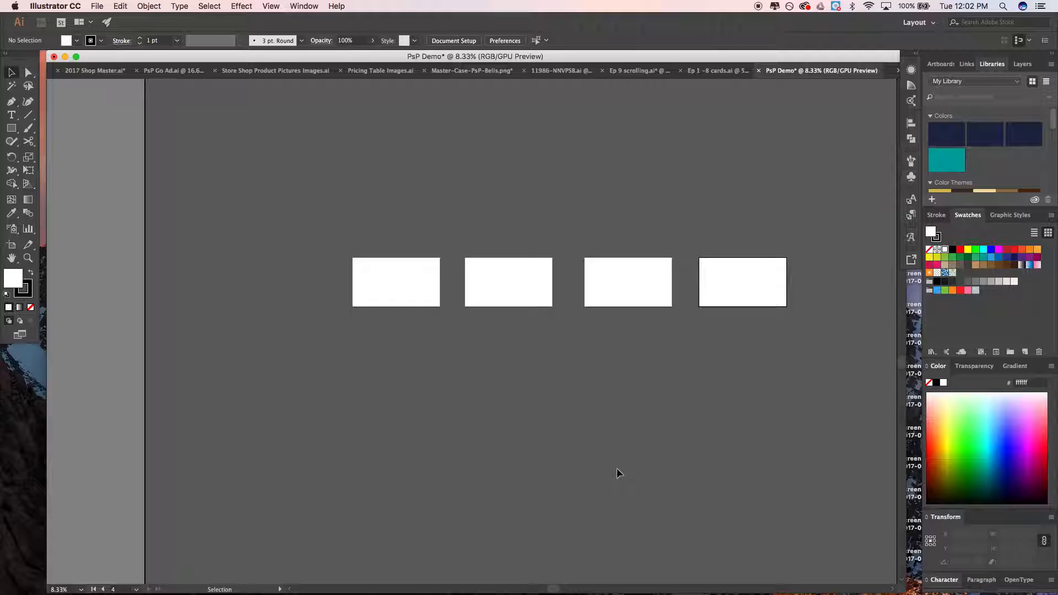
{"action": "scroll", "coordinate": [617, 468], "scroll_direction": "up", "scroll_amount": 2}
{"action": "scroll", "coordinate": [617, 468], "scroll_direction": "down", "scroll_amount": 5}
{"action": "scroll", "coordinate": [616, 468], "scroll_direction": "up", "scroll_amount": 5}
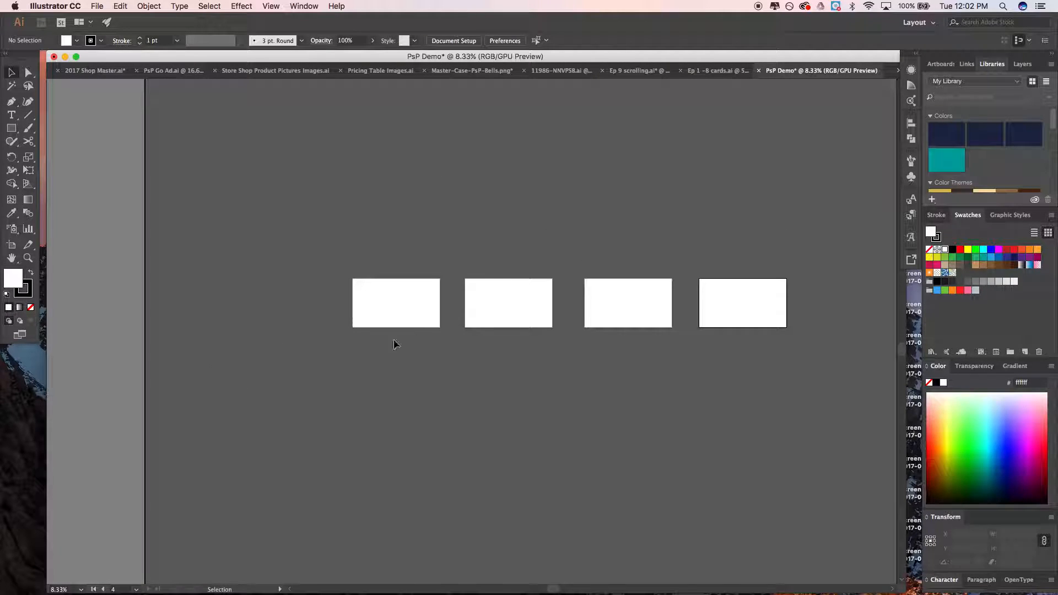
{"action": "left_click", "coordinate": [12, 245]}
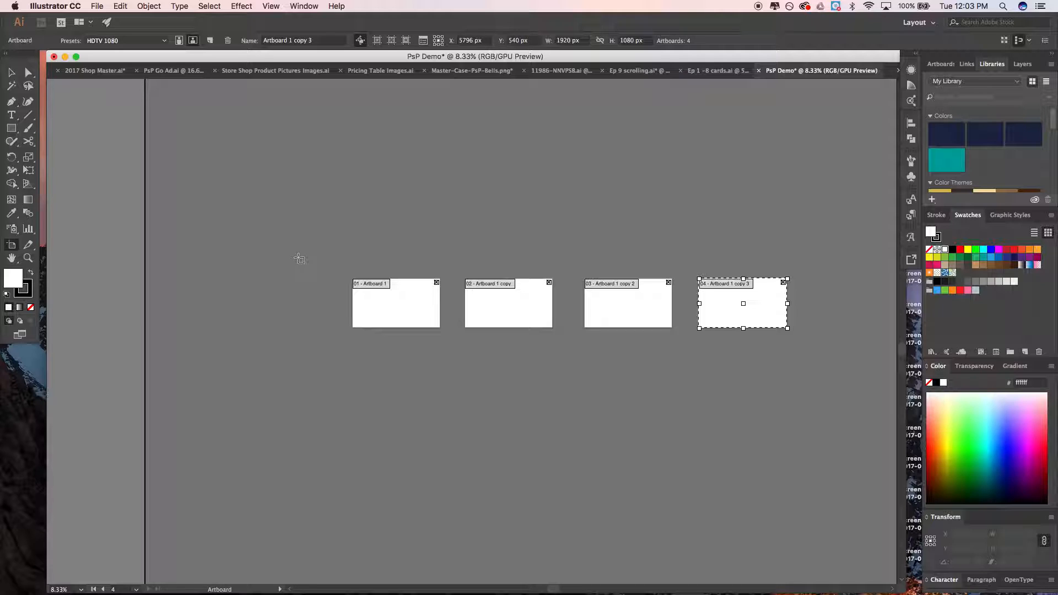
{"action": "key", "text": "v"}
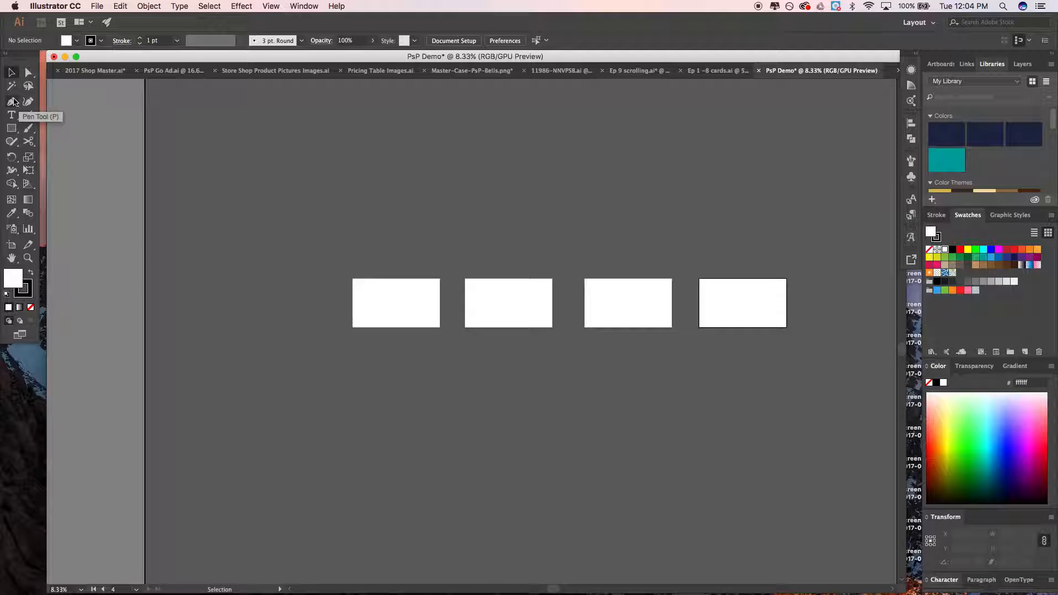
Create an area text frame about 1708 x 484 px across the upper part of the first artboard
{"action": "left_click", "coordinate": [11, 115]}
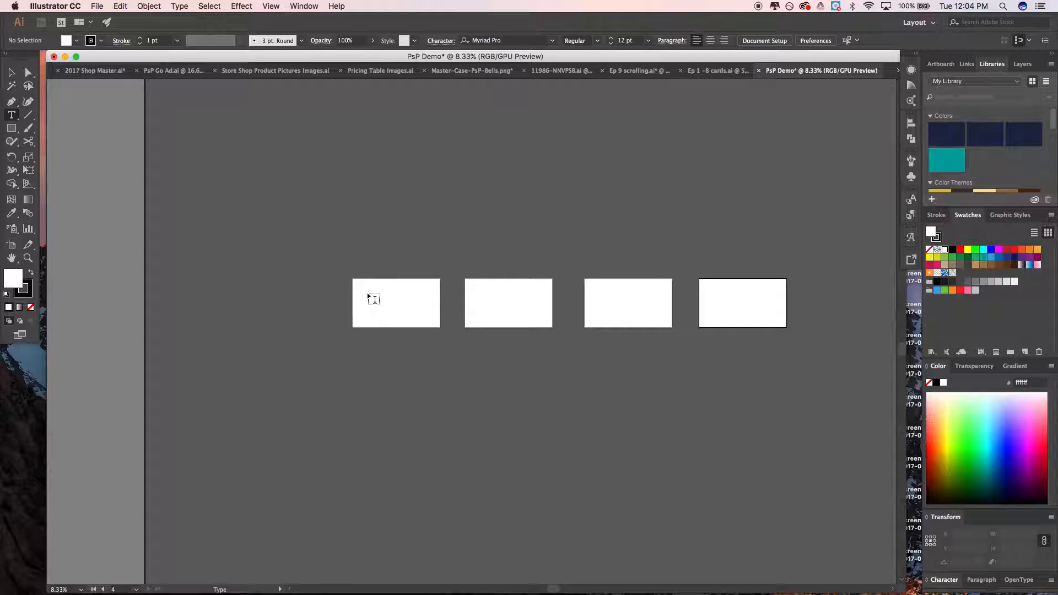
{"action": "scroll", "coordinate": [368, 293], "scroll_direction": "up", "scroll_amount": 2}
{"action": "scroll", "coordinate": [367, 292], "scroll_direction": "up", "scroll_amount": 4}
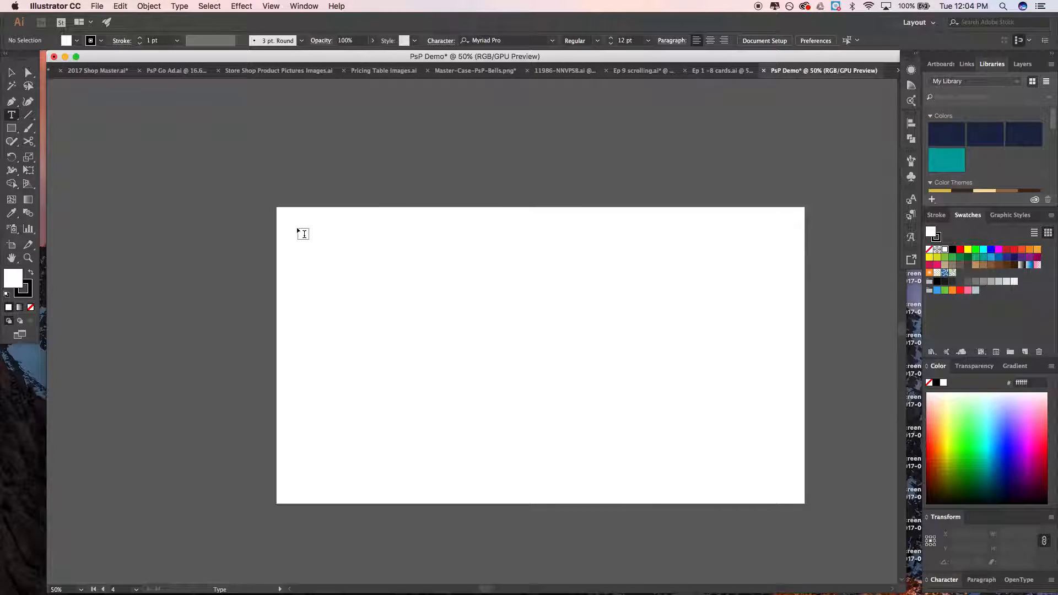
{"action": "left_click_drag", "start_coordinate": [297, 227], "coordinate": [767, 361]}
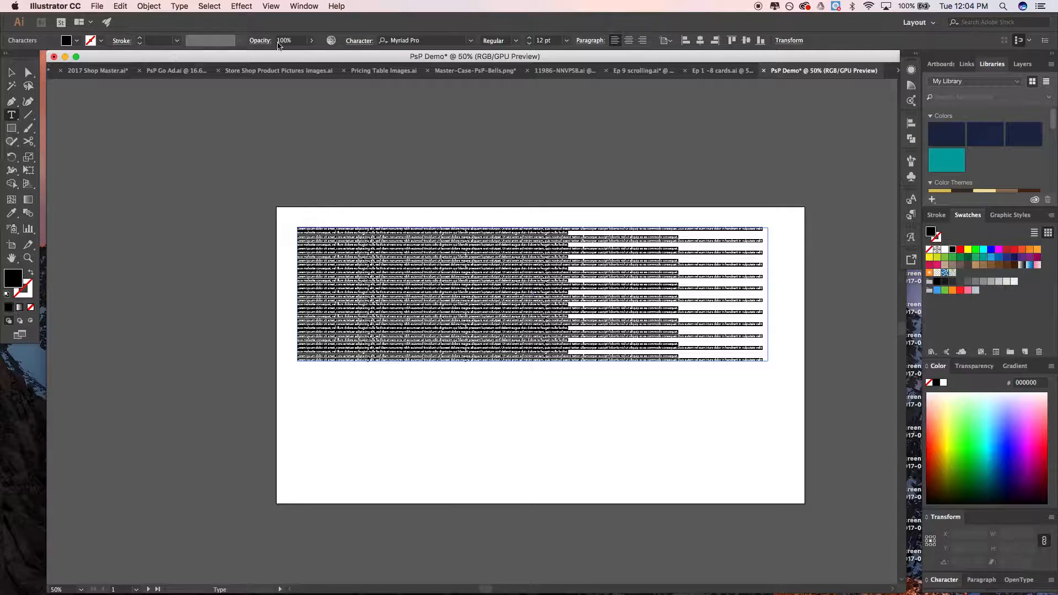
Set the placeholder text to the KG Miss Kindergarten font at 100 pt
{"action": "left_click", "coordinate": [408, 40]}
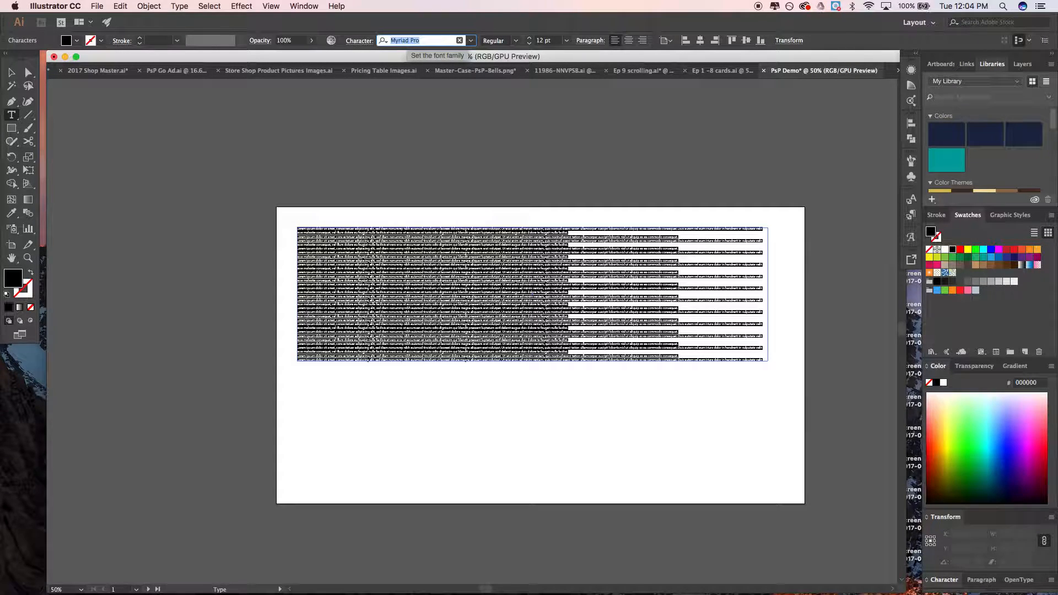
{"action": "type", "text": "kg"}
{"action": "key", "text": "Return"}
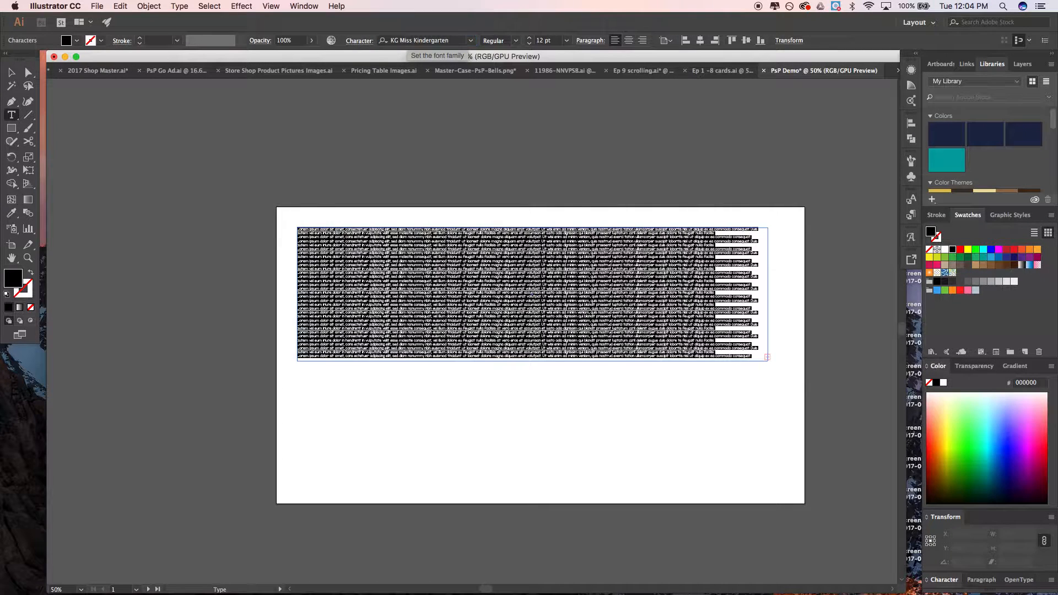
{"action": "left_click", "coordinate": [530, 38]}
{"action": "left_click", "coordinate": [530, 38]}
{"action": "left_click", "coordinate": [537, 40]}
{"action": "type", "text": "100"}
{"action": "key", "text": "Return"}
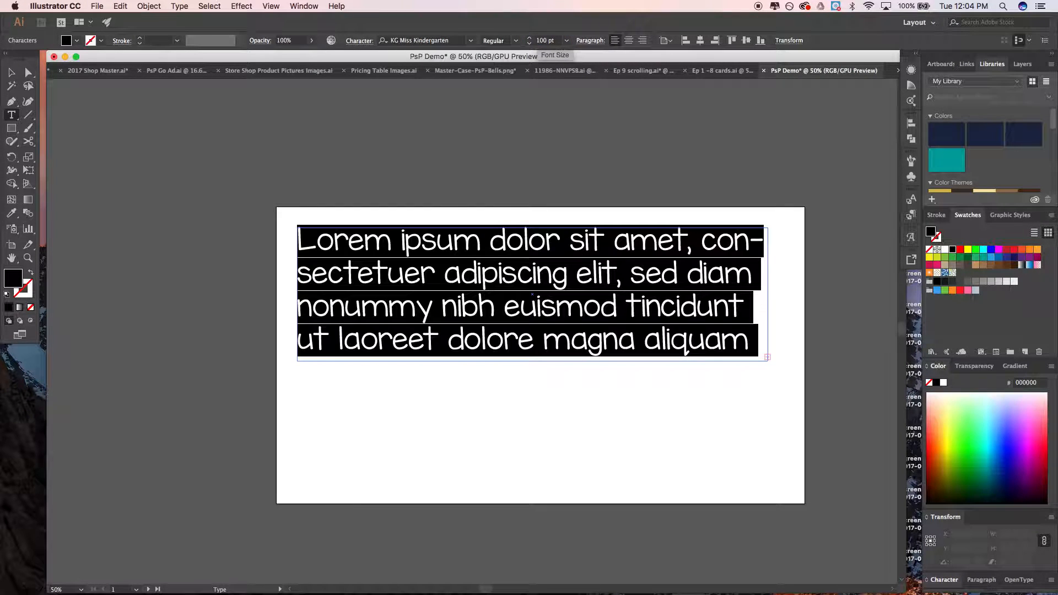
Replace the placeholder text with "Preschool Prodigies" and deselect the text frame
{"action": "type", "text": "V"}
{"action": "key", "text": "Escape"}
{"action": "left_click", "coordinate": [65, 114]}
{"action": "double_click", "coordinate": [313, 246]}
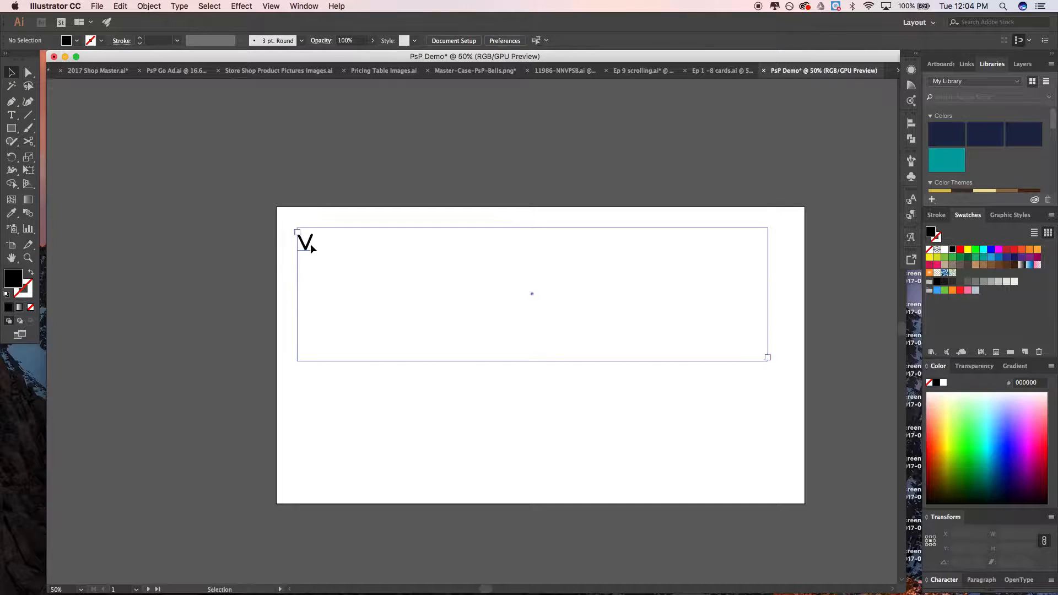
{"action": "key", "text": "super+a"}
{"action": "type", "text": "Preschoo"}
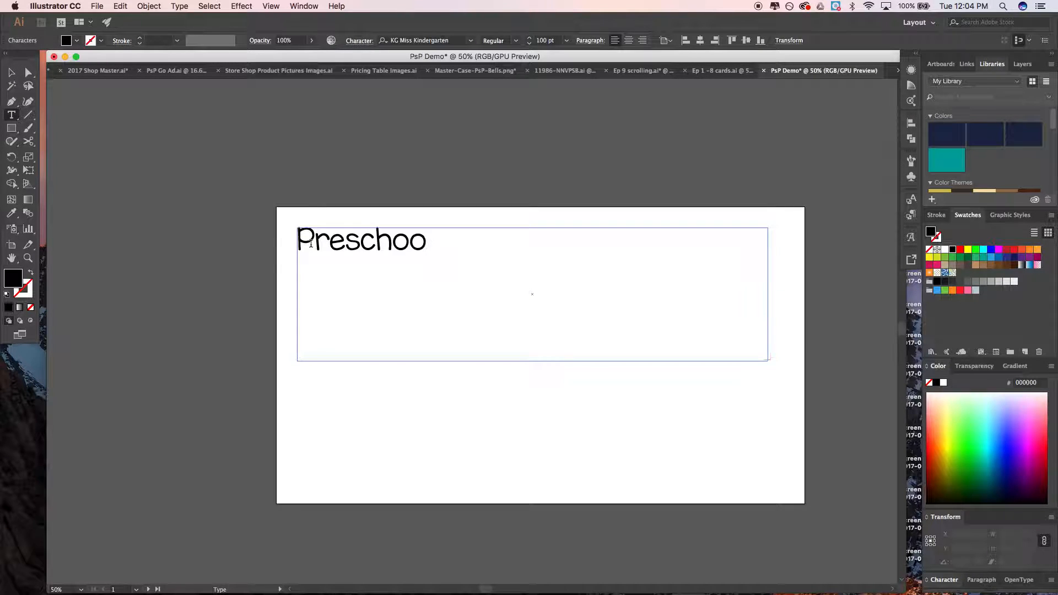
{"action": "type", "text": "l Prodigies"}
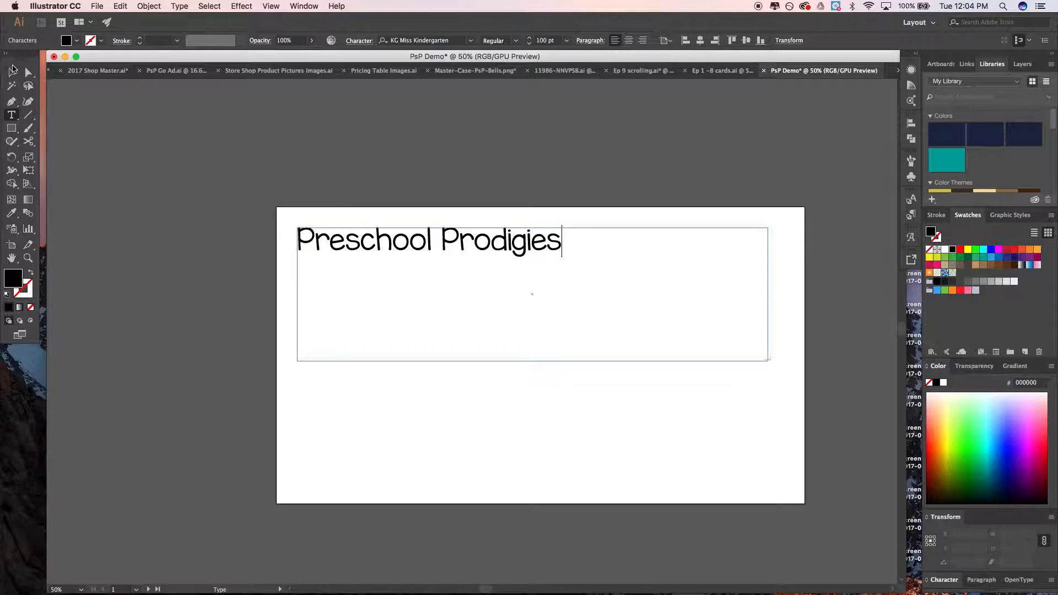
{"action": "key", "text": "Escape"}
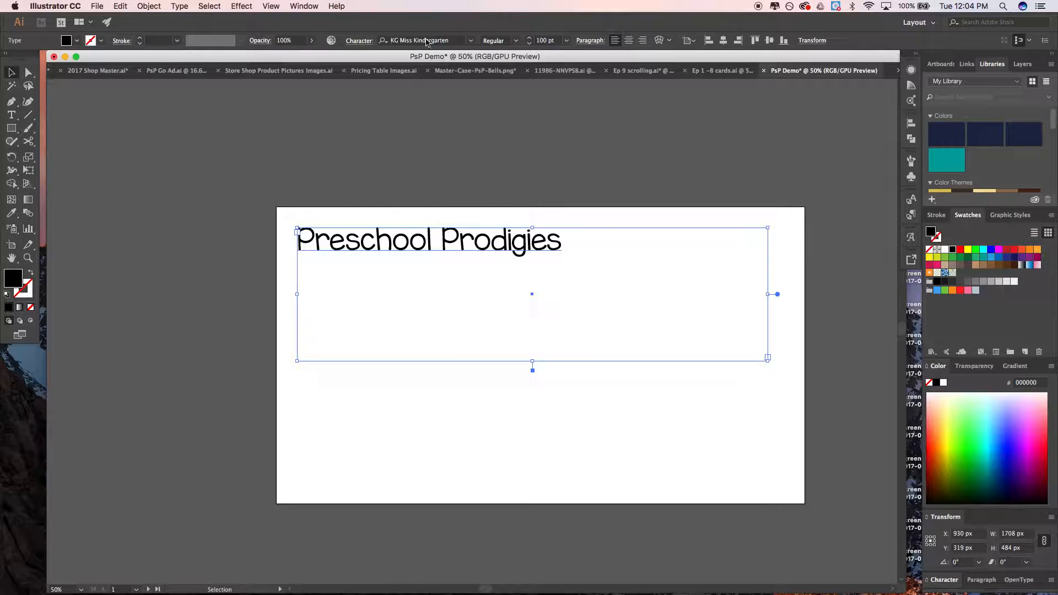
{"action": "scroll", "coordinate": [344, 87], "scroll_direction": "up", "scroll_amount": 5}
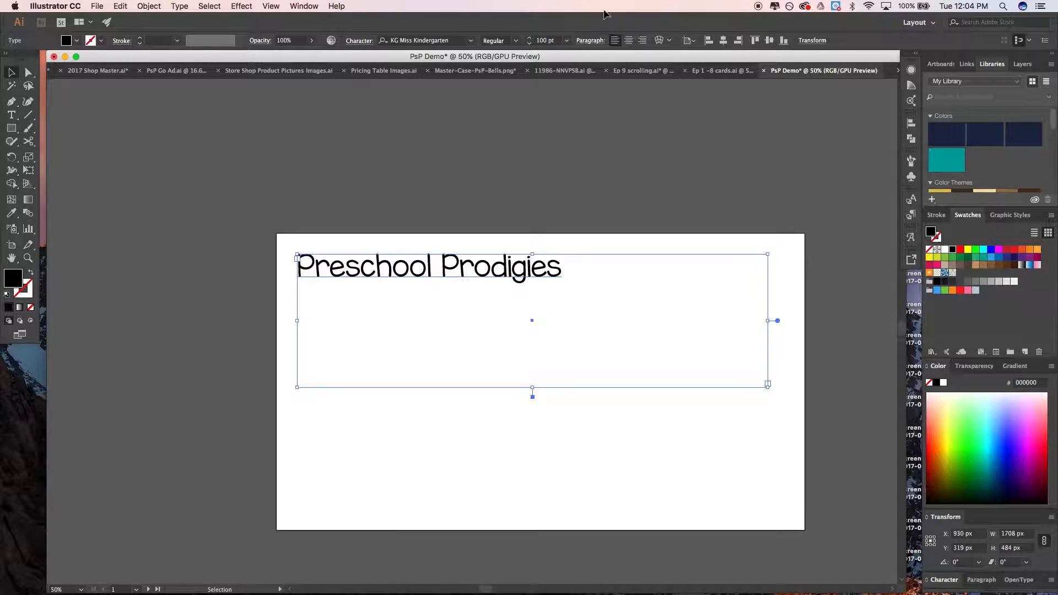
{"action": "scroll", "coordinate": [344, 87], "scroll_direction": "up", "scroll_amount": 5}
{"action": "left_click", "coordinate": [478, 187]}
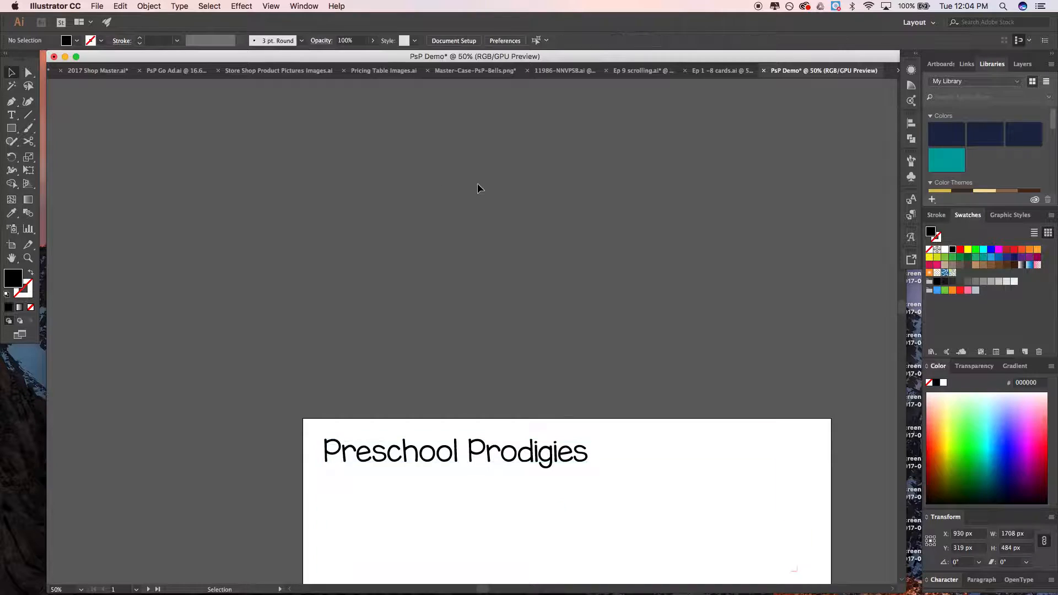
{"action": "scroll", "coordinate": [477, 189], "scroll_direction": "down", "scroll_amount": 5}
{"action": "scroll", "coordinate": [478, 189], "scroll_direction": "down", "scroll_amount": 5}
{"action": "left_click", "coordinate": [472, 236]}
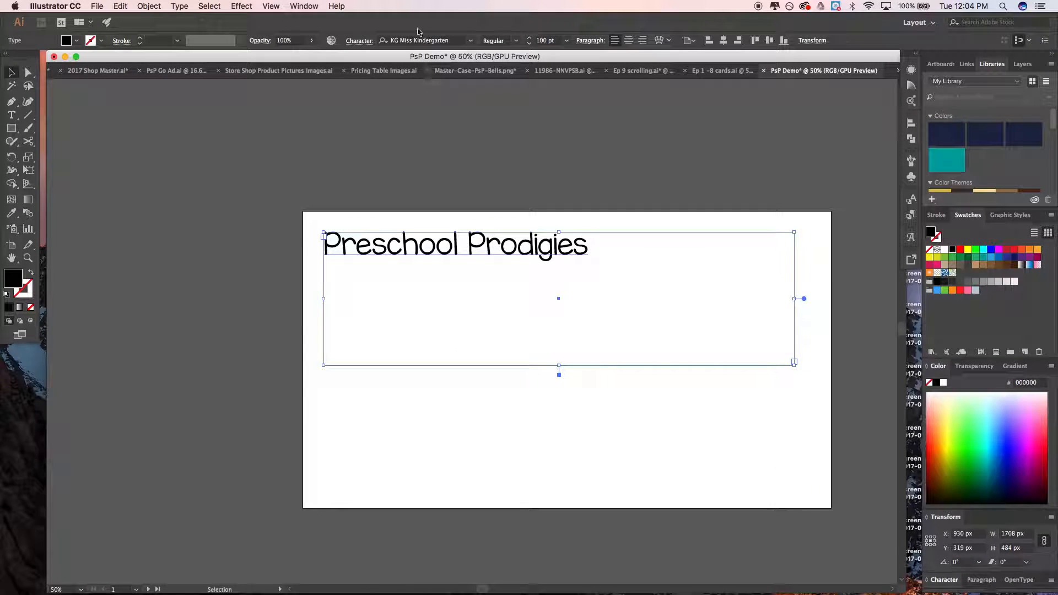
{"action": "left_click", "coordinate": [298, 5]}
{"action": "mouse_move", "coordinate": [330, 47]}
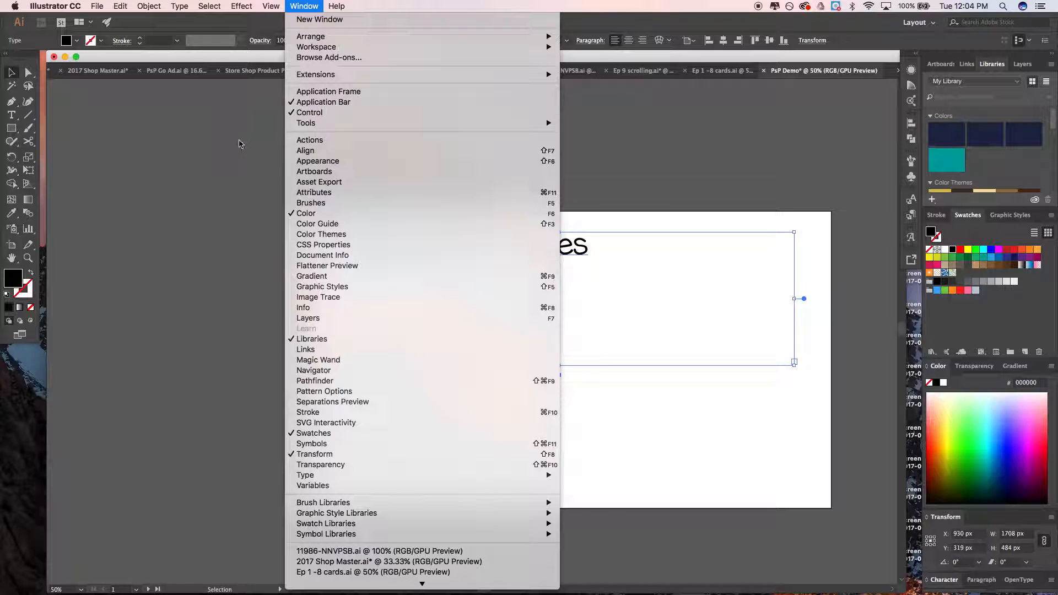
{"action": "left_click", "coordinate": [234, 146]}
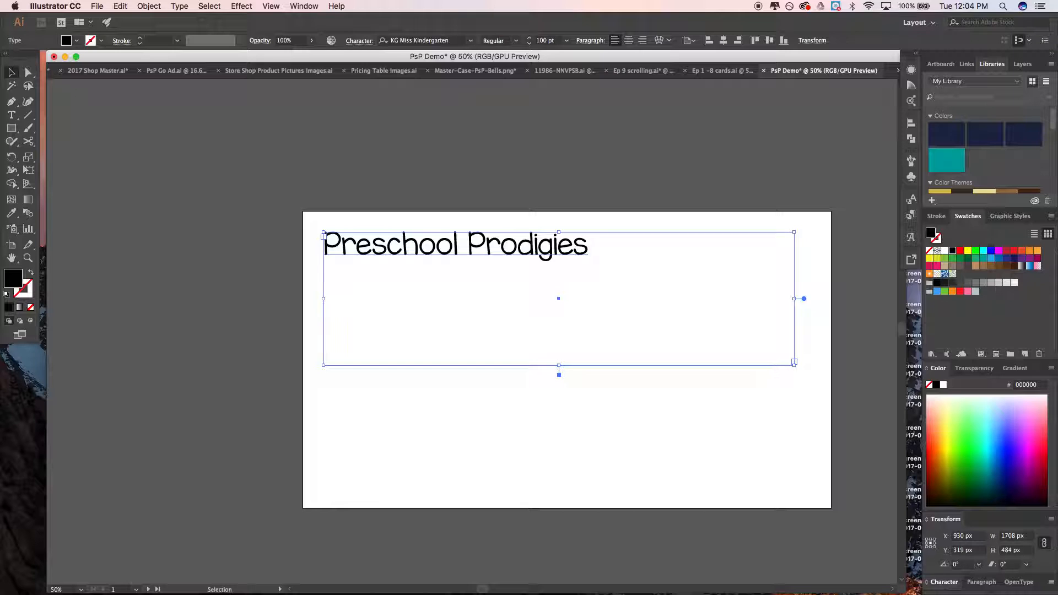
{"action": "key", "text": "super+Tab"}
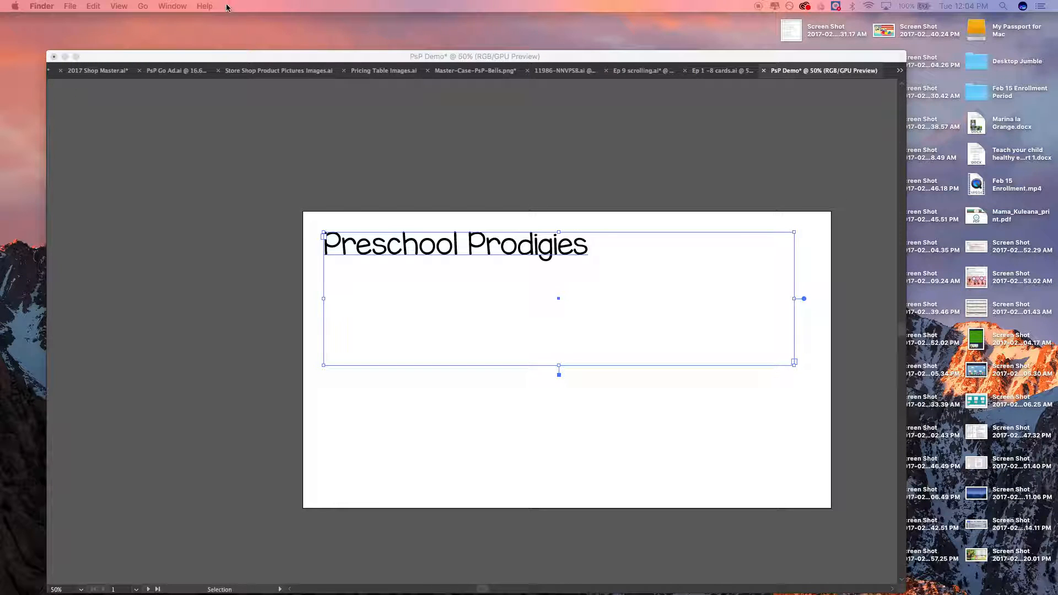
{"action": "key", "text": "super+Tab"}
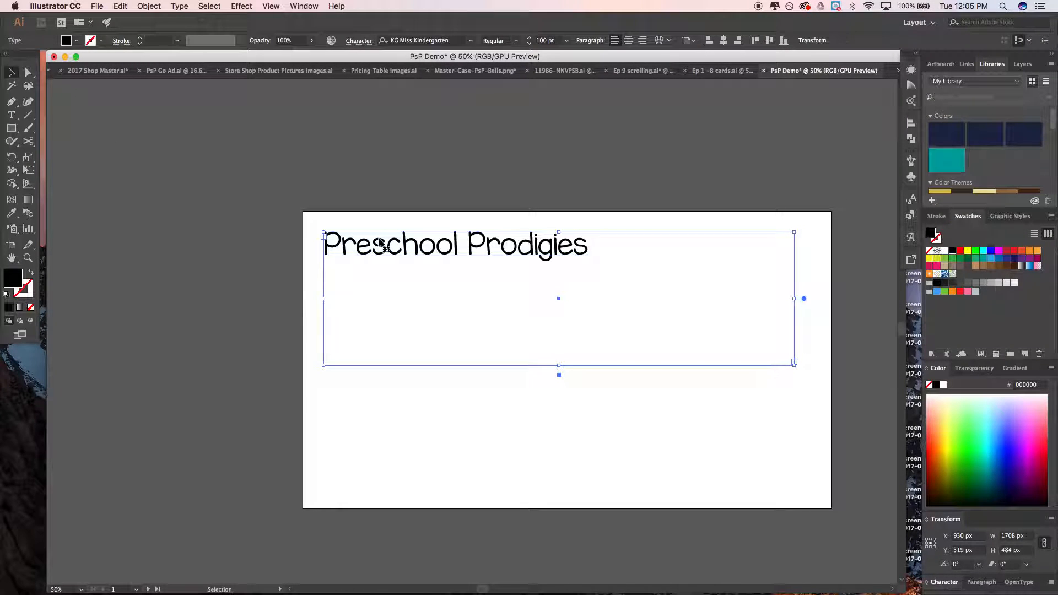
Select the "Preschool Prodigies" text and set its fill colour to hex 1b233e
{"action": "left_click", "coordinate": [413, 204]}
{"action": "left_click", "coordinate": [415, 257]}
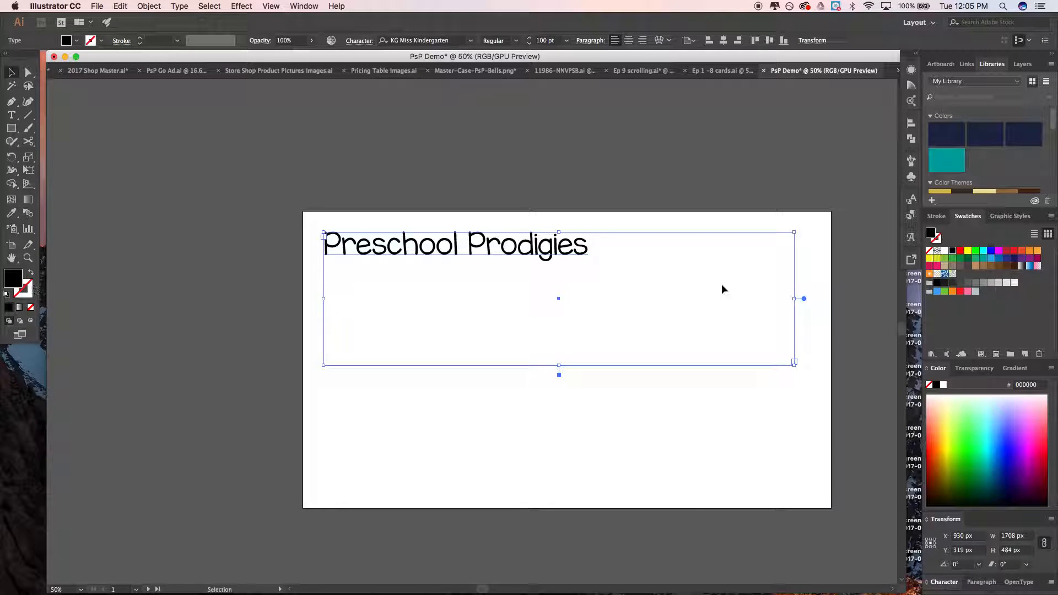
{"action": "double_click", "coordinate": [15, 284]}
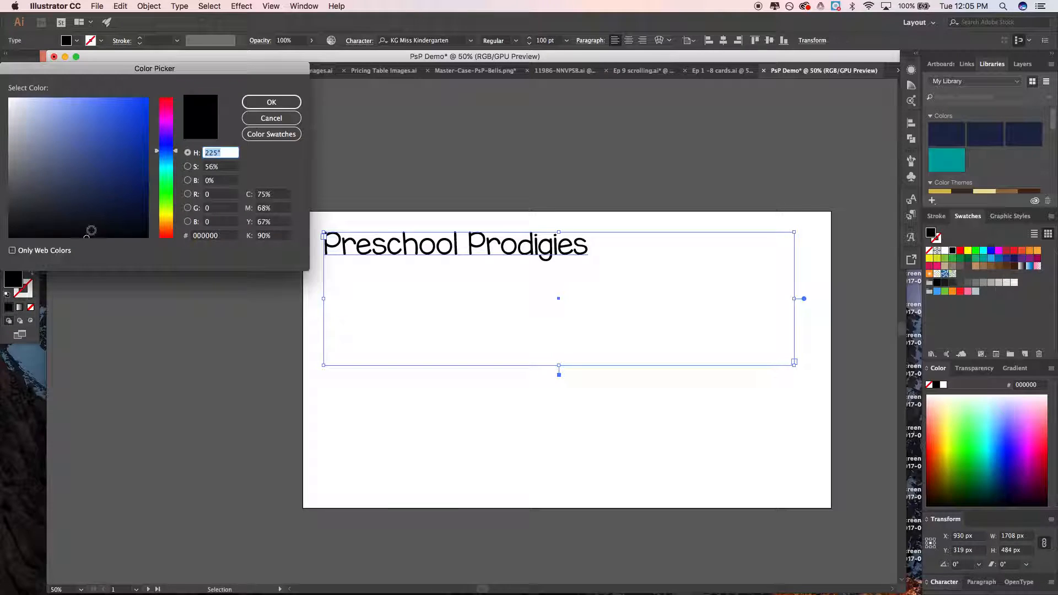
{"action": "left_click", "coordinate": [200, 237]}
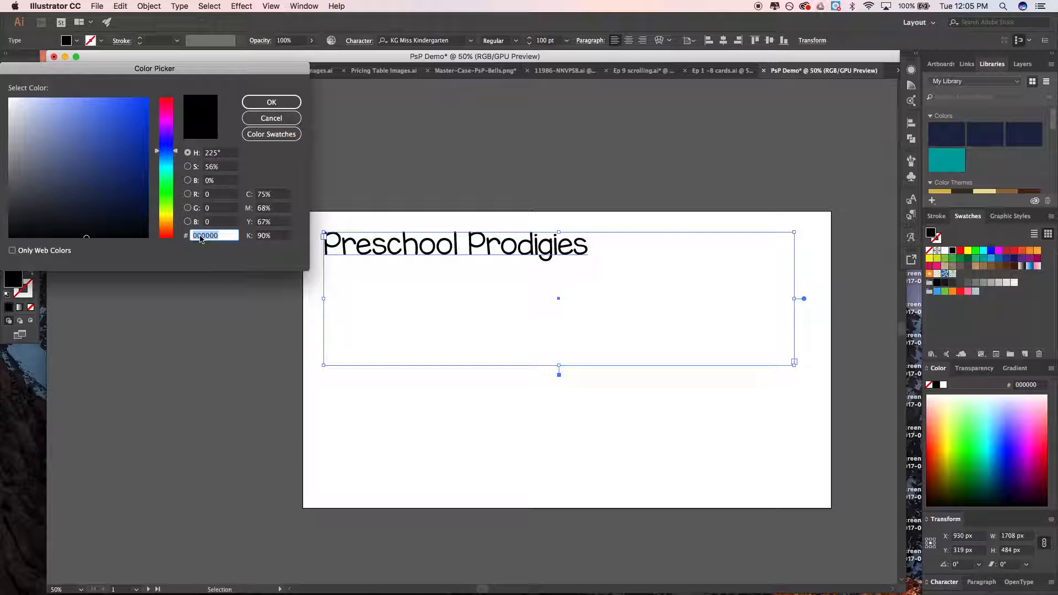
{"action": "type", "text": "1b22"}
{"action": "type", "text": "3e"}
{"action": "key", "text": "Return"}
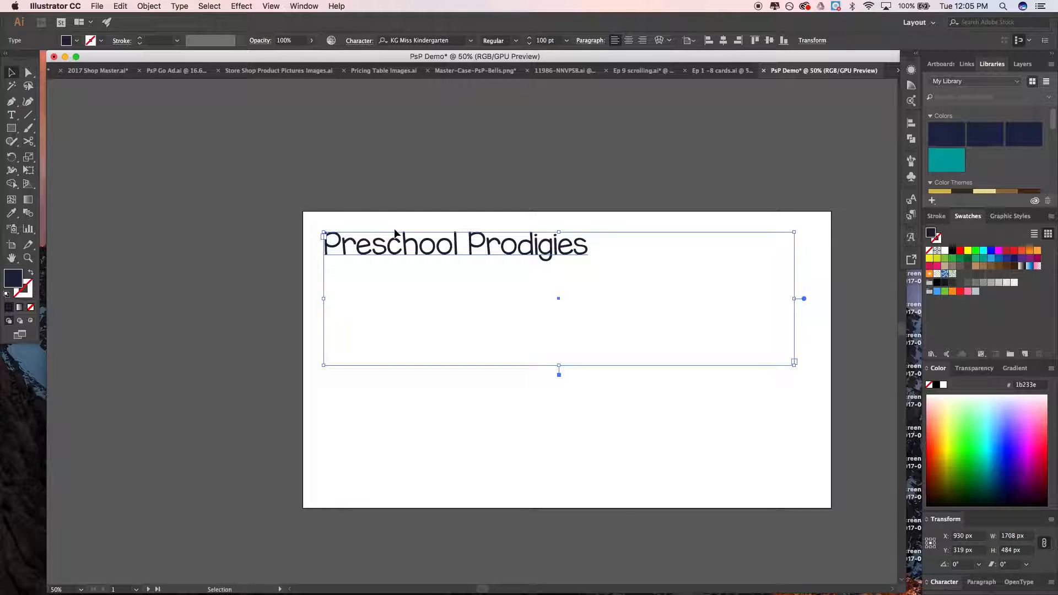
Copy the navy fill colour of the "Preschool Prodigies" text onto its stroke
{"action": "scroll", "coordinate": [394, 235], "scroll_direction": "up", "scroll_amount": 5}
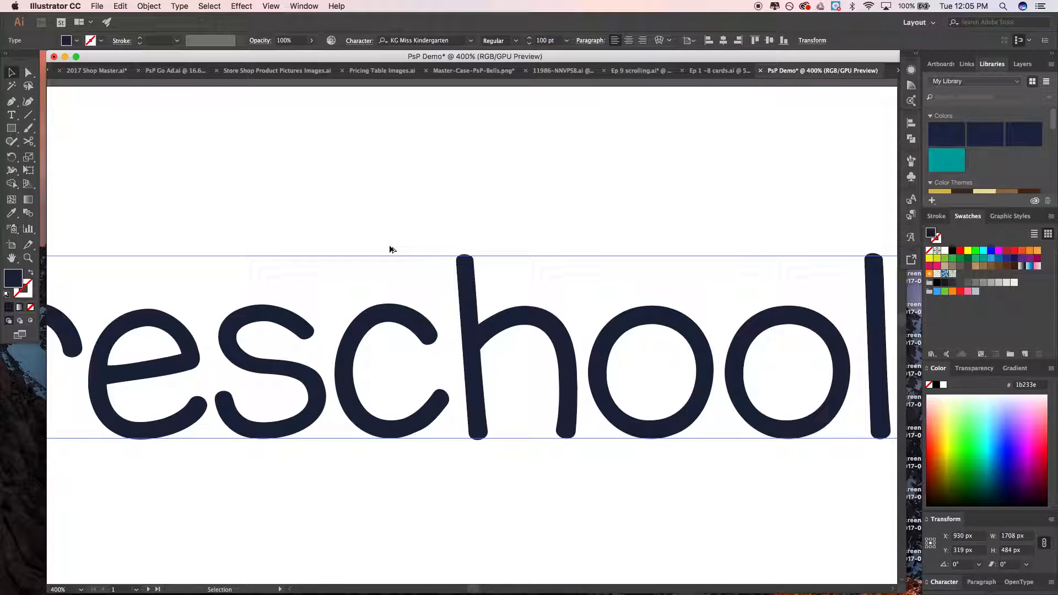
{"action": "scroll", "coordinate": [391, 242], "scroll_direction": "down", "scroll_amount": 2}
{"action": "scroll", "coordinate": [389, 249], "scroll_direction": "down", "scroll_amount": 2}
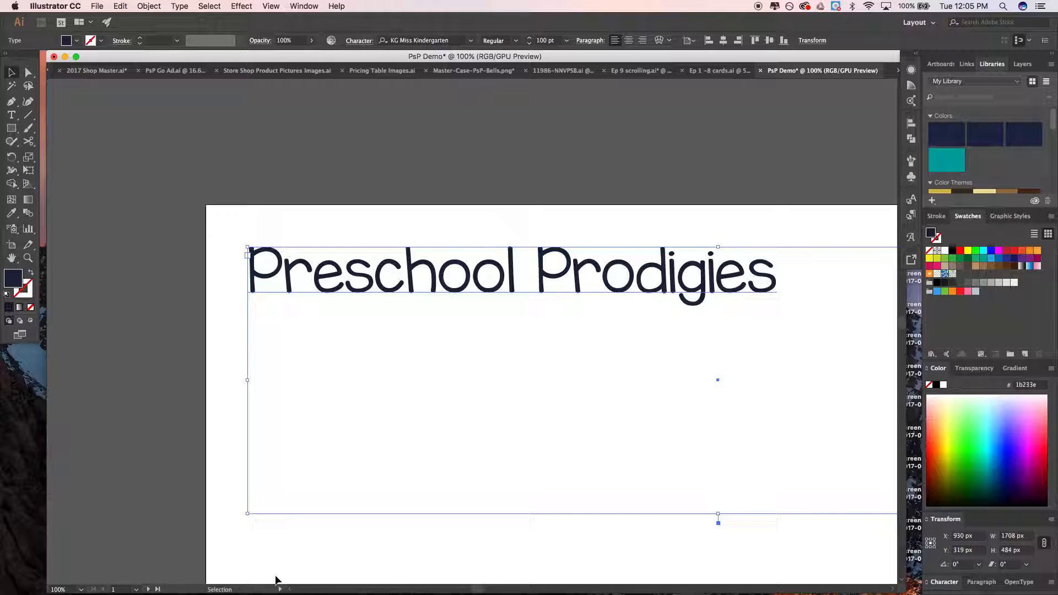
{"action": "left_click_drag", "start_coordinate": [477, 589], "coordinate": [486, 593]}
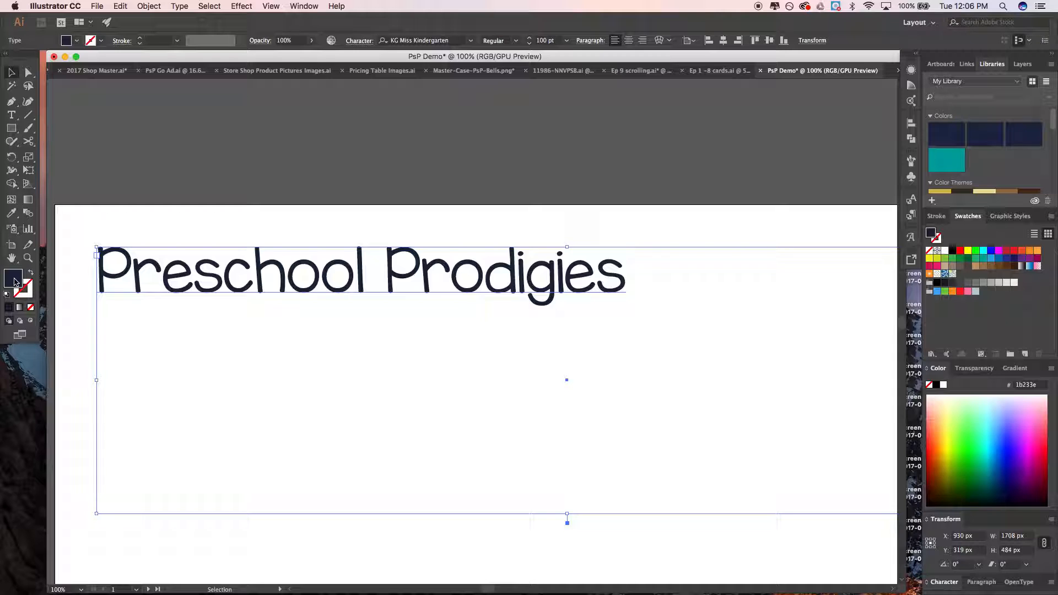
{"action": "left_click_drag", "start_coordinate": [30, 284], "coordinate": [25, 288]}
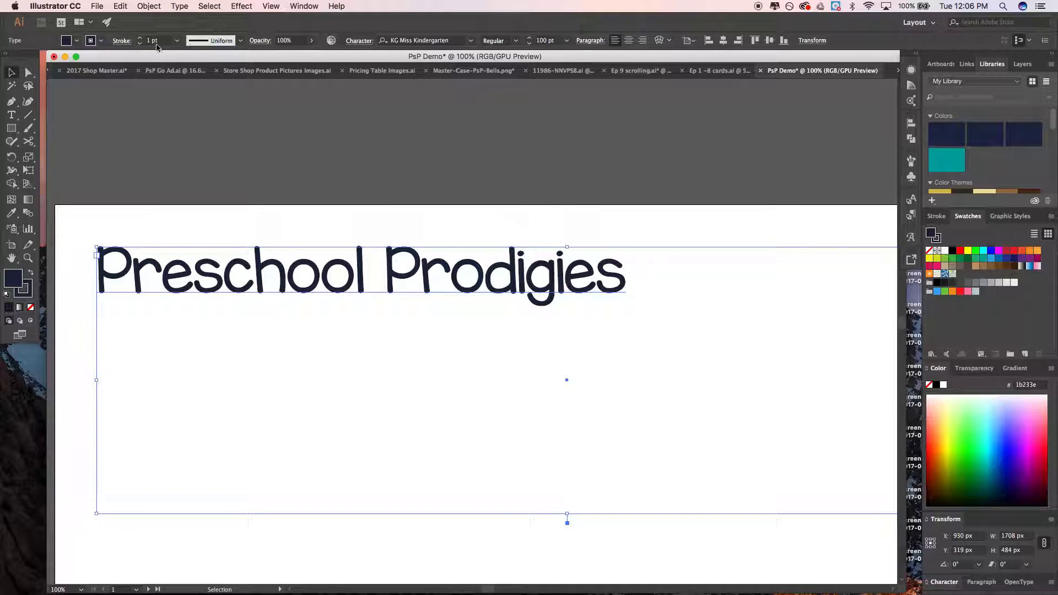
Try stroke weights of 0.25 pt and 21 pt on the text and return it to 1 pt
{"action": "left_click", "coordinate": [139, 46]}
{"action": "left_click", "coordinate": [139, 45]}
{"action": "left_click", "coordinate": [139, 45]}
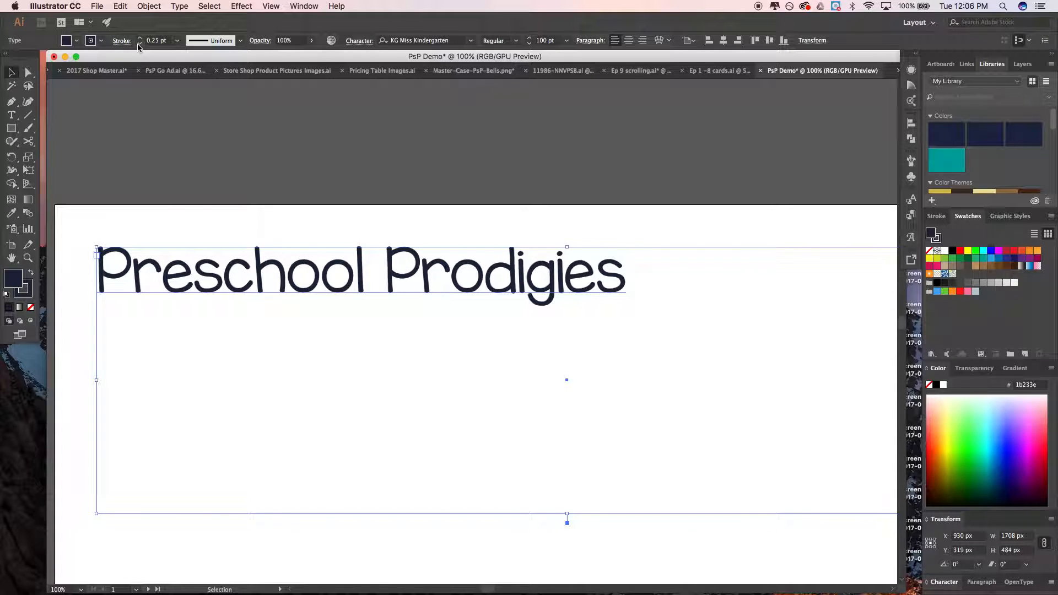
{"action": "left_click", "coordinate": [140, 39]}
{"action": "left_click", "coordinate": [139, 39]}
{"action": "left_click", "coordinate": [140, 39]}
{"action": "left_click", "coordinate": [139, 39]}
{"action": "left_click", "coordinate": [140, 38]}
{"action": "left_click", "coordinate": [139, 39]}
{"action": "left_click", "coordinate": [140, 38]}
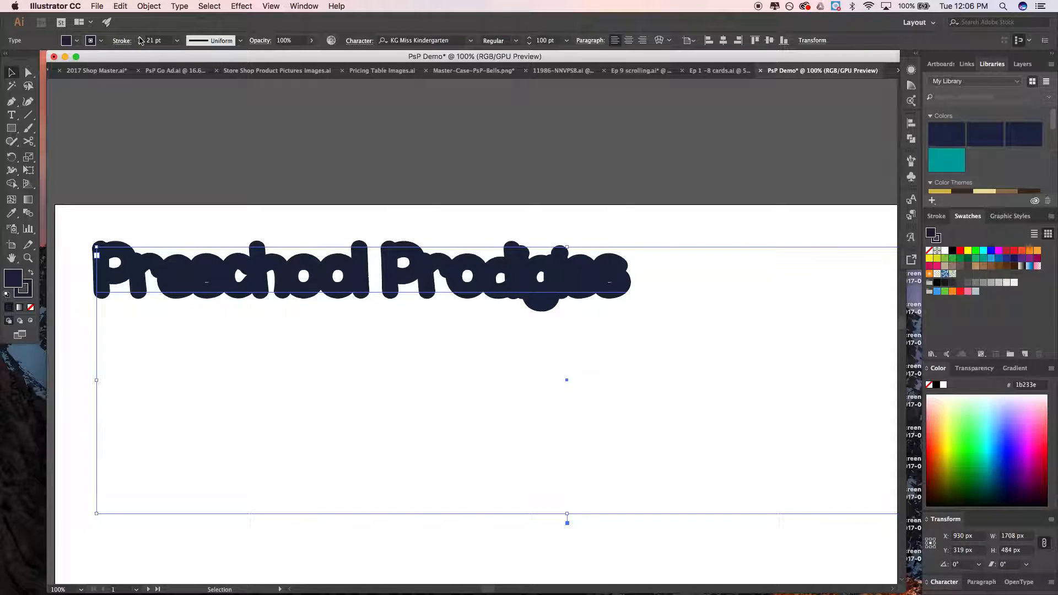
{"action": "left_click", "coordinate": [139, 45]}
{"action": "left_click", "coordinate": [139, 45]}
{"action": "left_click", "coordinate": [139, 46]}
{"action": "left_click", "coordinate": [139, 45]}
{"action": "left_click", "coordinate": [140, 45]}
{"action": "left_click", "coordinate": [139, 45]}
{"action": "left_click", "coordinate": [140, 45]}
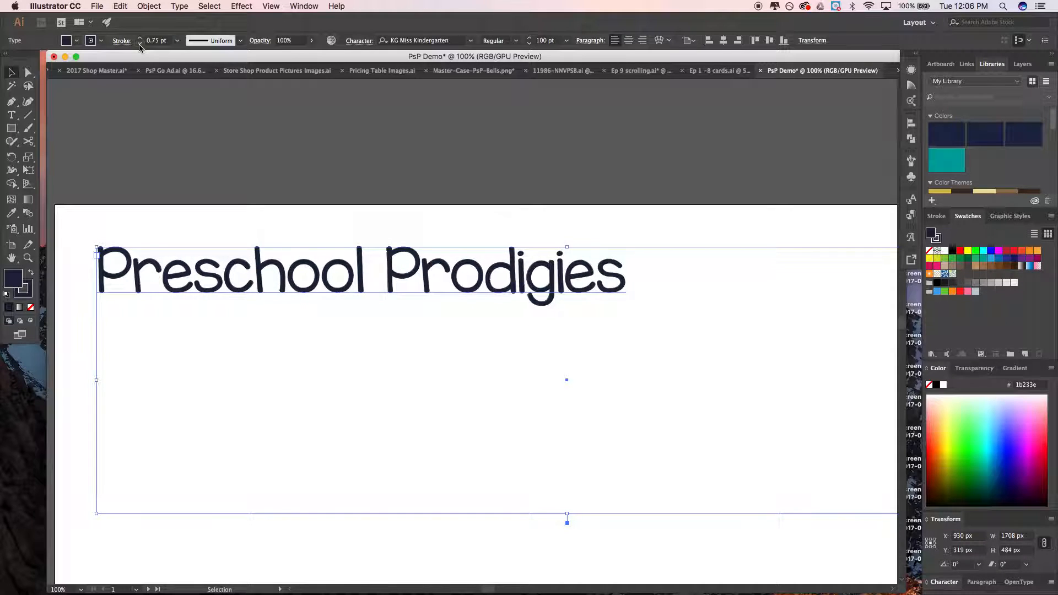
{"action": "left_click", "coordinate": [139, 37]}
{"action": "left_click", "coordinate": [13, 73]}
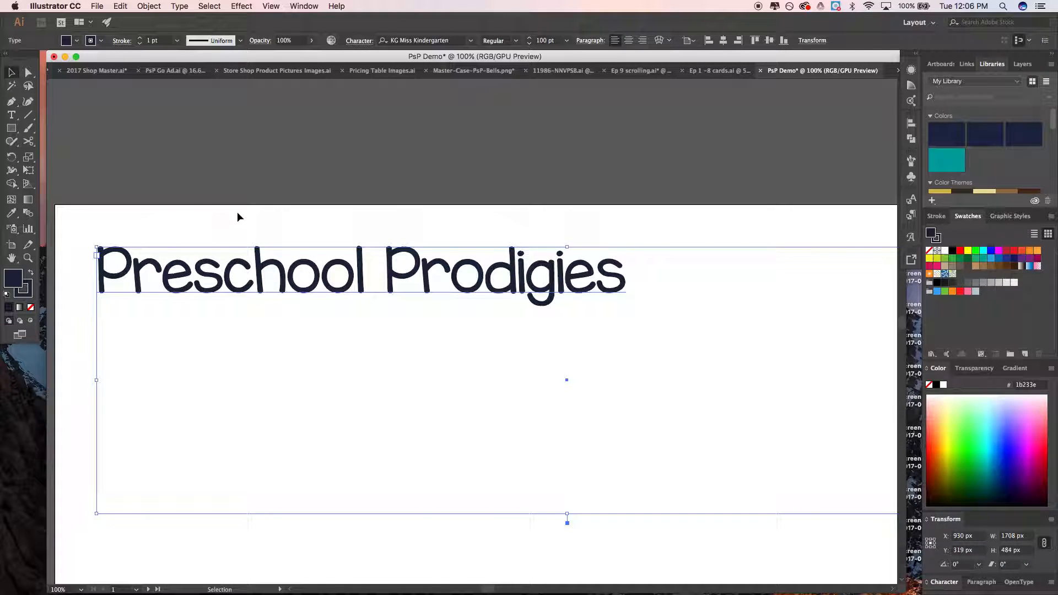
Shrink the "Preschool Prodigies" text frame to about 1067 x 302 px, keeping its upper-left corner in place and the font size at 100 pt
{"action": "key", "text": "super+minus"}
{"action": "key", "text": "super+minus"}
{"action": "left_click", "coordinate": [246, 209]}
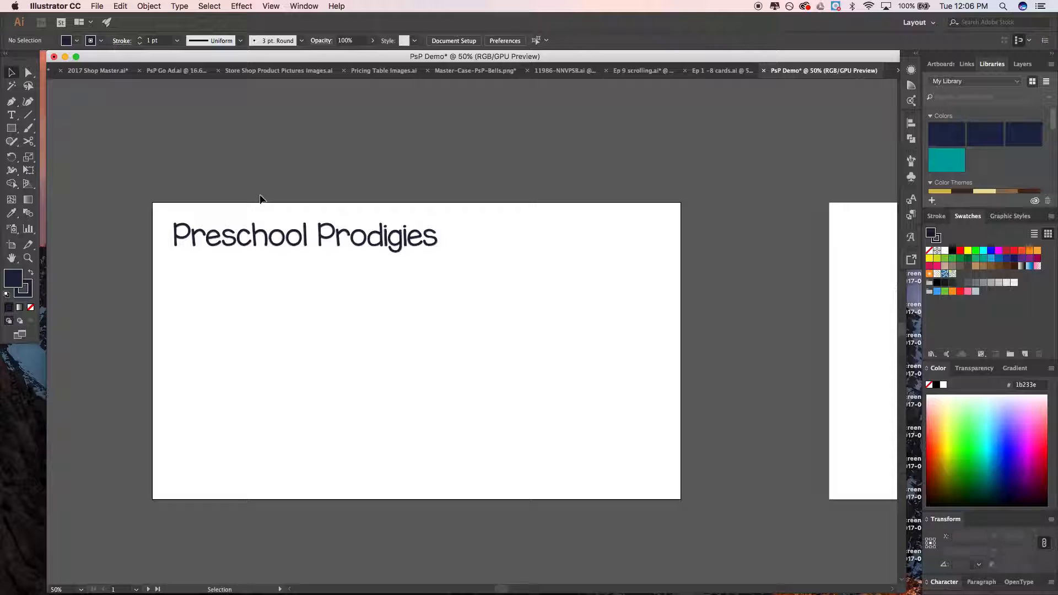
{"action": "key", "text": "super+plus"}
{"action": "left_click", "coordinate": [238, 258]}
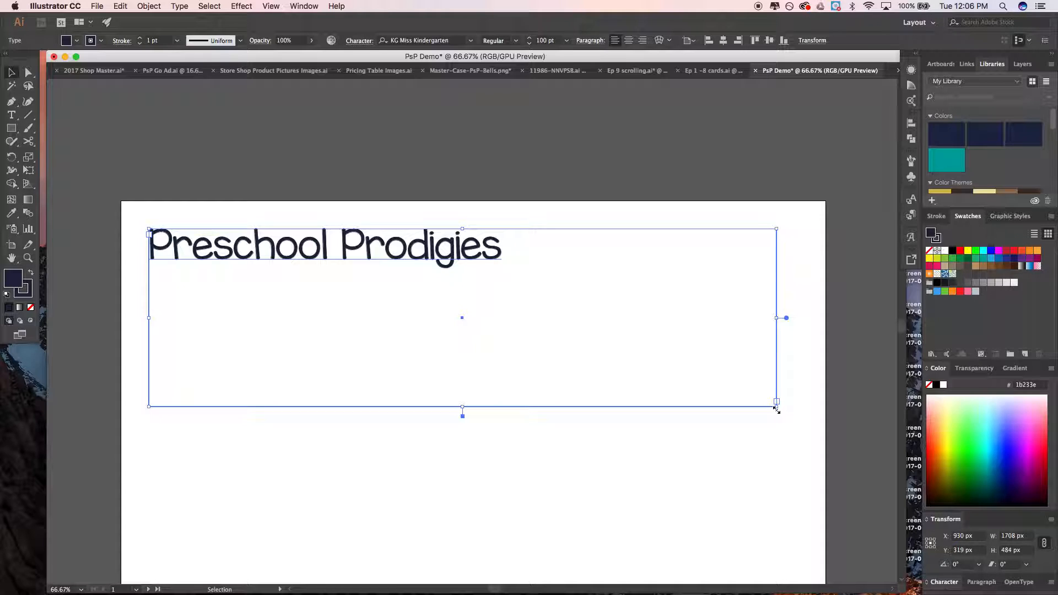
{"action": "left_click_drag", "start_coordinate": [776, 408], "coordinate": [556, 344]}
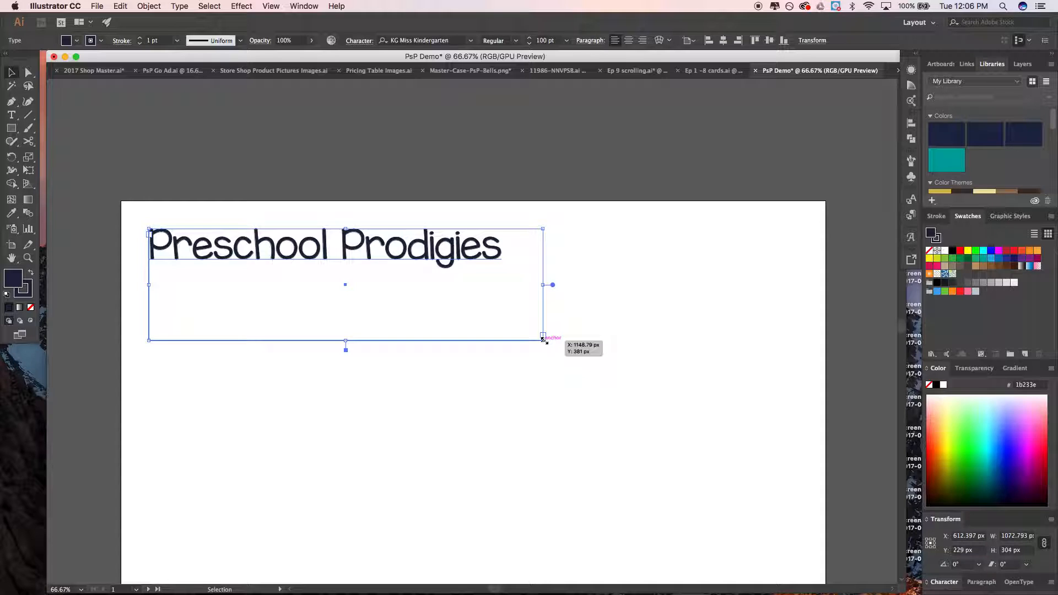
{"action": "left_click_drag", "start_coordinate": [543, 340], "coordinate": [540, 362]}
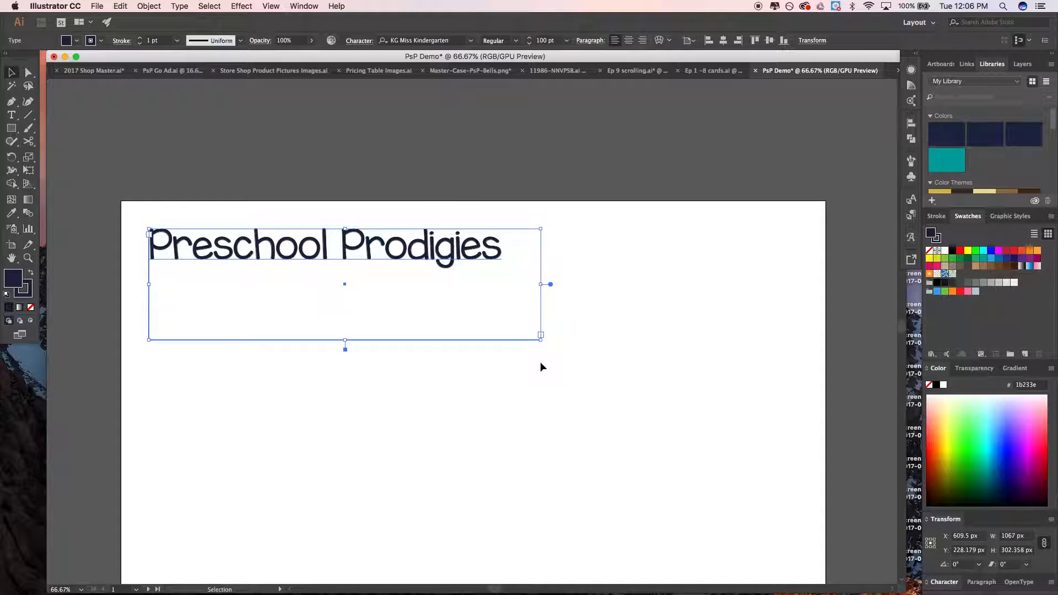
Try squeezing the text frame to about 309 x 592 px with Free Transform and undo it
{"action": "key", "text": "e"}
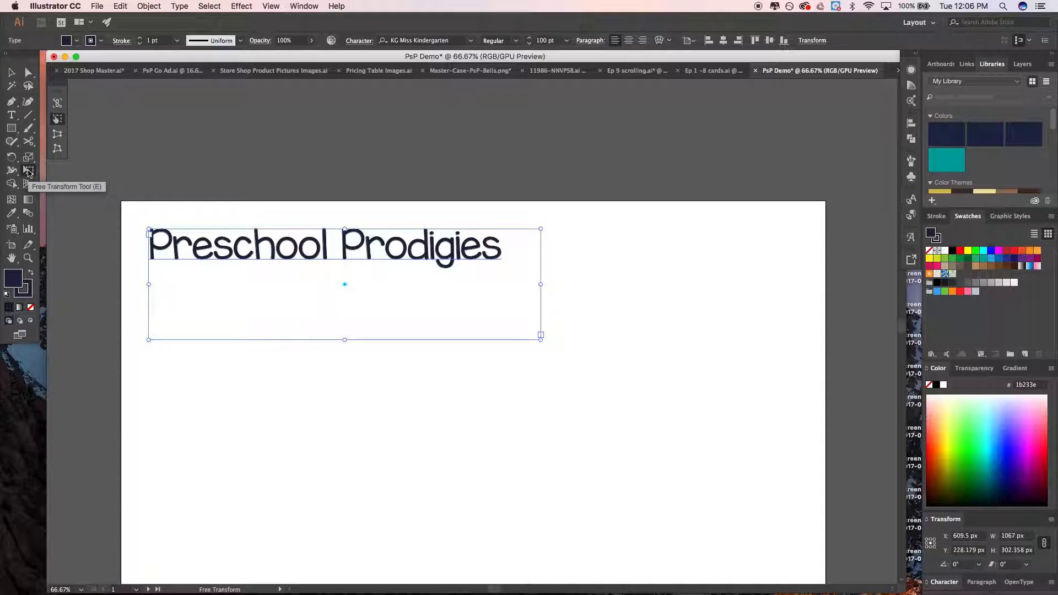
{"action": "left_click_drag", "start_coordinate": [541, 341], "coordinate": [261, 446]}
{"action": "key", "text": "super+z"}
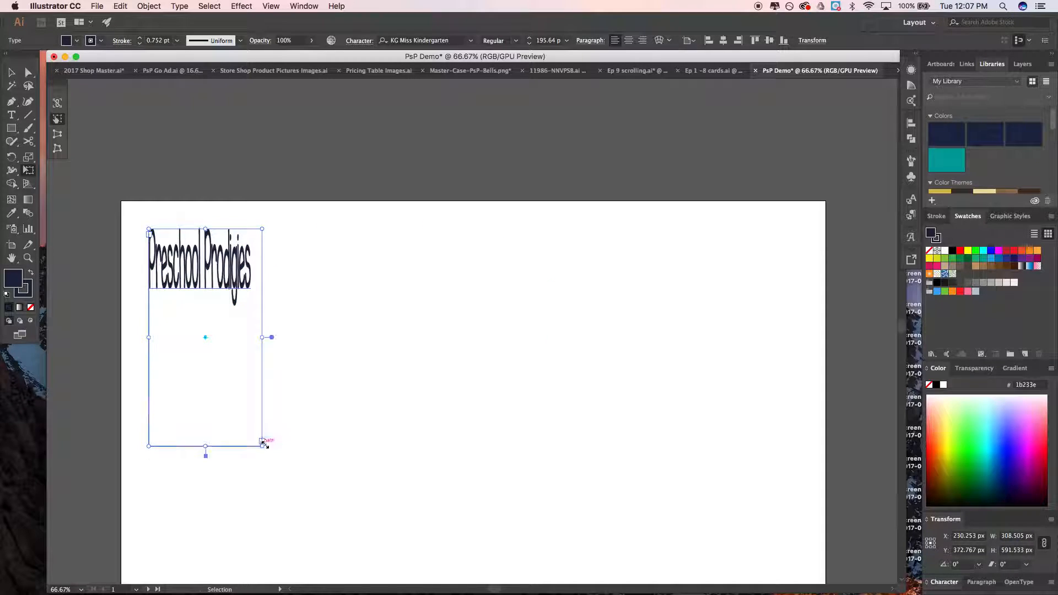
{"action": "key", "text": "super+z"}
Try stretching the text to about 856 x 595 px and moving it toward the artboard's middle with Free Transform, undoing both changes
{"action": "left_click_drag", "start_coordinate": [539, 340], "coordinate": [463, 447]}
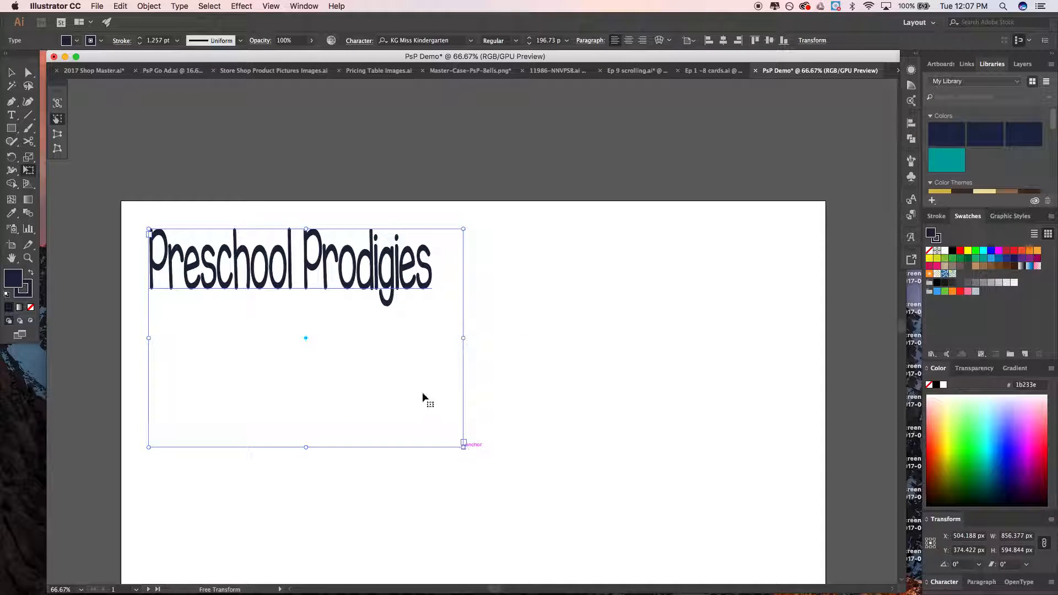
{"action": "left_click_drag", "start_coordinate": [286, 285], "coordinate": [379, 385]}
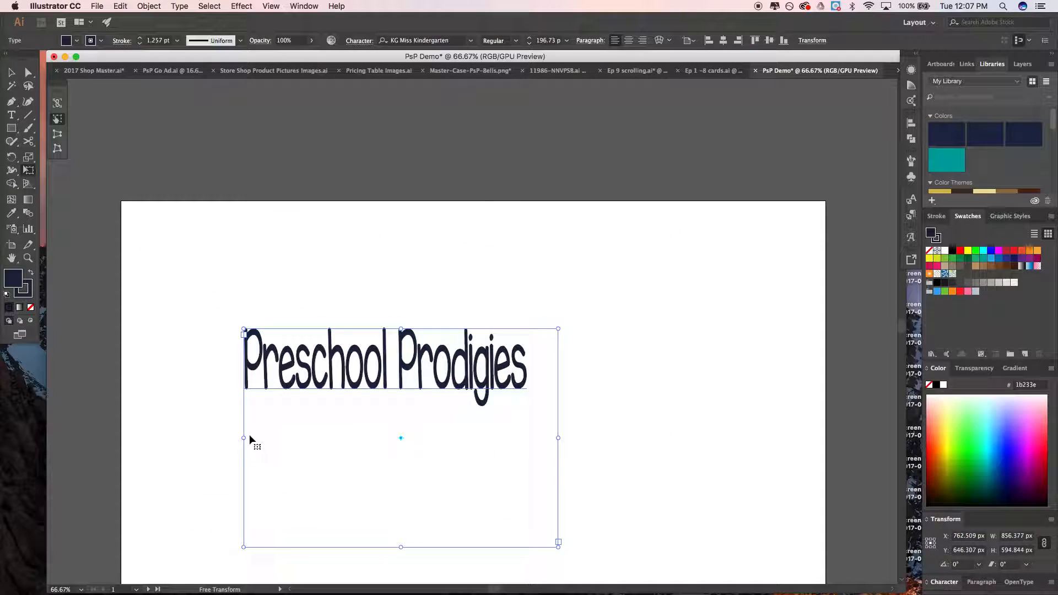
{"action": "key", "text": "super+z"}
{"action": "key", "text": "super+z"}
{"action": "key", "text": "e"}
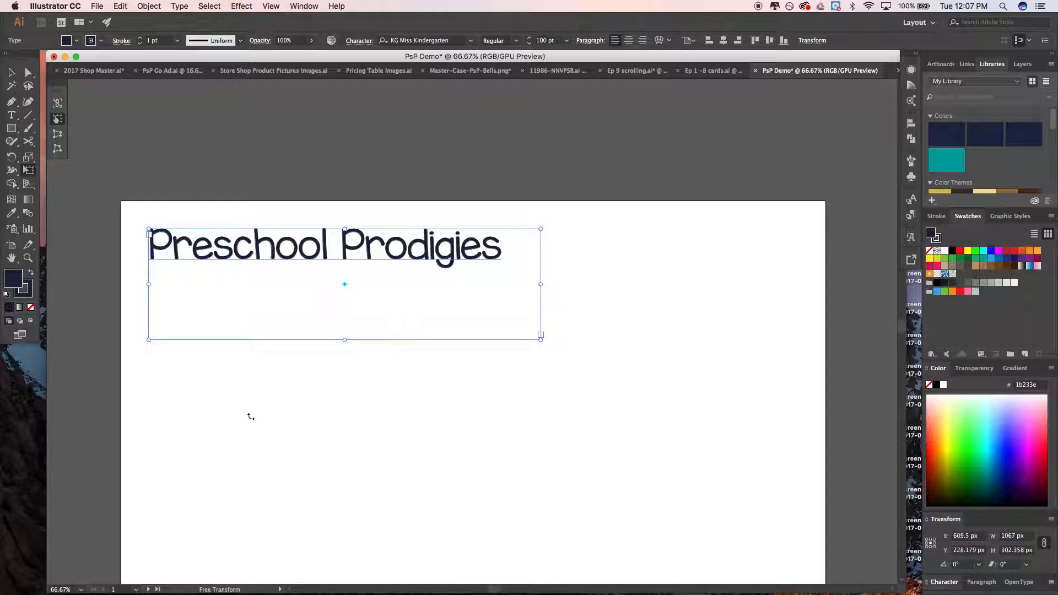
{"action": "key", "text": "v"}
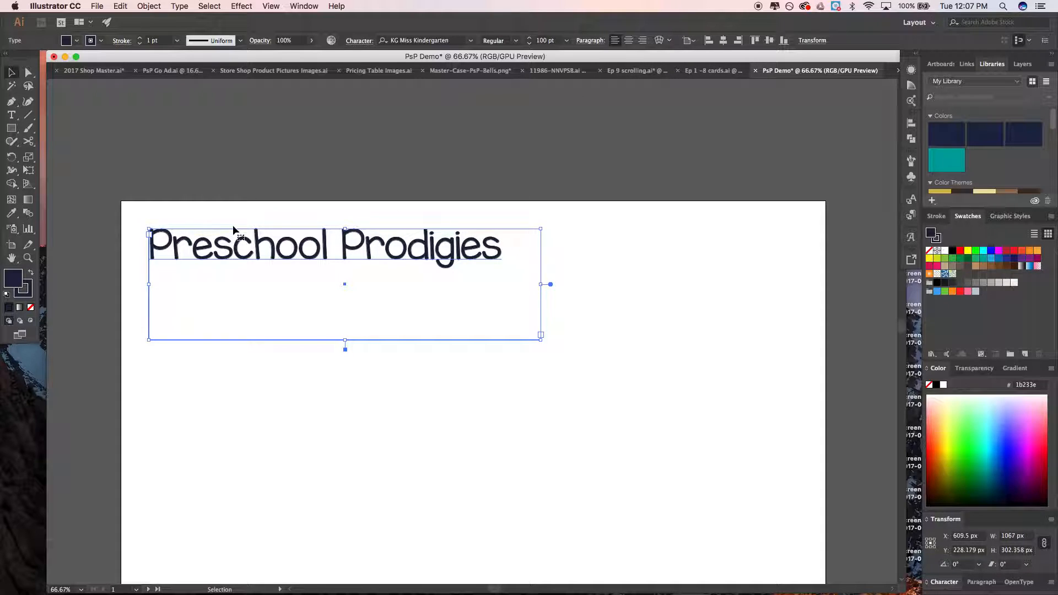
{"action": "left_click", "coordinate": [544, 245]}
{"action": "left_click", "coordinate": [461, 259]}
{"action": "left_click", "coordinate": [29, 170]}
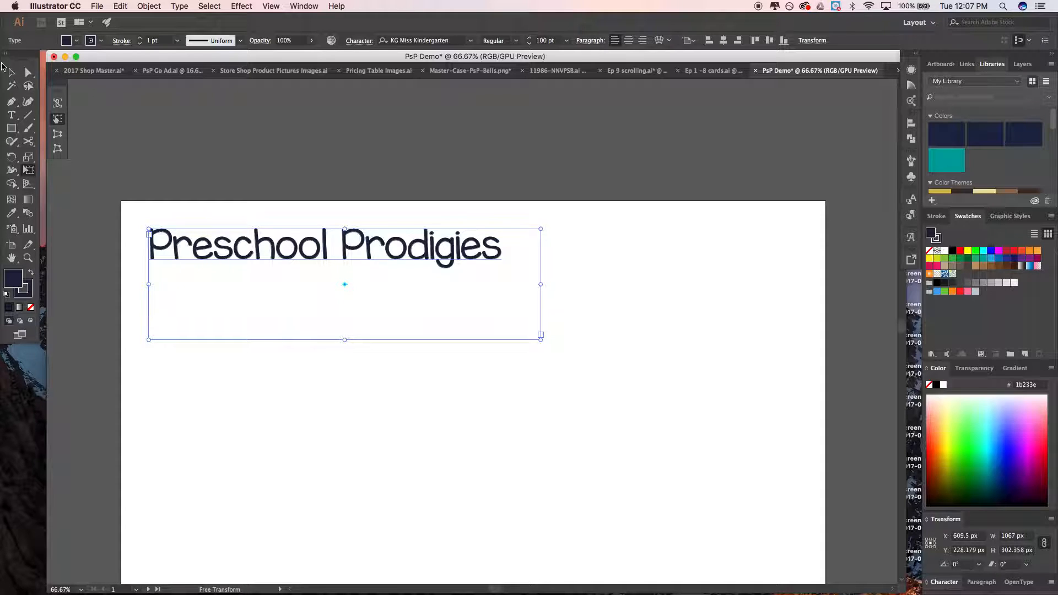
Centre the text frame horizontally on the artboard and centre-align the text inside it
{"action": "key", "text": "v"}
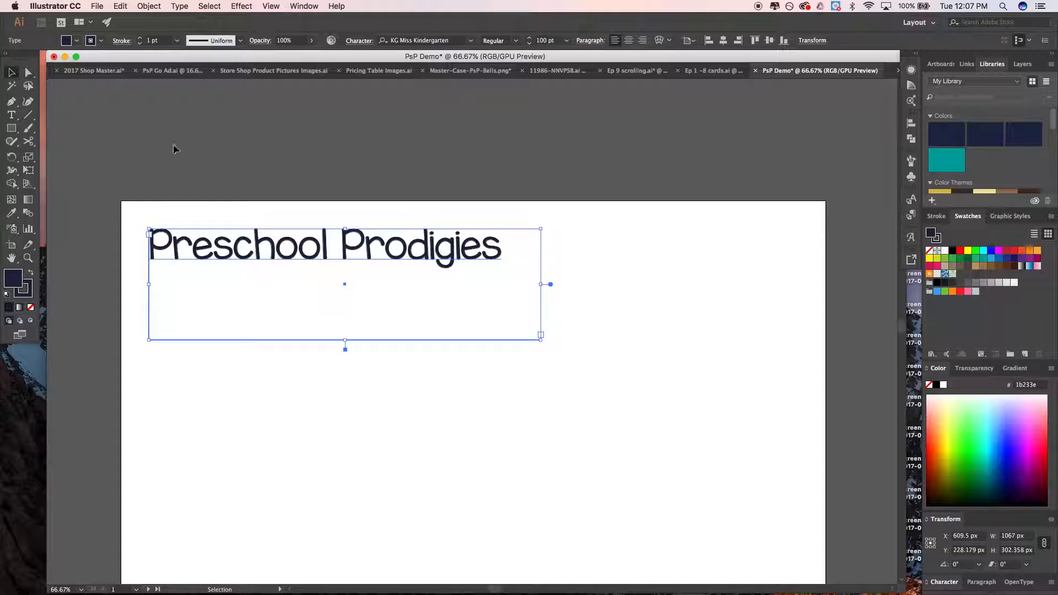
{"action": "left_click", "coordinate": [726, 40]}
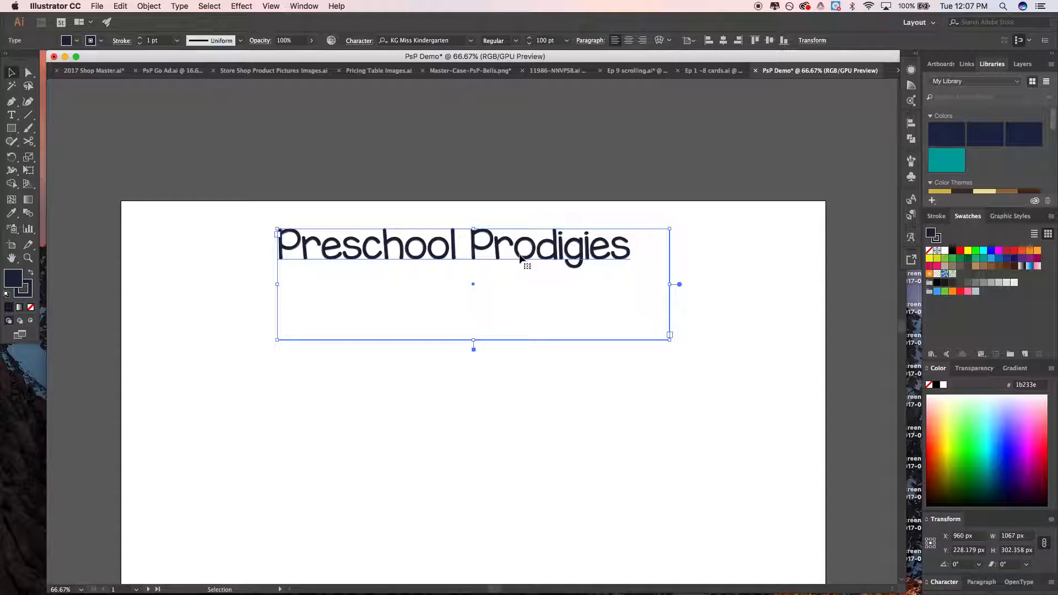
{"action": "left_click", "coordinate": [628, 41]}
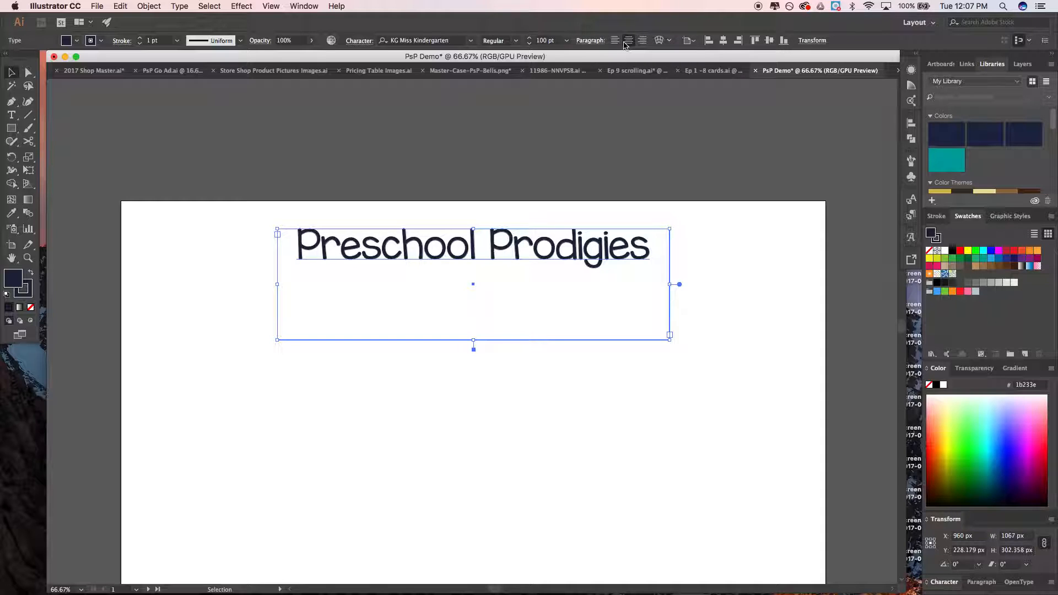
Try aligning the text frame to the artboard's left edge and to its right edge
{"action": "left_click", "coordinate": [709, 41]}
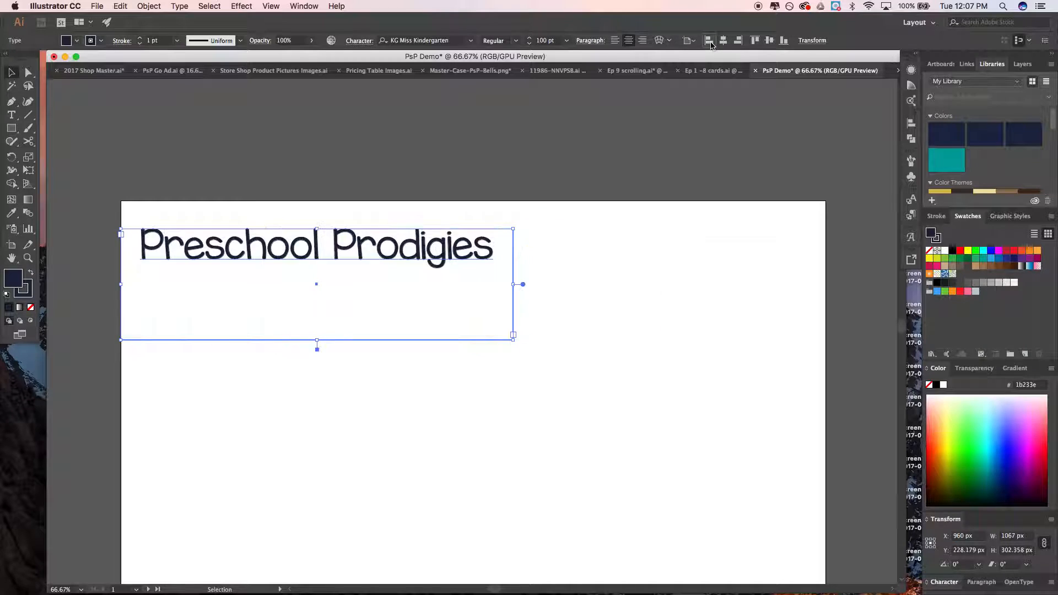
{"action": "left_click", "coordinate": [738, 41]}
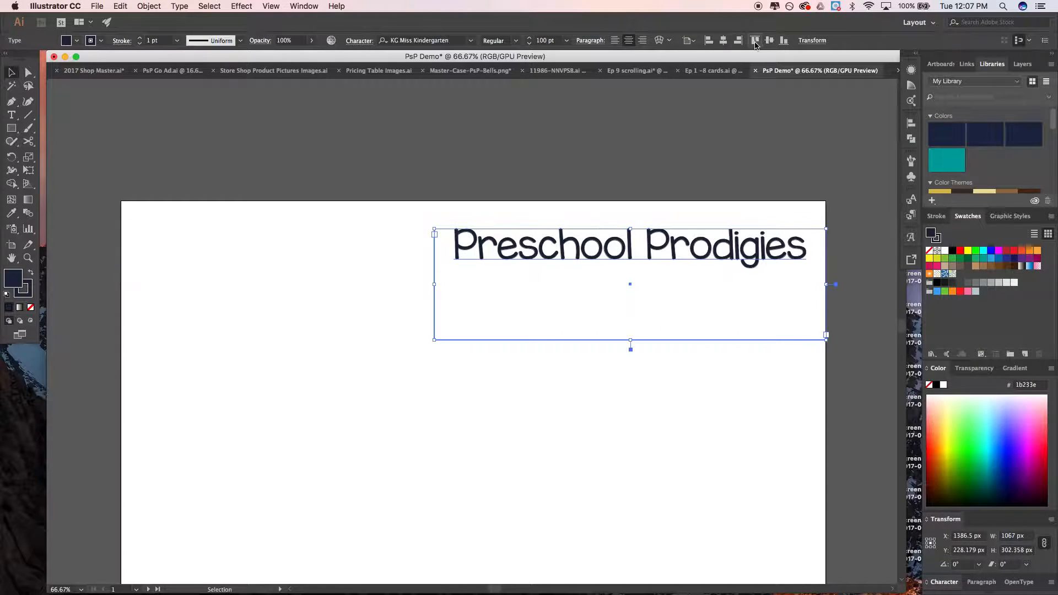
Centre the text frame both vertically and horizontally on the first artboard
{"action": "left_click", "coordinate": [770, 41]}
{"action": "left_click", "coordinate": [723, 41]}
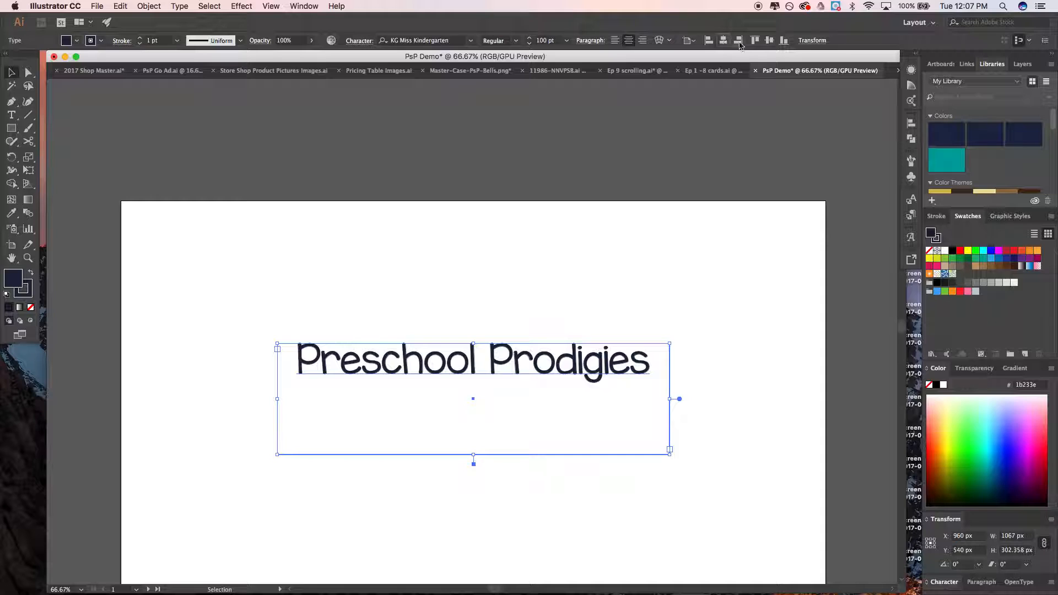
{"action": "scroll", "coordinate": [611, 157], "scroll_direction": "down", "scroll_amount": 1}
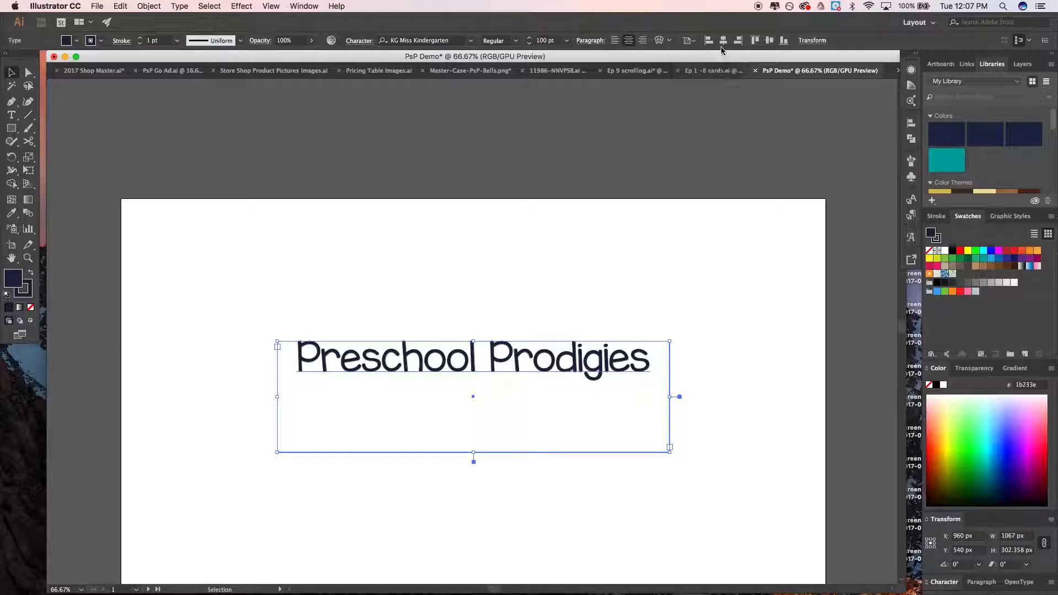
Set alignment relative to the selection and duplicate the Preschool Prodigies text frame directly above the original, near the artboard's upper edge
{"action": "left_click", "coordinate": [689, 40]}
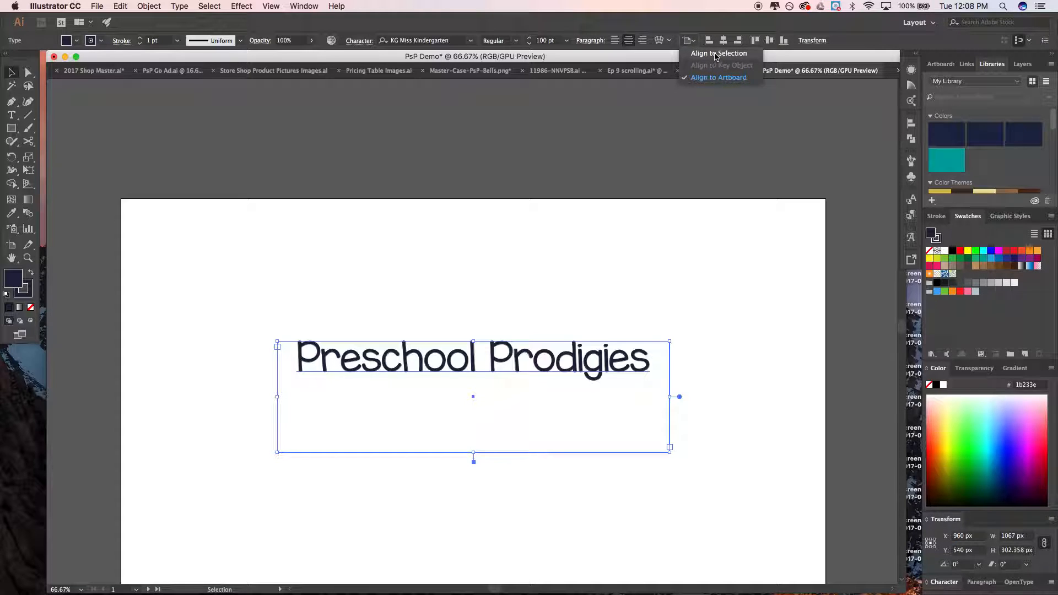
{"action": "left_click", "coordinate": [715, 54]}
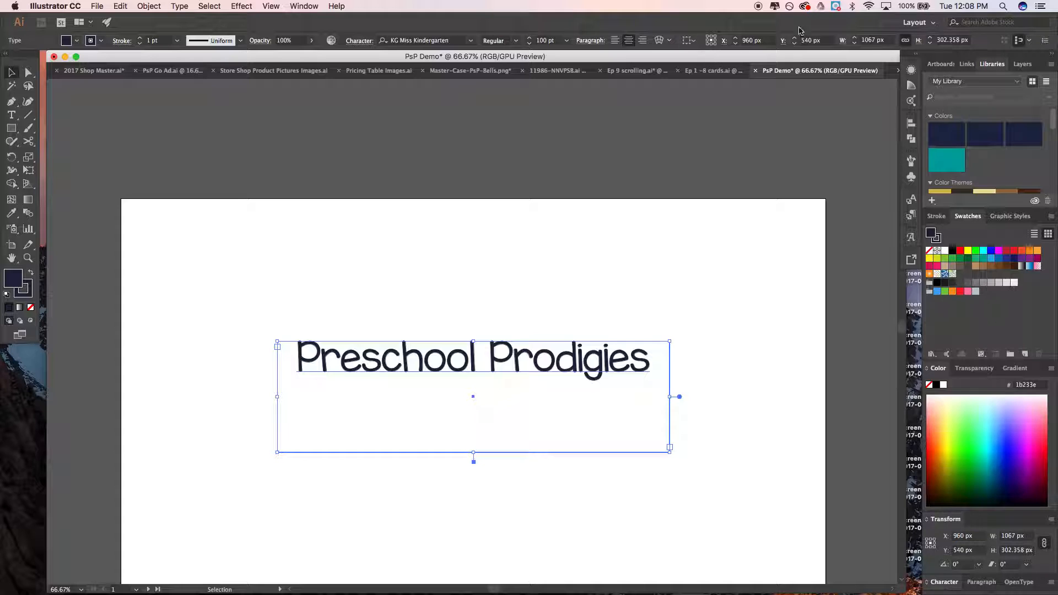
{"action": "left_click", "coordinate": [603, 167]}
{"action": "left_click", "coordinate": [404, 346]}
{"action": "left_click_drag", "start_coordinate": [377, 367], "coordinate": [377, 236]}
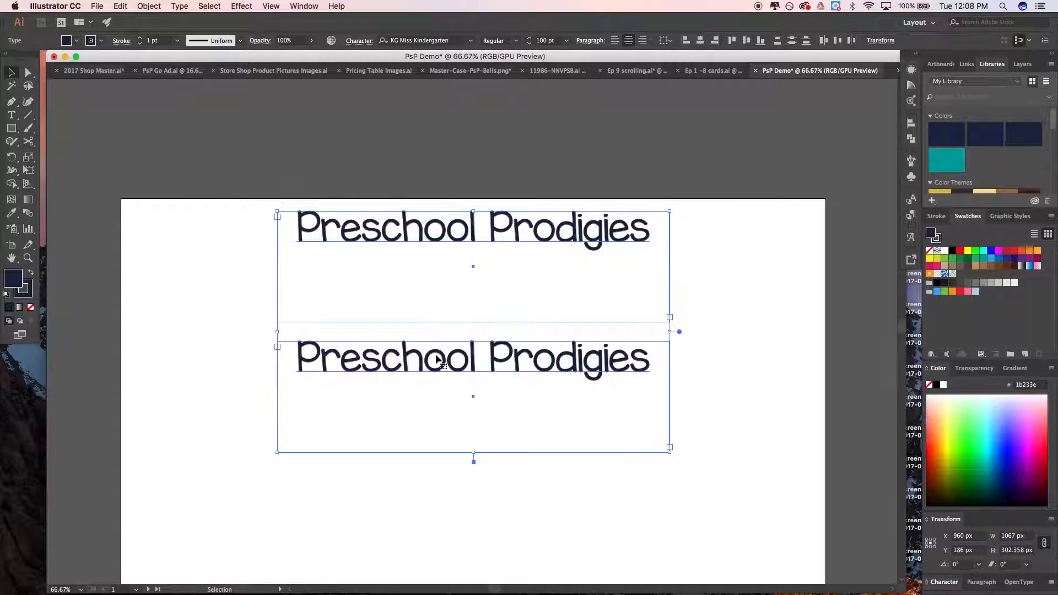
Offset the upper copy to the left, then select both text frames and align their horizontal centres with each other
{"action": "left_click", "coordinate": [735, 149]}
{"action": "left_click", "coordinate": [579, 228]}
{"action": "left_click_drag", "start_coordinate": [580, 228], "coordinate": [508, 243]}
{"action": "left_click_drag", "start_coordinate": [402, 428], "coordinate": [432, 234]}
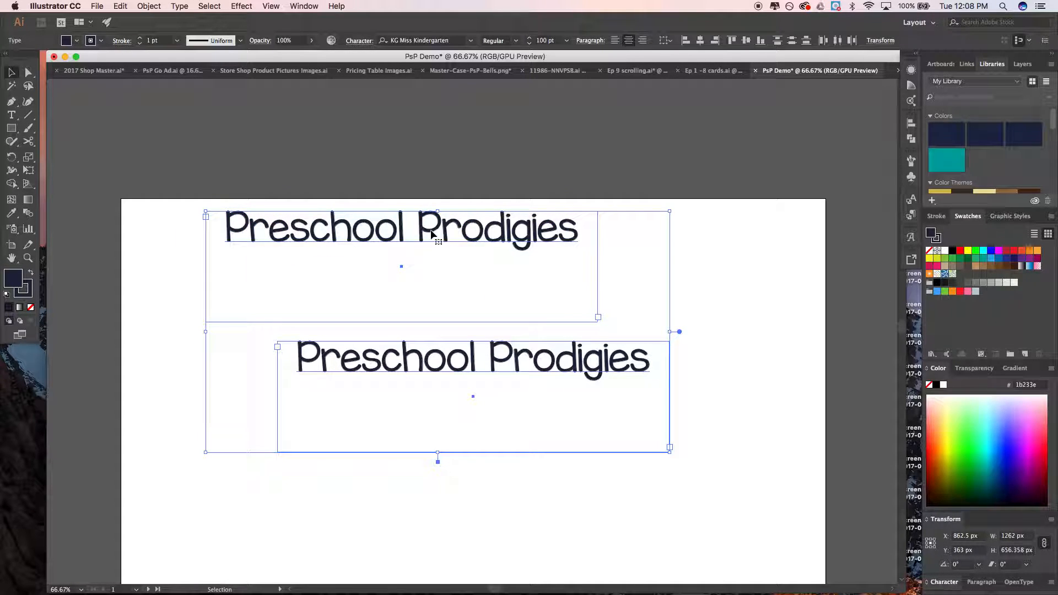
{"action": "scroll", "coordinate": [432, 234], "scroll_direction": "down", "scroll_amount": 2}
{"action": "left_click_drag", "start_coordinate": [430, 299], "coordinate": [341, 299]}
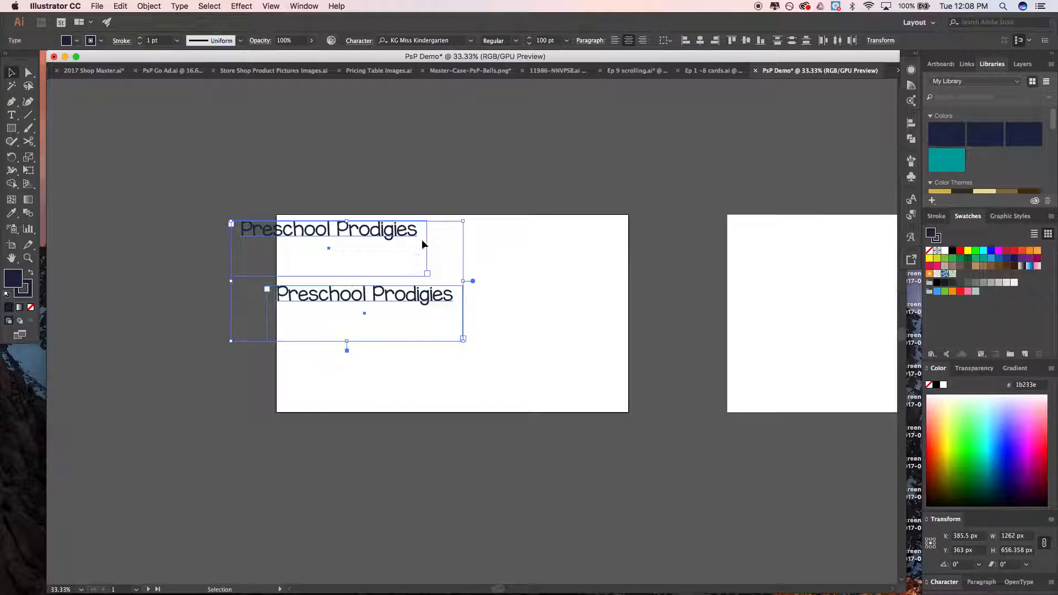
{"action": "left_click", "coordinate": [698, 41]}
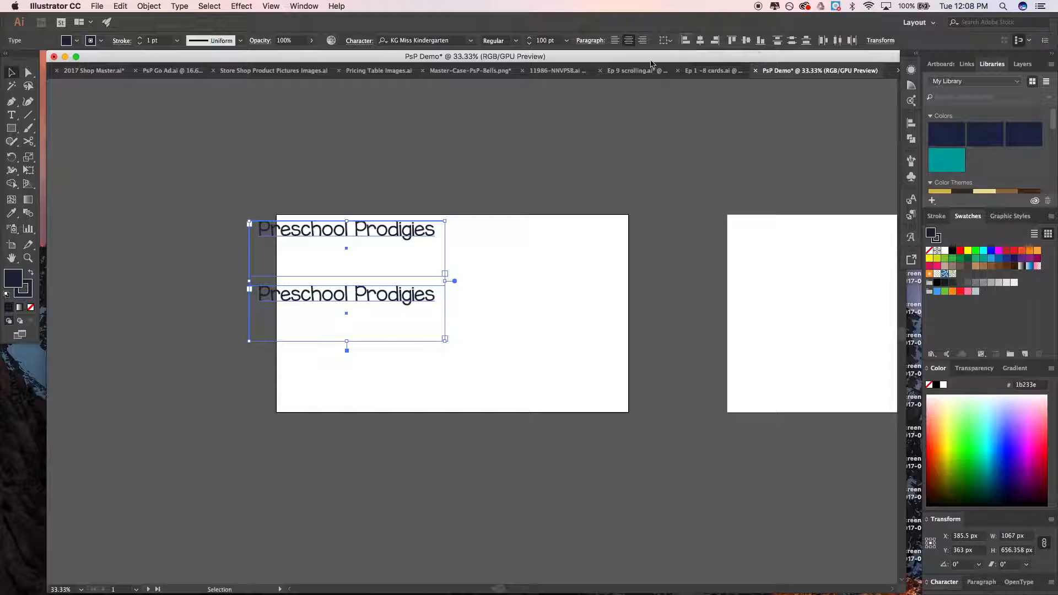
Duplicate the text frames until there are five and scatter them unevenly around the first artboard's upper part
{"action": "left_click", "coordinate": [331, 212]}
{"action": "left_click_drag", "start_coordinate": [324, 229], "coordinate": [538, 230]}
{"action": "left_click_drag", "start_coordinate": [356, 282], "coordinate": [673, 238]}
{"action": "left_click_drag", "start_coordinate": [415, 295], "coordinate": [485, 245]}
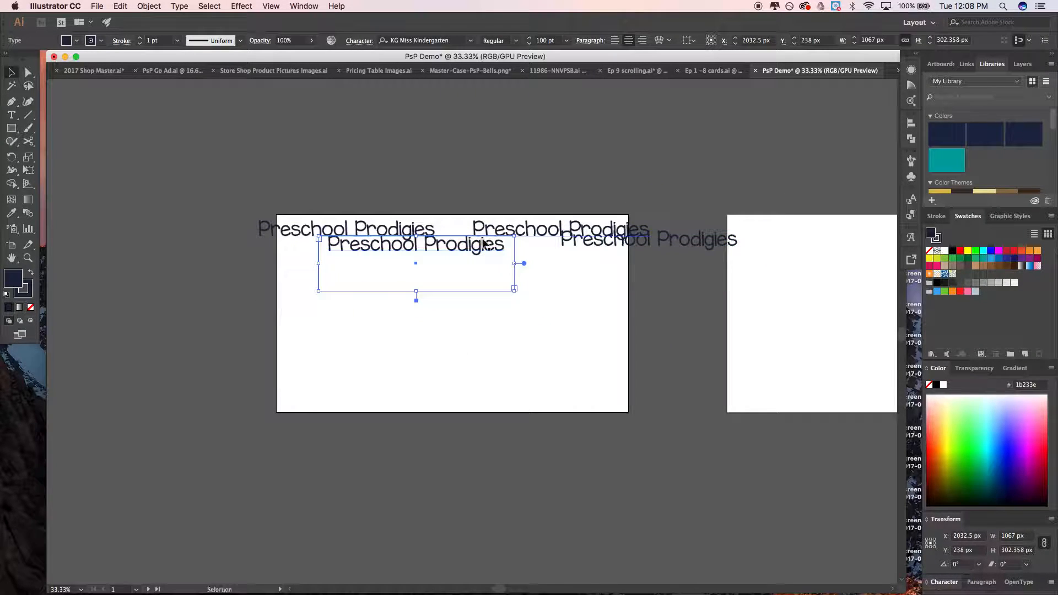
{"action": "left_click_drag", "start_coordinate": [316, 224], "coordinate": [259, 248]}
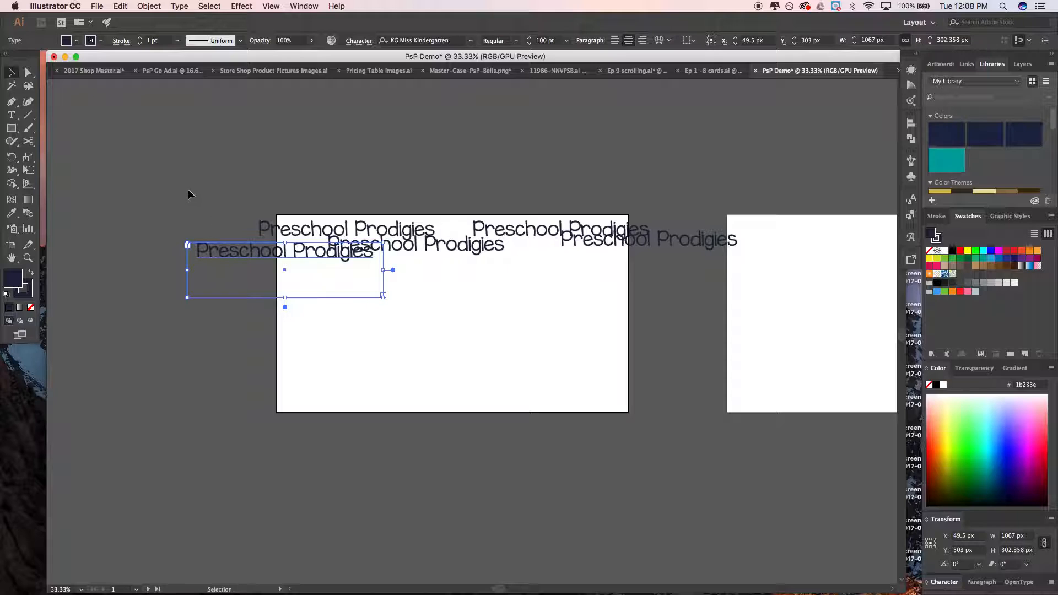
Move the rightmost text copy 1280 px right onto the second artboard and the leftmost copy farther left beyond the first artboard
{"action": "scroll", "coordinate": [212, 207], "scroll_direction": "down", "scroll_amount": 1}
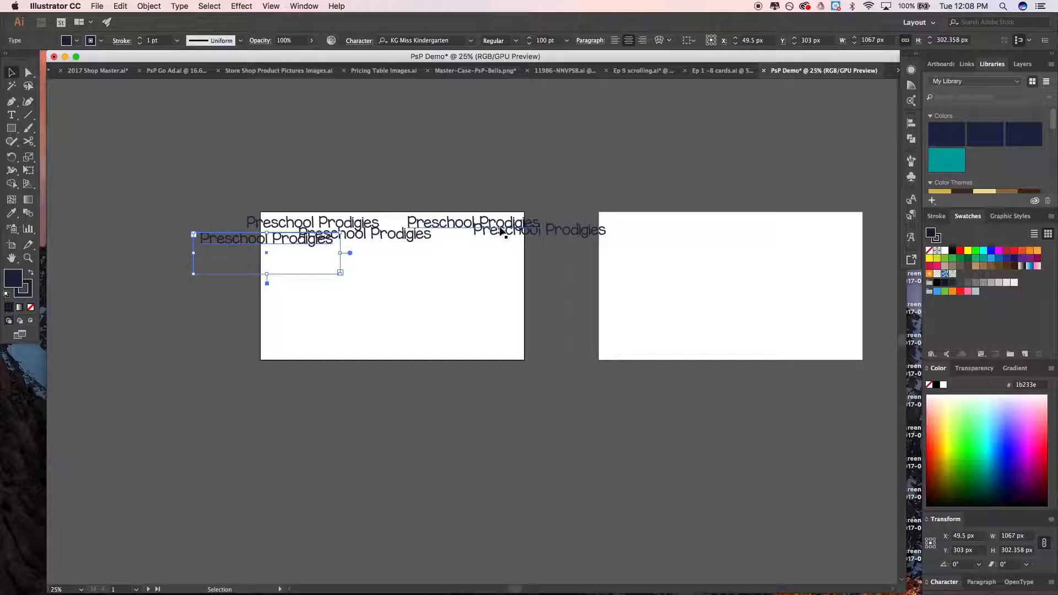
{"action": "left_click_drag", "start_coordinate": [513, 237], "coordinate": [690, 237]}
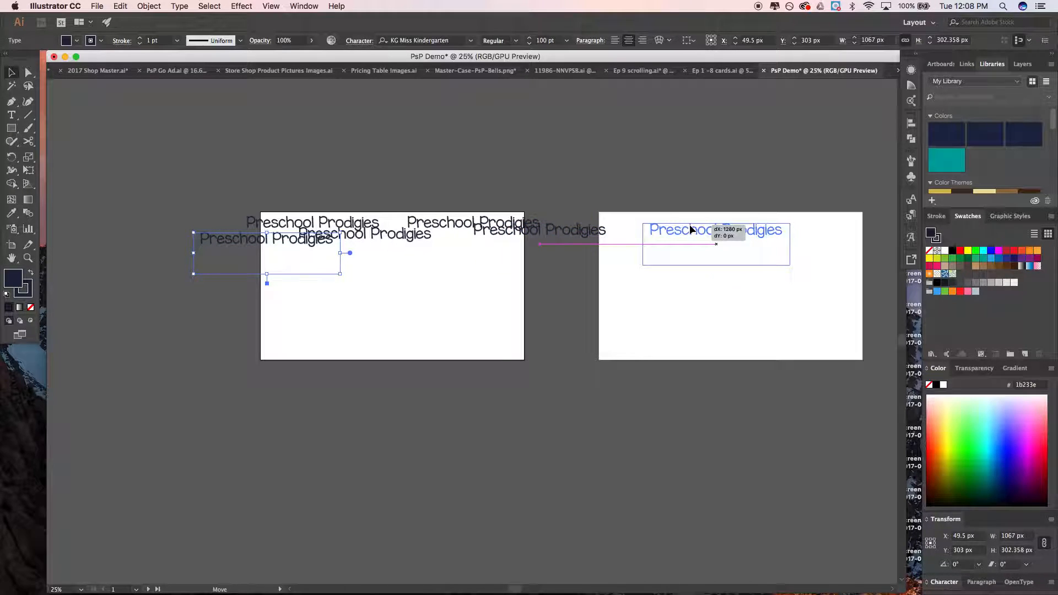
{"action": "left_click_drag", "start_coordinate": [261, 242], "coordinate": [129, 243]}
Select all five text frames, align their vertical centres and distribute them evenly horizontally in one row
{"action": "key", "text": "super+a"}
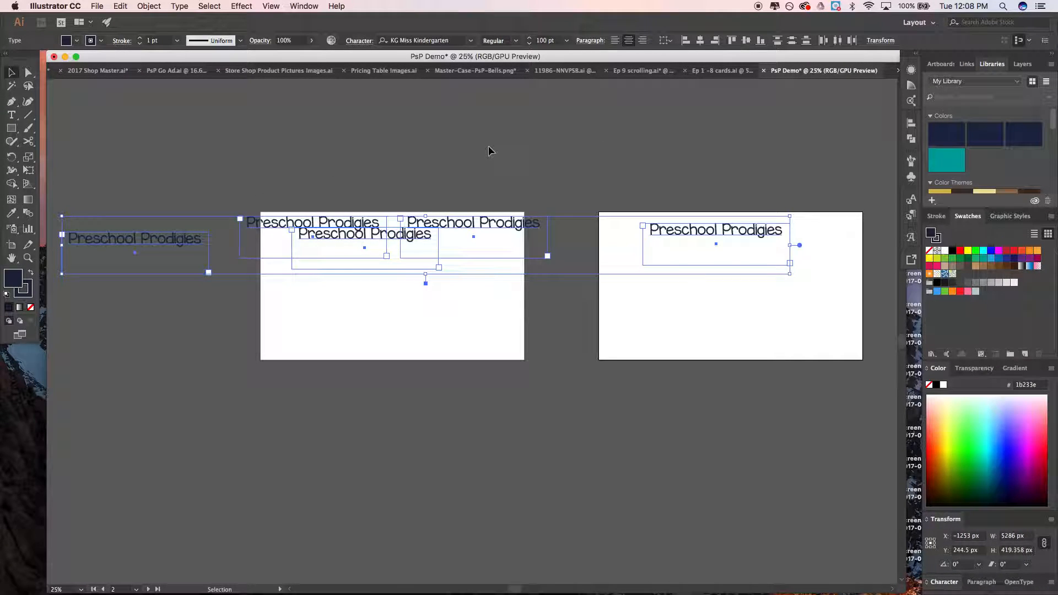
{"action": "left_click", "coordinate": [788, 44]}
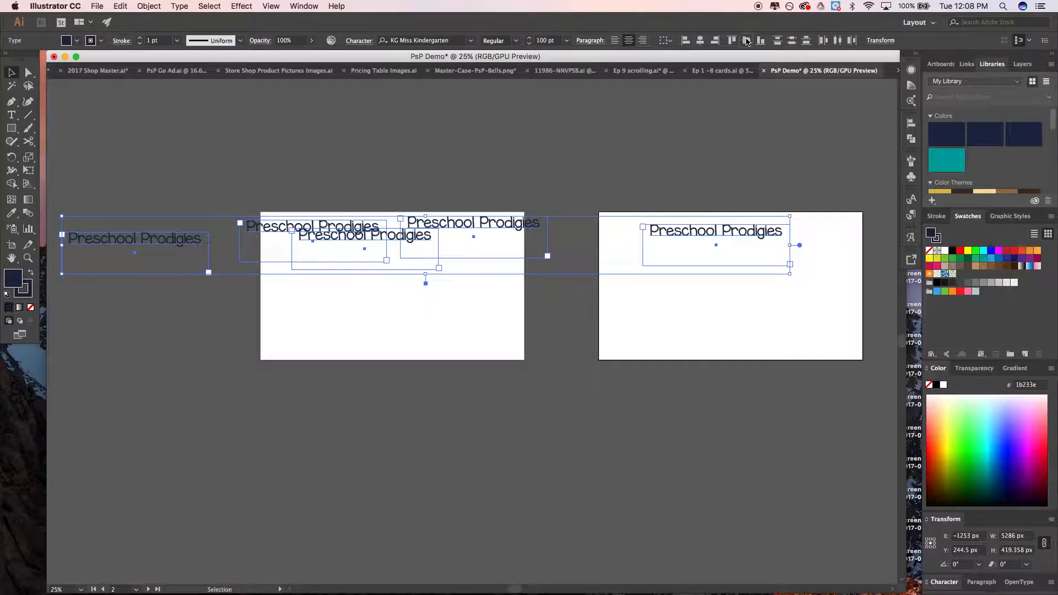
{"action": "left_click", "coordinate": [746, 41]}
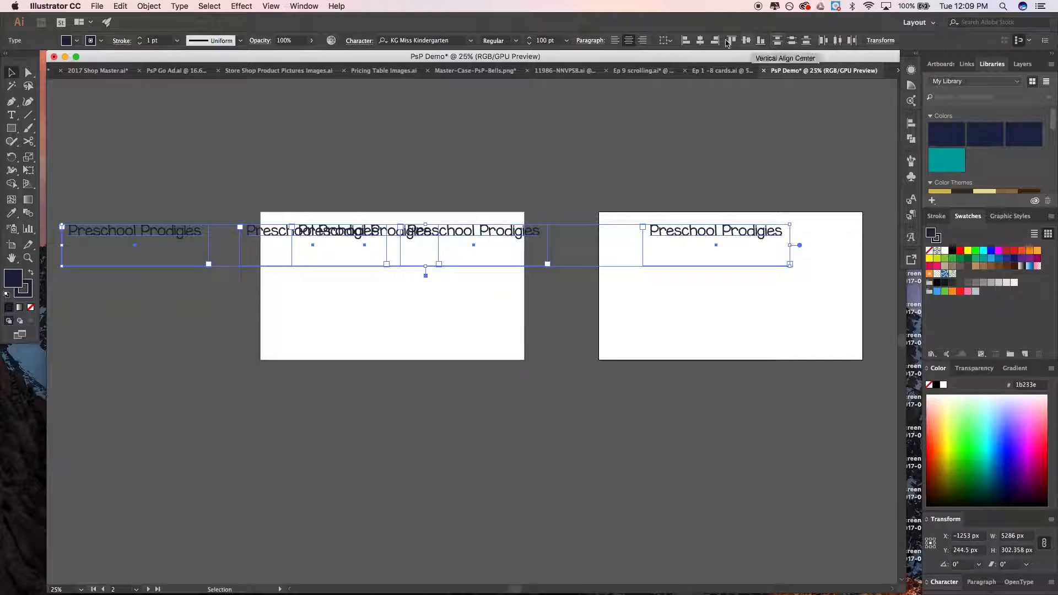
{"action": "left_click", "coordinate": [836, 40]}
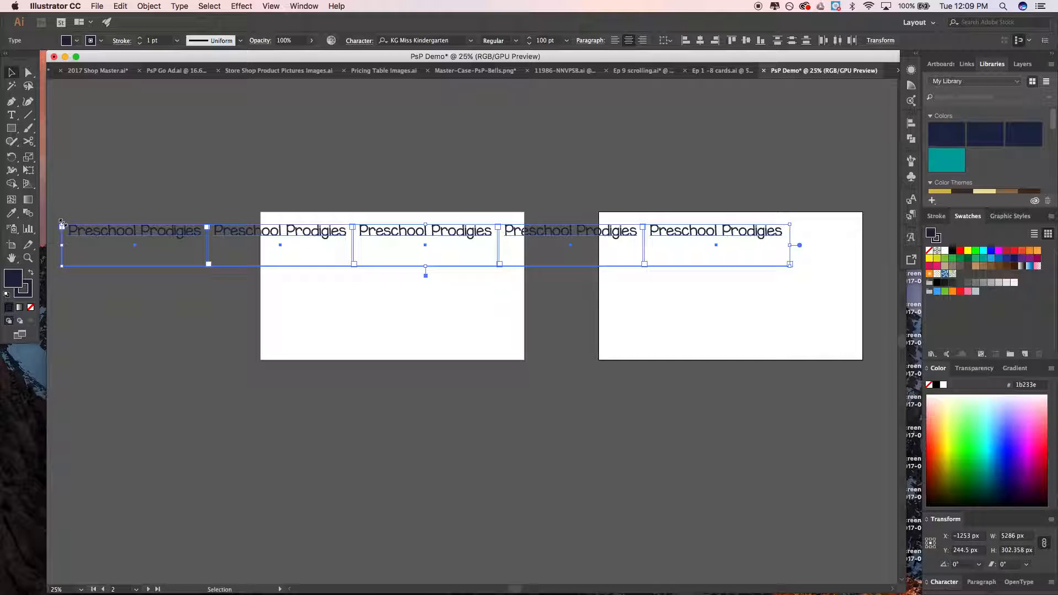
Shrink the row of five text frames with Free Transform so it fits inside the upper part of the second artboard
{"action": "key", "text": "e"}
{"action": "left_click_drag", "start_coordinate": [63, 224], "coordinate": [567, 260]}
{"action": "left_click_drag", "start_coordinate": [605, 258], "coordinate": [620, 255]}
{"action": "key", "text": "v"}
{"action": "left_click", "coordinate": [744, 239]}
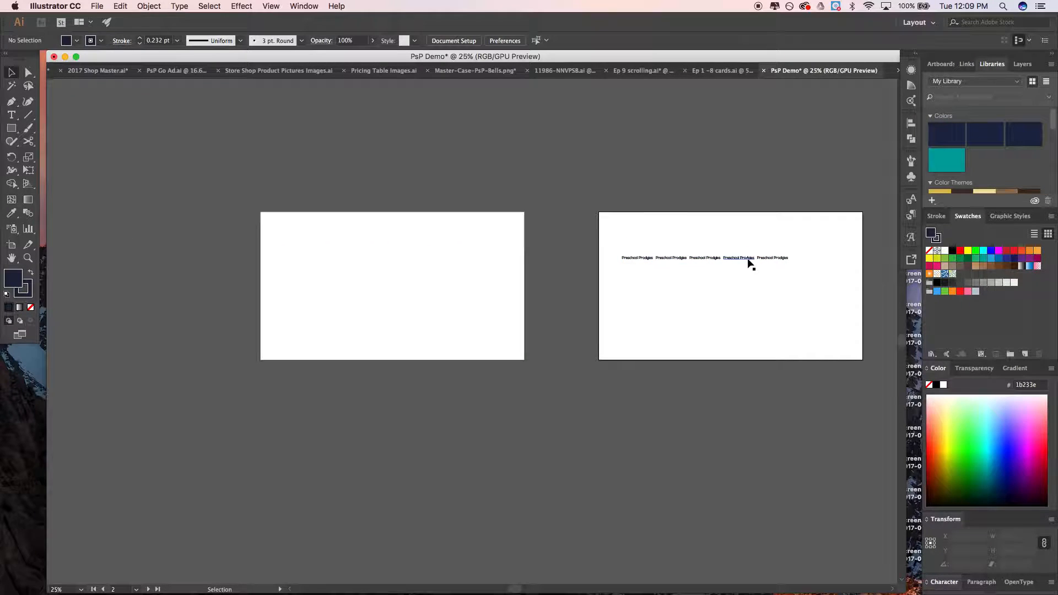
Select the small text row and enlarge it with Free Transform until it spans beyond the first three artboards
{"action": "scroll", "coordinate": [748, 260], "scroll_direction": "up", "scroll_amount": 3}
{"action": "scroll", "coordinate": [726, 268], "scroll_direction": "up", "scroll_amount": 2}
{"action": "scroll", "coordinate": [515, 245], "scroll_direction": "down", "scroll_amount": 2}
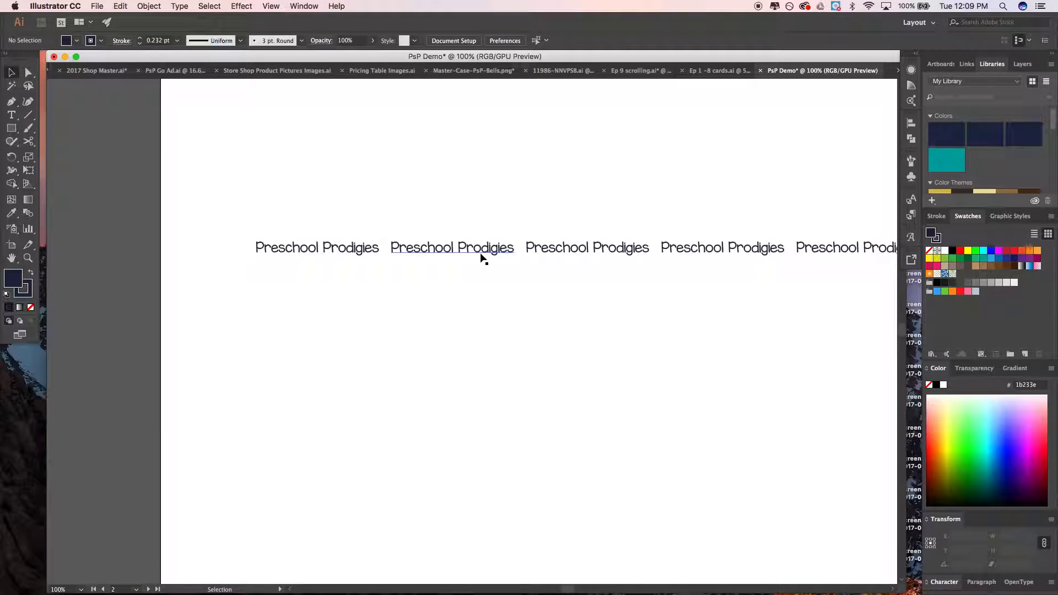
{"action": "scroll", "coordinate": [483, 259], "scroll_direction": "down", "scroll_amount": 2}
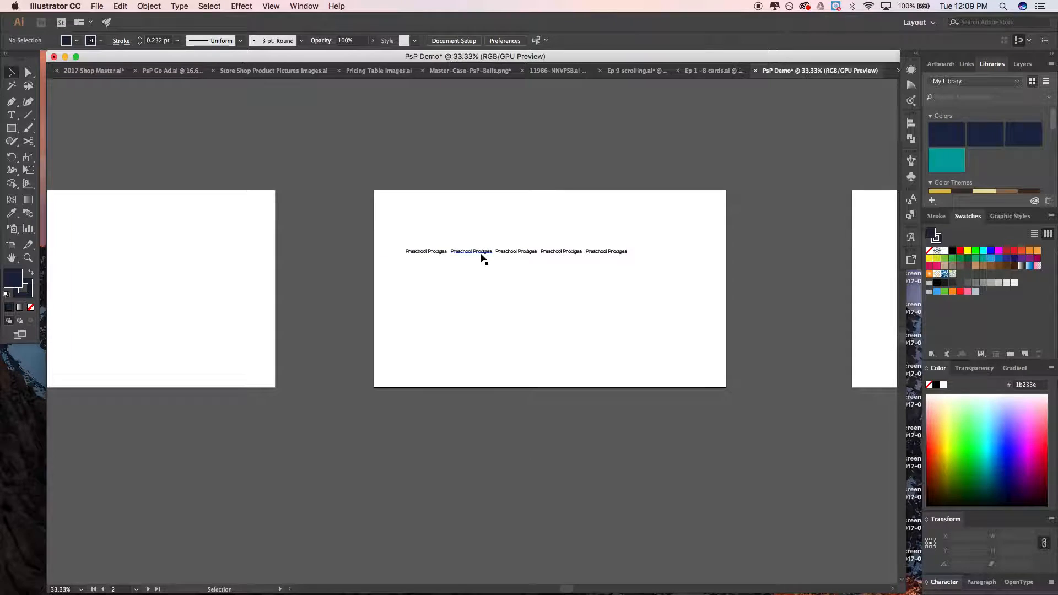
{"action": "scroll", "coordinate": [483, 258], "scroll_direction": "down", "scroll_amount": 1}
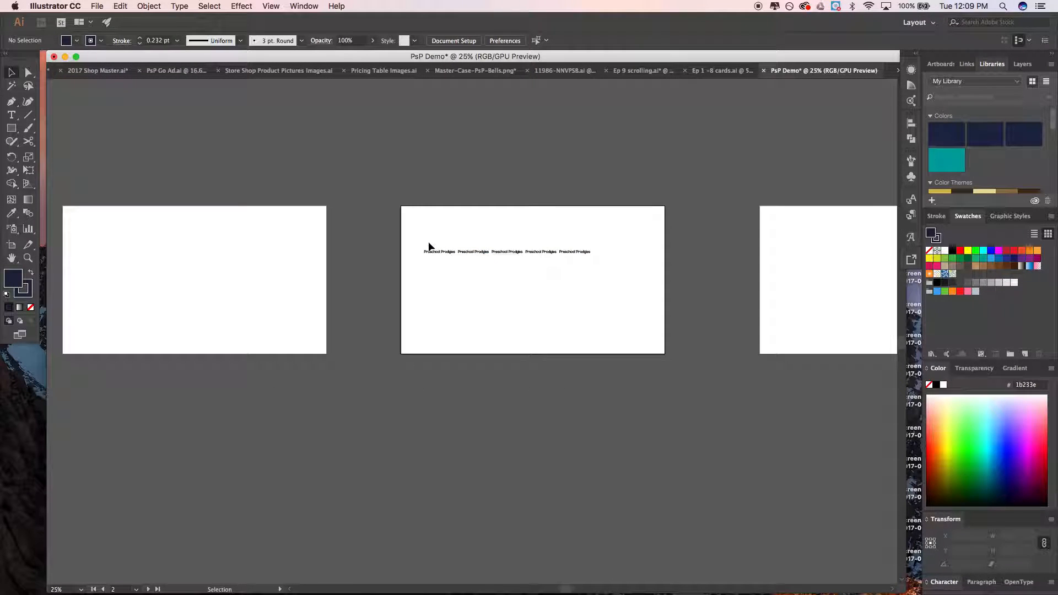
{"action": "scroll", "coordinate": [430, 246], "scroll_direction": "down", "scroll_amount": 1}
{"action": "left_click", "coordinate": [515, 249]}
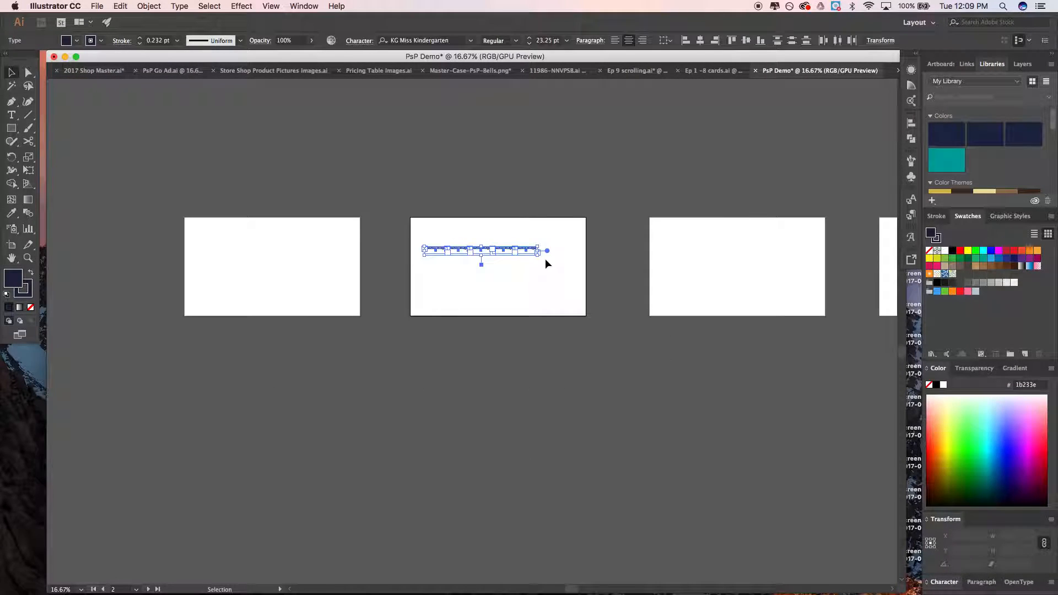
{"action": "key", "text": "e"}
{"action": "mouse_move", "coordinate": [428, 252]}
{"action": "left_mouse_down"}
{"action": "mouse_move", "coordinate": [425, 239]}
{"action": "mouse_move", "coordinate": [347, 206]}
{"action": "mouse_move", "coordinate": [107, 144]}
{"action": "mouse_move", "coordinate": [43, 160]}
{"action": "left_mouse_up"}
{"action": "mouse_move", "coordinate": [557, 237]}
{"action": "left_mouse_down"}
{"action": "mouse_move", "coordinate": [645, 301]}
{"action": "mouse_move", "coordinate": [709, 309]}
{"action": "left_mouse_up"}
{"action": "key", "text": "v"}
{"action": "left_click", "coordinate": [551, 282]}
Set the fill of the rightmost text copy to light blue-grey bfc6dd
{"action": "left_click", "coordinate": [609, 227]}
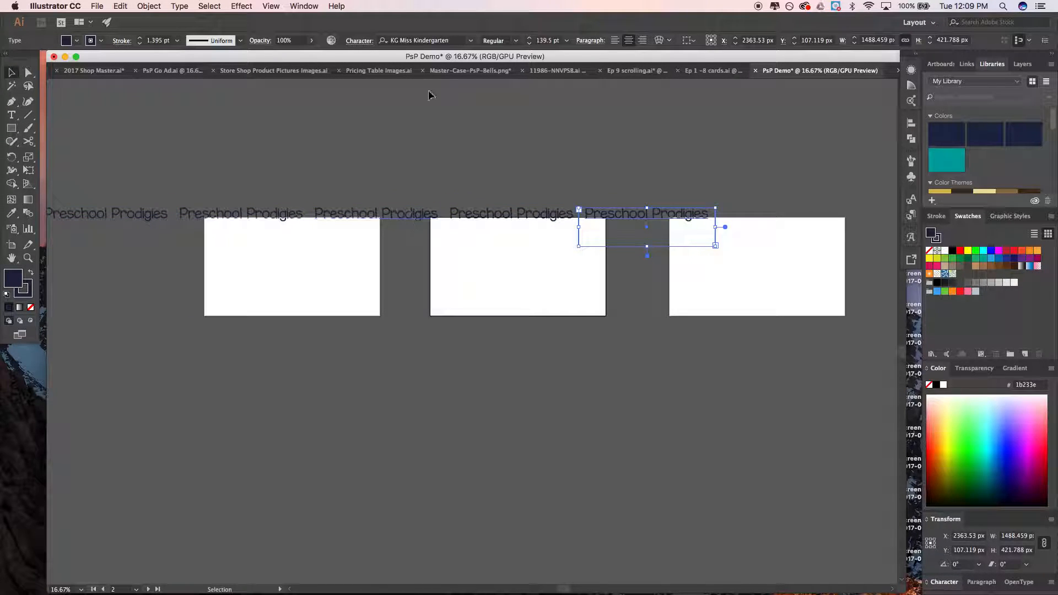
{"action": "double_click", "coordinate": [16, 277]}
{"action": "left_click_drag", "start_coordinate": [46, 146], "coordinate": [27, 115]}
{"action": "left_click", "coordinate": [271, 101]}
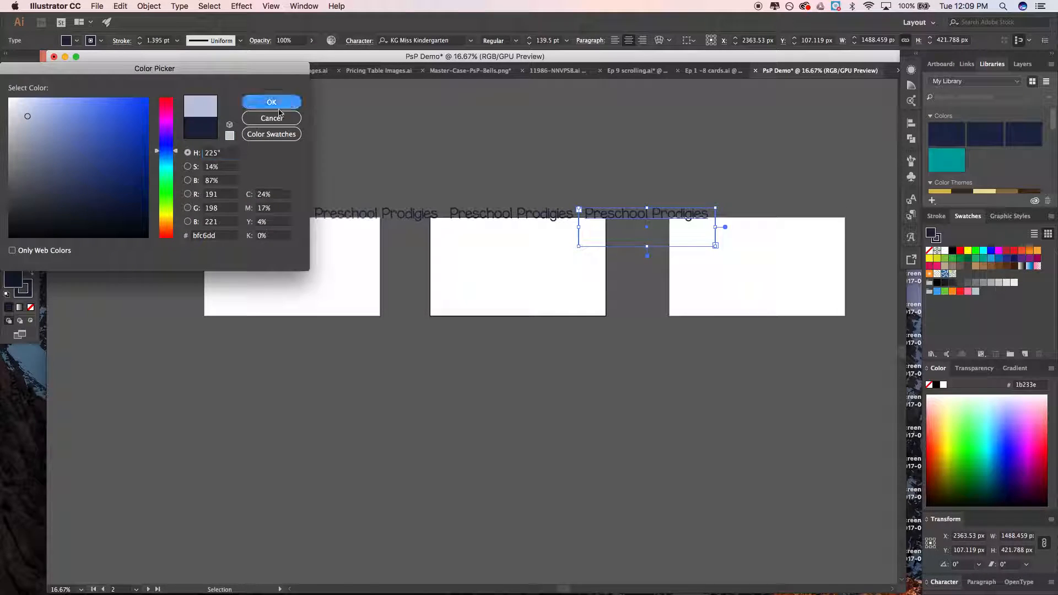
Add a Drop Shadow effect in bright yellow to the fourth text copy from the left, with preview on
{"action": "left_click", "coordinate": [493, 216]}
{"action": "left_click", "coordinate": [241, 6]}
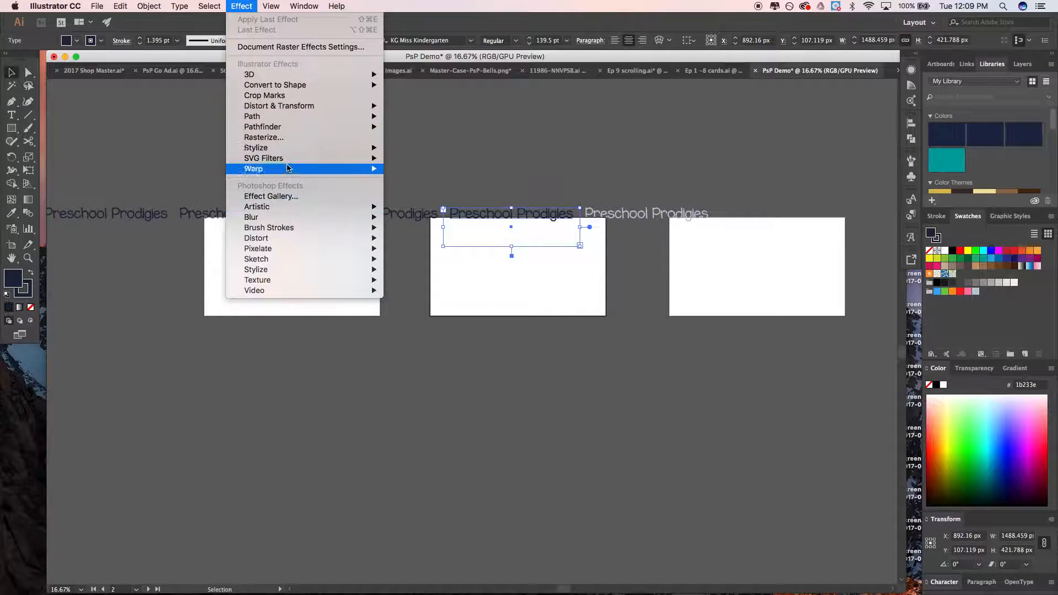
{"action": "mouse_move", "coordinate": [285, 151]}
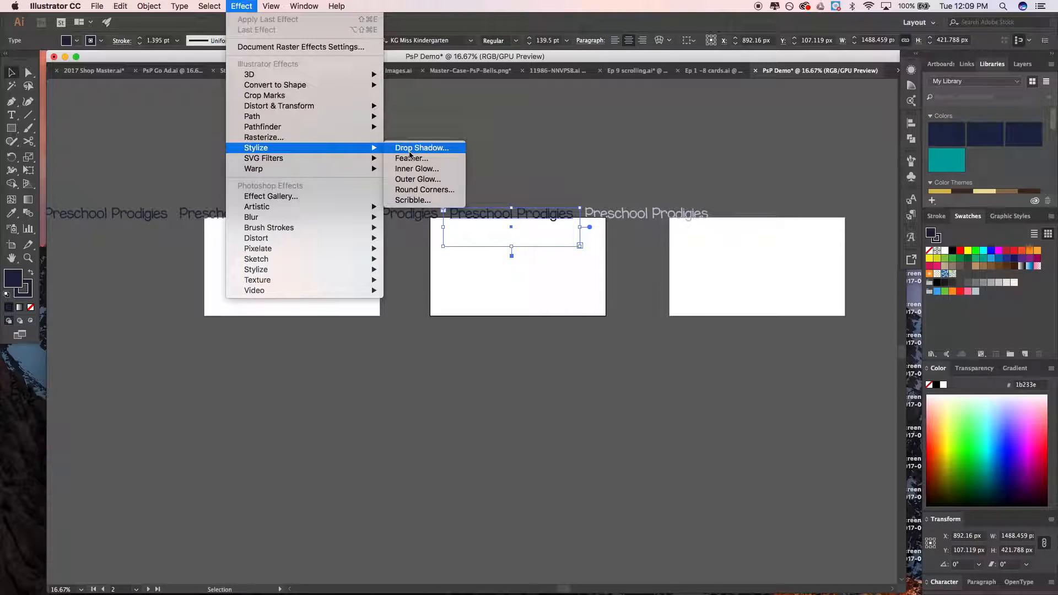
{"action": "left_click", "coordinate": [410, 147]}
{"action": "left_click", "coordinate": [12, 202]}
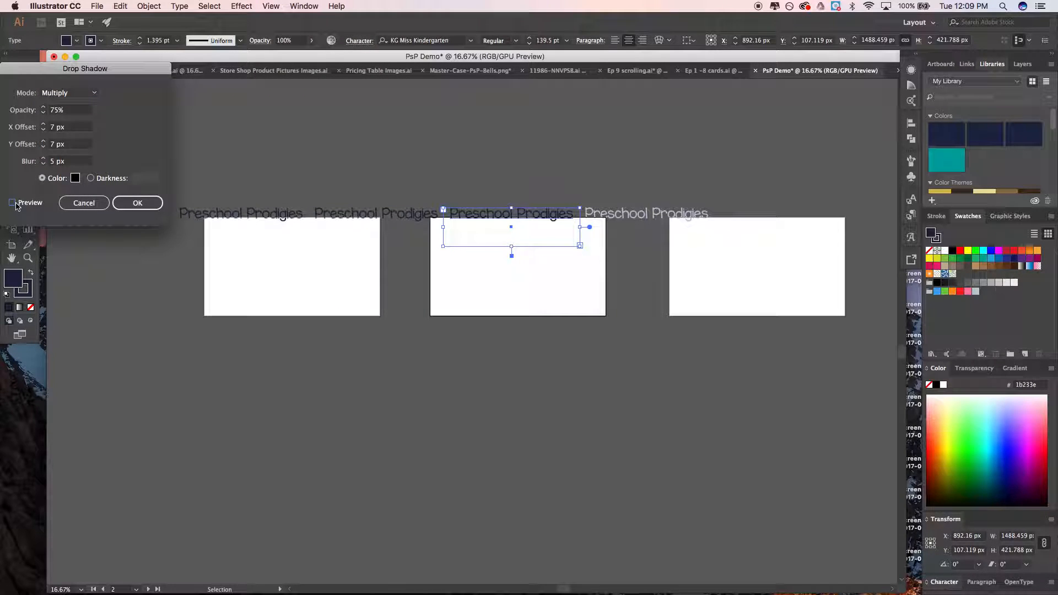
{"action": "left_click", "coordinate": [110, 181]}
{"action": "left_click", "coordinate": [75, 179]}
{"action": "left_click", "coordinate": [165, 188]}
{"action": "left_click", "coordinate": [167, 220]}
{"action": "left_click", "coordinate": [146, 99]}
{"action": "left_click", "coordinate": [272, 102]}
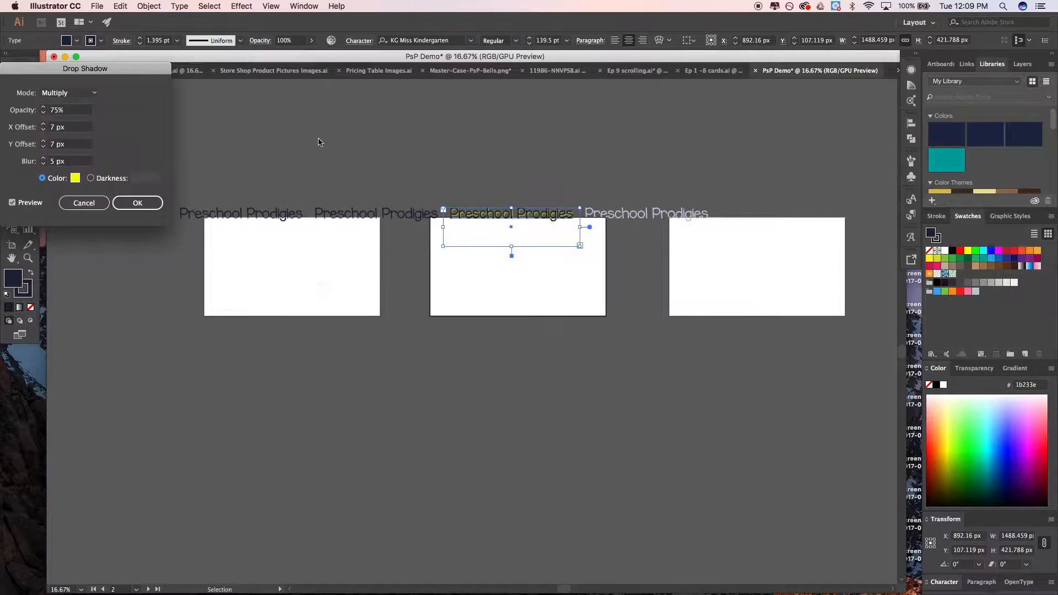
{"action": "left_click", "coordinate": [132, 202]}
Thicken the middle text copy's stroke and set the fill of the second copy from the left to white
{"action": "left_click", "coordinate": [353, 216]}
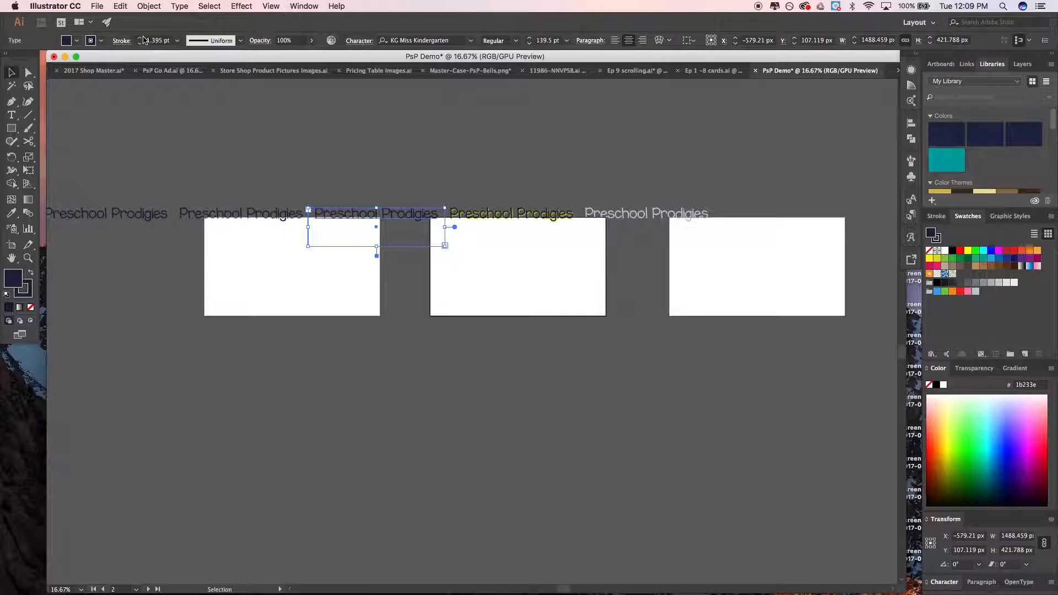
{"action": "left_click", "coordinate": [200, 215]}
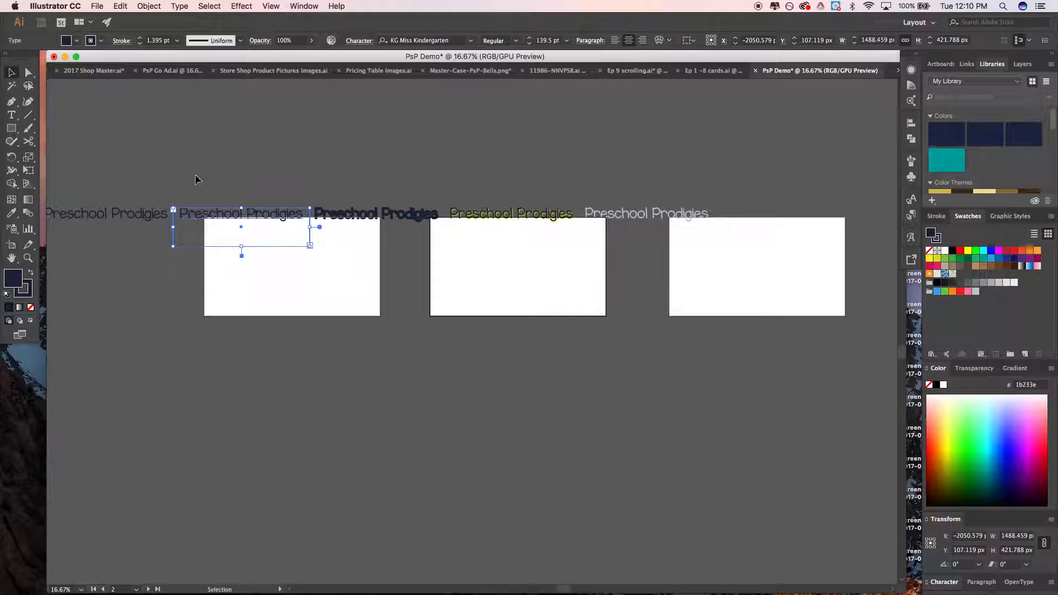
{"action": "double_click", "coordinate": [12, 279]}
{"action": "left_click_drag", "start_coordinate": [69, 168], "coordinate": [8, 98]}
{"action": "left_click", "coordinate": [253, 100]}
{"action": "left_click", "coordinate": [237, 168]}
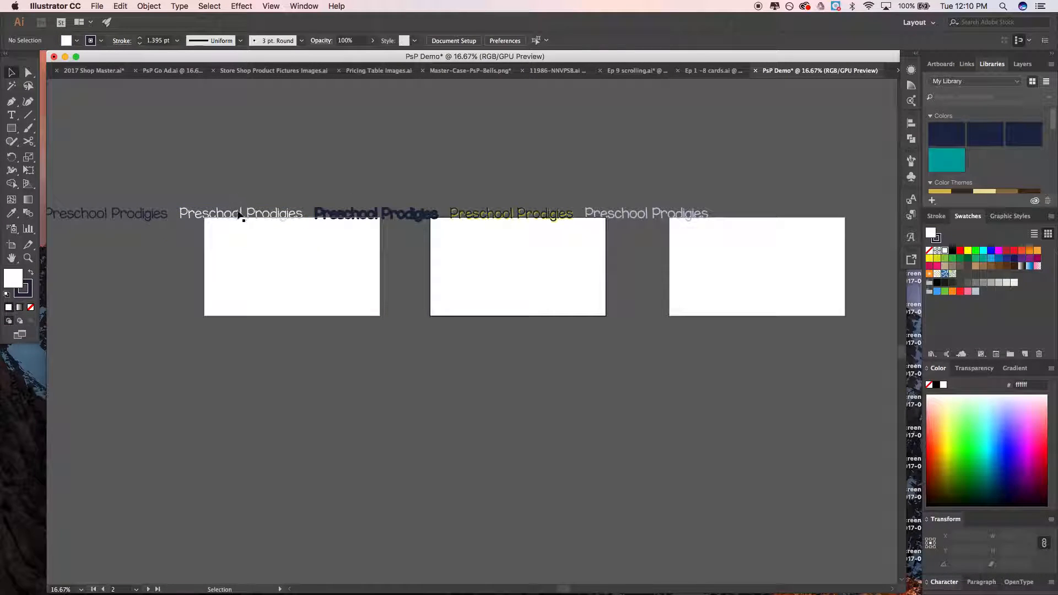
Examine the five text copies up close and together to compare their fill, stroke and shadow styling
{"action": "scroll", "coordinate": [245, 219], "scroll_direction": "up", "scroll_amount": 5}
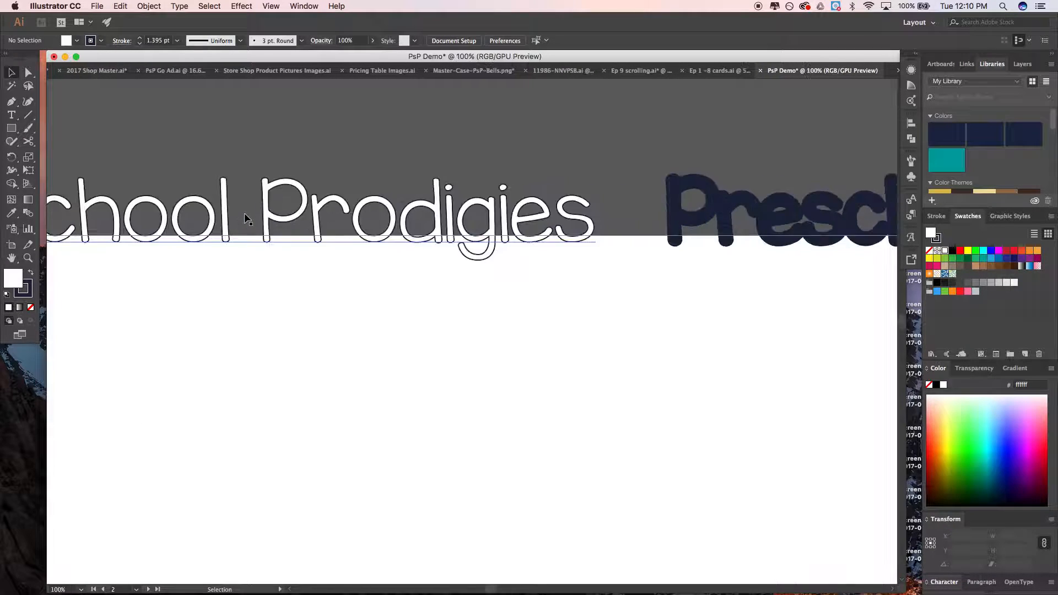
{"action": "scroll", "coordinate": [244, 220], "scroll_direction": "down", "scroll_amount": 3}
{"action": "scroll", "coordinate": [242, 219], "scroll_direction": "right", "scroll_amount": 8}
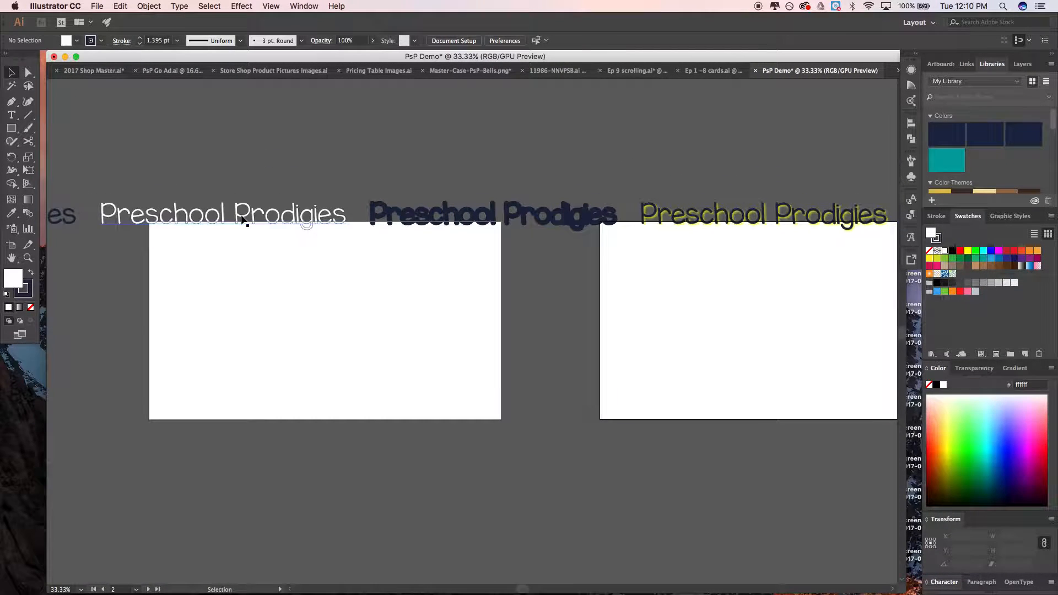
{"action": "scroll", "coordinate": [241, 219], "scroll_direction": "down", "scroll_amount": 1}
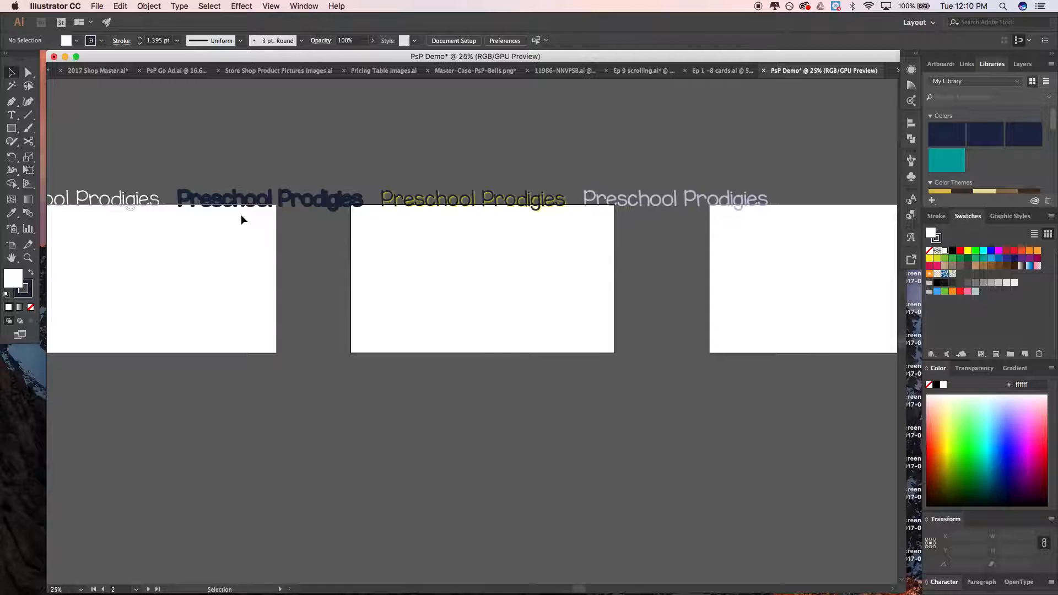
{"action": "scroll", "coordinate": [242, 219], "scroll_direction": "down", "scroll_amount": 1}
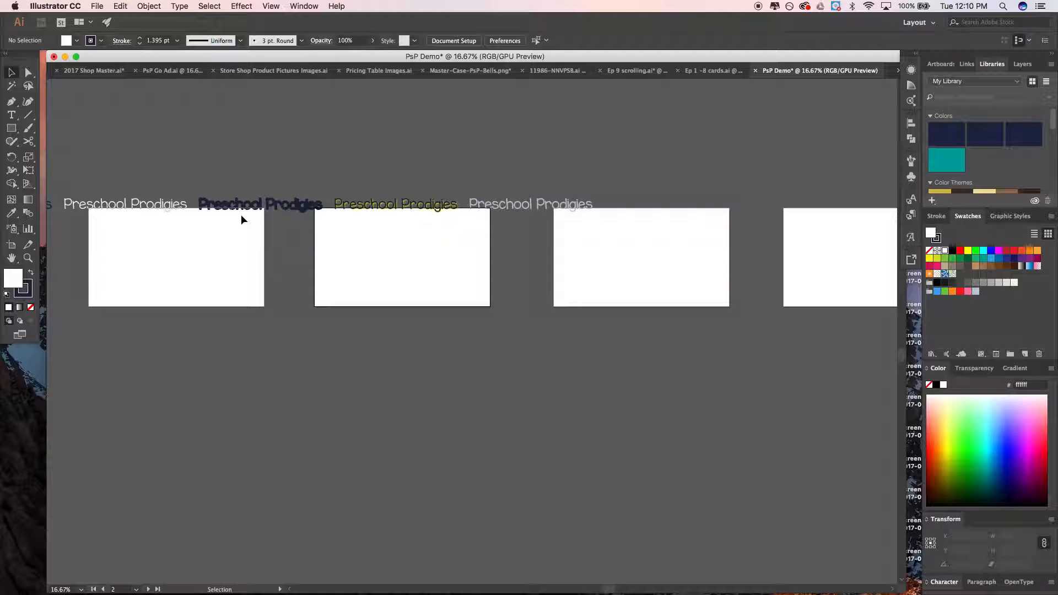
{"action": "scroll", "coordinate": [241, 220], "scroll_direction": "left", "scroll_amount": 5}
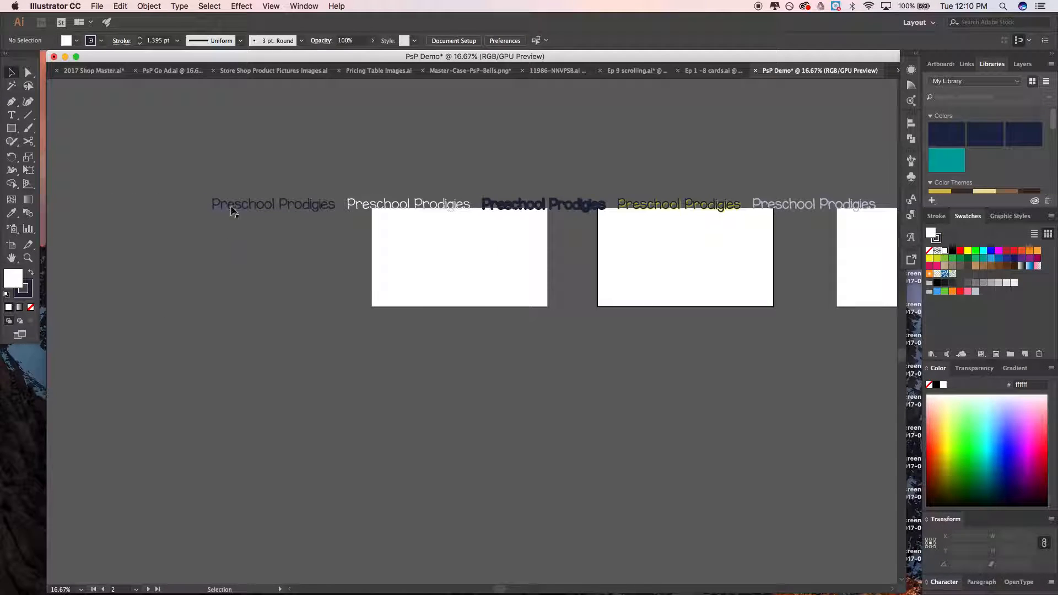
{"action": "scroll", "coordinate": [239, 210], "scroll_direction": "up", "scroll_amount": 5}
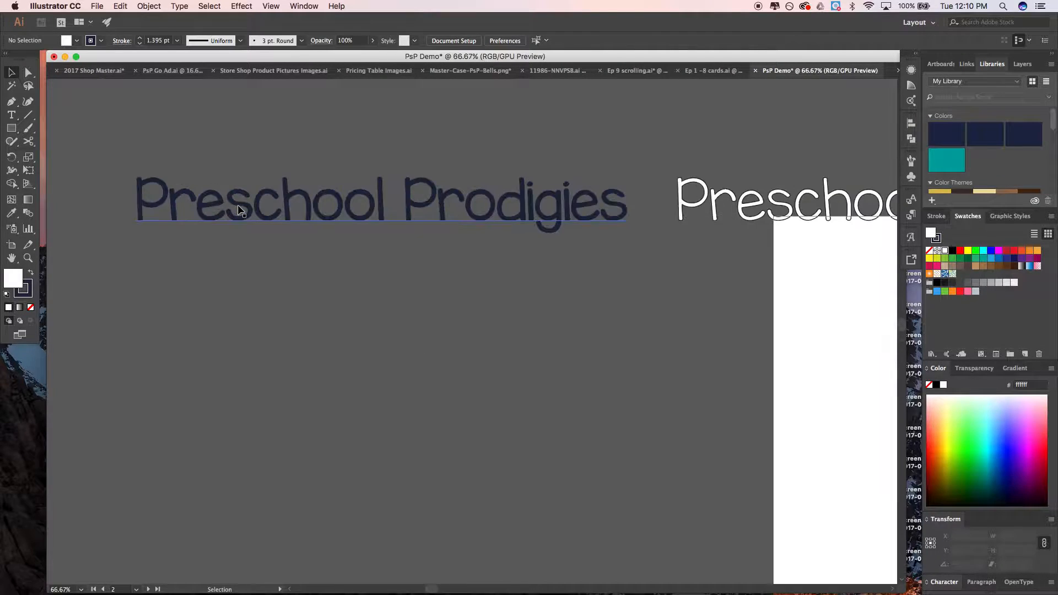
{"action": "scroll", "coordinate": [238, 211], "scroll_direction": "up", "scroll_amount": 1}
{"action": "scroll", "coordinate": [237, 213], "scroll_direction": "down", "scroll_amount": 4}
{"action": "scroll", "coordinate": [685, 225], "scroll_direction": "up", "scroll_amount": 5}
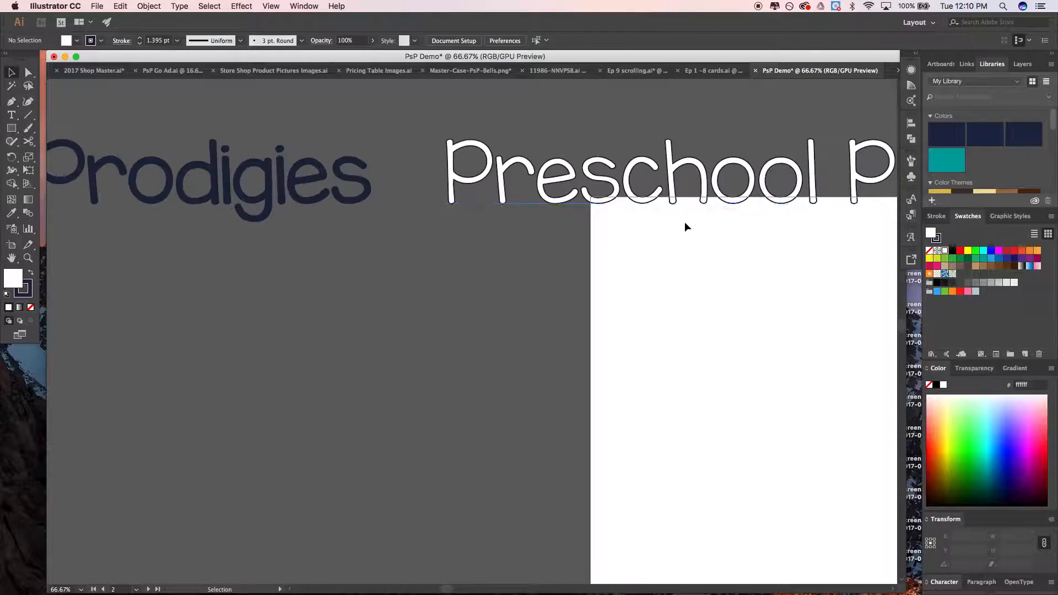
Examine the thin navy outline and white fill of the white text copy up close
{"action": "scroll", "coordinate": [676, 214], "scroll_direction": "up", "scroll_amount": 1}
{"action": "scroll", "coordinate": [630, 177], "scroll_direction": "up", "scroll_amount": 4}
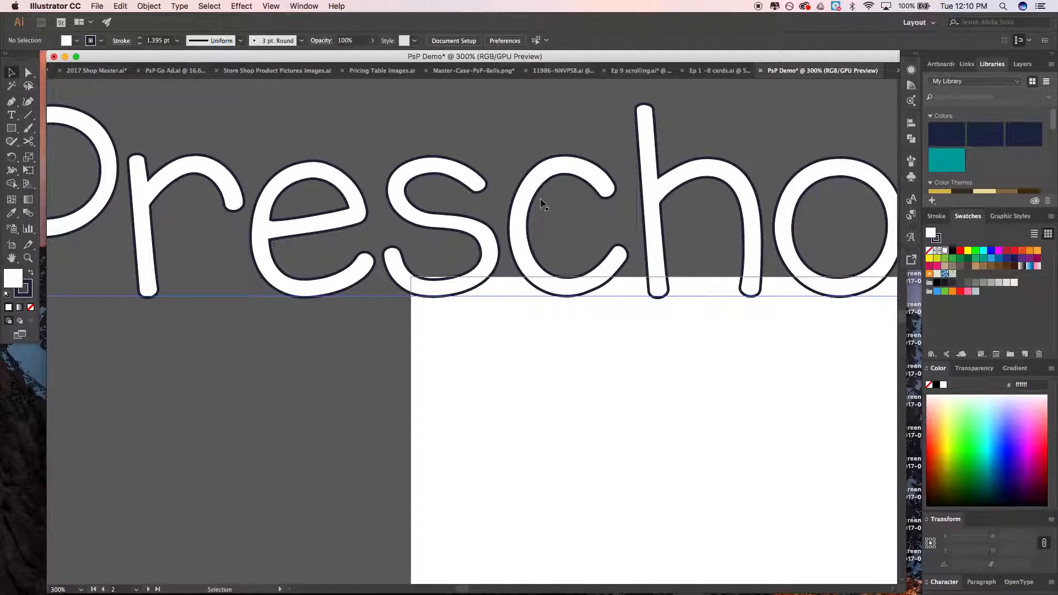
{"action": "double_click", "coordinate": [633, 186]}
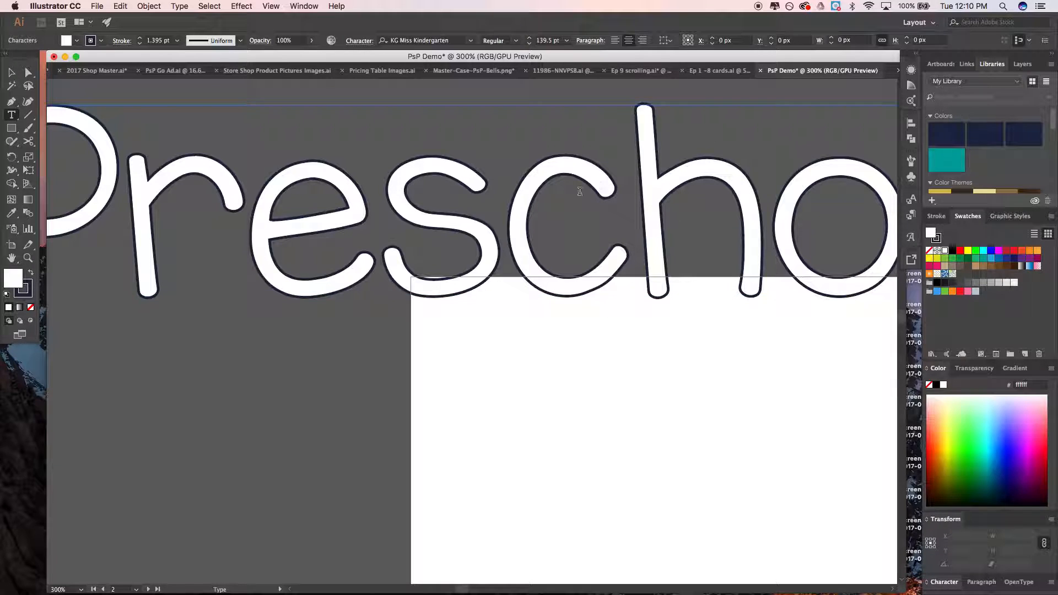
{"action": "left_click", "coordinate": [10, 70]}
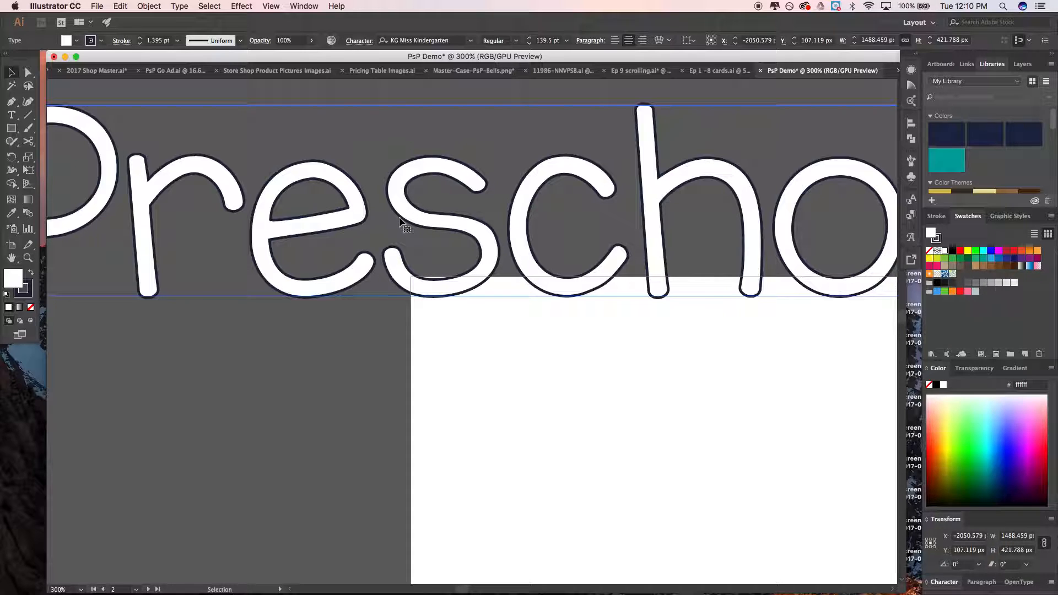
{"action": "scroll", "coordinate": [381, 322], "scroll_direction": "down", "scroll_amount": 3}
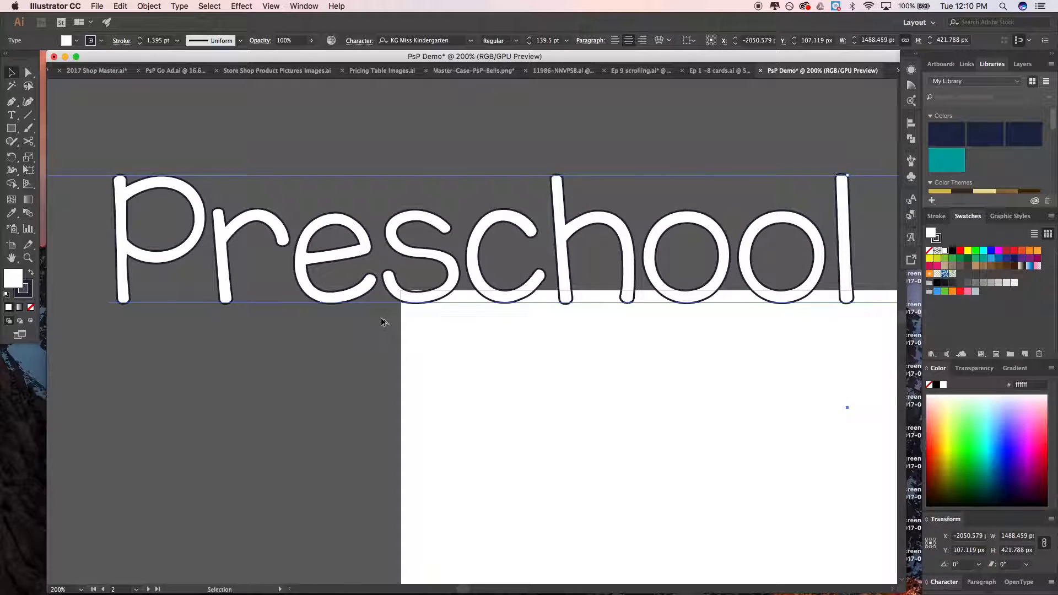
{"action": "scroll", "coordinate": [346, 369], "scroll_direction": "down", "scroll_amount": 1}
{"action": "left_click", "coordinate": [434, 258]}
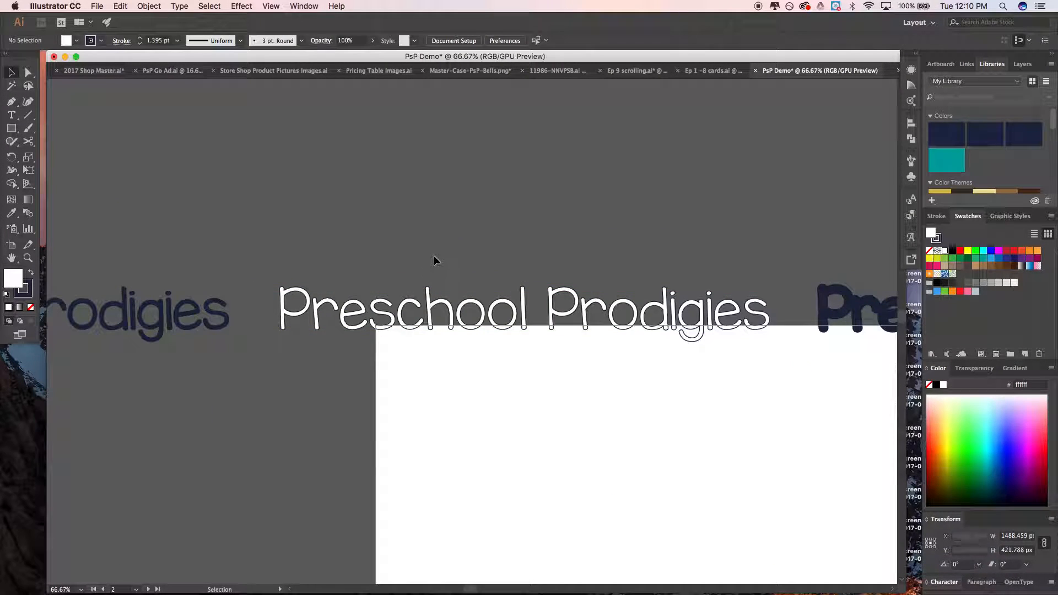
{"action": "left_click", "coordinate": [519, 319]}
{"action": "left_click_drag", "start_coordinate": [518, 318], "coordinate": [518, 283]}
{"action": "left_click", "coordinate": [519, 240]}
{"action": "key", "text": "super+z"}
Move the leftmost dark navy text copy onto the lower part of the first artboard
{"action": "scroll", "coordinate": [462, 298], "scroll_direction": "down", "scroll_amount": 1}
{"action": "scroll", "coordinate": [461, 298], "scroll_direction": "down", "scroll_amount": 1}
{"action": "left_click", "coordinate": [292, 303]}
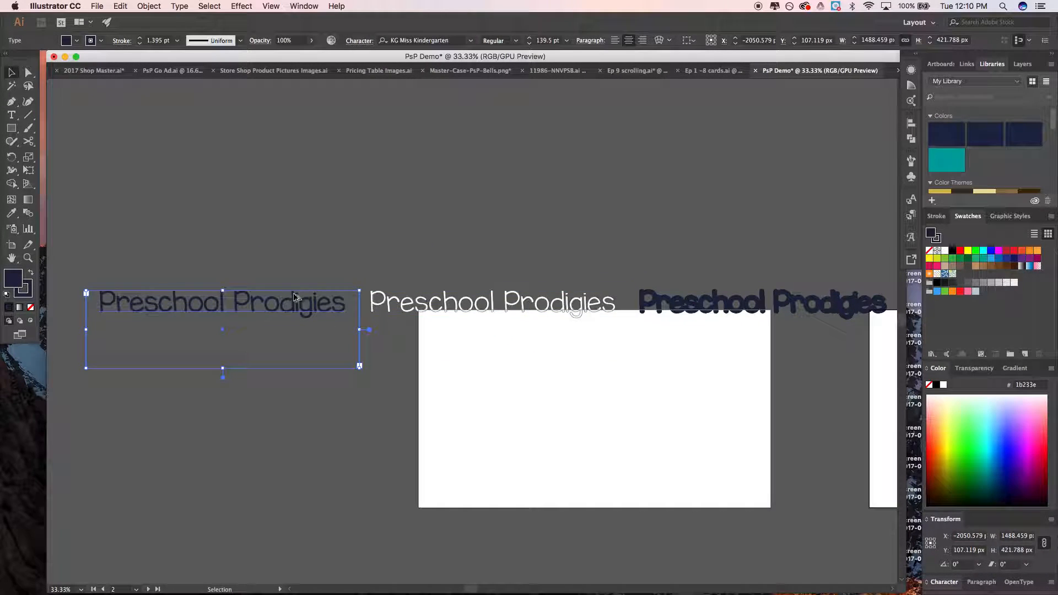
{"action": "scroll", "coordinate": [298, 297], "scroll_direction": "up", "scroll_amount": 1}
{"action": "left_click_drag", "start_coordinate": [286, 306], "coordinate": [877, 489]}
{"action": "scroll", "coordinate": [689, 477], "scroll_direction": "up", "scroll_amount": 2}
{"action": "left_click", "coordinate": [613, 422]}
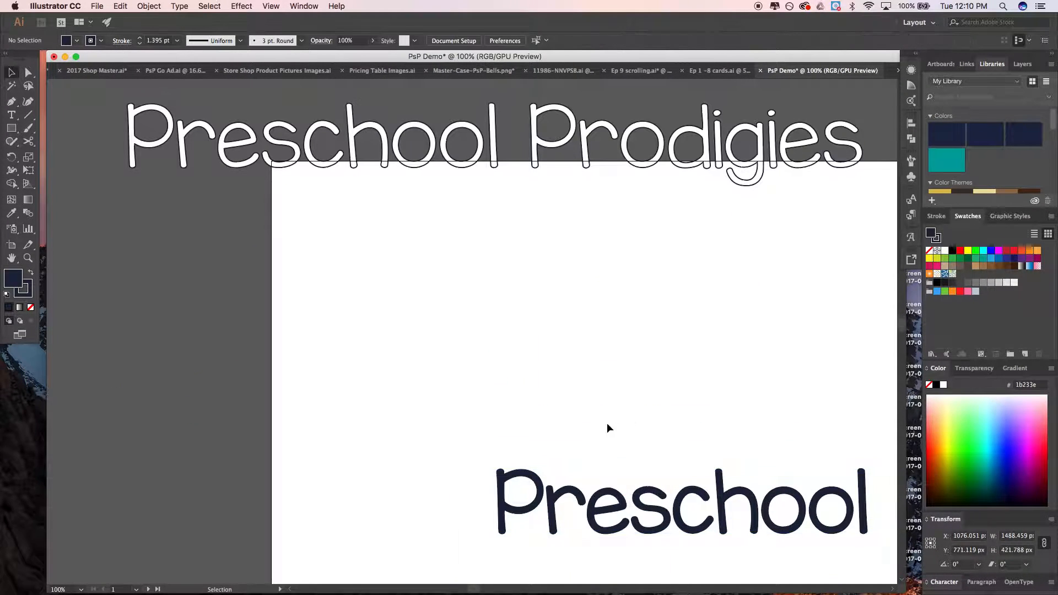
{"action": "scroll", "coordinate": [550, 409], "scroll_direction": "down", "scroll_amount": 3}
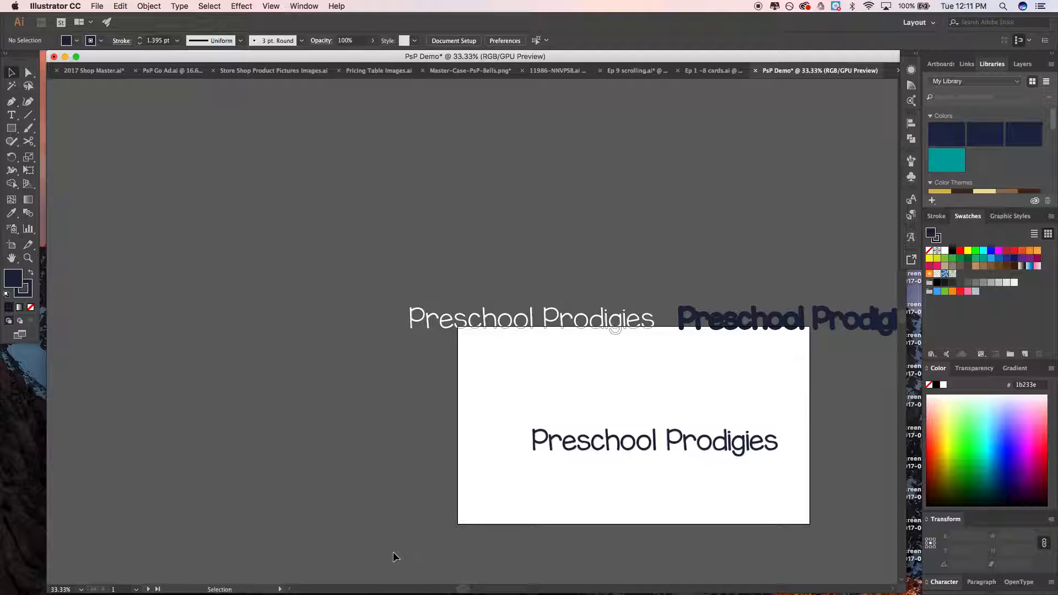
Switch to Google Chrome and open the Adobe Color site in a new tab by looking up kuler
{"action": "mouse_move", "coordinate": [299, 593]}
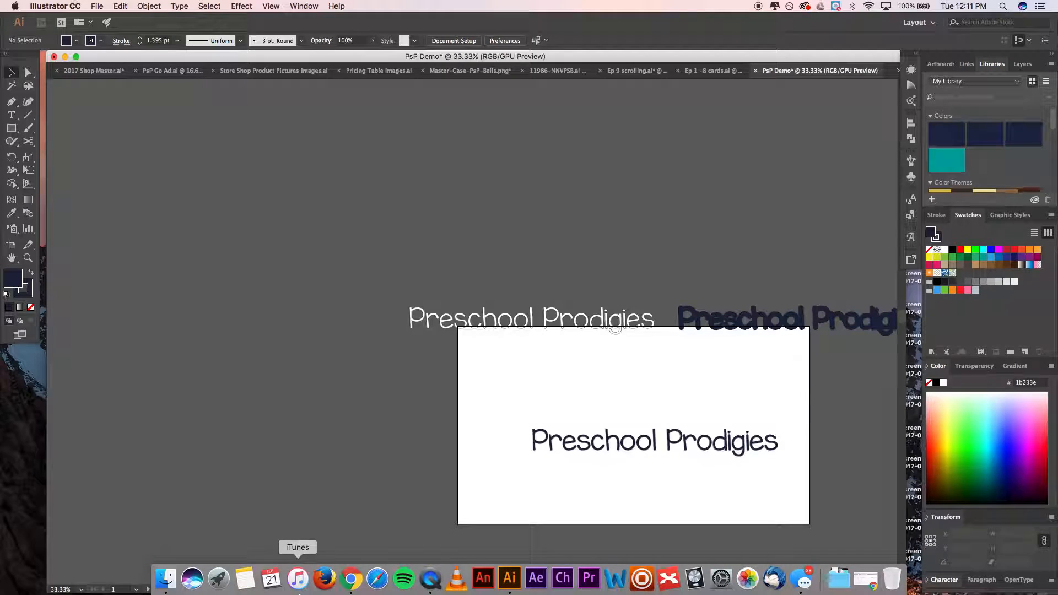
{"action": "left_click", "coordinate": [350, 579]}
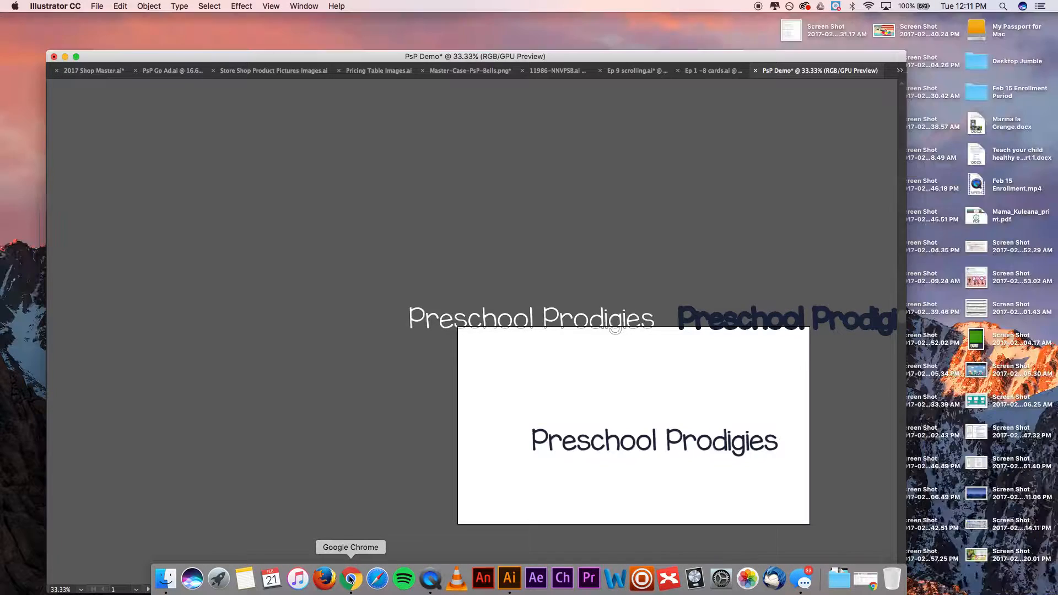
{"action": "left_click", "coordinate": [303, 39]}
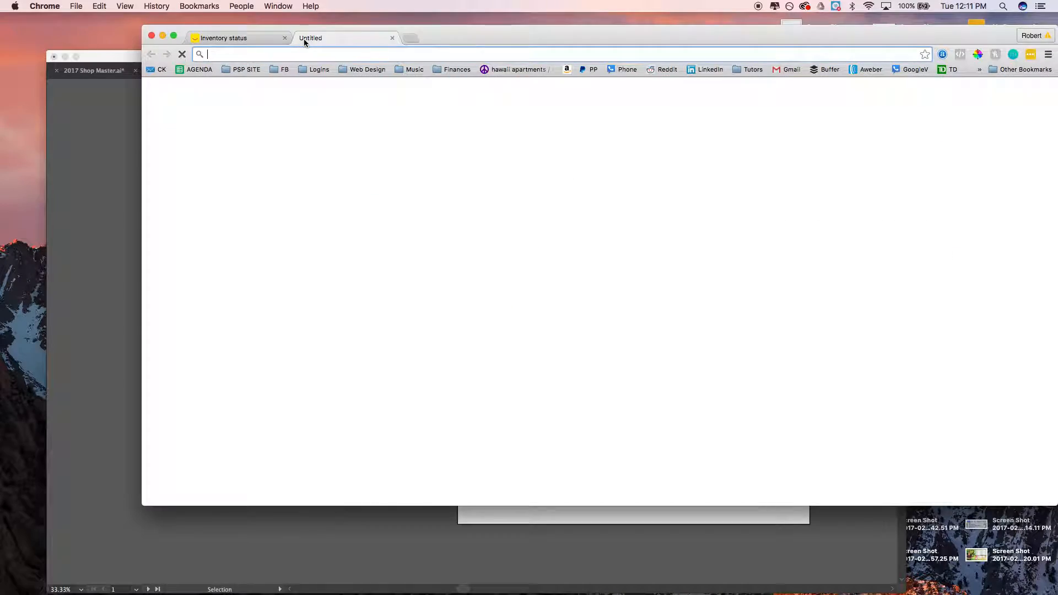
{"action": "type", "text": "kuler"}
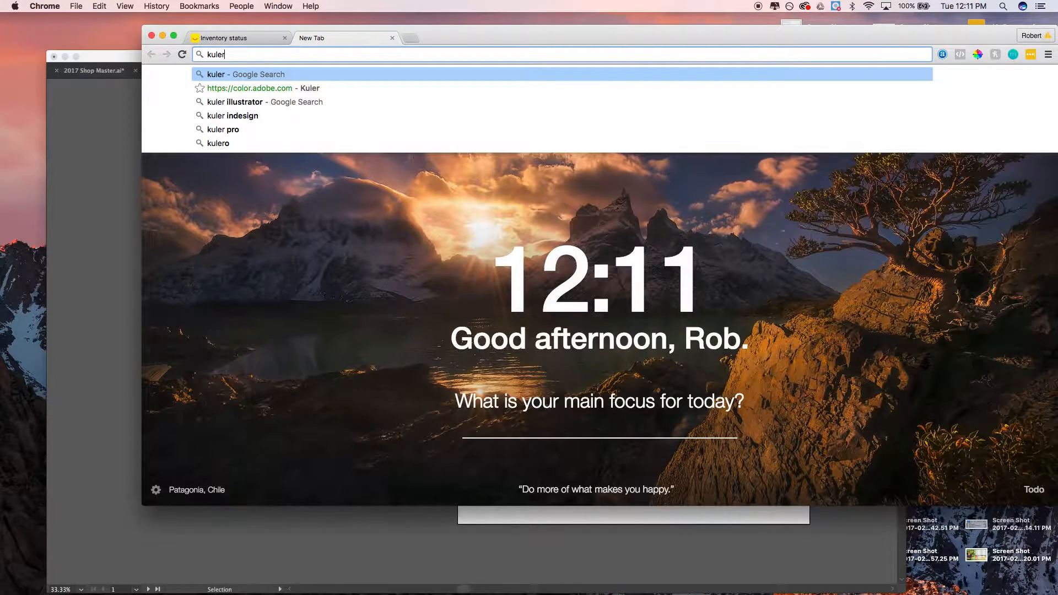
{"action": "key", "text": "Down"}
{"action": "key", "text": "Return"}
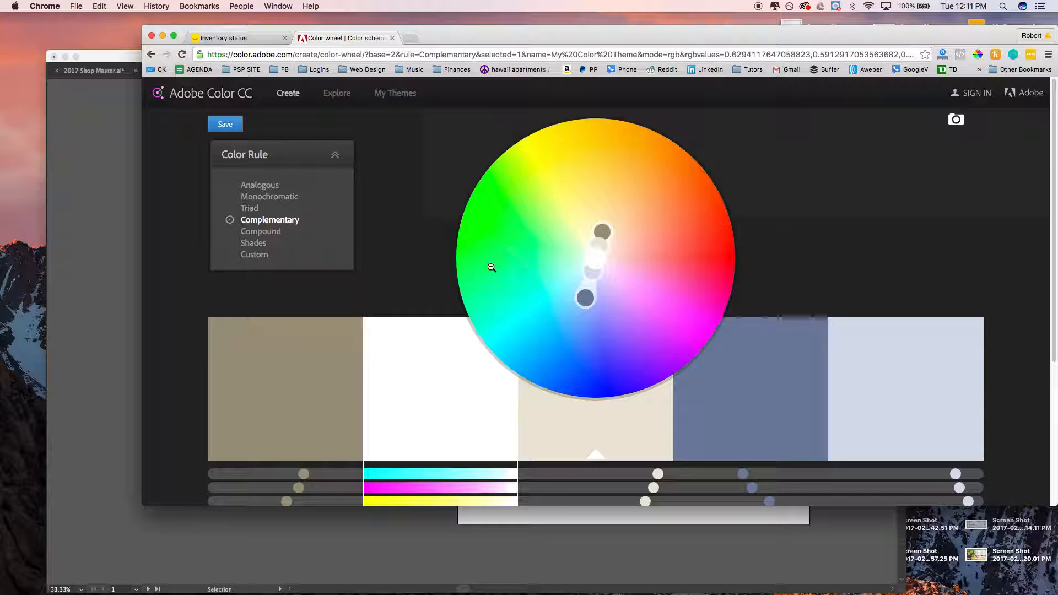
Apply the Triad color rule, set the base color to yellow EDDB37 on the wheel, and select its hex code
{"action": "left_click", "coordinate": [249, 208]}
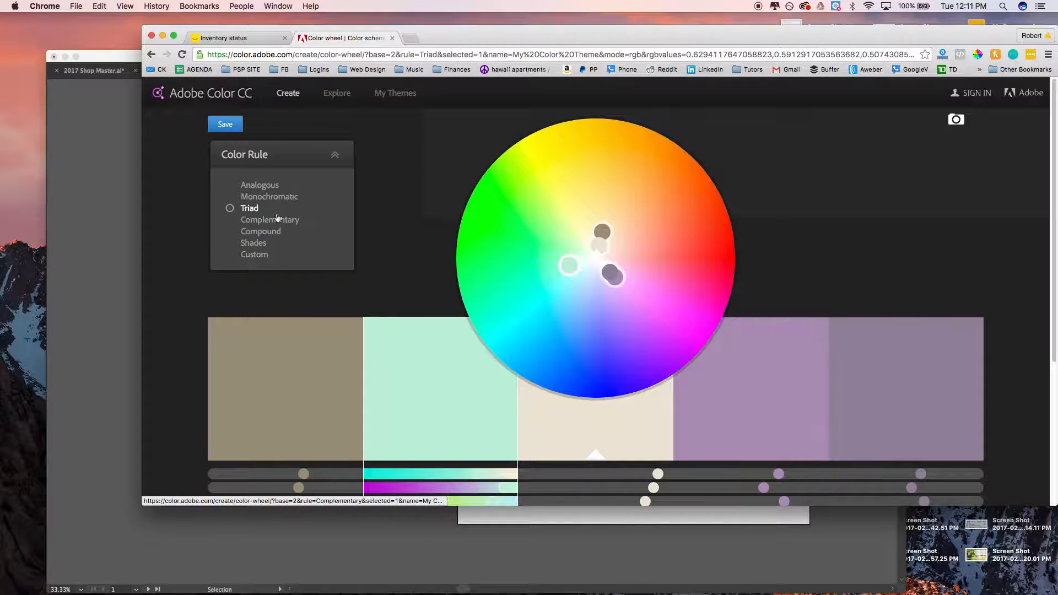
{"action": "left_click", "coordinate": [575, 156]}
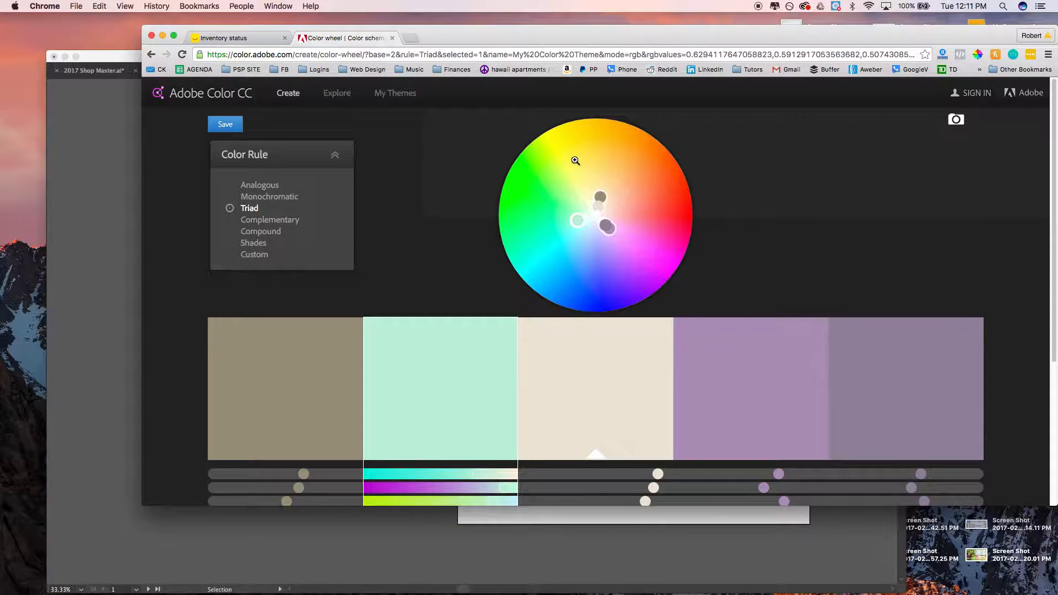
{"action": "left_click", "coordinate": [575, 160]}
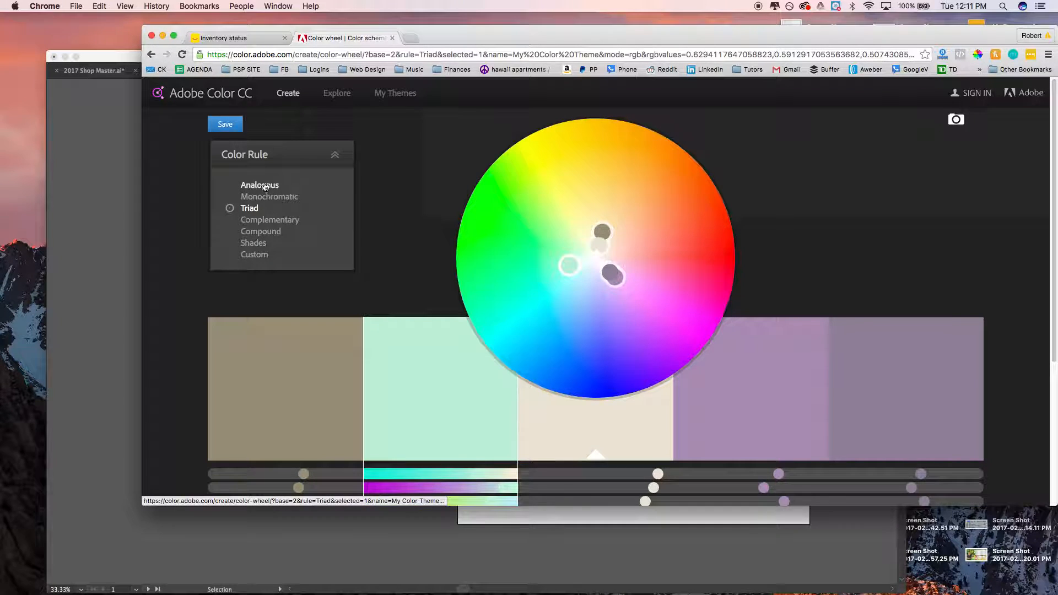
{"action": "left_click", "coordinate": [632, 445]}
{"action": "mouse_move", "coordinate": [601, 247]}
{"action": "left_mouse_down"}
{"action": "mouse_move", "coordinate": [567, 202]}
{"action": "mouse_move", "coordinate": [571, 165]}
{"action": "left_mouse_up"}
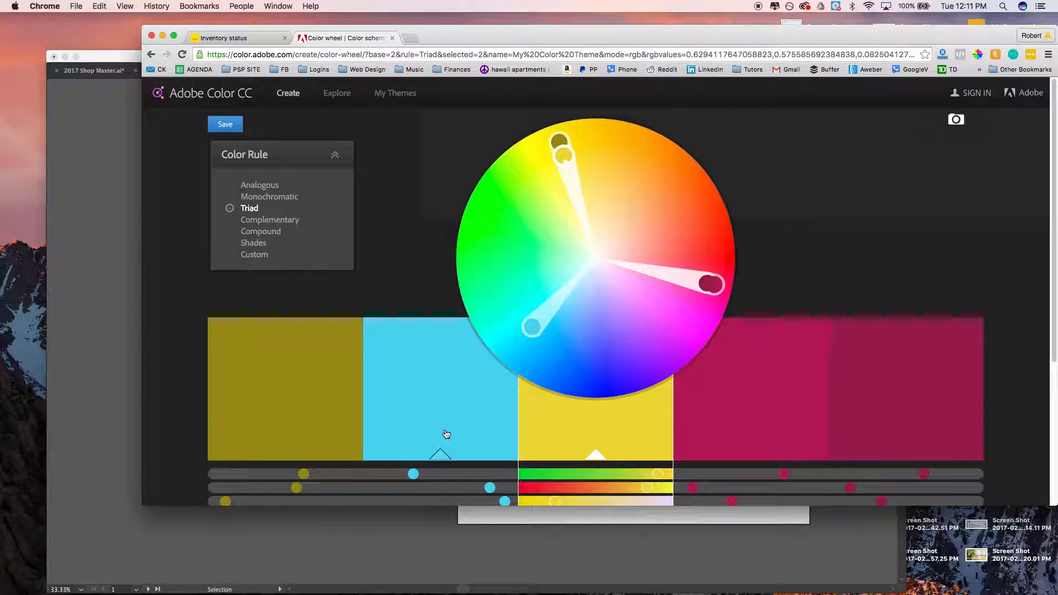
{"action": "scroll", "coordinate": [527, 408], "scroll_direction": "down", "scroll_amount": 2}
{"action": "scroll", "coordinate": [719, 370], "scroll_direction": "down", "scroll_amount": 3}
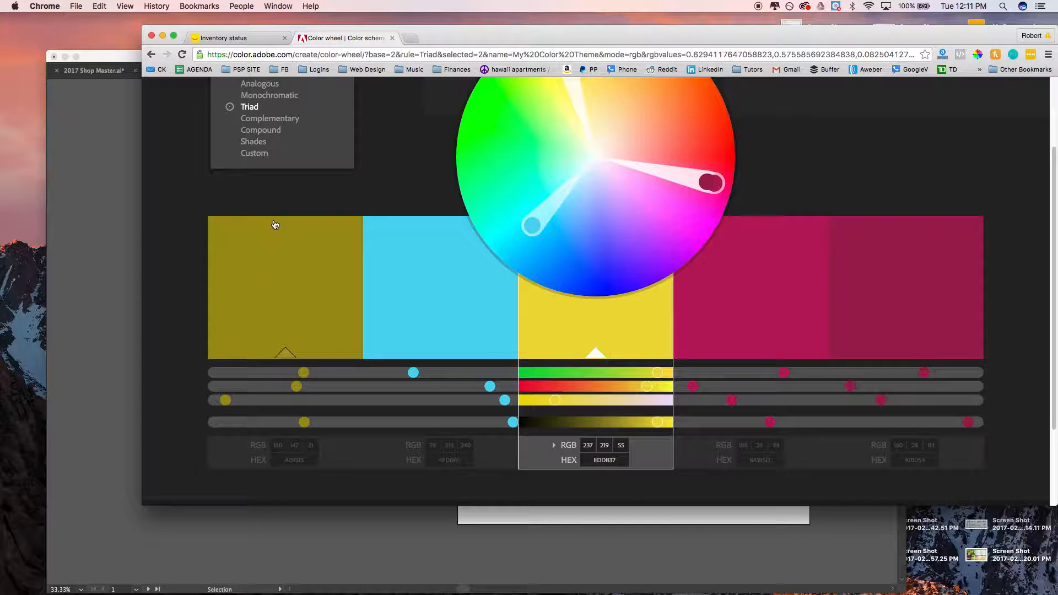
{"action": "left_click", "coordinate": [607, 464]}
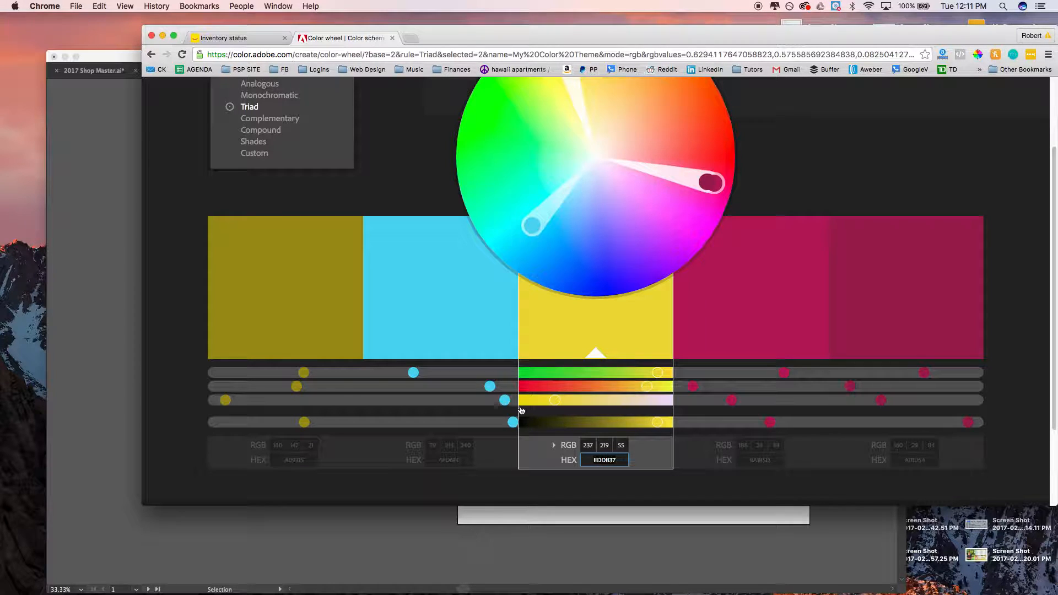
Try the Shades and Compound color rules and set the theme to the Analogous rule
{"action": "scroll", "coordinate": [521, 411], "scroll_direction": "up", "scroll_amount": 1}
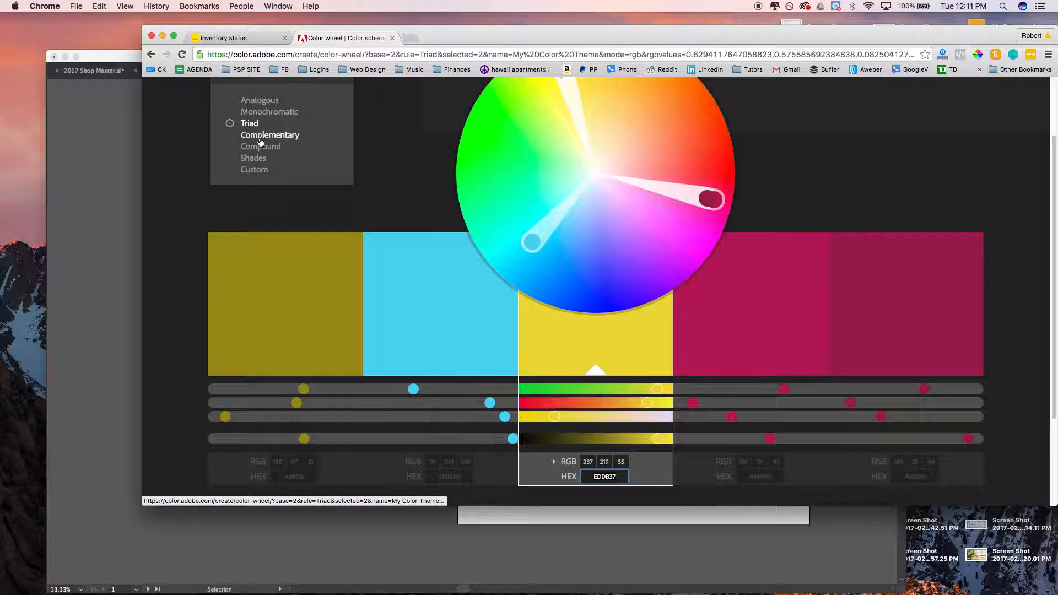
{"action": "left_click", "coordinate": [255, 158]}
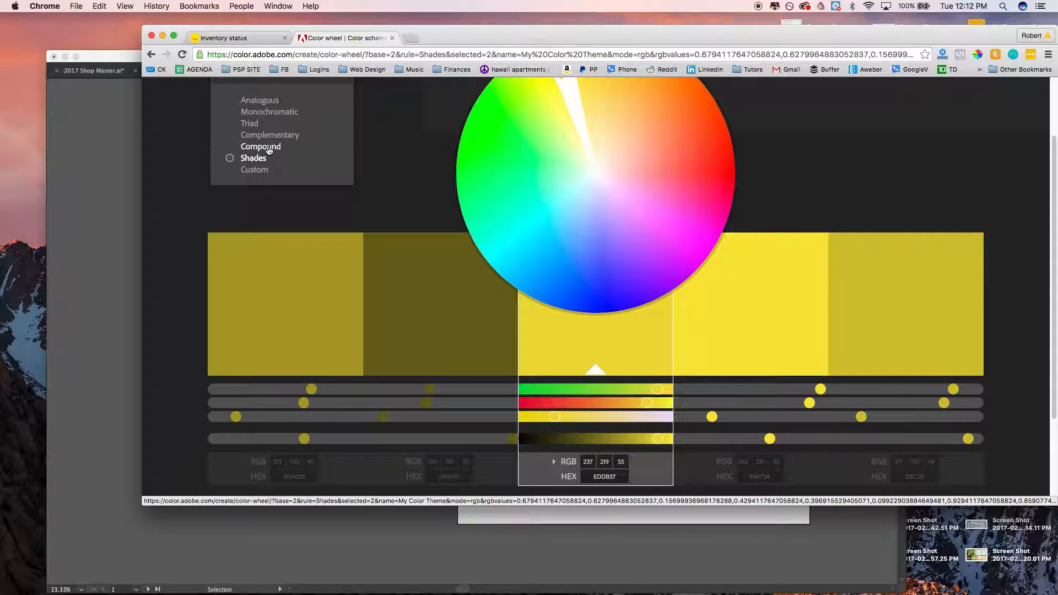
{"action": "left_click", "coordinate": [269, 150]}
{"action": "scroll", "coordinate": [269, 150], "scroll_direction": "up", "scroll_amount": 3}
{"action": "left_click", "coordinate": [266, 189]}
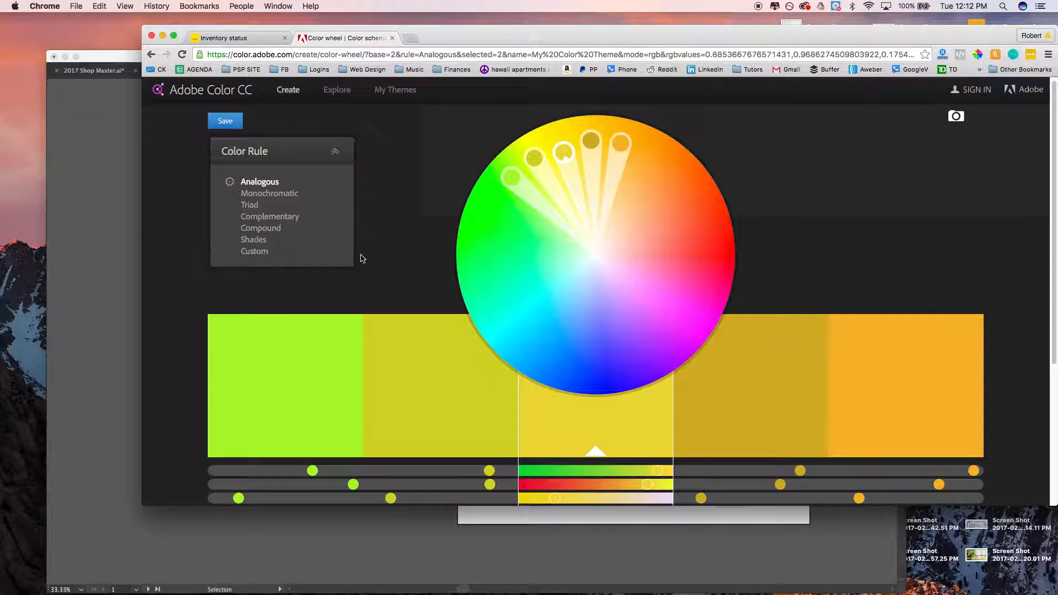
{"action": "scroll", "coordinate": [358, 271], "scroll_direction": "down", "scroll_amount": 1}
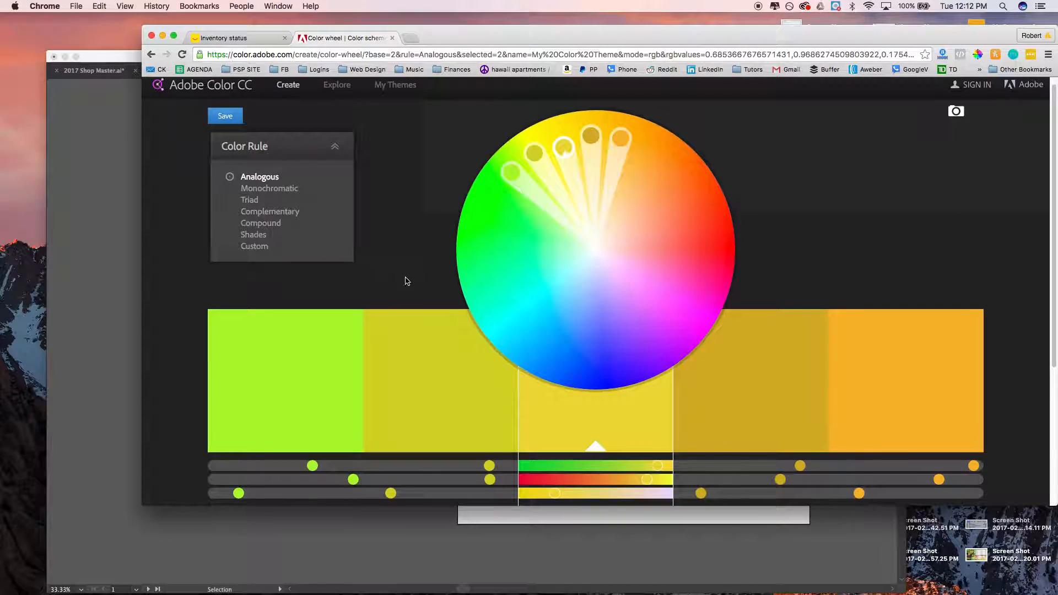
Sample the orange swatch F7BA2D with the browser's color picker extension and return to the Illustrator document
{"action": "left_click", "coordinate": [977, 54]}
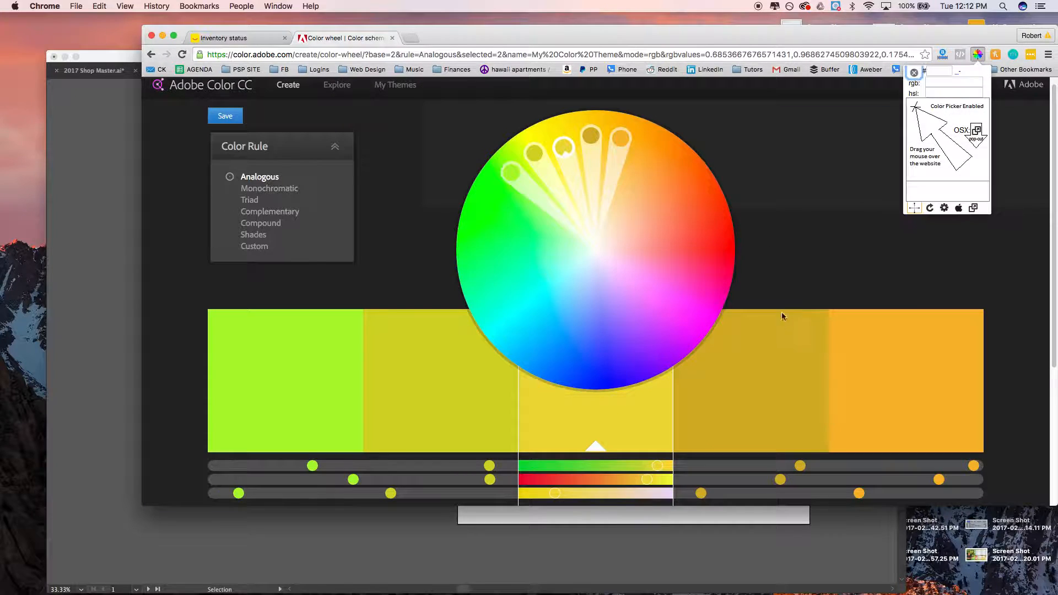
{"action": "left_click", "coordinate": [909, 393]}
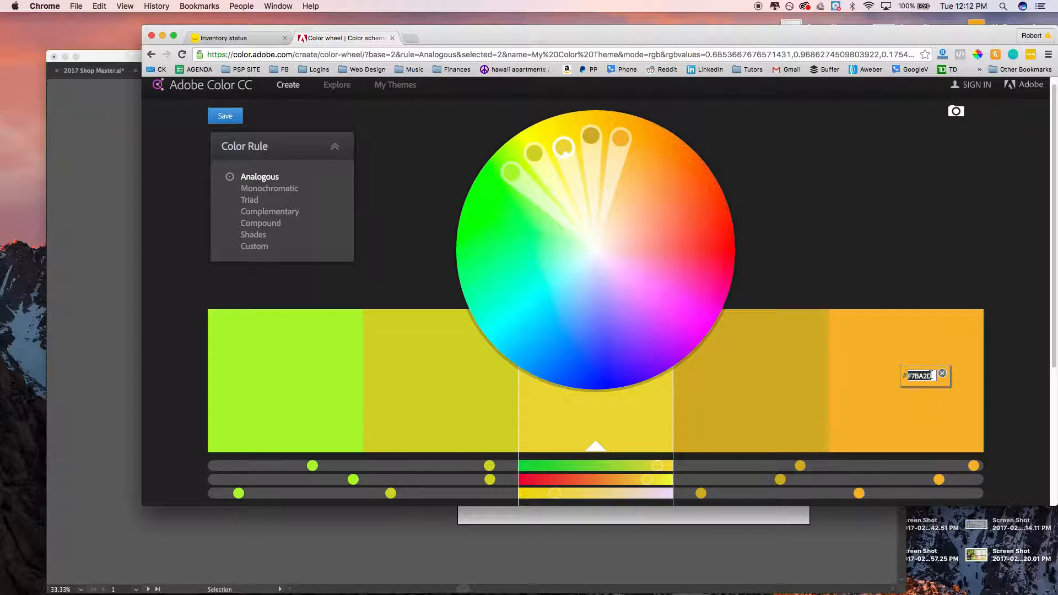
{"action": "scroll", "coordinate": [704, 384], "scroll_direction": "down", "scroll_amount": 3}
{"action": "left_click", "coordinate": [899, 343]}
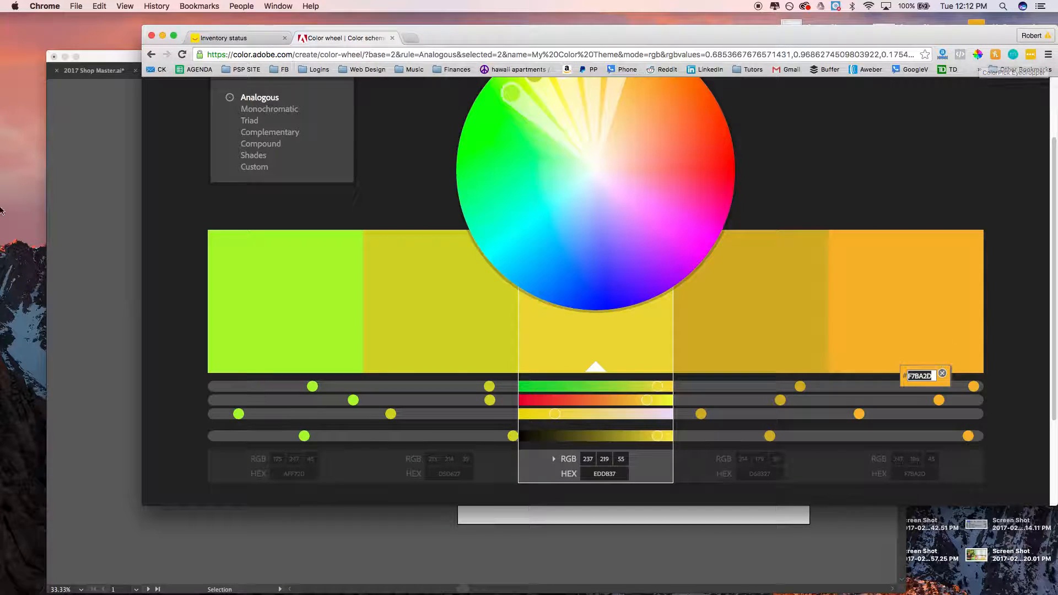
{"action": "left_click", "coordinate": [163, 35]}
{"action": "left_click", "coordinate": [212, 276]}
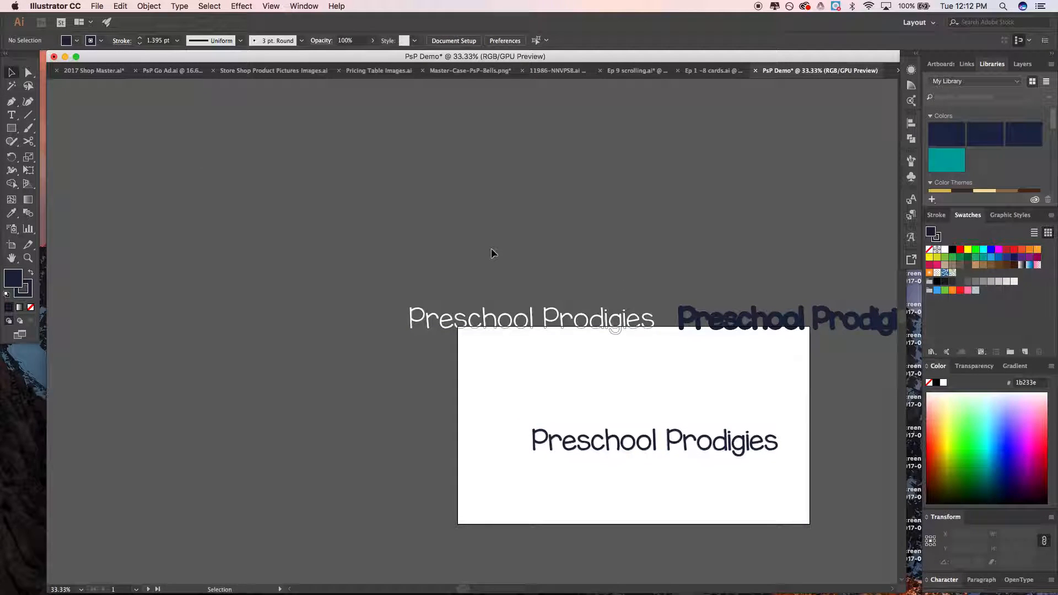
Copy the white outlined text's styling onto the text on the first artboard with the Eyedropper tool
{"action": "scroll", "coordinate": [492, 251], "scroll_direction": "right", "scroll_amount": 5}
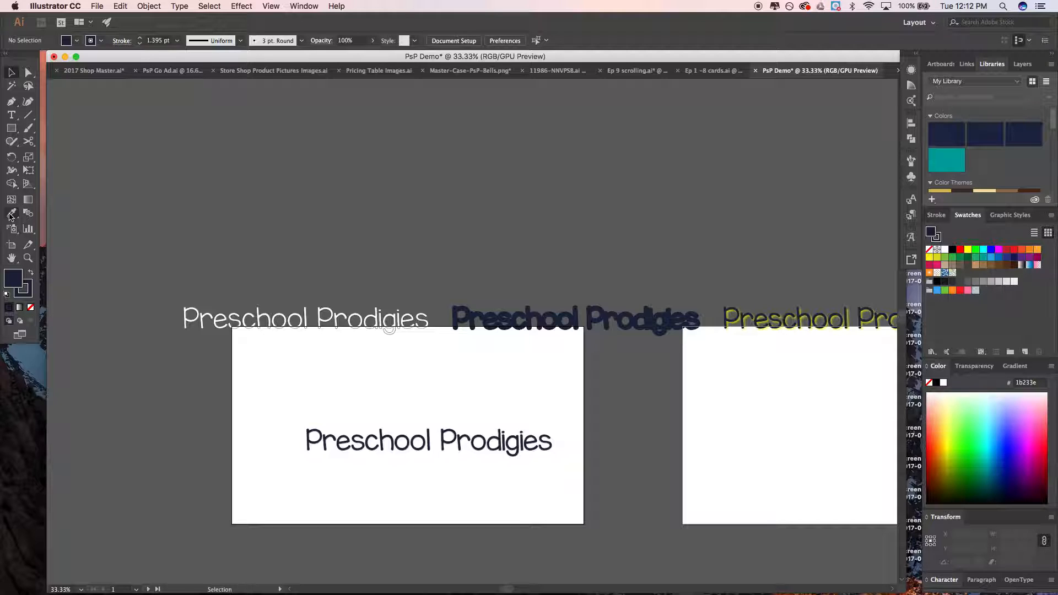
{"action": "left_click", "coordinate": [11, 214]}
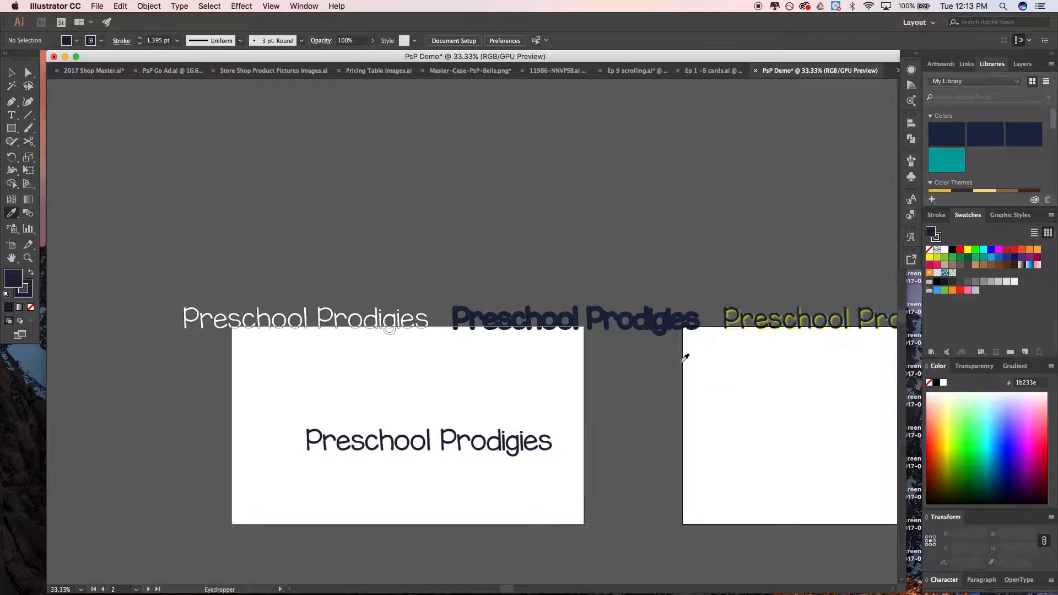
{"action": "key", "text": "v"}
{"action": "left_click", "coordinate": [507, 453]}
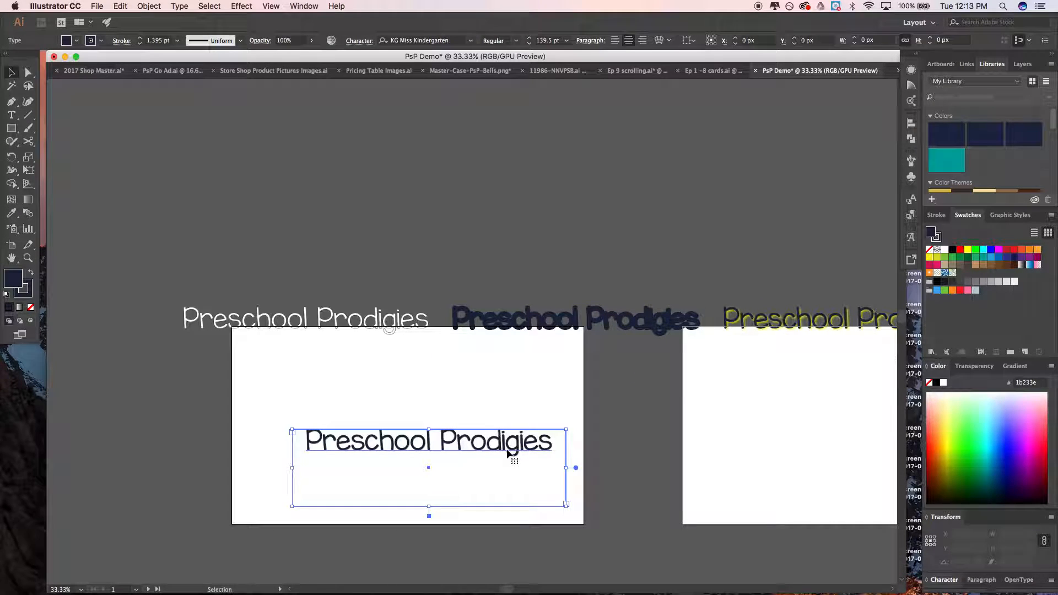
{"action": "key", "text": "i"}
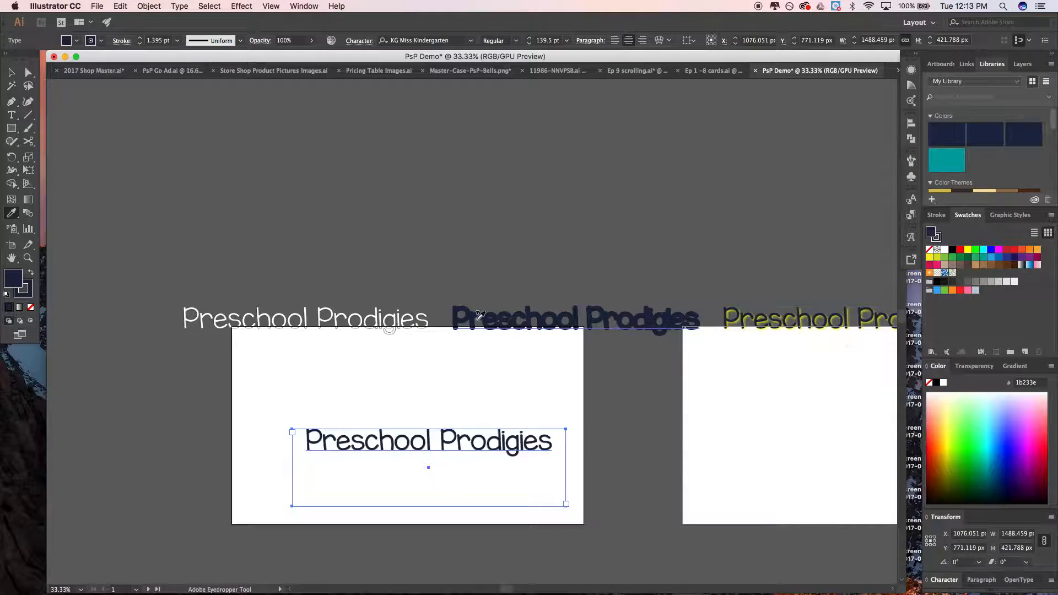
{"action": "left_click", "coordinate": [417, 323]}
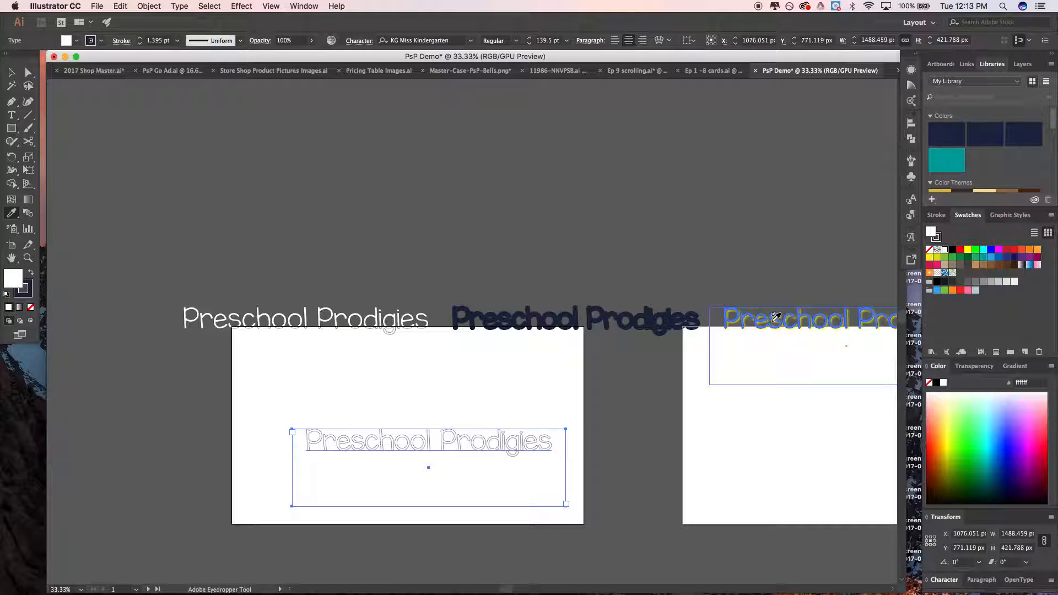
Apply the yellow-shadowed text copy's styling to the artboard text with the Eyedropper and clear the selection
{"action": "left_click", "coordinate": [776, 317]}
{"action": "key", "text": "v"}
{"action": "left_click", "coordinate": [778, 319]}
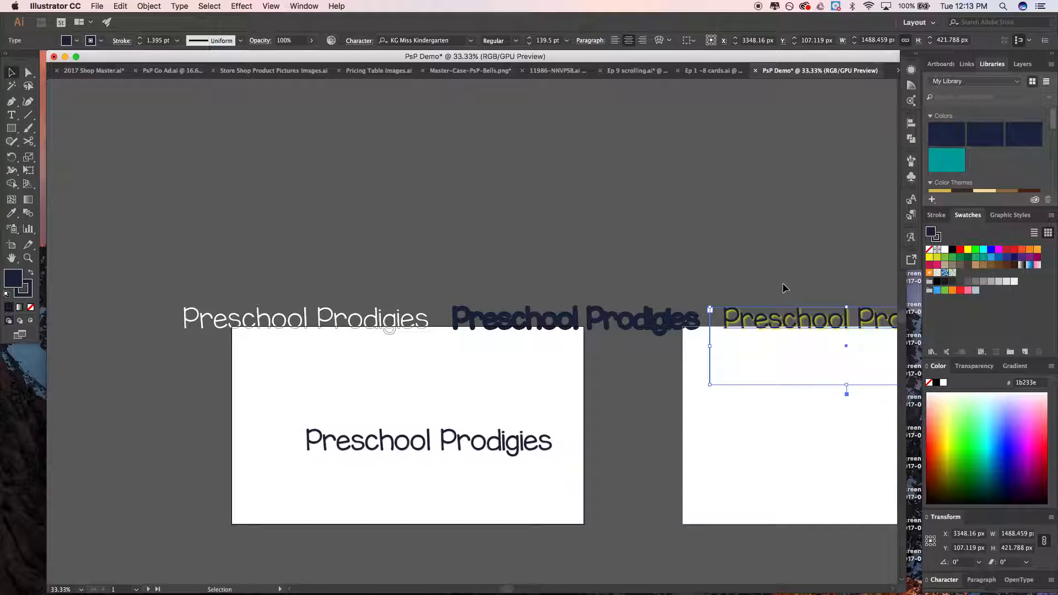
{"action": "left_click", "coordinate": [751, 286]}
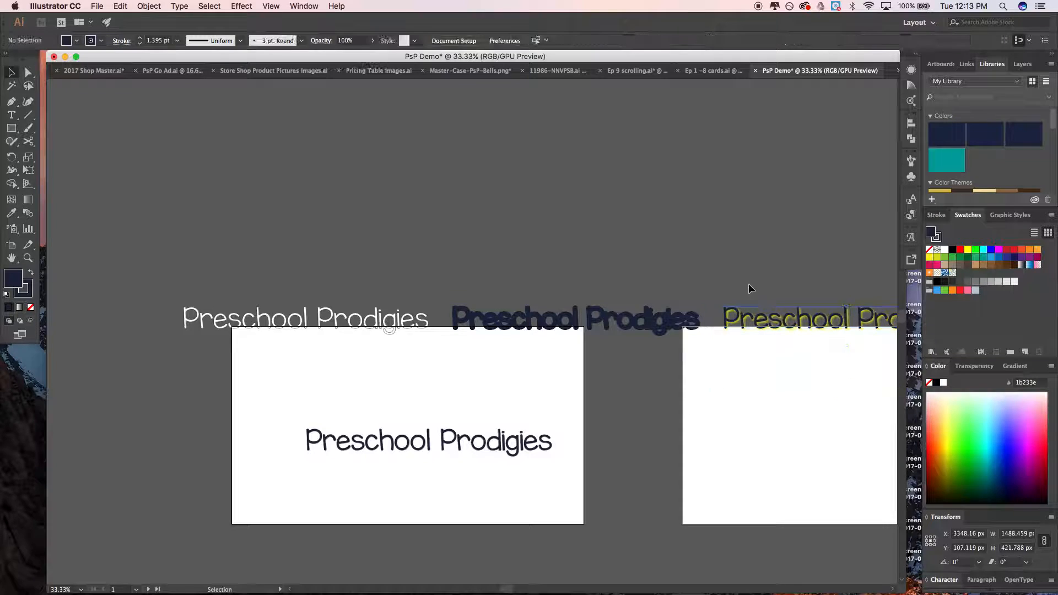
Try to give the first artboard's text the white outlined text's styling, and sample the blank artboard with the Eyedropper
{"action": "left_click", "coordinate": [445, 446]}
{"action": "key", "text": "i"}
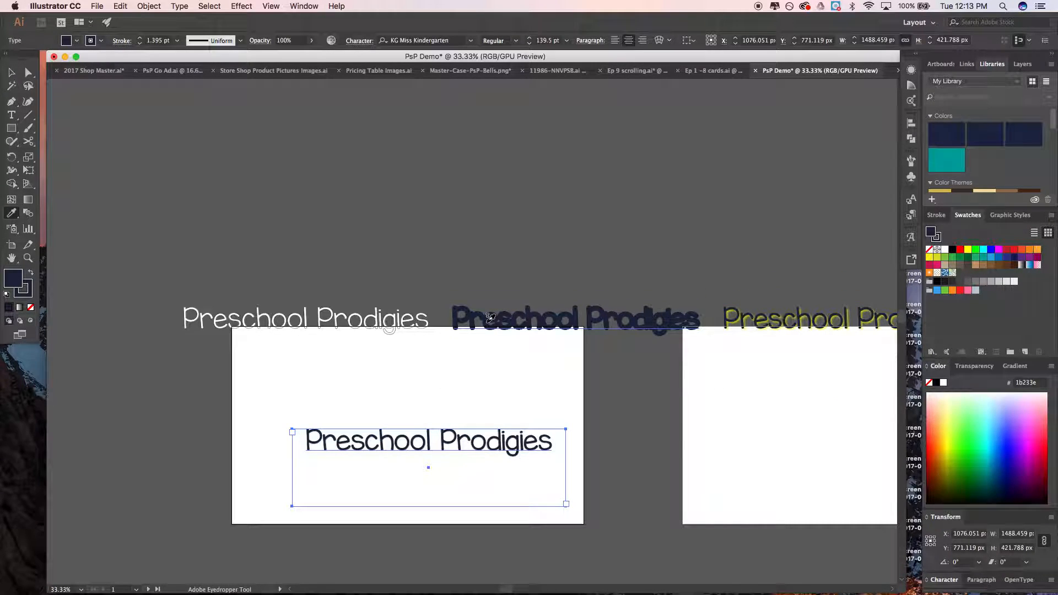
{"action": "left_click", "coordinate": [361, 327]}
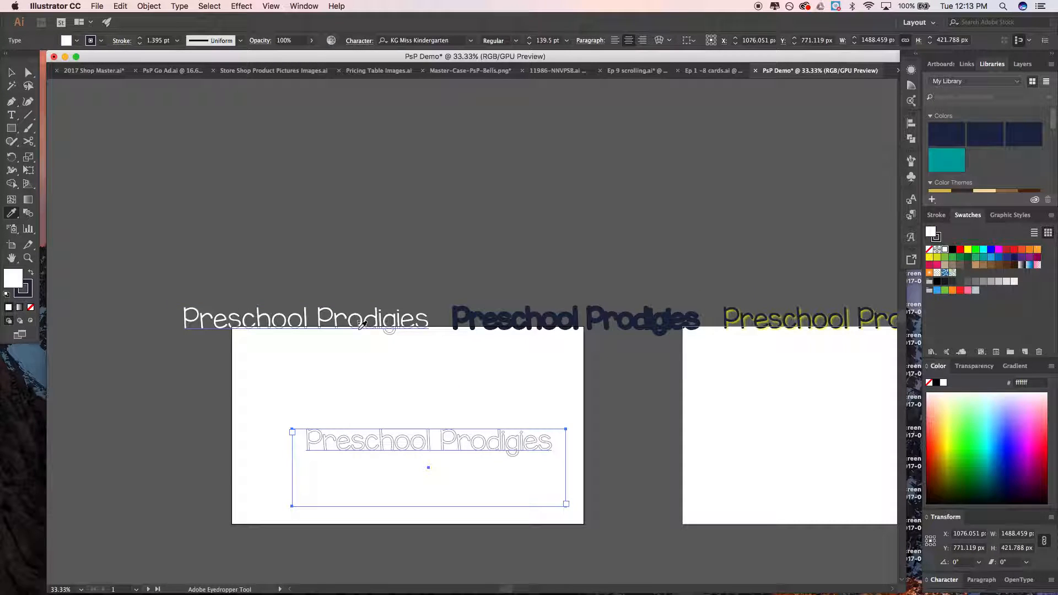
{"action": "scroll", "coordinate": [359, 328], "scroll_direction": "right", "scroll_amount": 3}
{"action": "left_click", "coordinate": [359, 325]}
{"action": "left_click", "coordinate": [241, 326]}
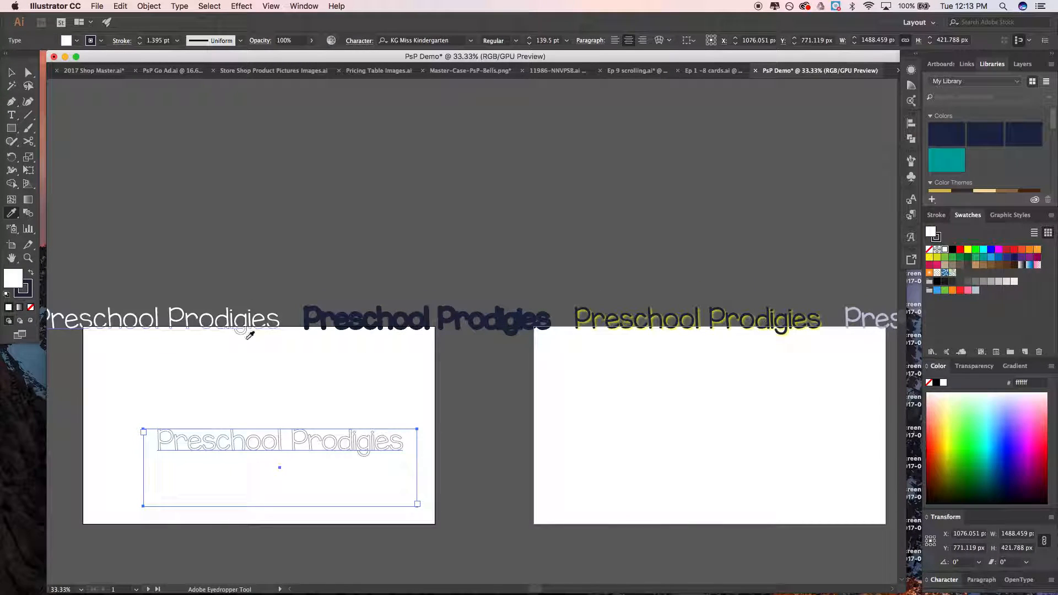
{"action": "left_click", "coordinate": [245, 368]}
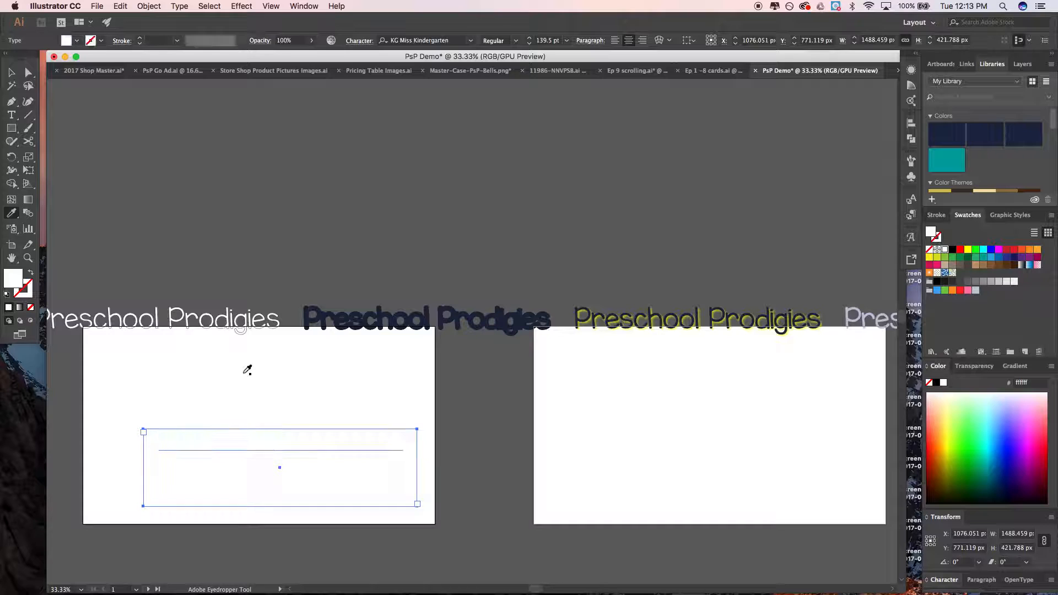
Undo the last Eyedropper changes to the first artboard's text and clear the selection
{"action": "key", "text": "super+z"}
{"action": "key", "text": "super+z"}
{"action": "key", "text": "v"}
{"action": "left_click", "coordinate": [242, 372]}
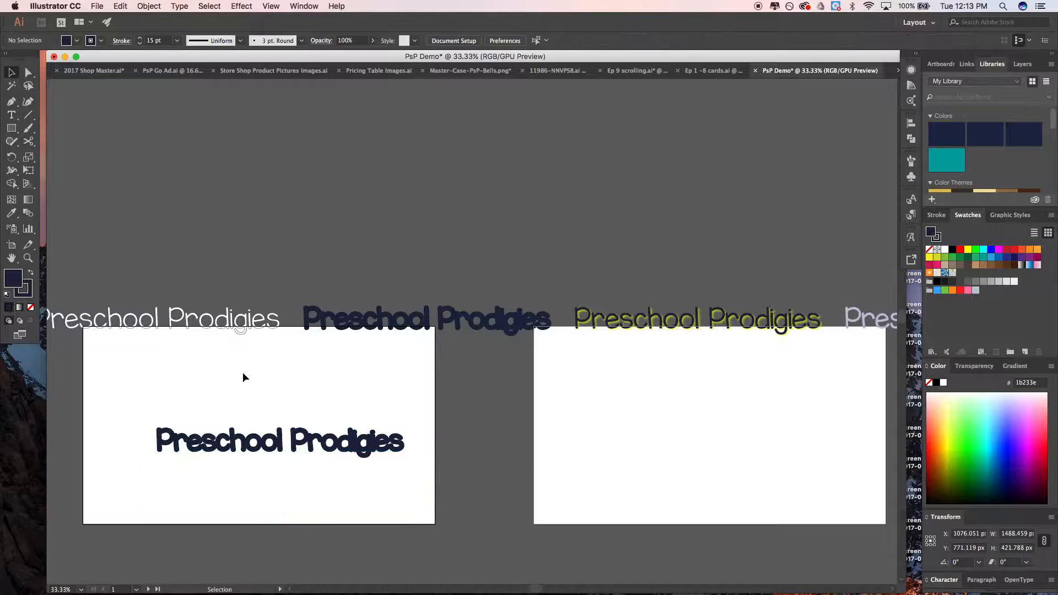
Apply the white outlined styling and the lavender copy's styling in turn to the first artboard's text with the Eyedropper, and deselect it
{"action": "left_click", "coordinate": [239, 443]}
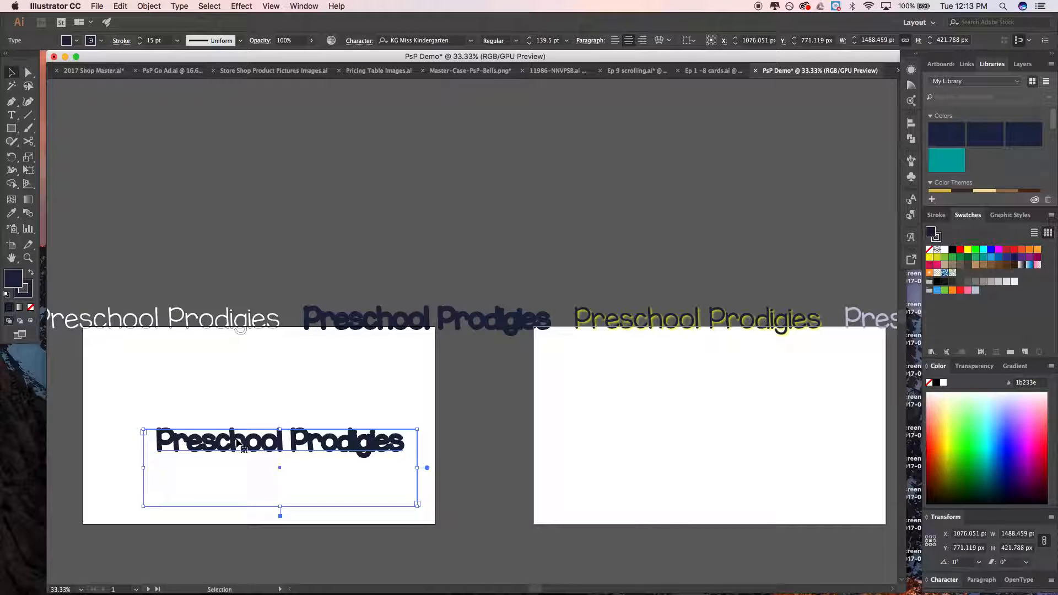
{"action": "key", "text": "i"}
{"action": "left_click", "coordinate": [165, 320]}
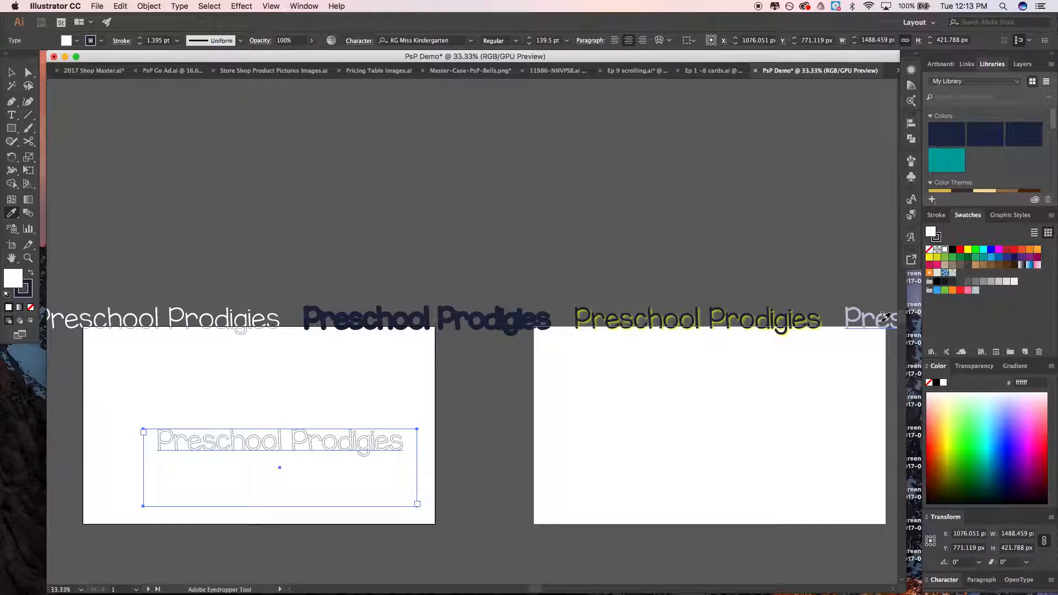
{"action": "left_click", "coordinate": [882, 319]}
{"action": "key", "text": "v"}
{"action": "left_click", "coordinate": [545, 413]}
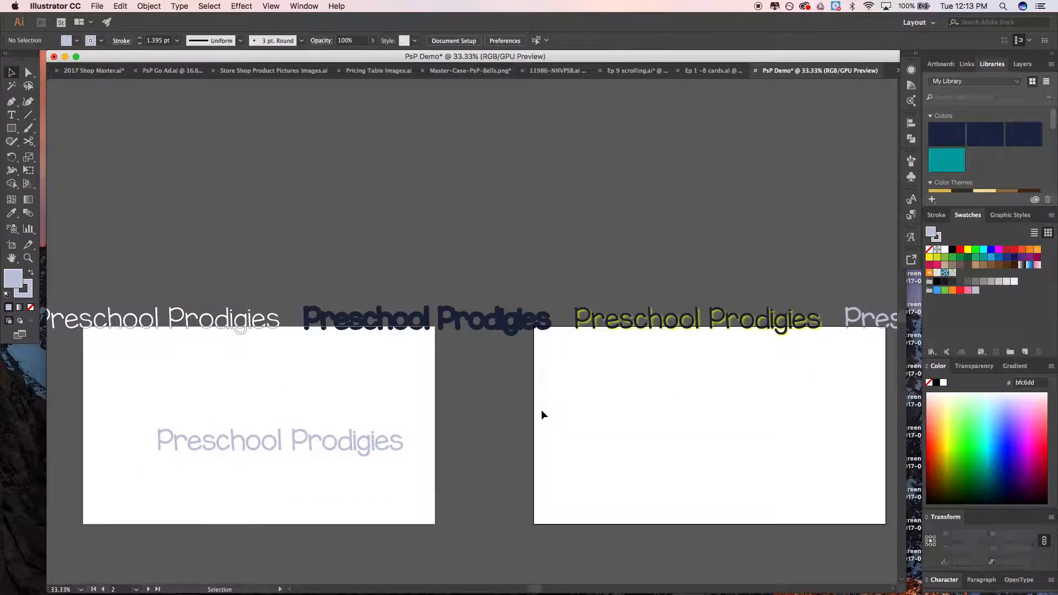
With nothing selected, use the Eyedropper to apply the white outlined styling to the artboard text and the heavy navy styling to the fourth copy
{"action": "key", "text": "i"}
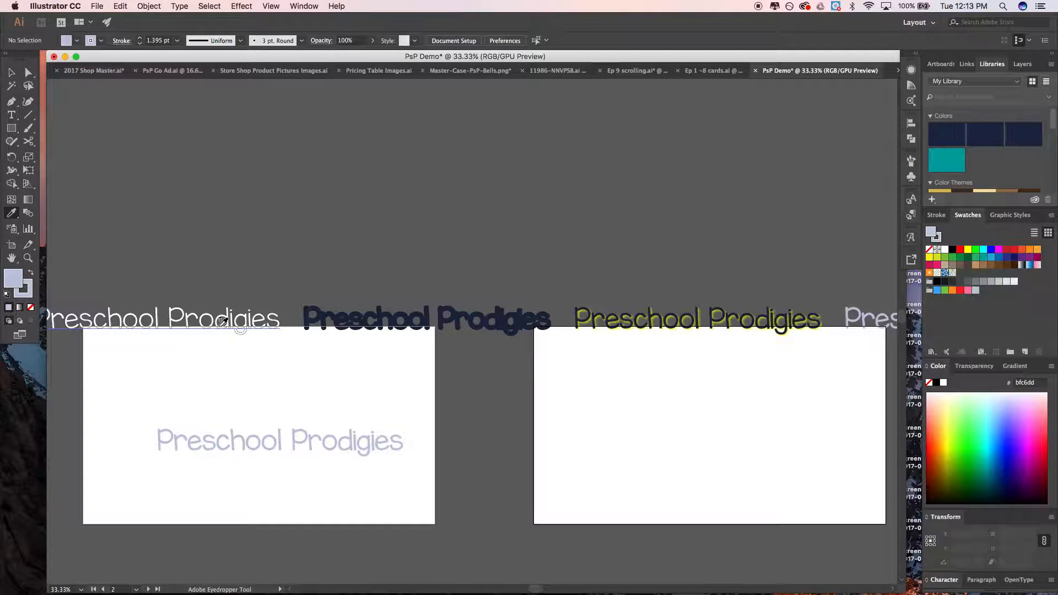
{"action": "left_click", "coordinate": [221, 327]}
{"action": "left_click", "coordinate": [223, 427], "text": "alt"}
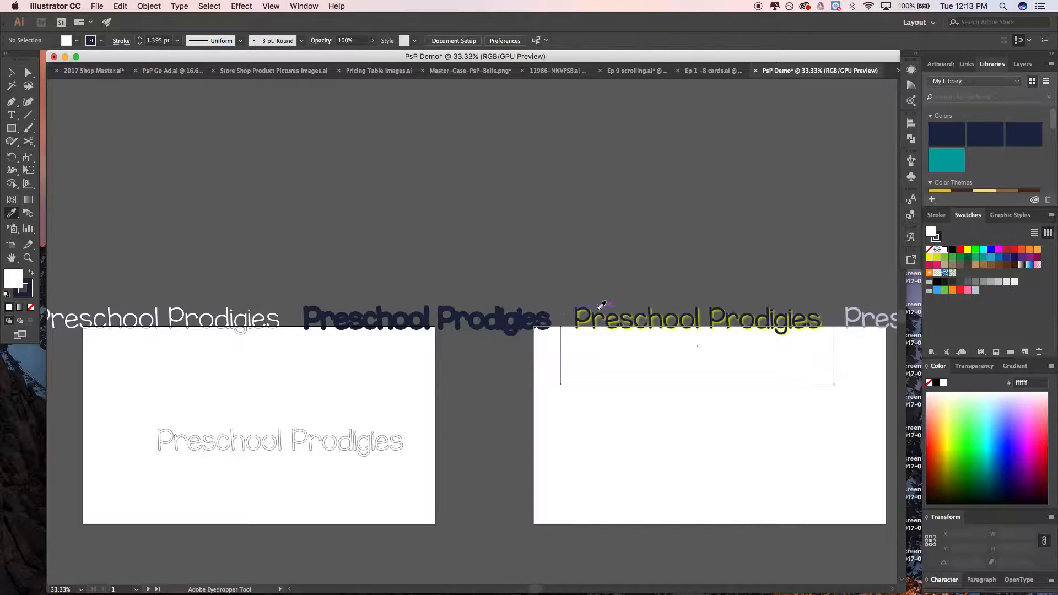
{"action": "left_click", "coordinate": [579, 313]}
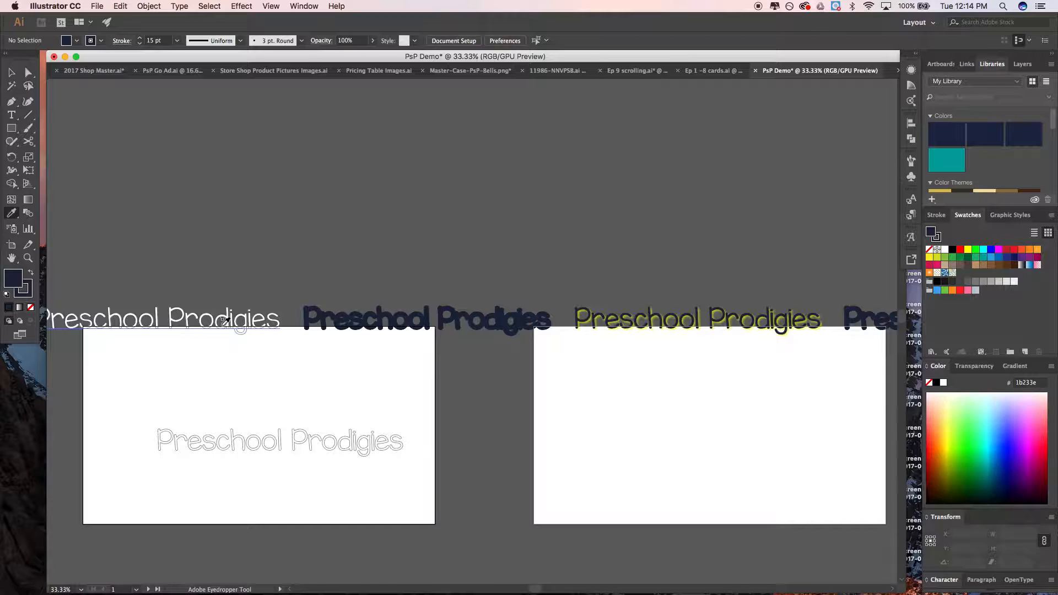
{"action": "key", "text": "v"}
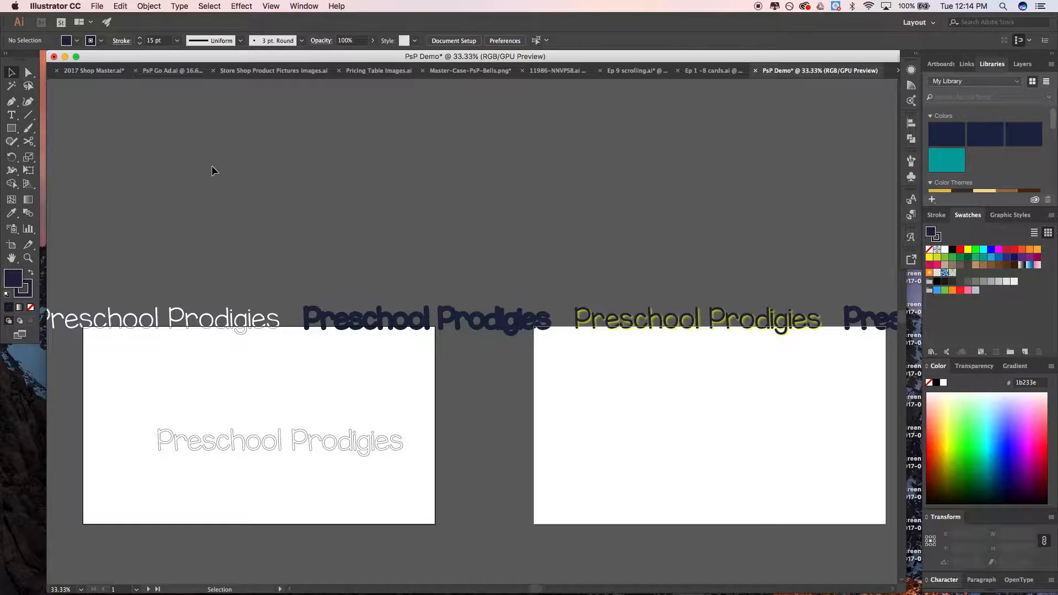
{"action": "scroll", "coordinate": [261, 178], "scroll_direction": "down", "scroll_amount": 2}
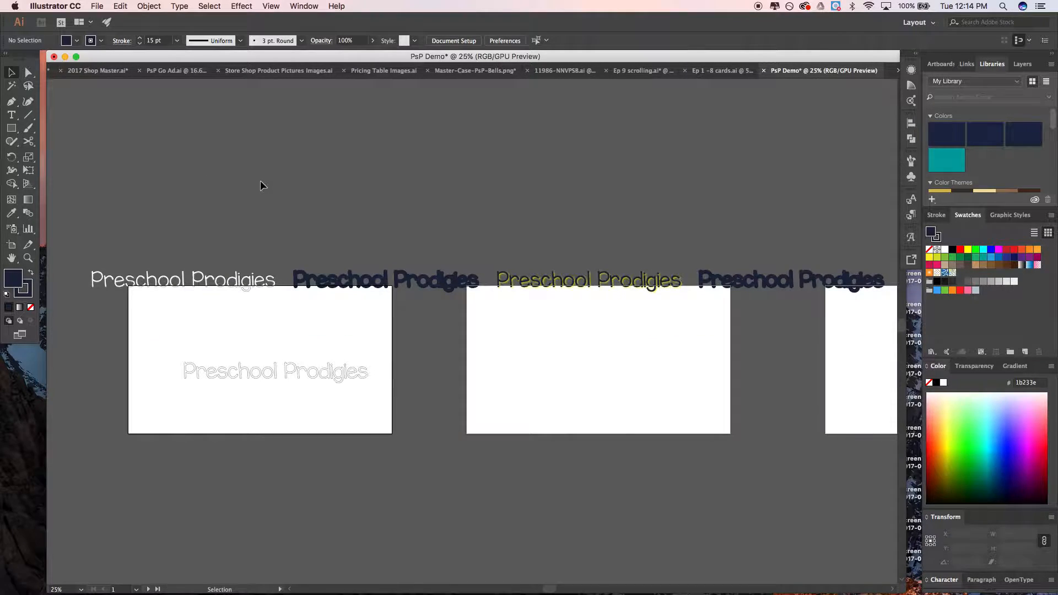
{"action": "scroll", "coordinate": [258, 191], "scroll_direction": "up", "scroll_amount": 2}
{"action": "scroll", "coordinate": [251, 207], "scroll_direction": "up", "scroll_amount": 3}
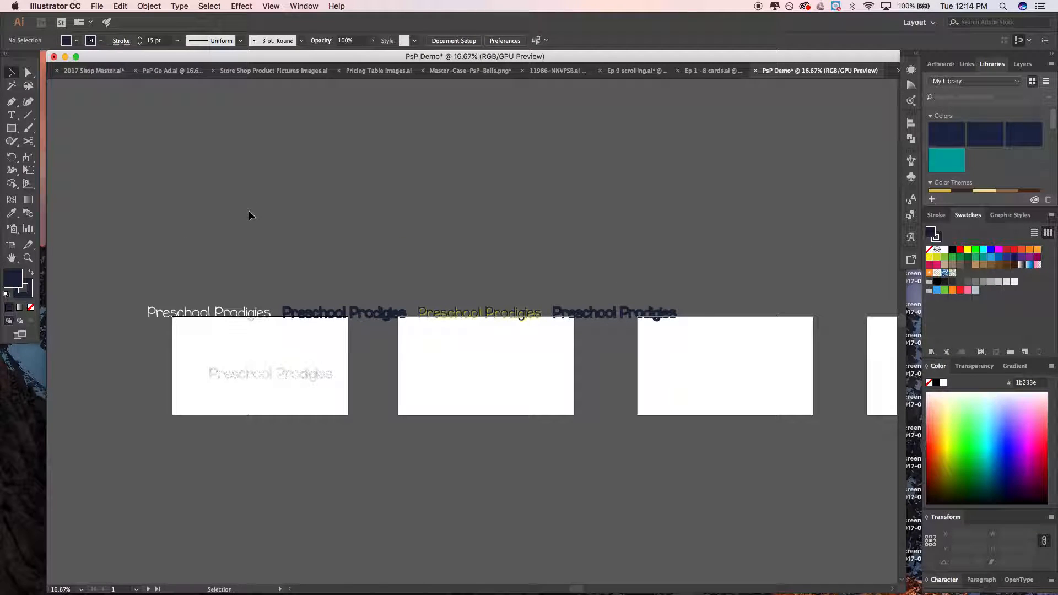
{"action": "scroll", "coordinate": [245, 216], "scroll_direction": "right", "scroll_amount": 5}
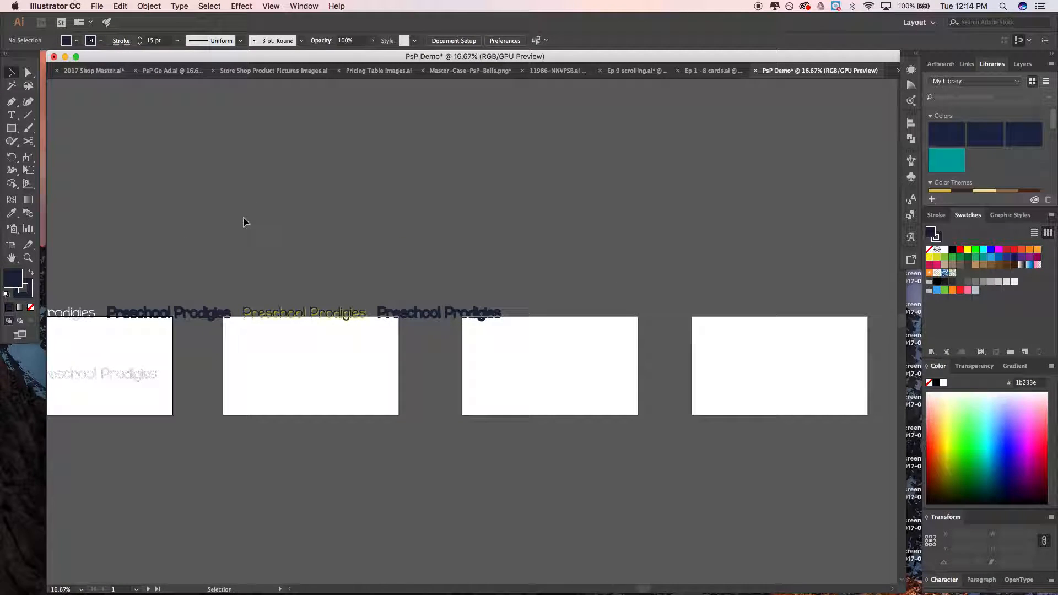
{"action": "scroll", "coordinate": [243, 222], "scroll_direction": "left", "scroll_amount": 2}
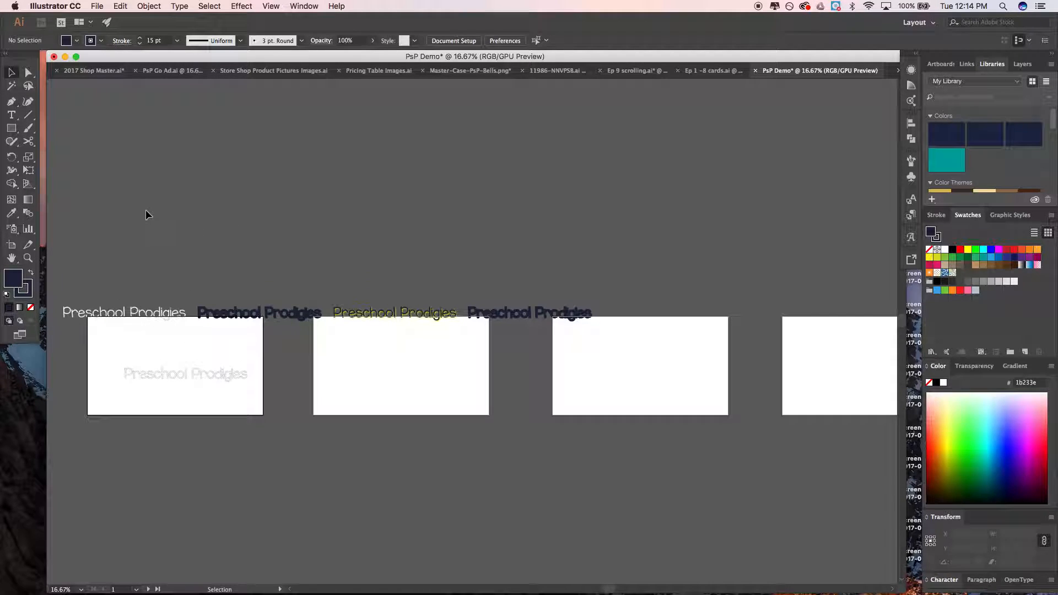
{"action": "scroll", "coordinate": [145, 209], "scroll_direction": "up", "scroll_amount": 2}
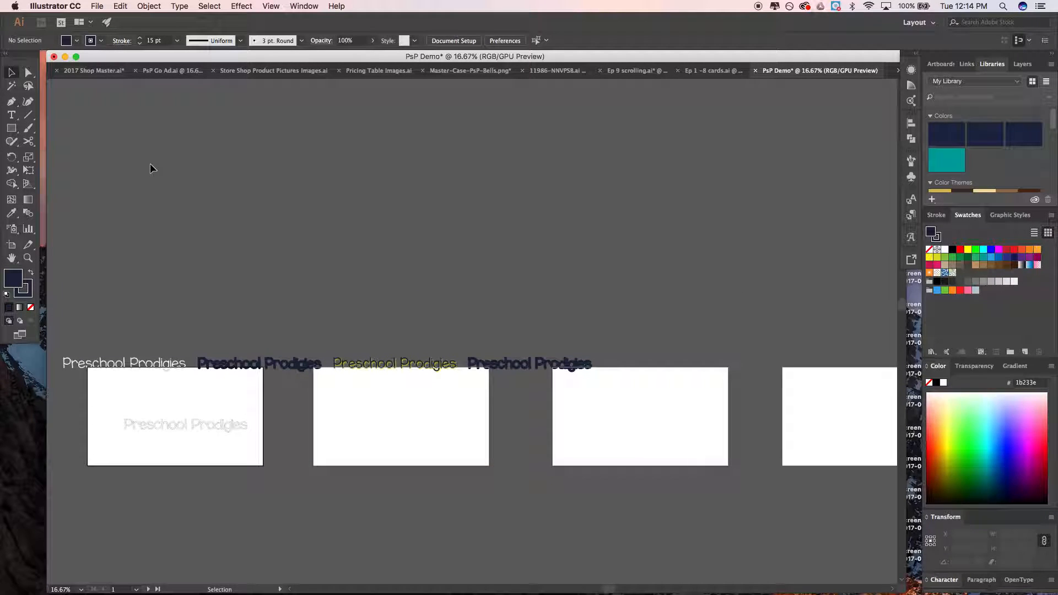
Search the computer for "master bells", open Master Bells (2017).ai in another window, and ignore the missing linked image
{"action": "left_click", "coordinate": [97, 6]}
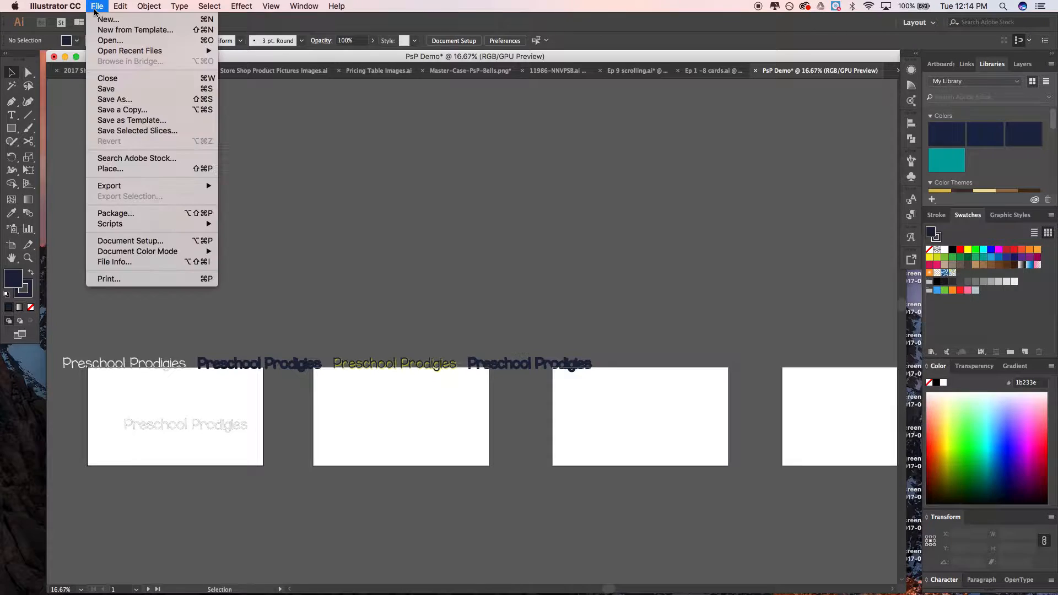
{"action": "left_click", "coordinate": [109, 42]}
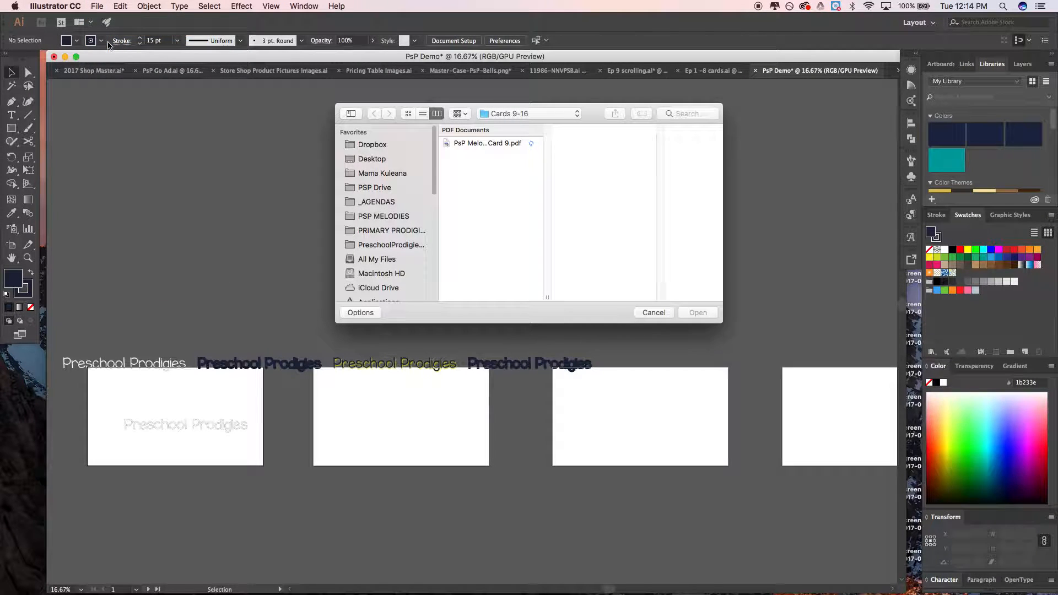
{"action": "left_click", "coordinate": [668, 113]}
{"action": "type", "text": "mast"}
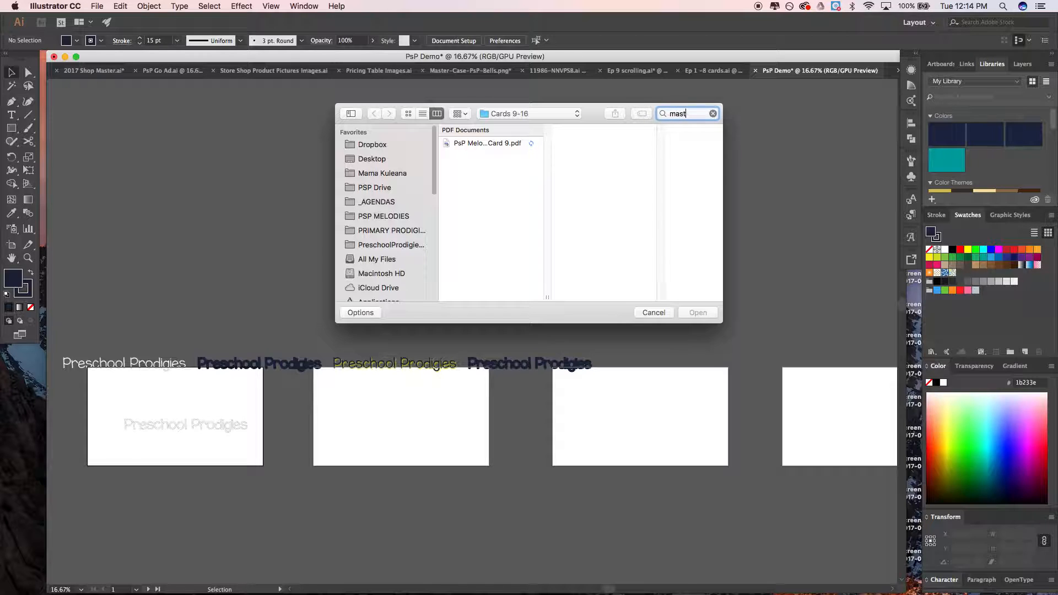
{"action": "type", "text": "er bells"}
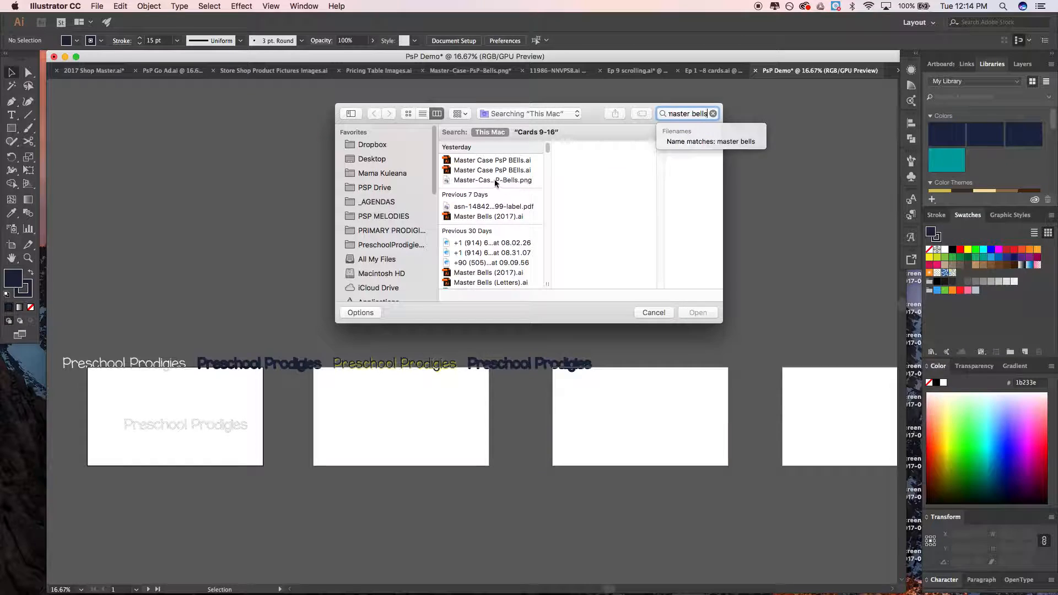
{"action": "left_click", "coordinate": [481, 217]}
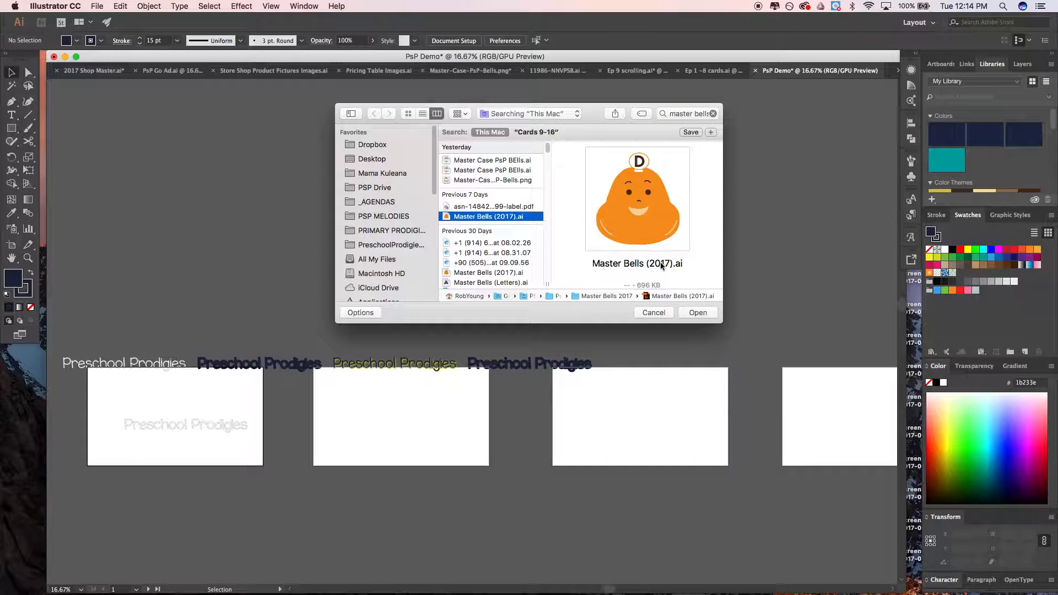
{"action": "left_click", "coordinate": [696, 313]}
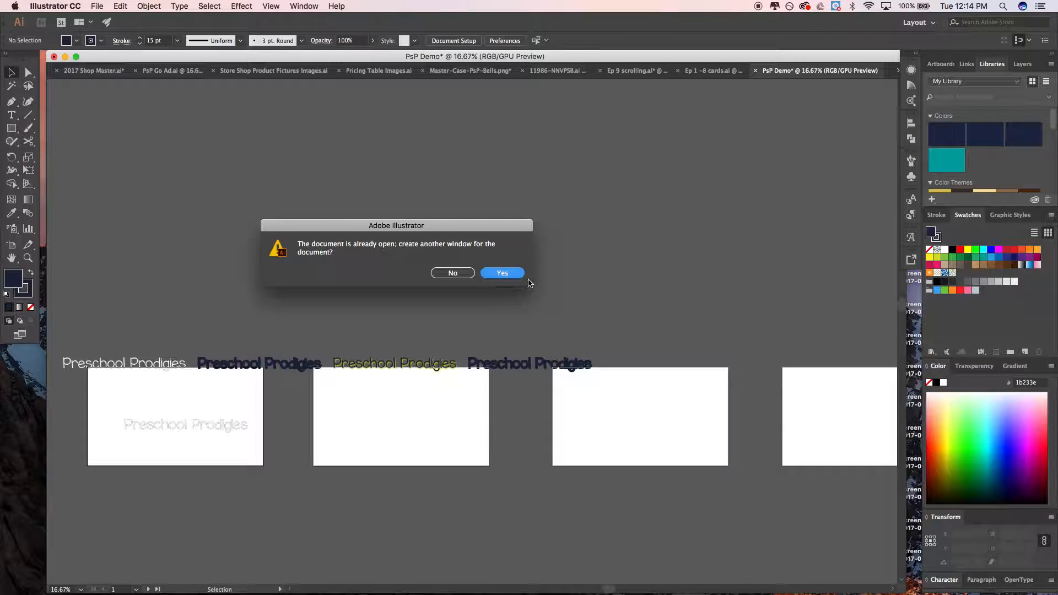
{"action": "left_click", "coordinate": [515, 274]}
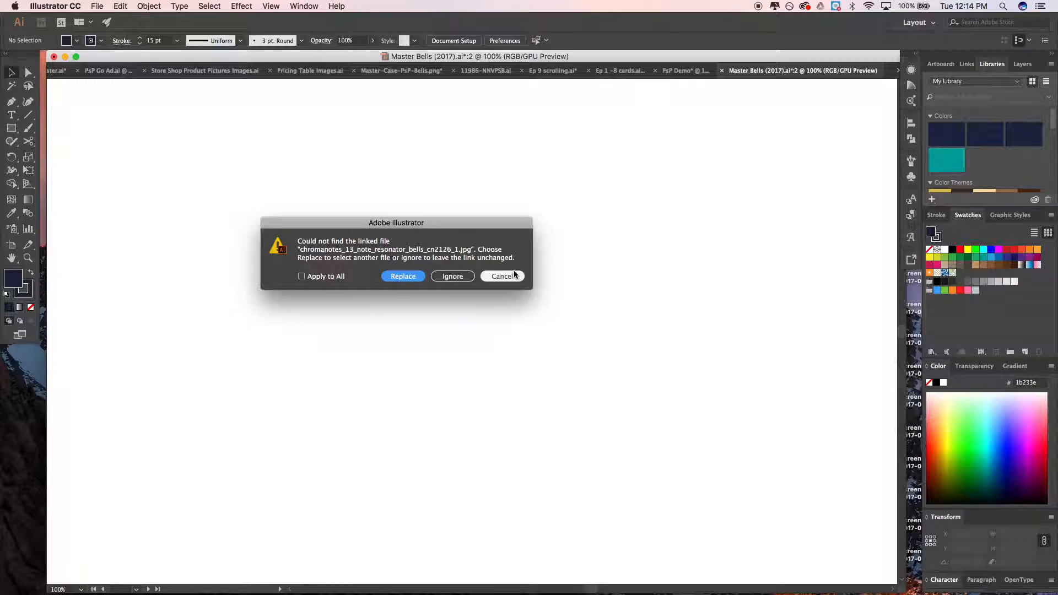
{"action": "left_click", "coordinate": [453, 281]}
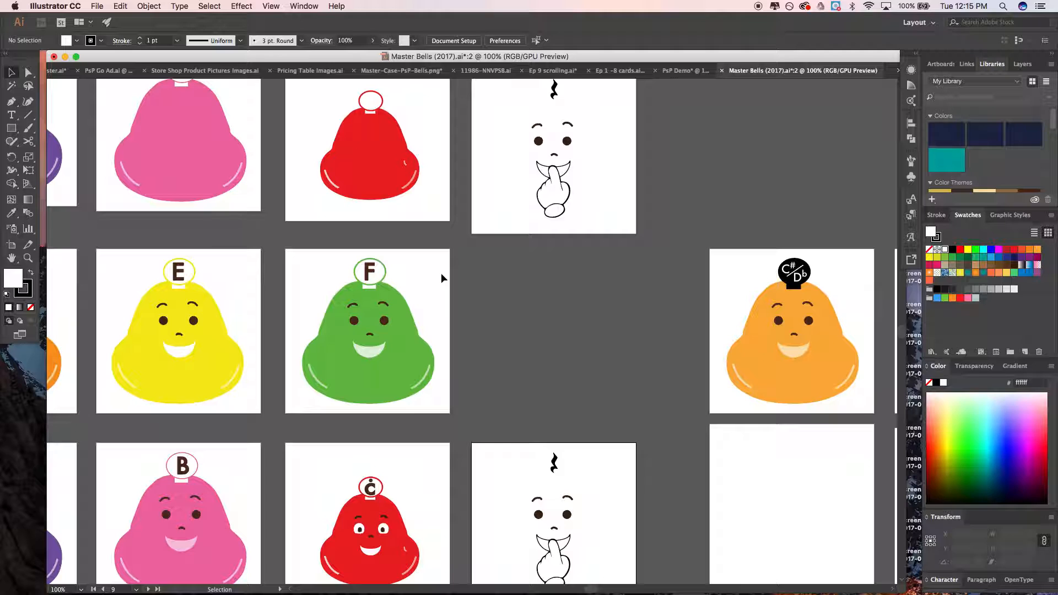
Copy the eight front-facing lettered bells from C through high C and return to the PsP Demo document
{"action": "scroll", "coordinate": [441, 274], "scroll_direction": "down", "scroll_amount": 2}
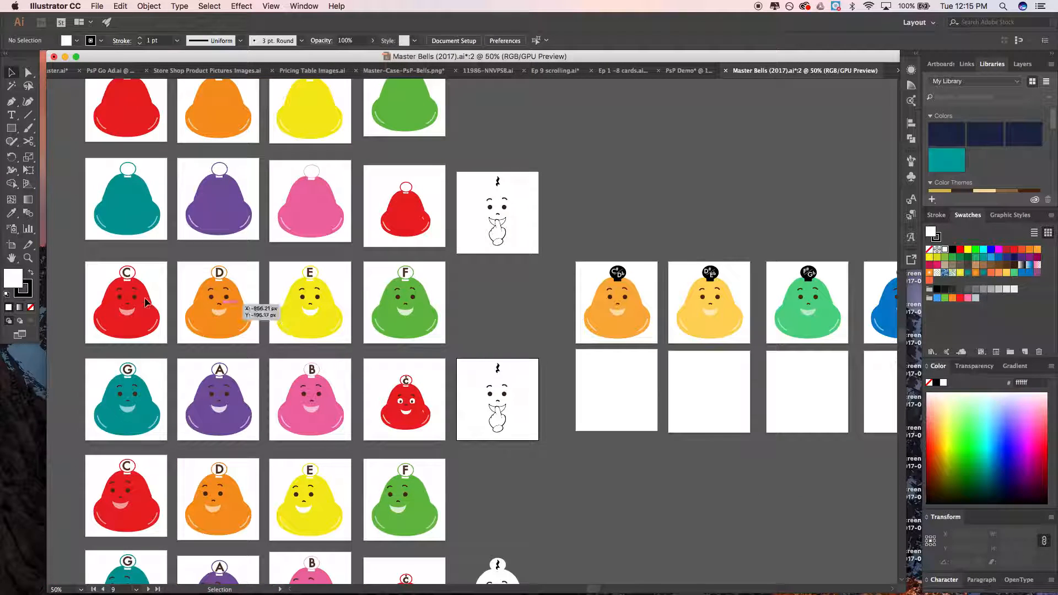
{"action": "scroll", "coordinate": [124, 280], "scroll_direction": "left", "scroll_amount": 2}
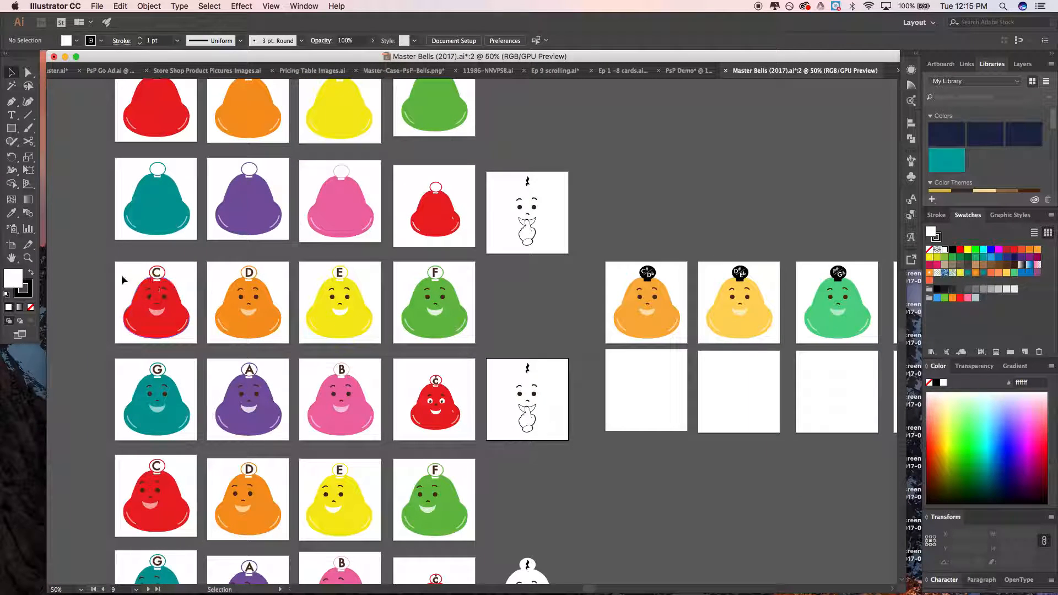
{"action": "scroll", "coordinate": [136, 283], "scroll_direction": "down", "scroll_amount": 4}
{"action": "left_click_drag", "start_coordinate": [101, 172], "coordinate": [462, 327]}
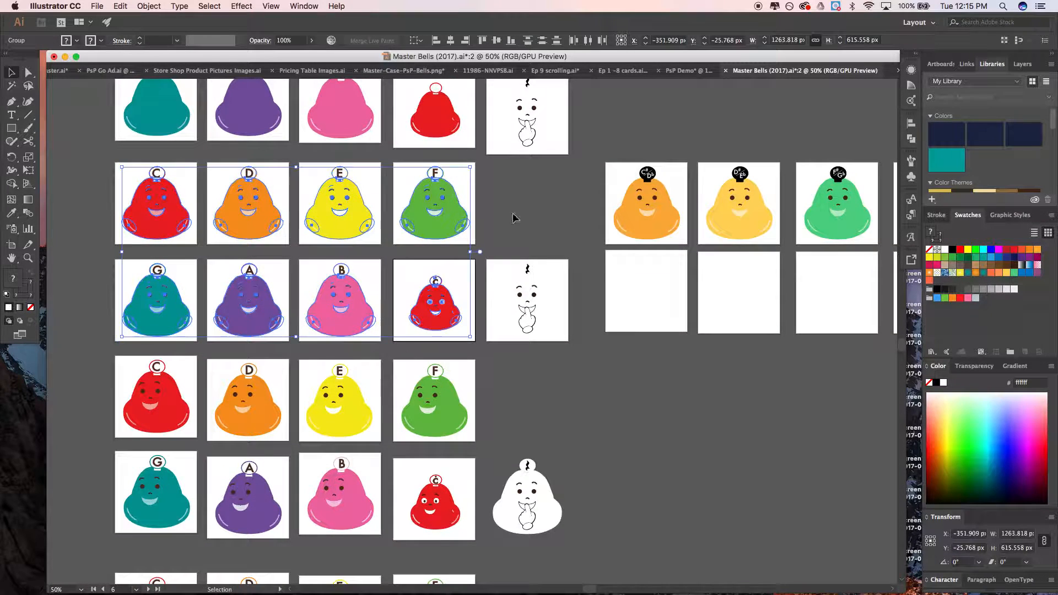
{"action": "left_click", "coordinate": [681, 71]}
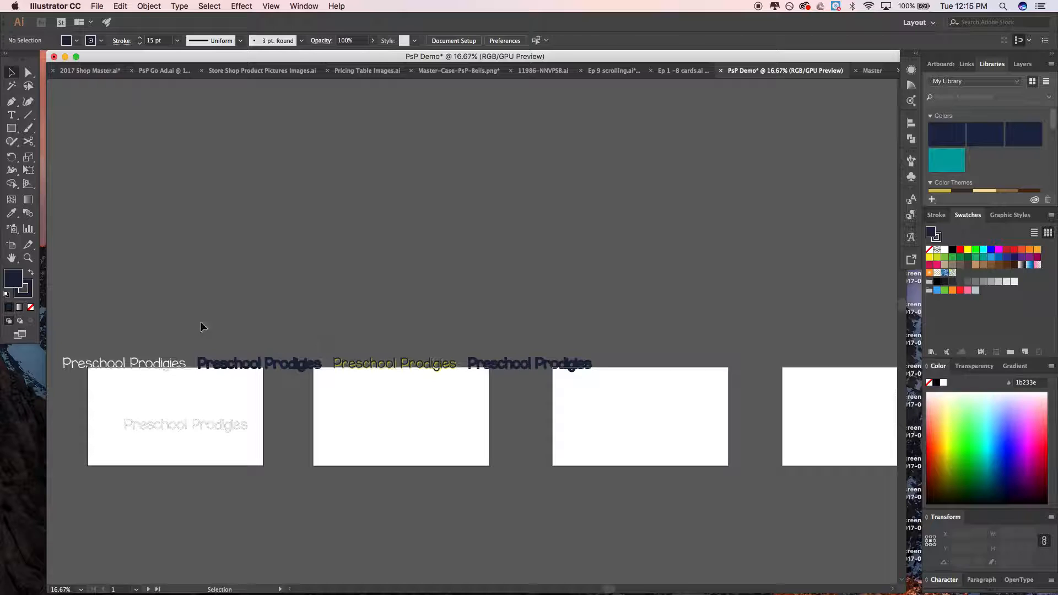
Delete all the Preschool Prodigies text copies, undo the deletion, and move them straight up above the artboards
{"action": "left_click_drag", "start_coordinate": [156, 380], "coordinate": [571, 457]}
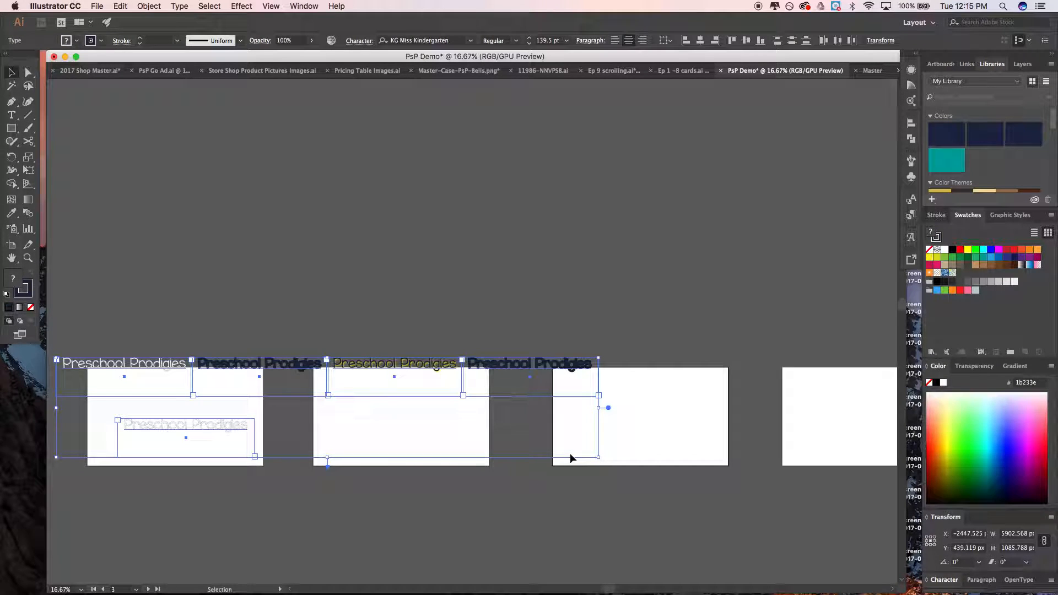
{"action": "key", "text": "Delete"}
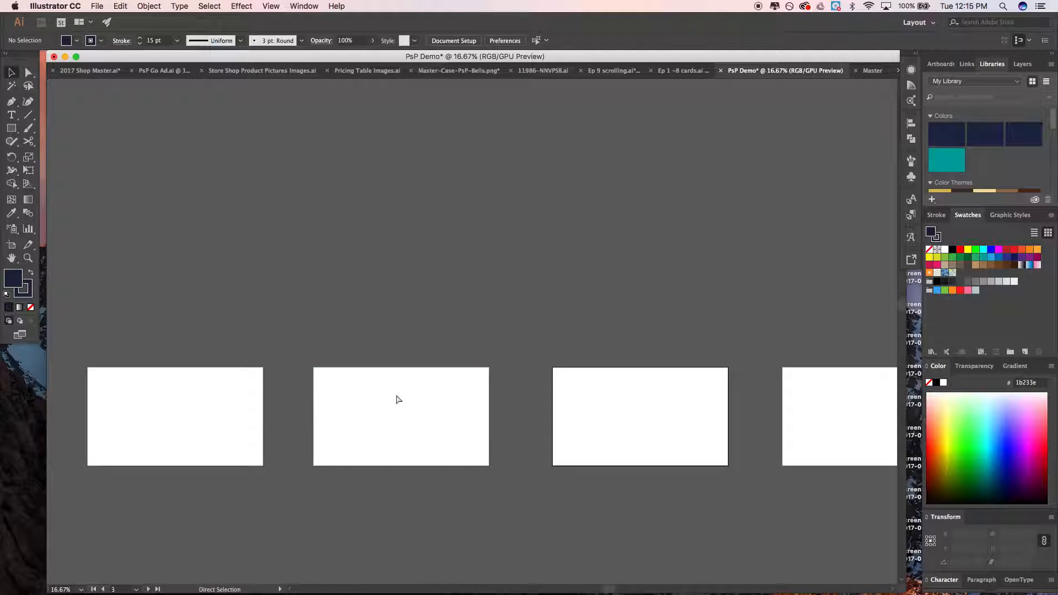
{"action": "key", "text": "super+z"}
{"action": "key", "text": "super+z"}
{"action": "key", "text": "super+z"}
{"action": "key", "text": "super+z"}
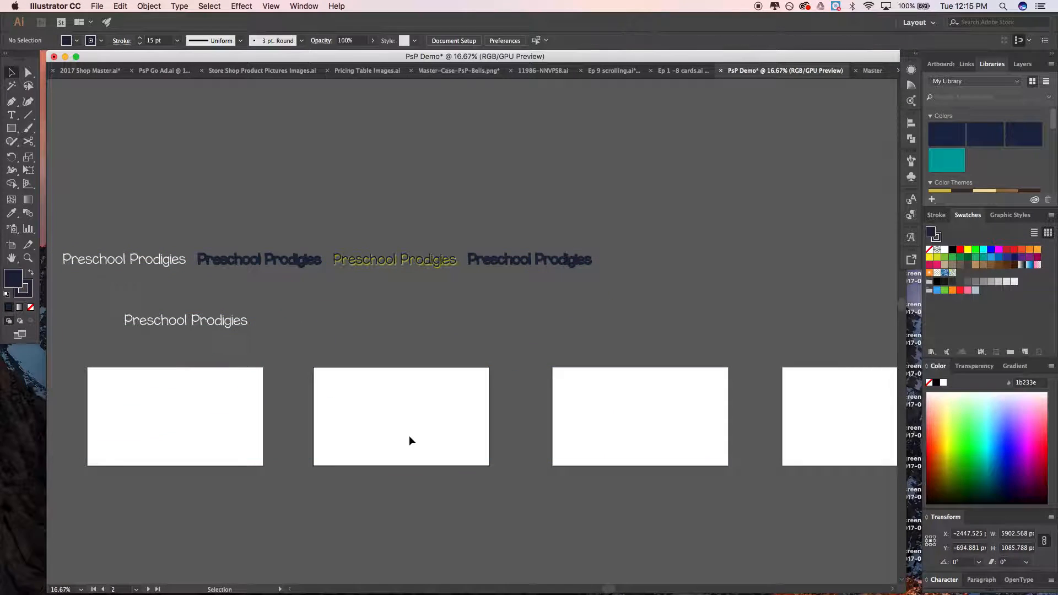
Paste the eight bells, place them on the second artboard, and clear the selection
{"action": "key", "text": "super+v"}
{"action": "left_click_drag", "start_coordinate": [453, 349], "coordinate": [389, 426]}
{"action": "left_click", "coordinate": [379, 304]}
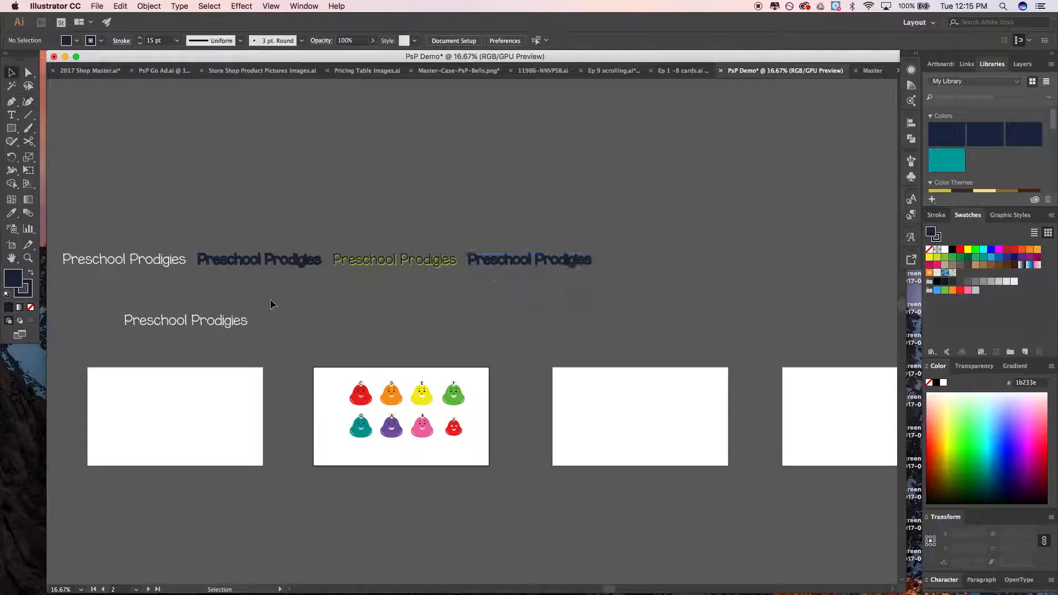
{"action": "left_click", "coordinate": [131, 325]}
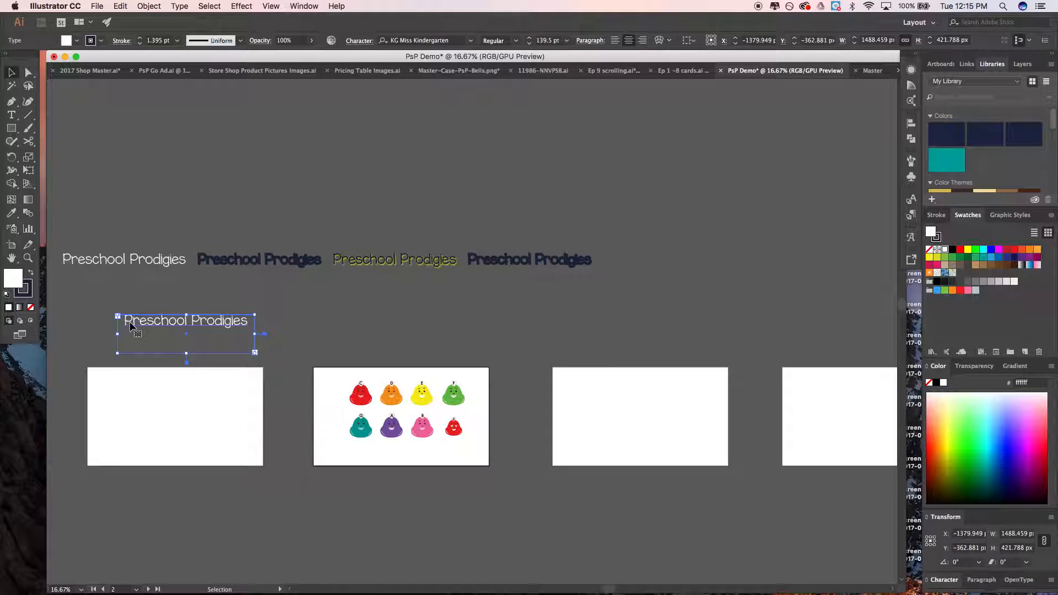
{"action": "scroll", "coordinate": [130, 326], "scroll_direction": "up", "scroll_amount": 4}
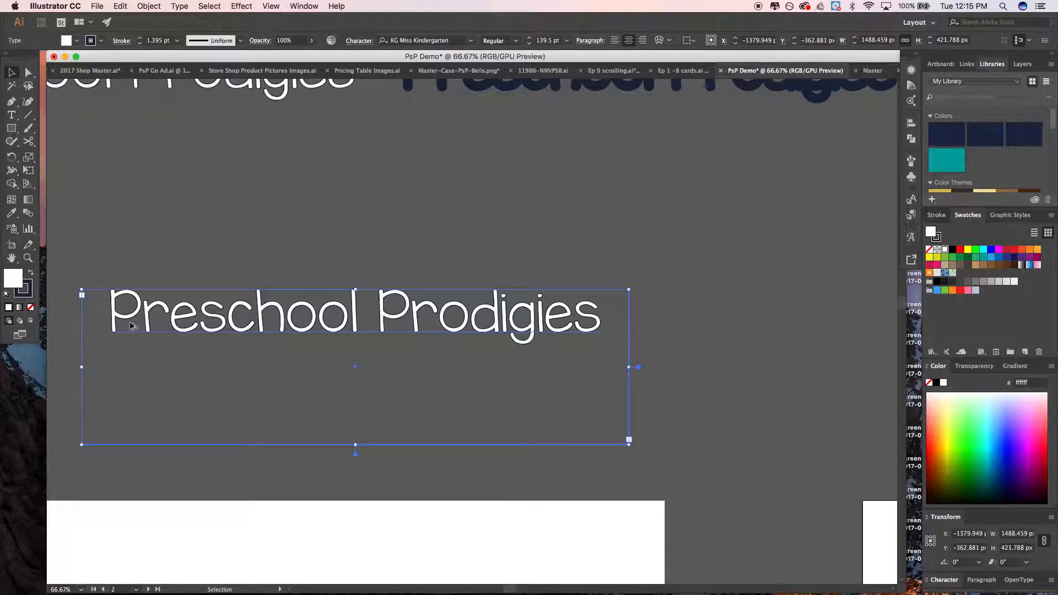
{"action": "scroll", "coordinate": [131, 325], "scroll_direction": "down", "scroll_amount": 1}
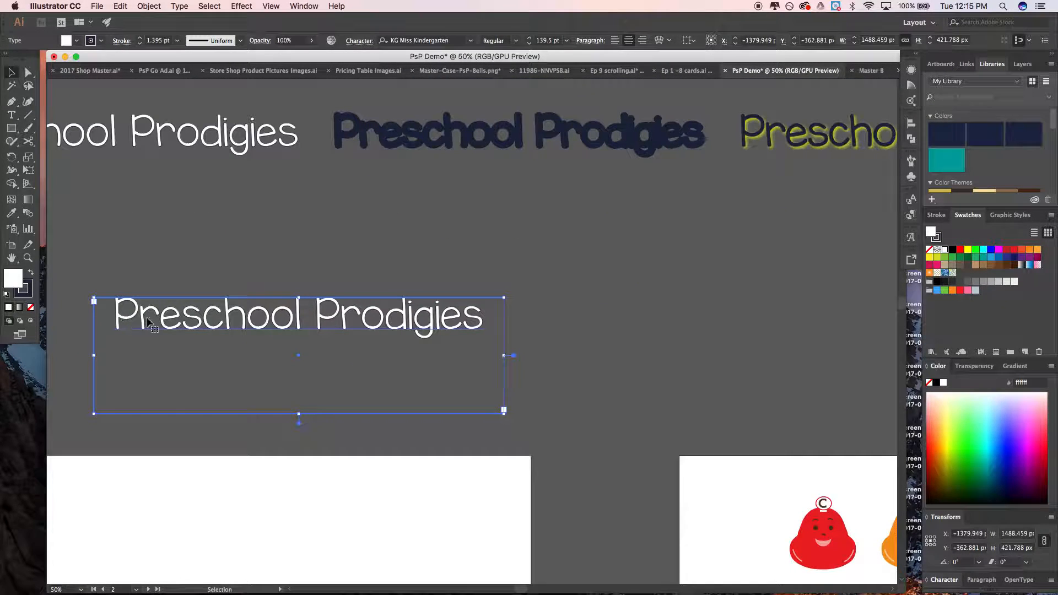
{"action": "key", "text": "t"}
{"action": "triple_click", "coordinate": [152, 322]}
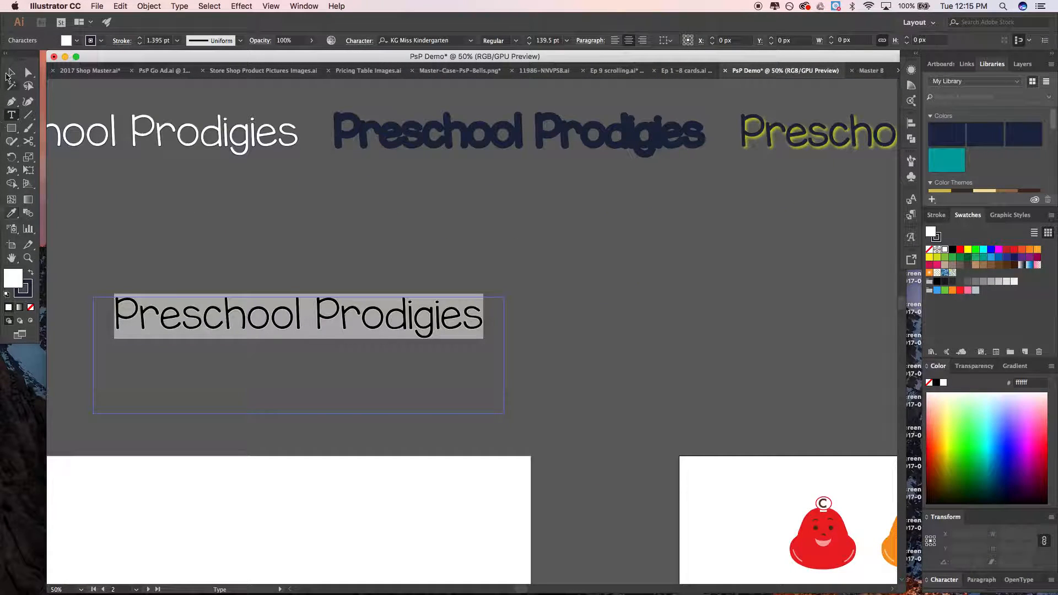
{"action": "left_click", "coordinate": [13, 73]}
{"action": "left_click", "coordinate": [135, 244]}
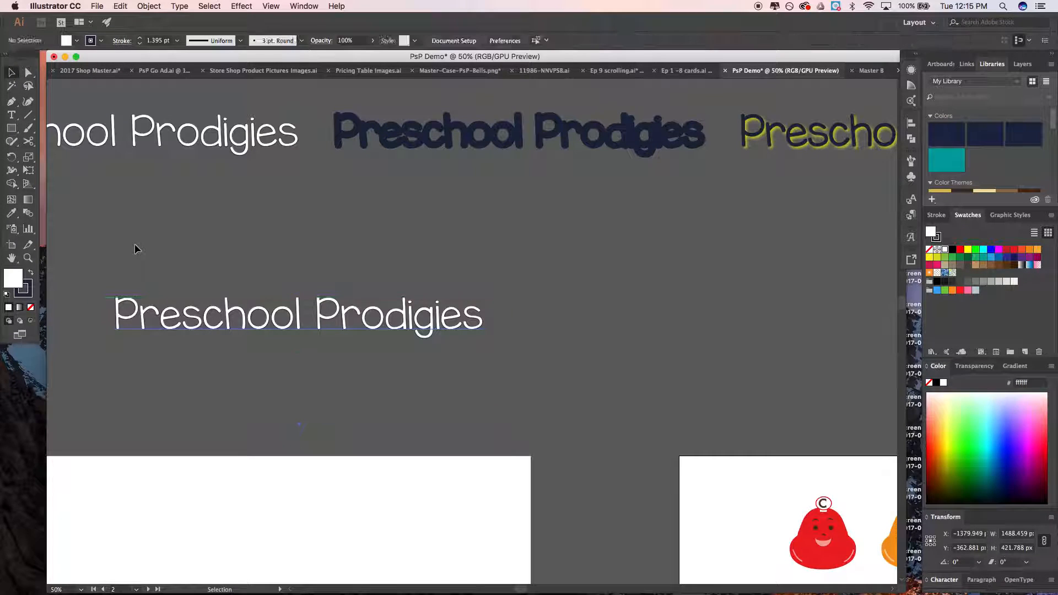
Change the fill of the white Preschool Prodigies text just above the first artboard to navy 1b233e and deselect it
{"action": "left_click", "coordinate": [182, 303]}
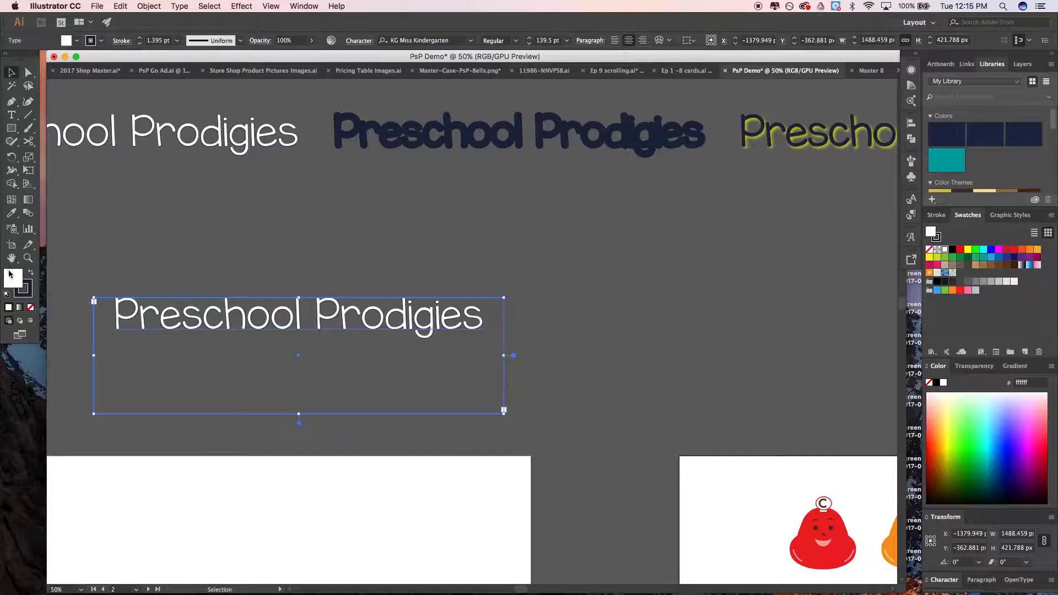
{"action": "key", "text": "shift+x"}
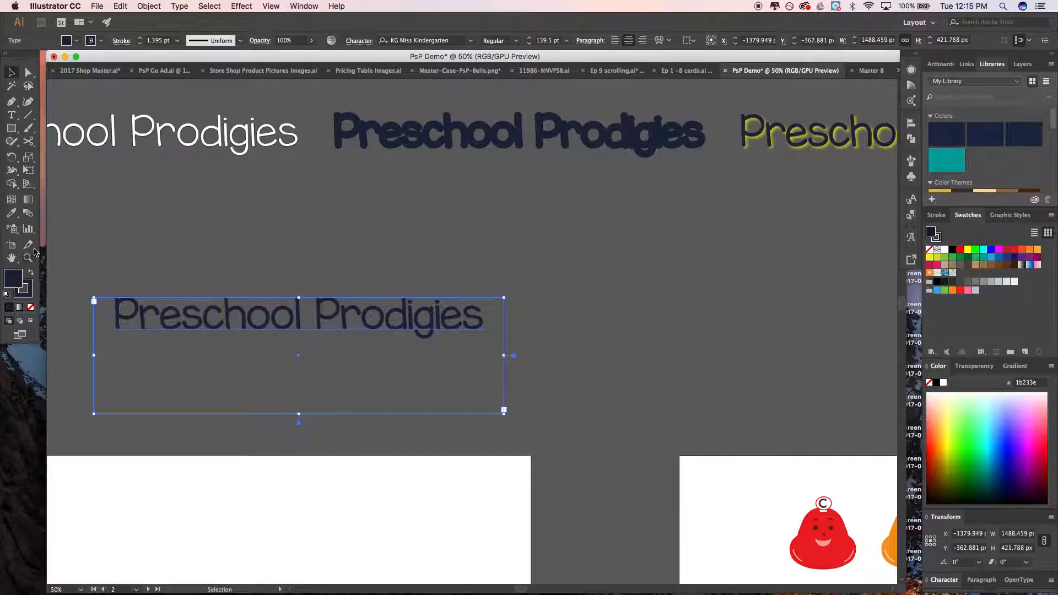
{"action": "scroll", "coordinate": [155, 223], "scroll_direction": "down", "scroll_amount": 2}
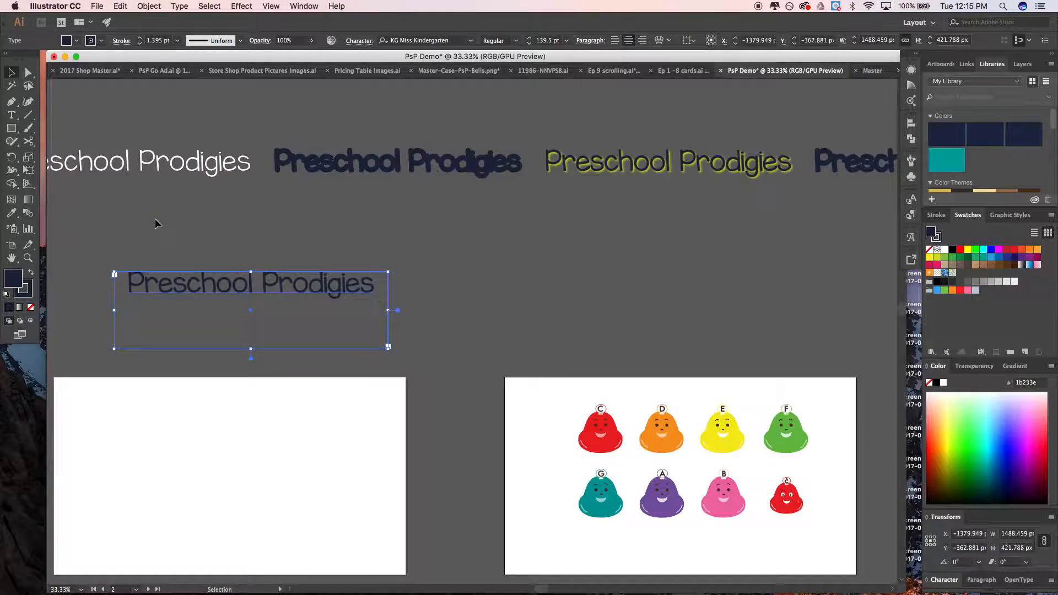
{"action": "left_click", "coordinate": [155, 223]}
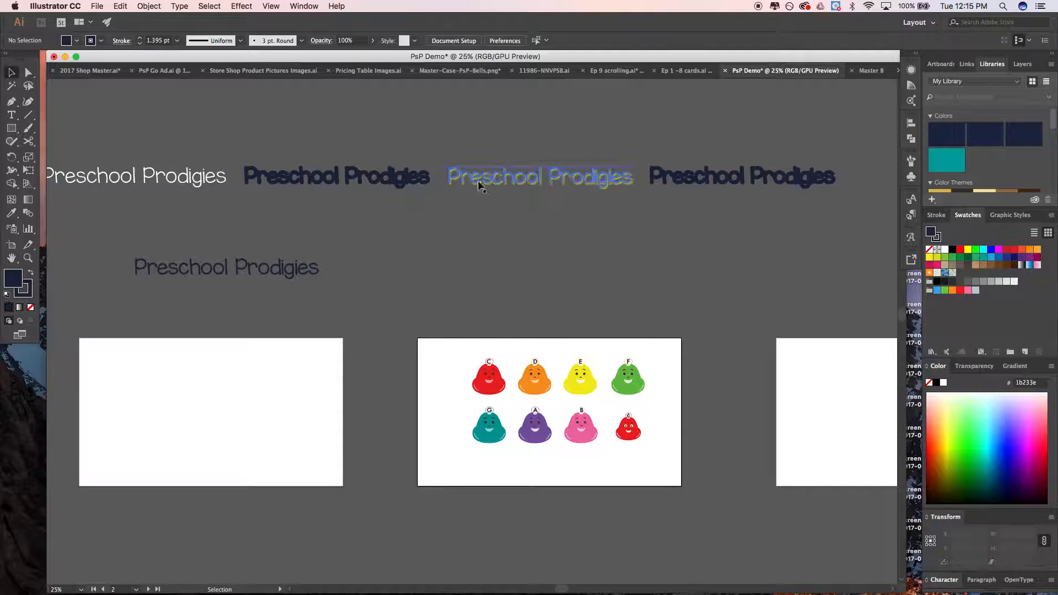
Duplicate the navy Preschool Prodigies text straight up above the row of styled copies and clear the selection
{"action": "left_click", "coordinate": [510, 190]}
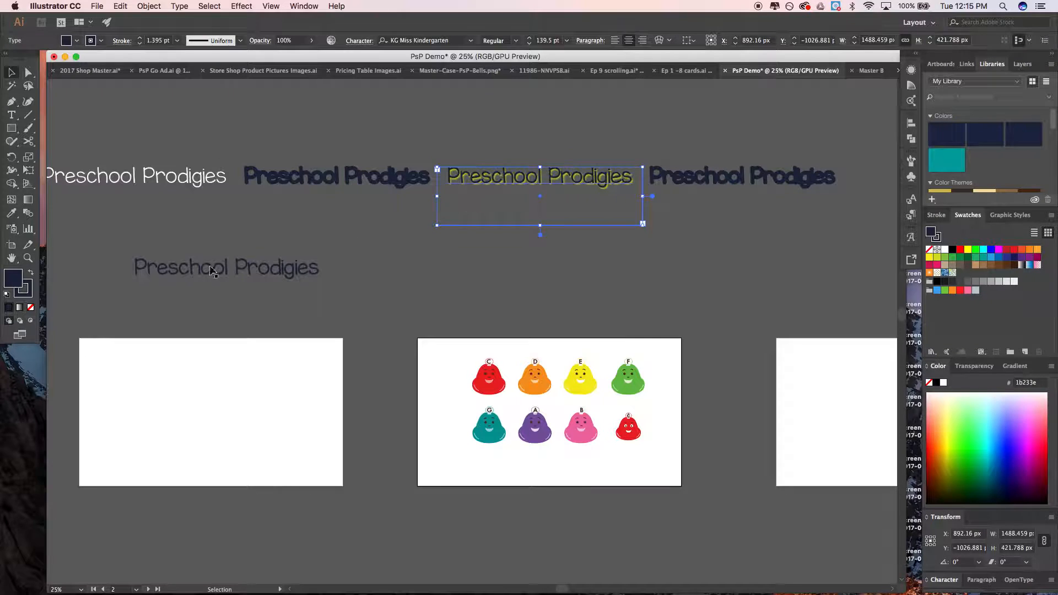
{"action": "left_click_drag", "start_coordinate": [210, 268], "coordinate": [247, 107]}
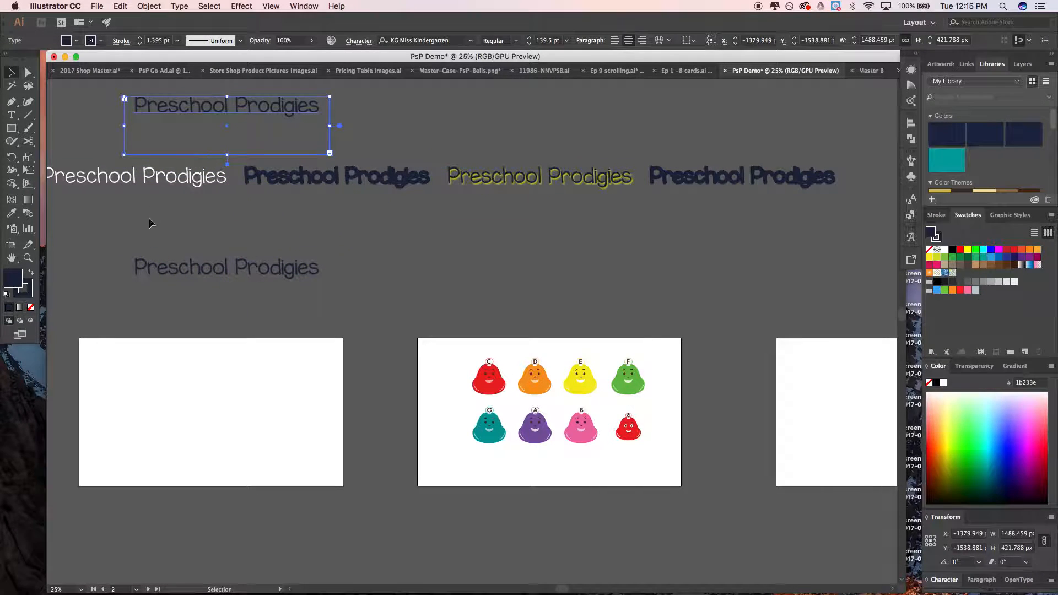
{"action": "left_click", "coordinate": [149, 218]}
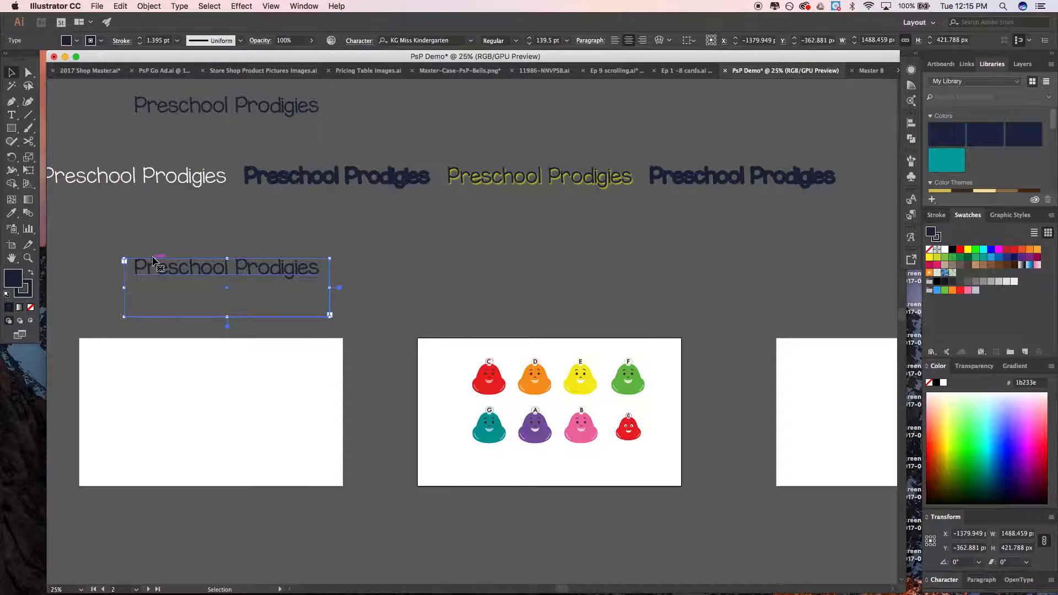
Apply a horizontal Arc envelope warp with 5% bend to the navy Preschool Prodigies text above the first artboard
{"action": "scroll", "coordinate": [205, 237], "scroll_direction": "left", "scroll_amount": 3}
{"action": "scroll", "coordinate": [205, 237], "scroll_direction": "left", "scroll_amount": 5}
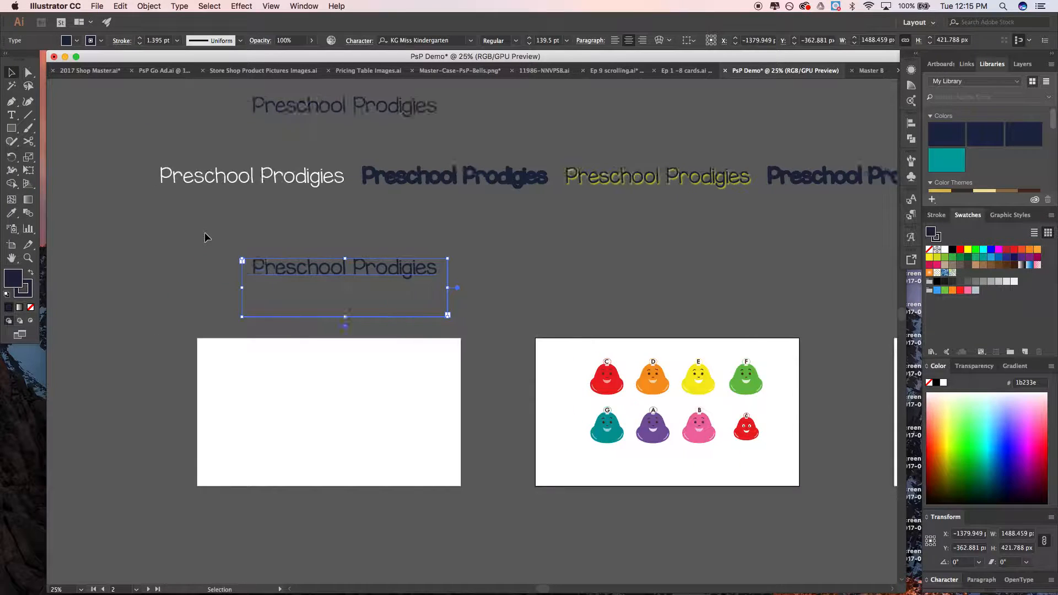
{"action": "scroll", "coordinate": [432, 283], "scroll_direction": "up", "scroll_amount": 2}
{"action": "scroll", "coordinate": [368, 278], "scroll_direction": "left", "scroll_amount": 3}
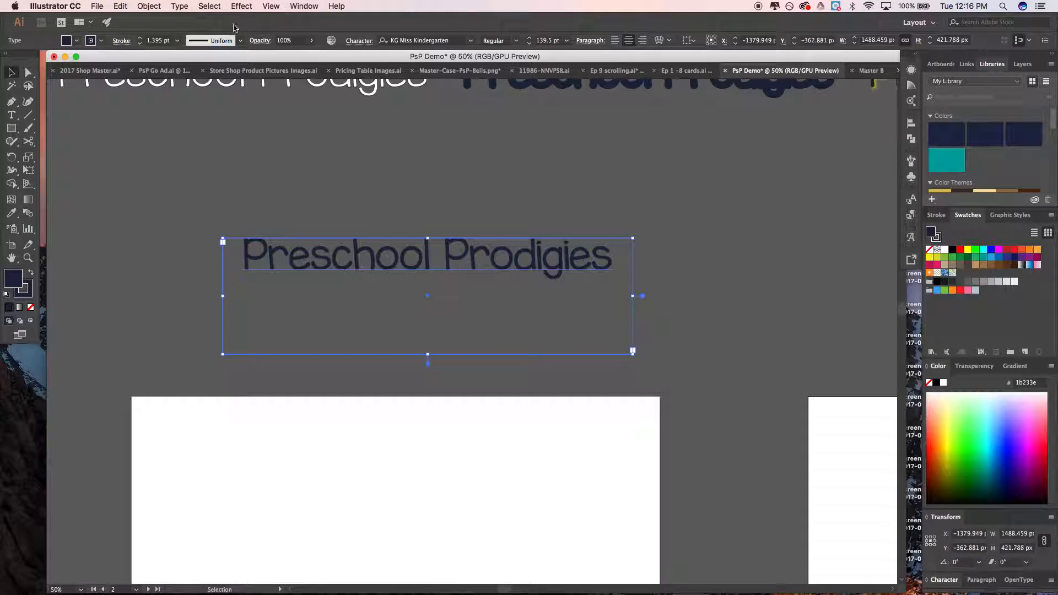
{"action": "left_click", "coordinate": [179, 6]}
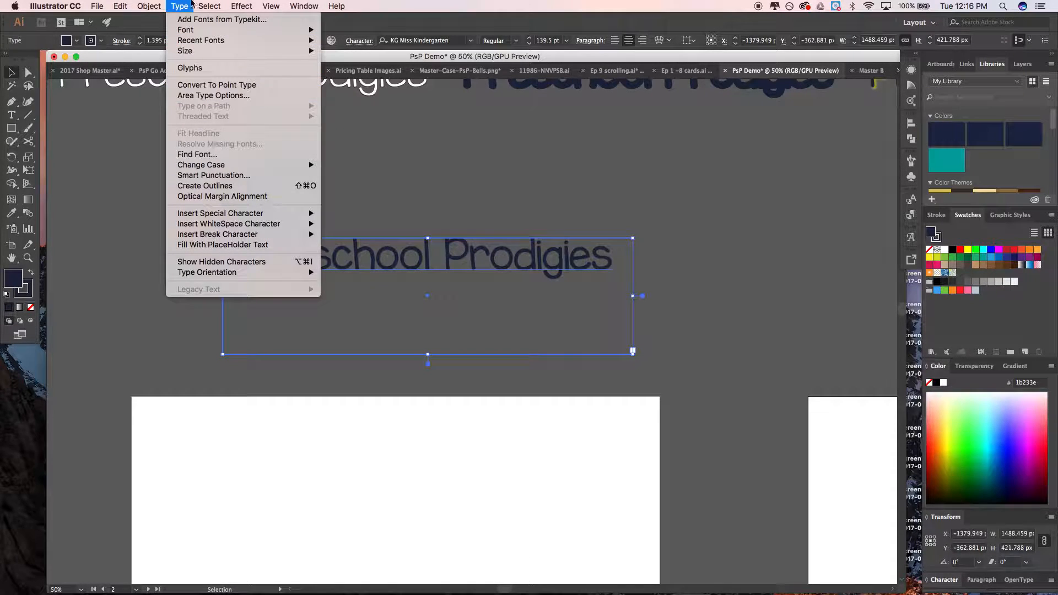
{"action": "mouse_move", "coordinate": [152, 7]}
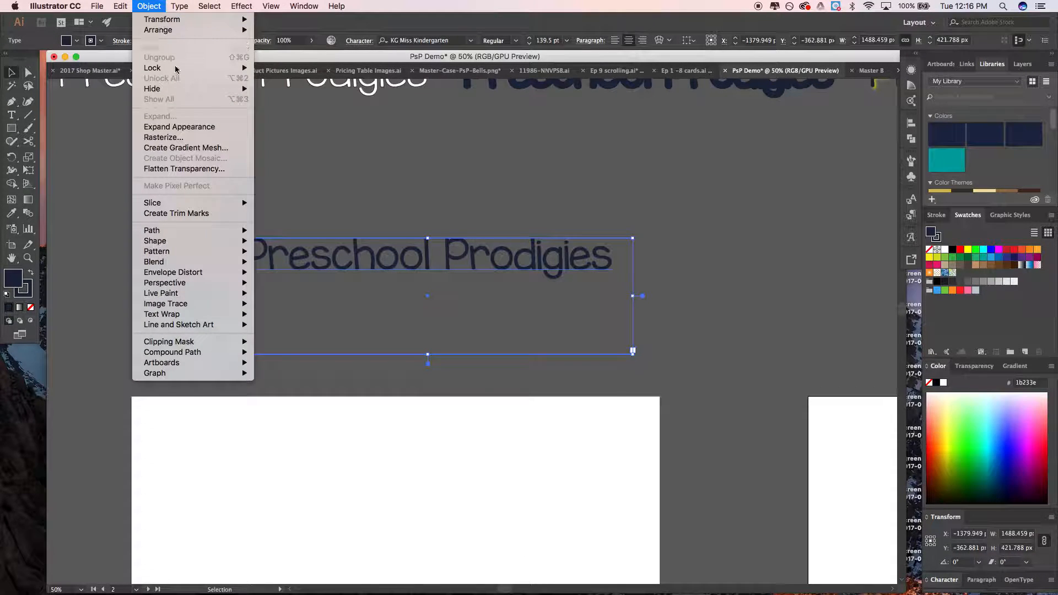
{"action": "mouse_move", "coordinate": [194, 273]}
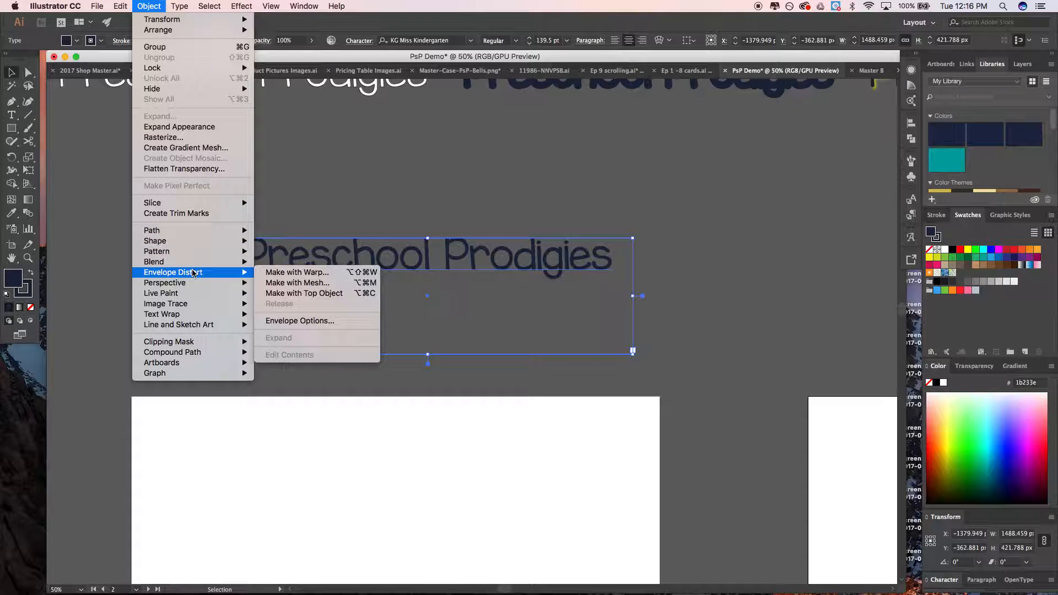
{"action": "left_click", "coordinate": [294, 273]}
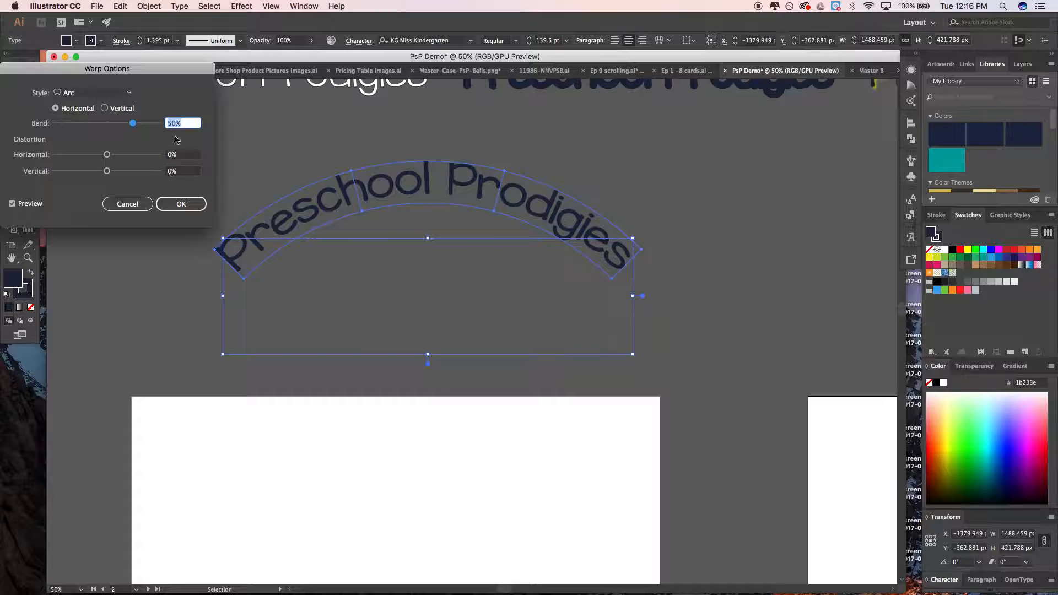
{"action": "type", "text": "5"}
{"action": "left_click", "coordinate": [186, 156]}
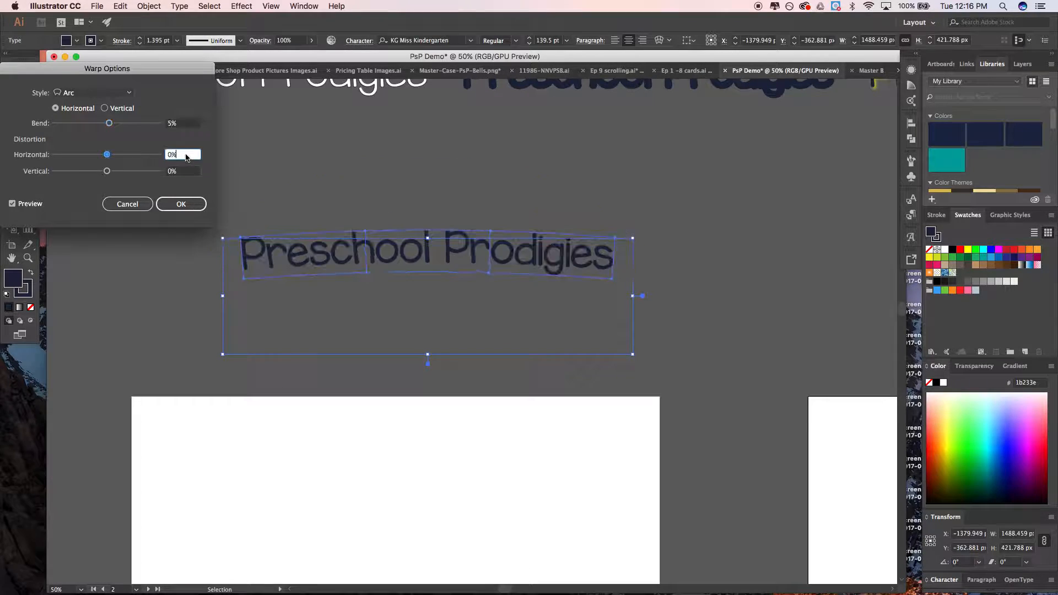
{"action": "left_click", "coordinate": [194, 206]}
{"action": "left_click", "coordinate": [180, 205]}
{"action": "left_click", "coordinate": [97, 189]}
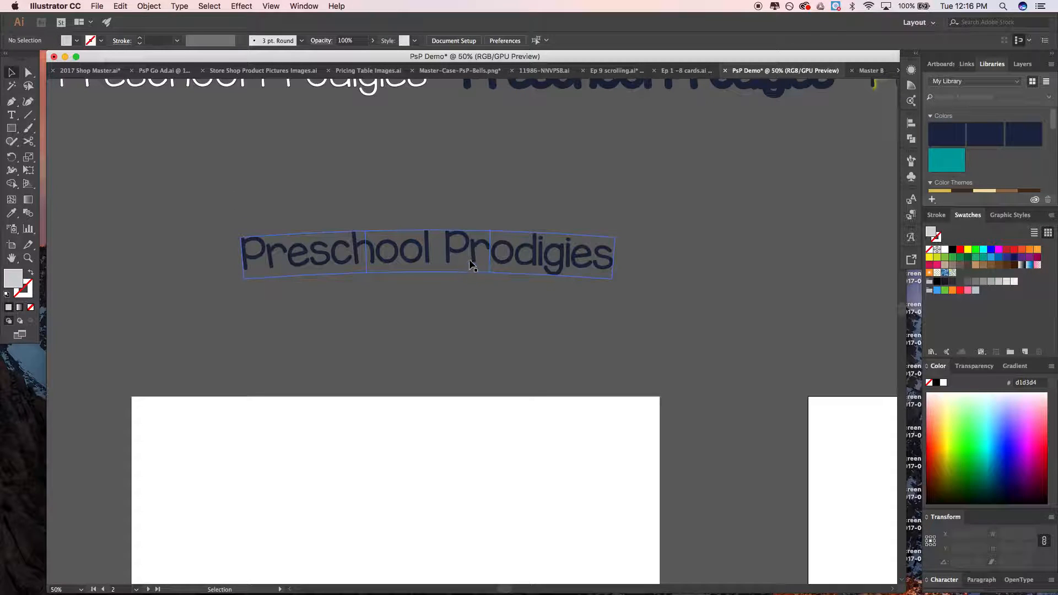
Move the arced Preschool Prodigies text straight down onto the upper part of the first artboard and deselect it
{"action": "scroll", "coordinate": [471, 264], "scroll_direction": "down", "scroll_amount": 1}
{"action": "left_click_drag", "start_coordinate": [471, 265], "coordinate": [470, 411]}
{"action": "left_click", "coordinate": [468, 336]}
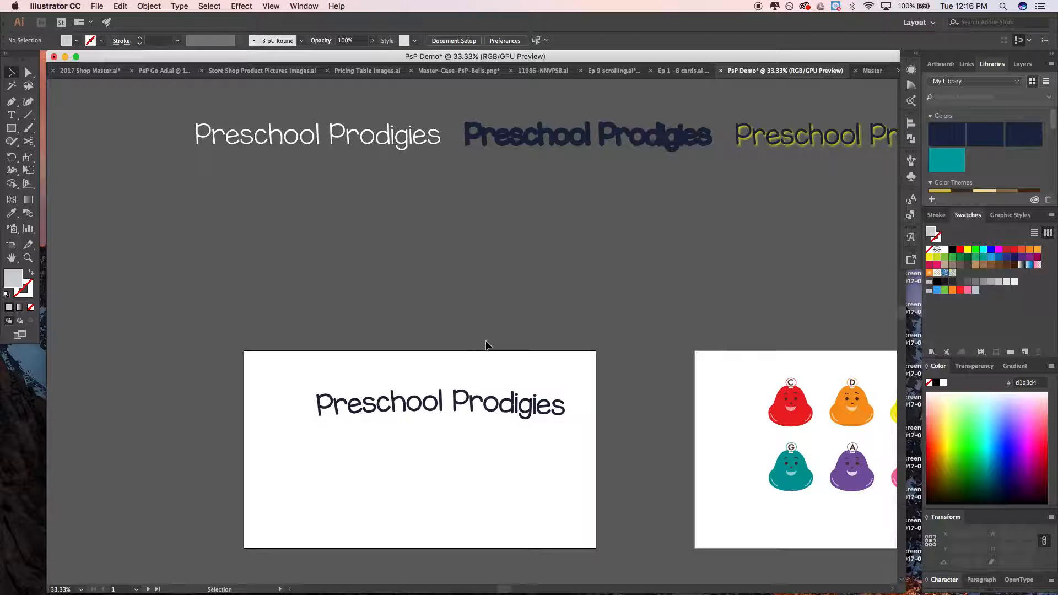
Edit the text inside the warped envelope, add a second line reading Playground, and leave envelope editing
{"action": "left_click", "coordinate": [473, 404]}
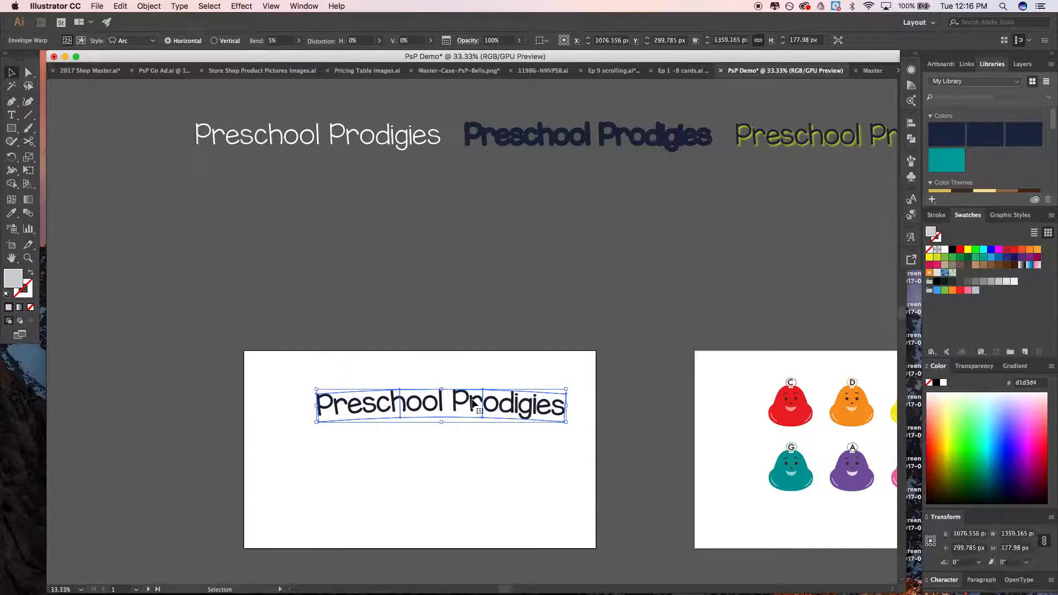
{"action": "double_click", "coordinate": [474, 404]}
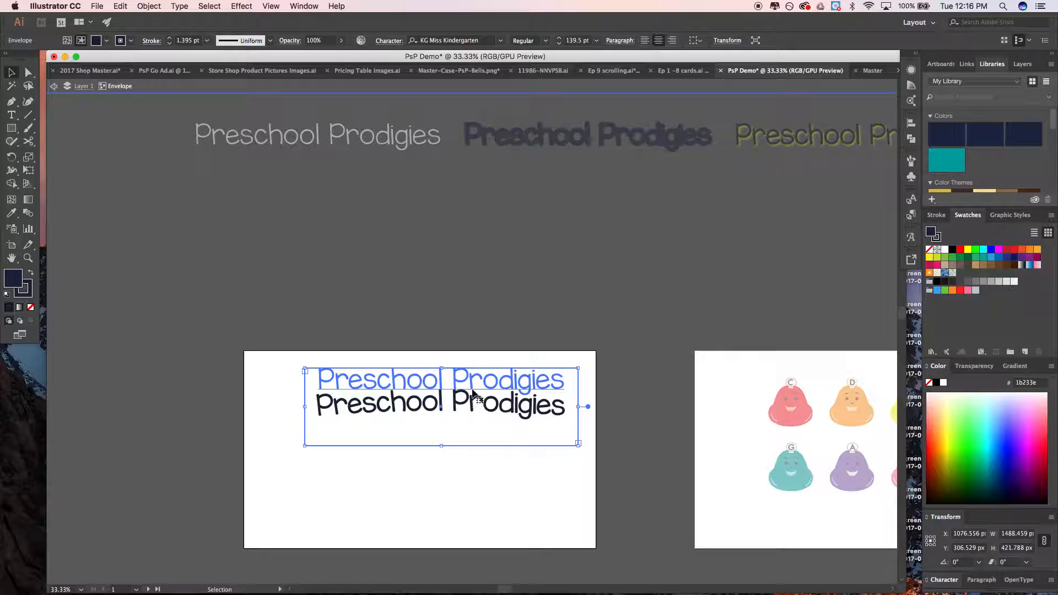
{"action": "key", "text": "Escape"}
{"action": "double_click", "coordinate": [459, 409]}
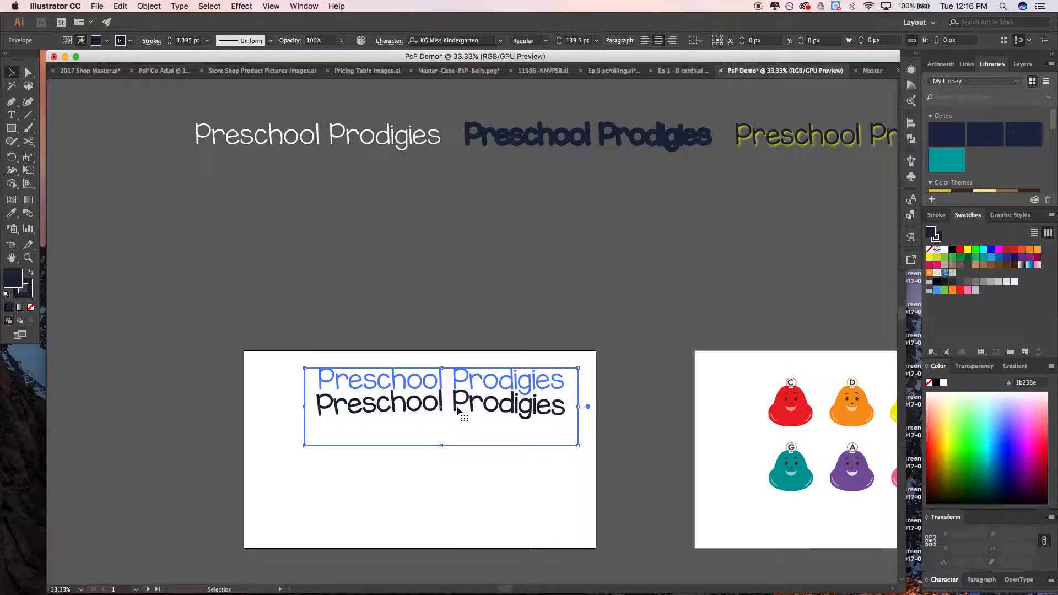
{"action": "double_click", "coordinate": [471, 381]}
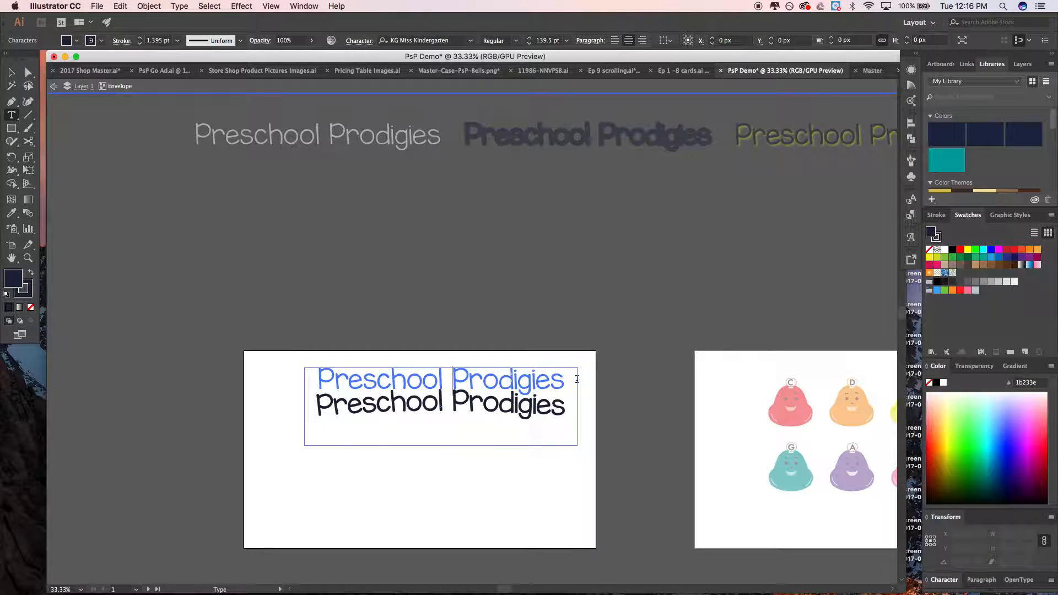
{"action": "left_click", "coordinate": [567, 381]}
{"action": "key", "text": "Return"}
{"action": "type", "text": "Playground"}
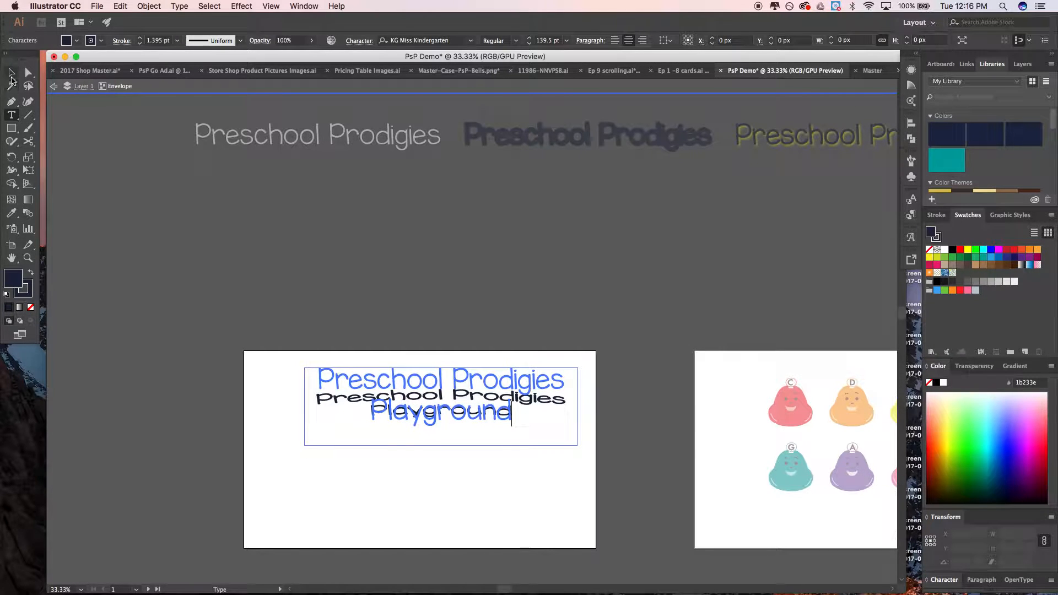
{"action": "key", "text": "Escape"}
{"action": "double_click", "coordinate": [156, 226]}
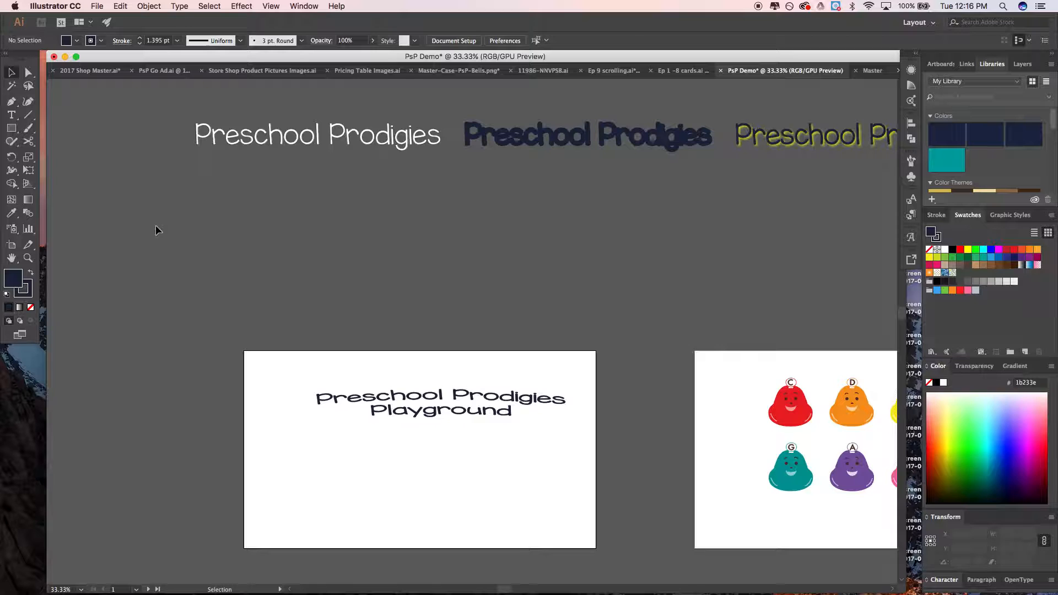
Undo the added Playground line, returning to the single-line arced Preschool Prodigies text on the first artboard
{"action": "key", "text": "super+z"}
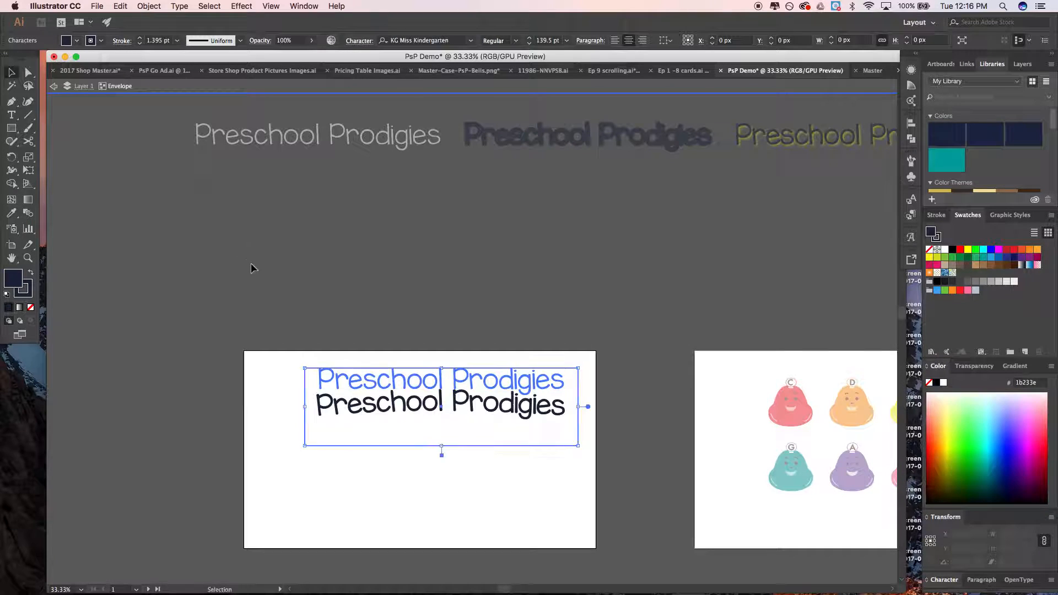
{"action": "key", "text": "super+z"}
{"action": "key", "text": "super+z"}
{"action": "key", "text": "super+z"}
{"action": "key", "text": "super+z"}
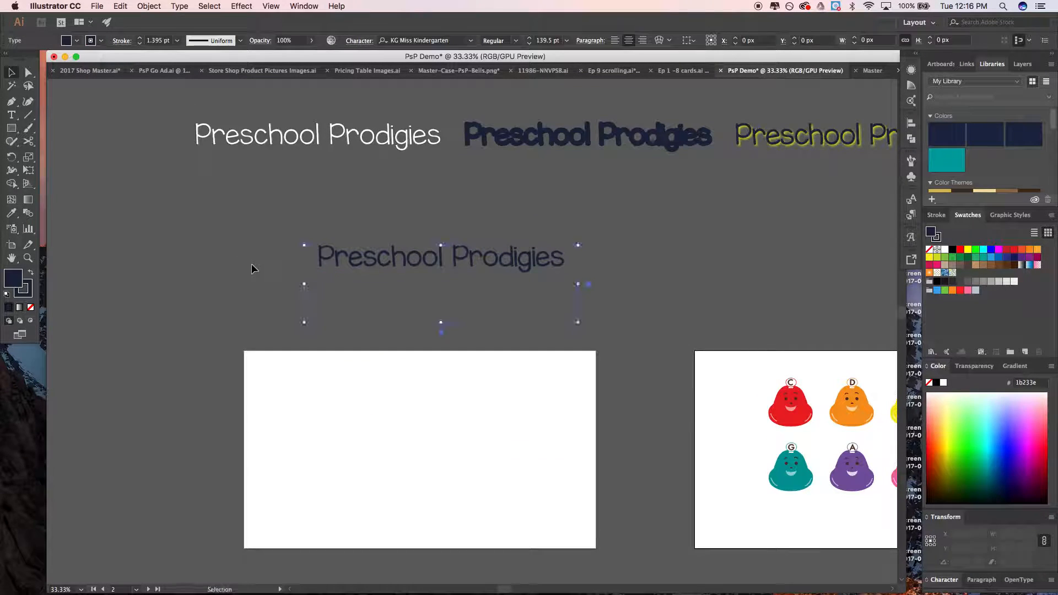
{"action": "key", "text": "super+z"}
{"action": "key", "text": "super+z"}
{"action": "key", "text": "super+z"}
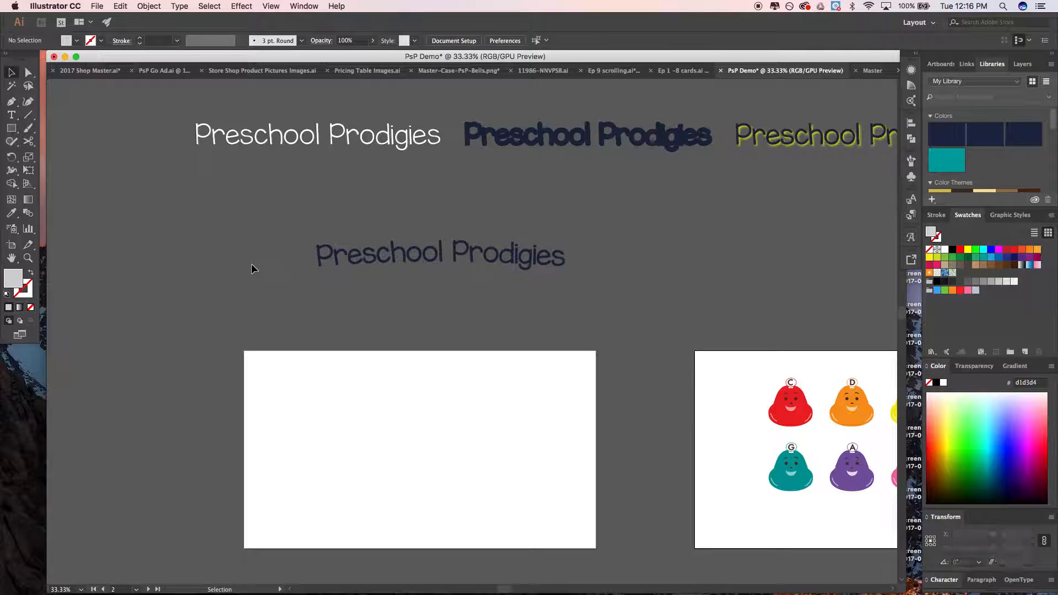
{"action": "key", "text": "super+z"}
{"action": "key", "text": "super+z"}
{"action": "key", "text": "super+z"}
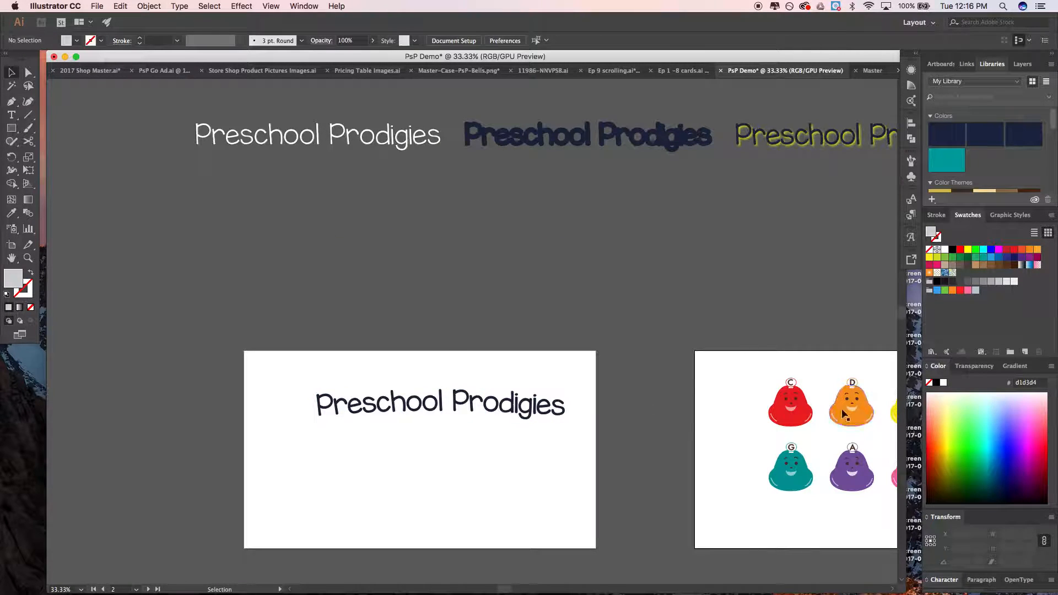
Center the arched "Preschool Prodigies" title horizontally and vertically on its artboard
{"action": "left_click", "coordinate": [462, 403]}
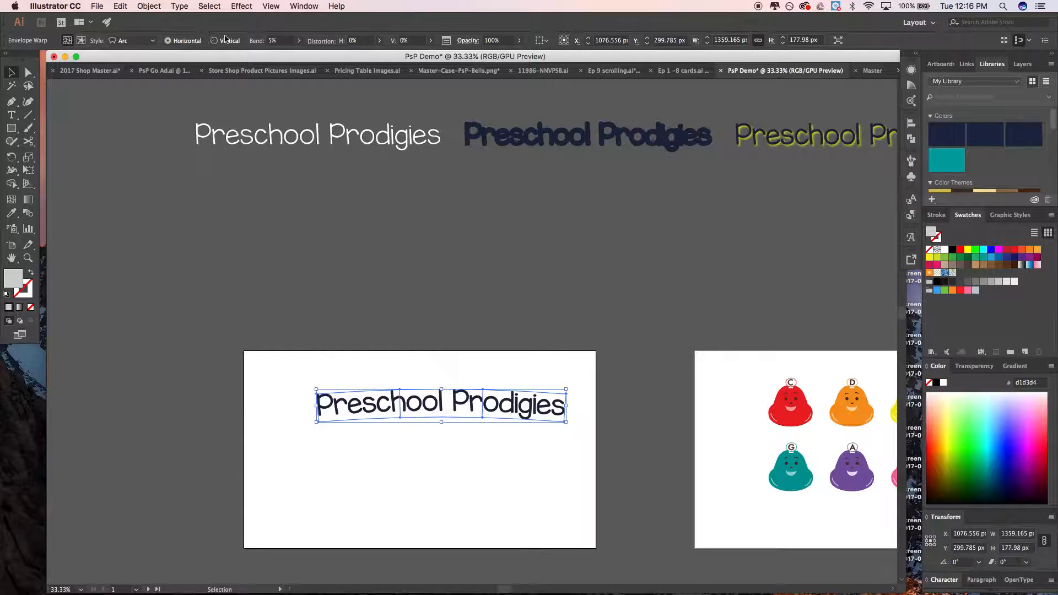
{"action": "left_click", "coordinate": [541, 41]}
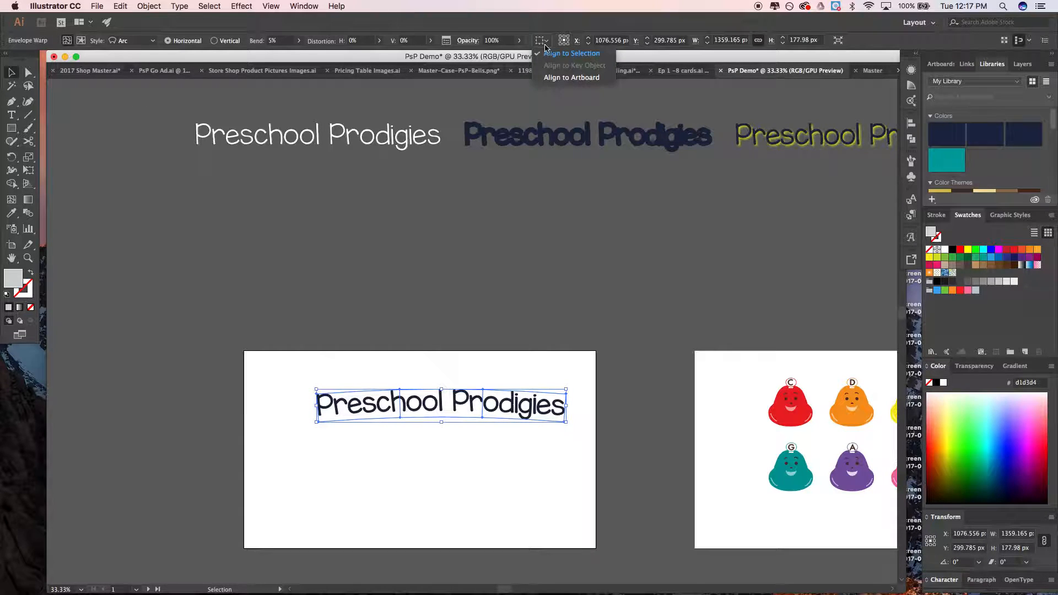
{"action": "left_click", "coordinate": [572, 77]}
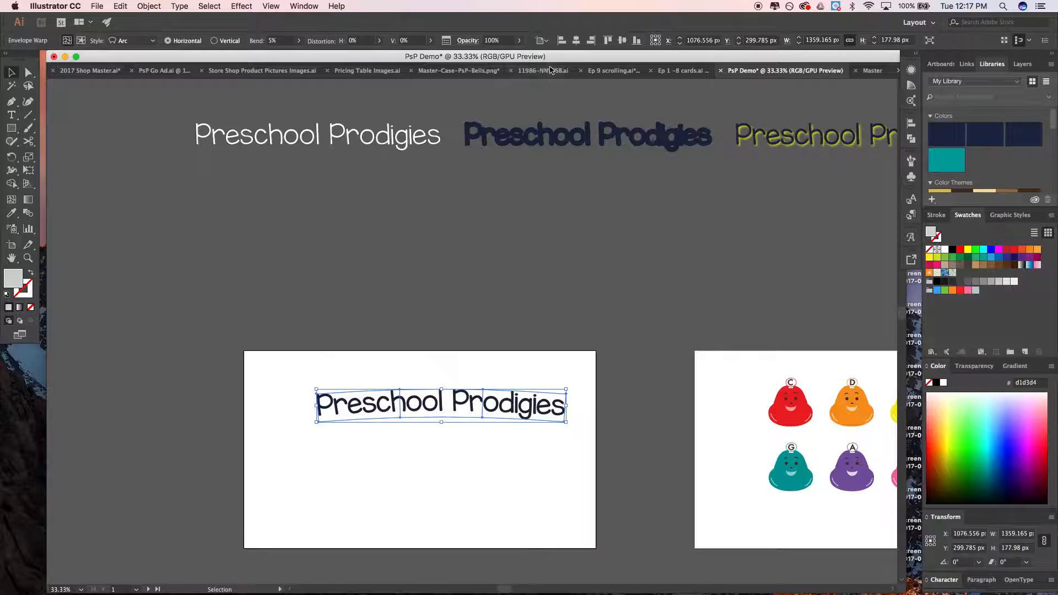
{"action": "left_click", "coordinate": [576, 41]}
{"action": "left_click", "coordinate": [621, 40]}
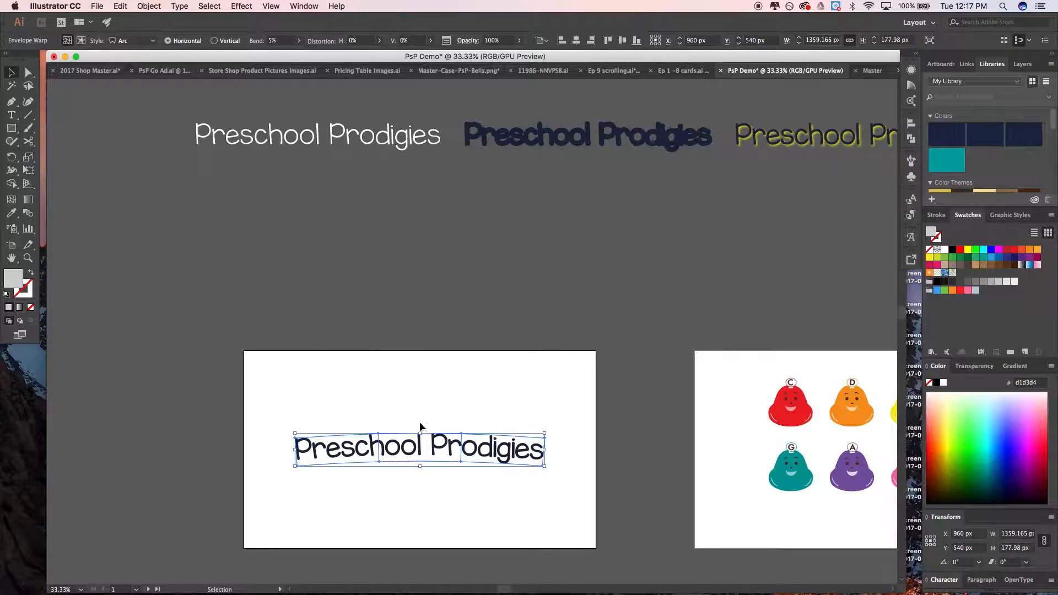
Enlarge the arched title proportionally from its center until it nearly spans the artboard width
{"action": "key", "text": "e"}
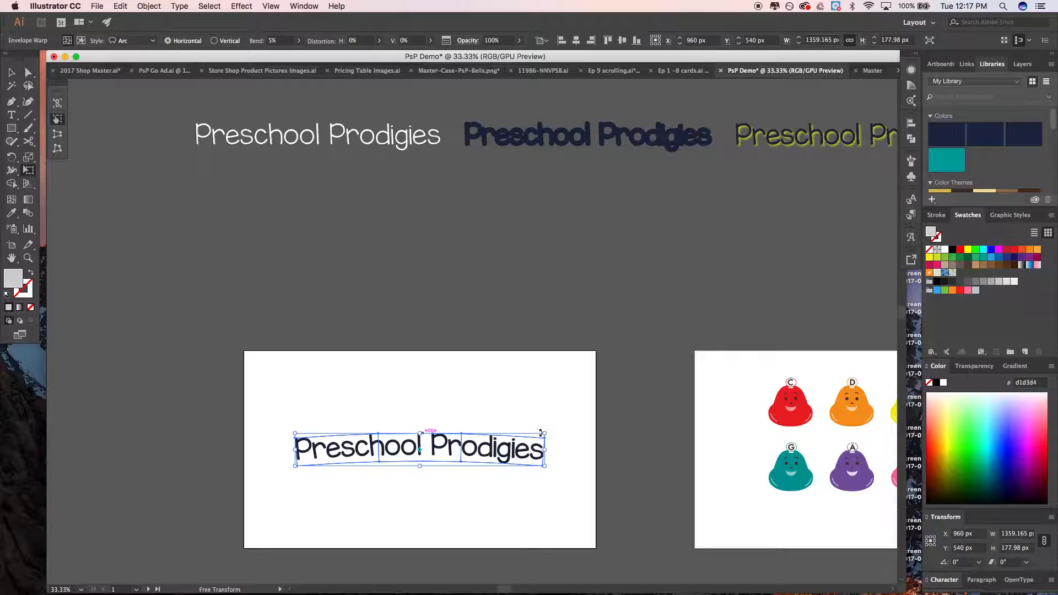
{"action": "left_click_drag", "start_coordinate": [544, 433], "coordinate": [583, 413]}
{"action": "key", "text": "v"}
{"action": "left_click", "coordinate": [583, 338]}
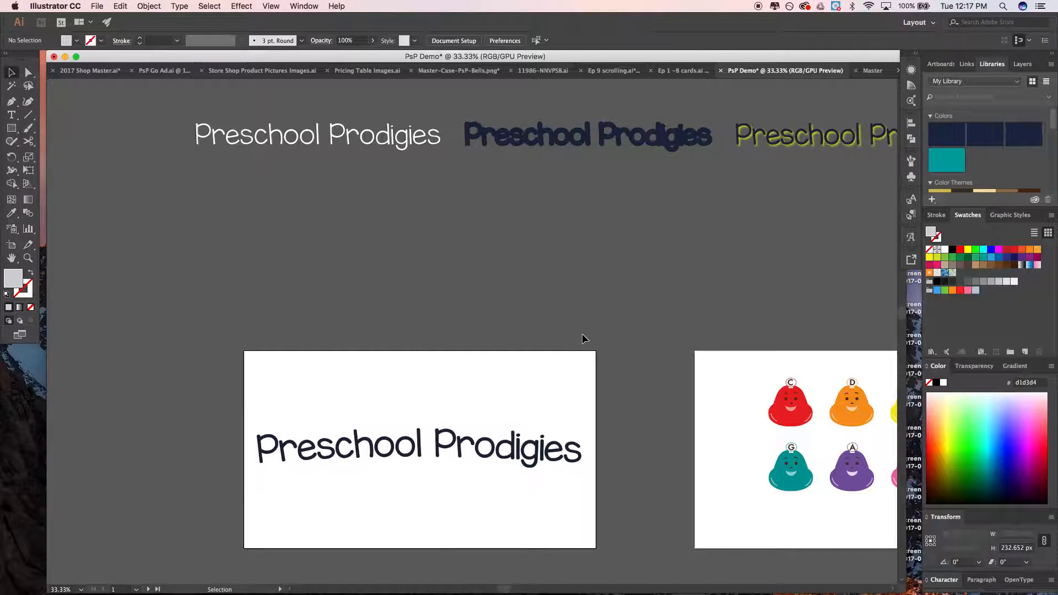
Move the eight-bell artwork from the second artboard onto the title artboard
{"action": "scroll", "coordinate": [585, 339], "scroll_direction": "right", "scroll_amount": 3}
{"action": "scroll", "coordinate": [582, 335], "scroll_direction": "right", "scroll_amount": 2}
{"action": "left_click_drag", "start_coordinate": [582, 338], "coordinate": [364, 473]}
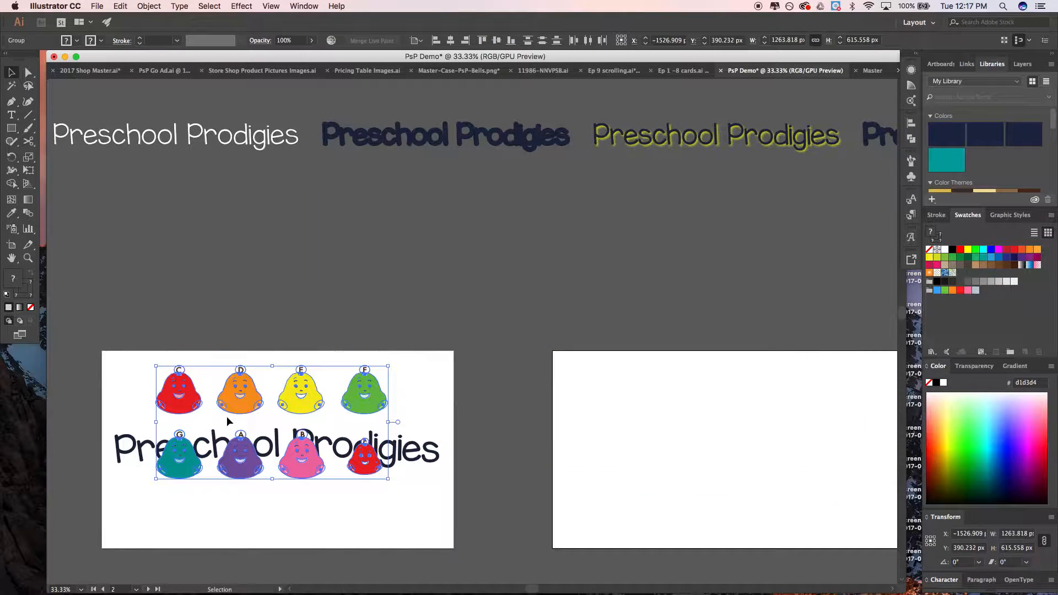
{"action": "scroll", "coordinate": [227, 421], "scroll_direction": "left", "scroll_amount": 3}
{"action": "scroll", "coordinate": [226, 417], "scroll_direction": "up", "scroll_amount": 1}
{"action": "scroll", "coordinate": [298, 417], "scroll_direction": "down", "scroll_amount": 1}
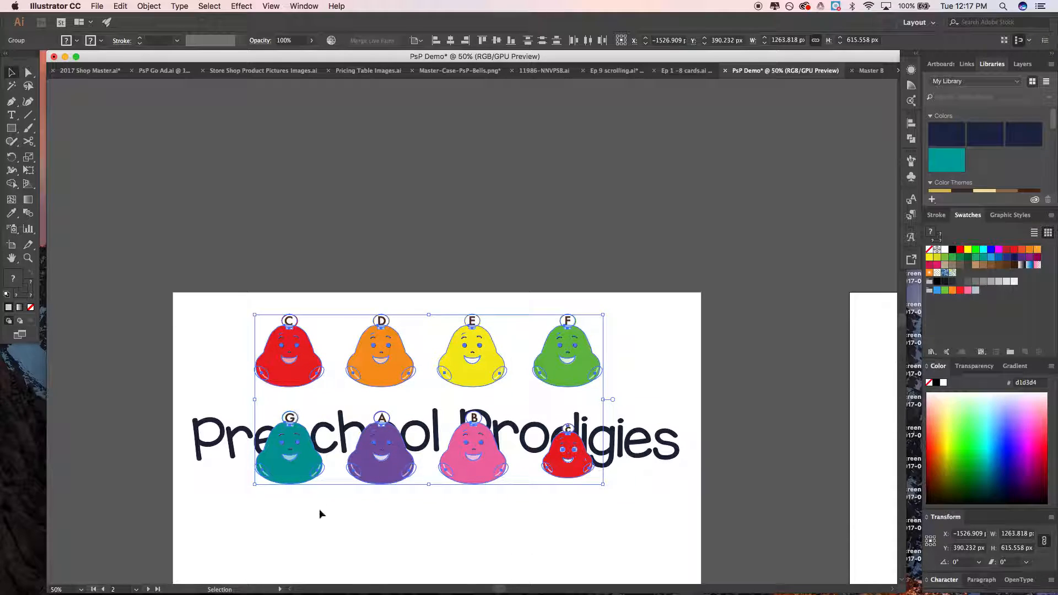
Select all eight bells and move both rows straight up so they sit clear above the title
{"action": "left_click", "coordinate": [320, 503]}
{"action": "left_click_drag", "start_coordinate": [224, 286], "coordinate": [609, 358]}
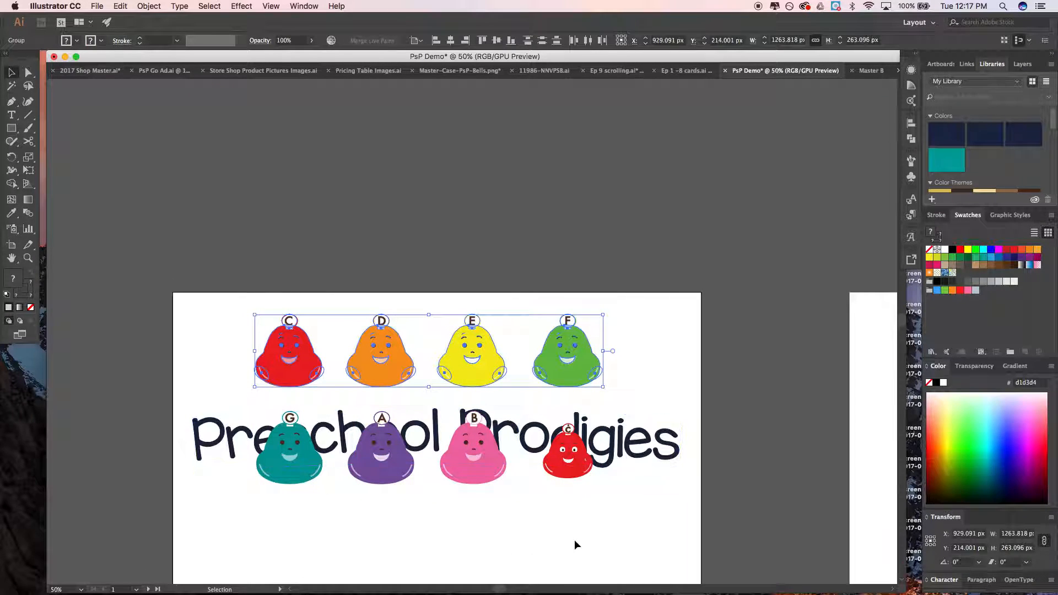
{"action": "left_click", "coordinate": [289, 452], "text": "shift"}
{"action": "left_click", "coordinate": [381, 452], "text": "shift"}
{"action": "left_click", "coordinate": [472, 452], "text": "shift"}
{"action": "left_click", "coordinate": [557, 451], "text": "shift"}
{"action": "left_click_drag", "start_coordinate": [557, 451], "coordinate": [551, 354]}
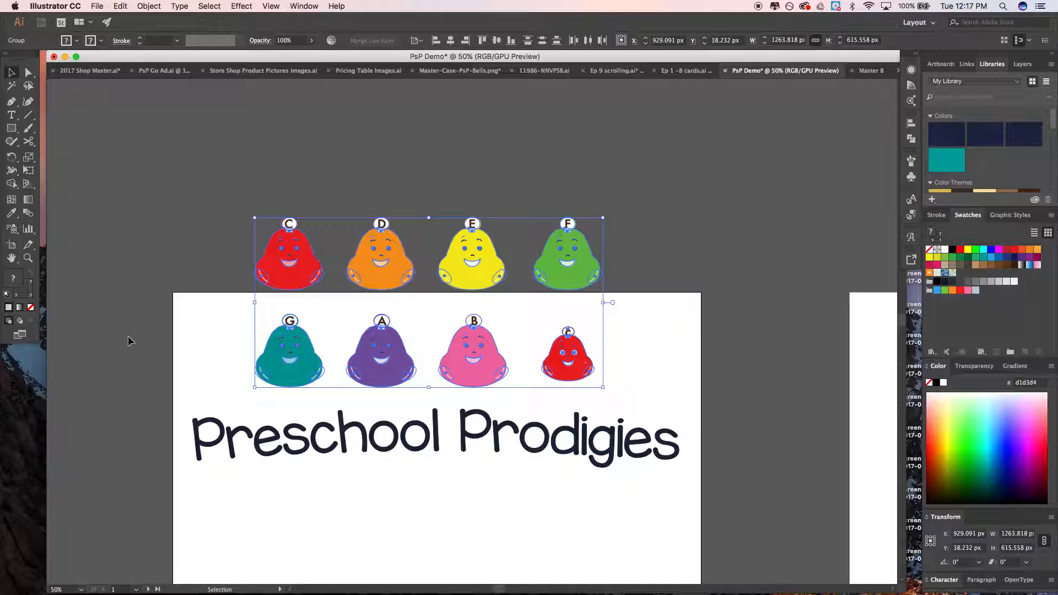
{"action": "left_click", "coordinate": [128, 341]}
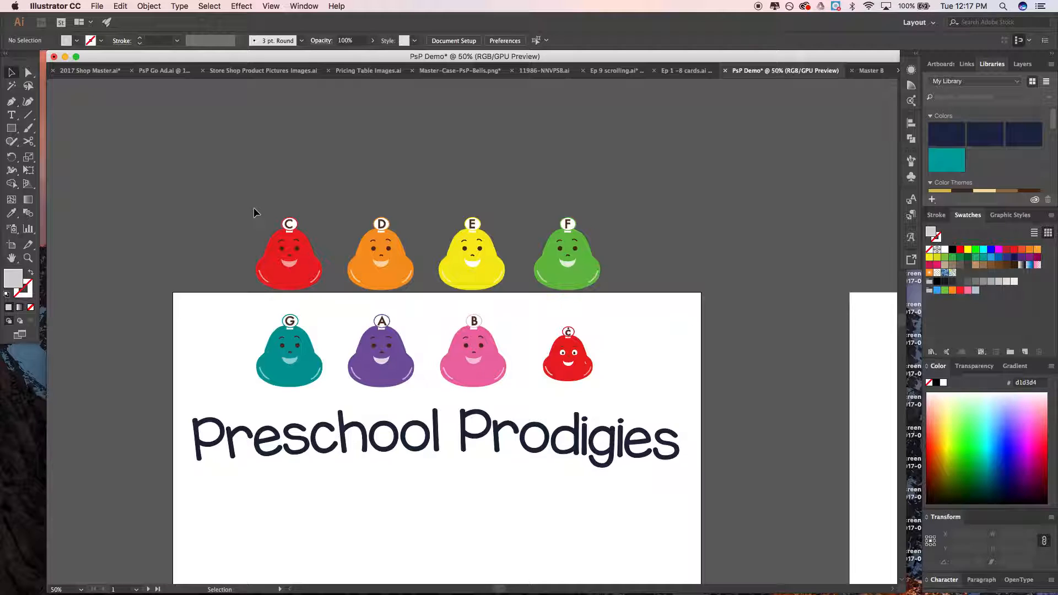
Move the G, A, B and small red C bells up beside the F bell to form one row
{"action": "scroll", "coordinate": [280, 242], "scroll_direction": "up", "scroll_amount": 1}
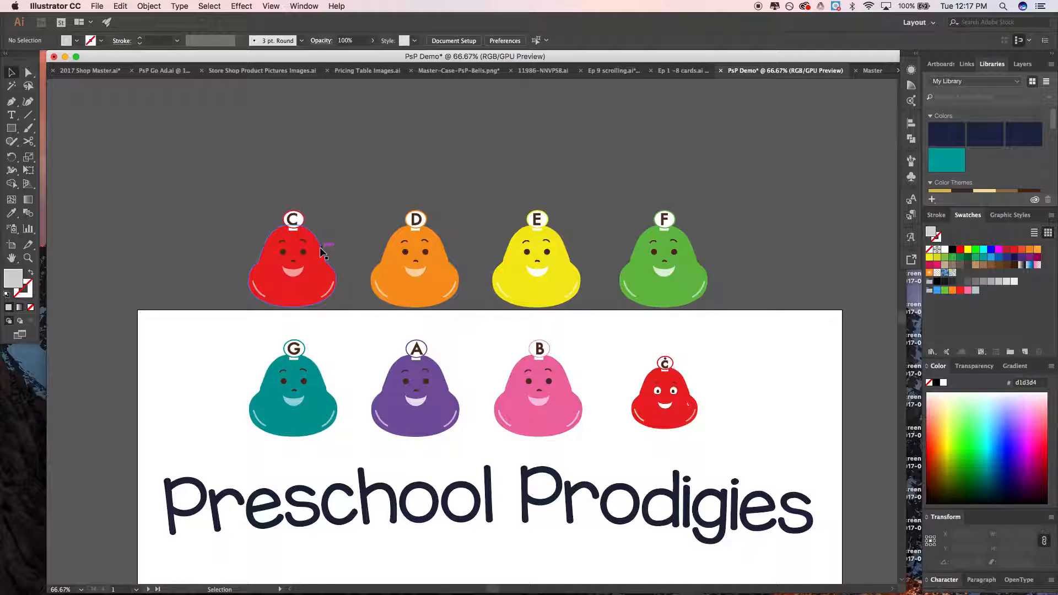
{"action": "left_click", "coordinate": [282, 282]}
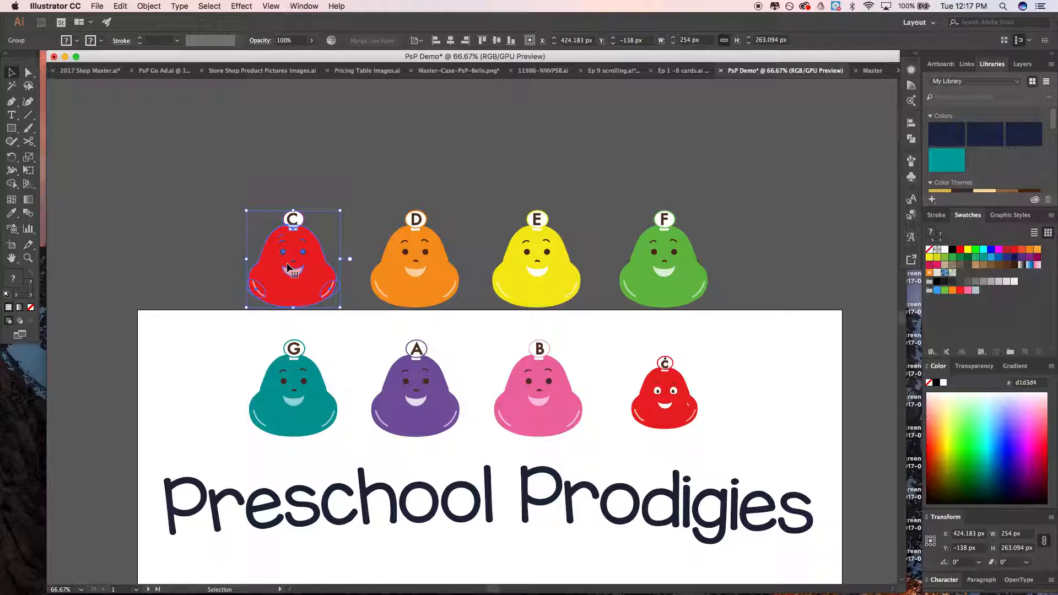
{"action": "left_click_drag", "start_coordinate": [209, 344], "coordinate": [714, 456]}
{"action": "left_click_drag", "start_coordinate": [277, 405], "coordinate": [766, 277]}
{"action": "key", "text": "super+minus"}
{"action": "key", "text": "super+minus"}
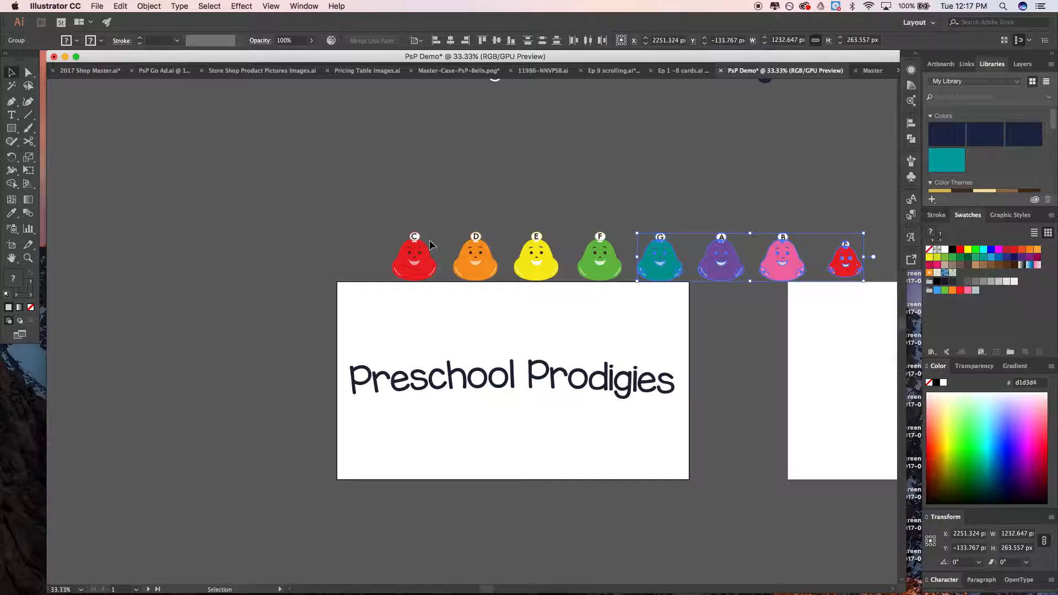
Move the complete row of eight bells down so it is roughly centered above the title
{"action": "left_click_drag", "start_coordinate": [374, 247], "coordinate": [846, 280]}
{"action": "left_click_drag", "start_coordinate": [781, 280], "coordinate": [657, 335]}
{"action": "left_click_drag", "start_coordinate": [268, 288], "coordinate": [300, 298]}
{"action": "key", "text": "super+z"}
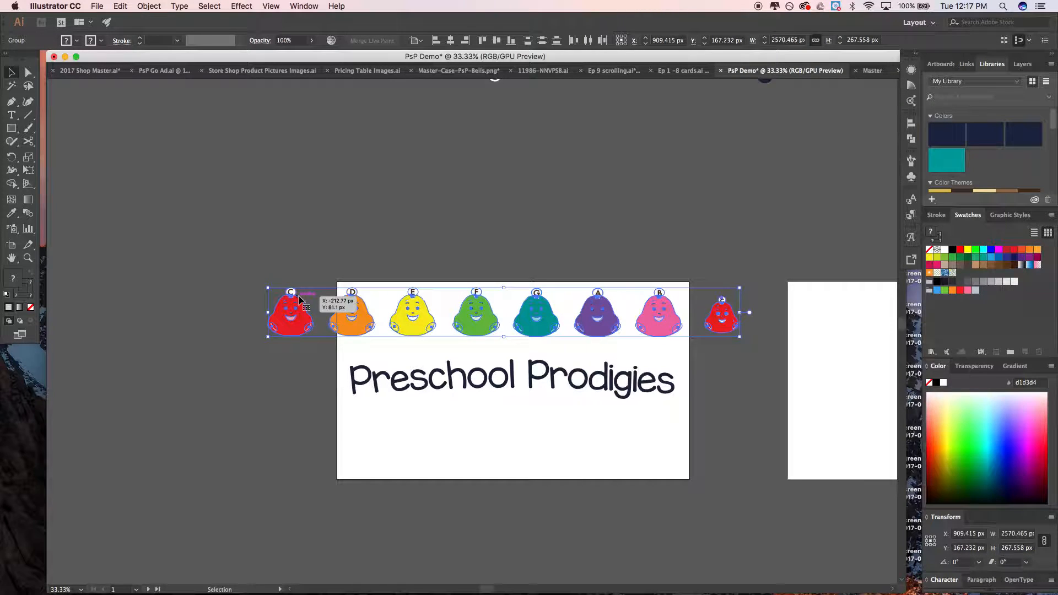
{"action": "left_click", "coordinate": [228, 362]}
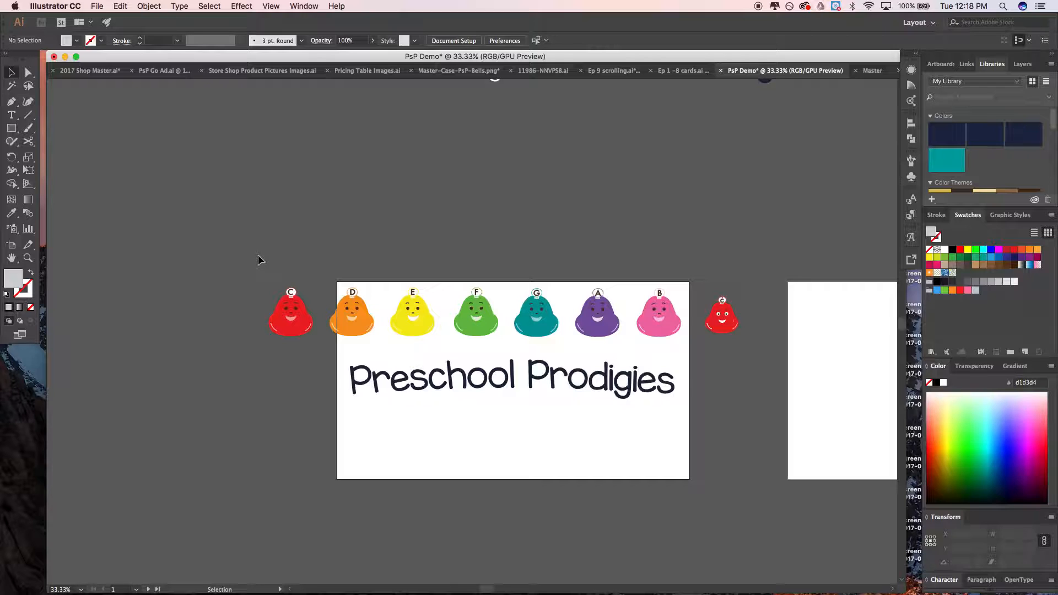
{"action": "scroll", "coordinate": [534, 304], "scroll_direction": "up", "scroll_amount": 1}
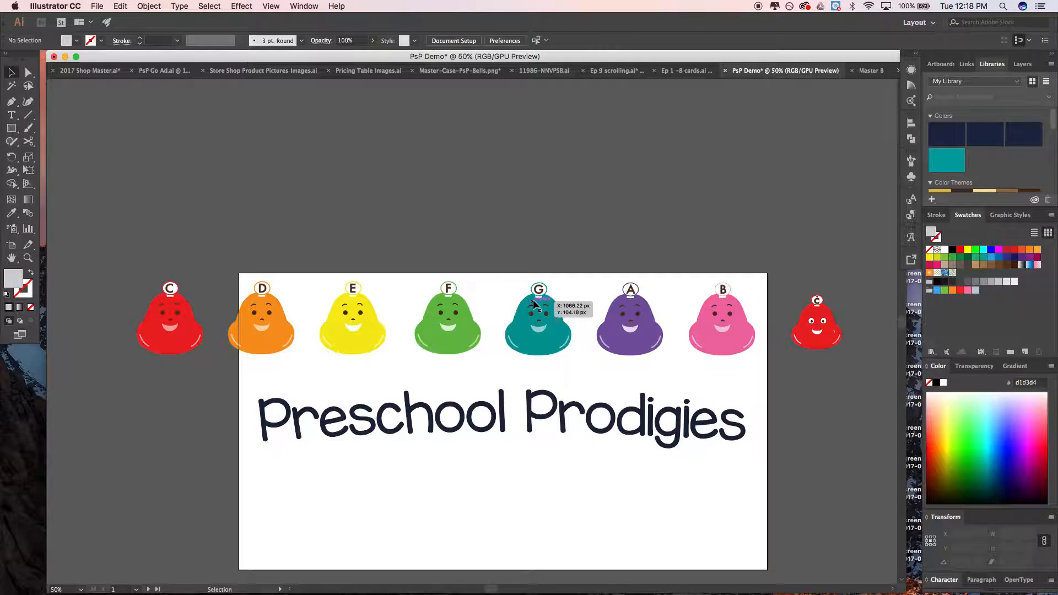
{"action": "left_click_drag", "start_coordinate": [694, 288], "coordinate": [819, 316]}
{"action": "left_click", "coordinate": [168, 425]}
{"action": "left_click_drag", "start_coordinate": [186, 319], "coordinate": [324, 378]}
{"action": "left_click_drag", "start_coordinate": [355, 340], "coordinate": [367, 382]}
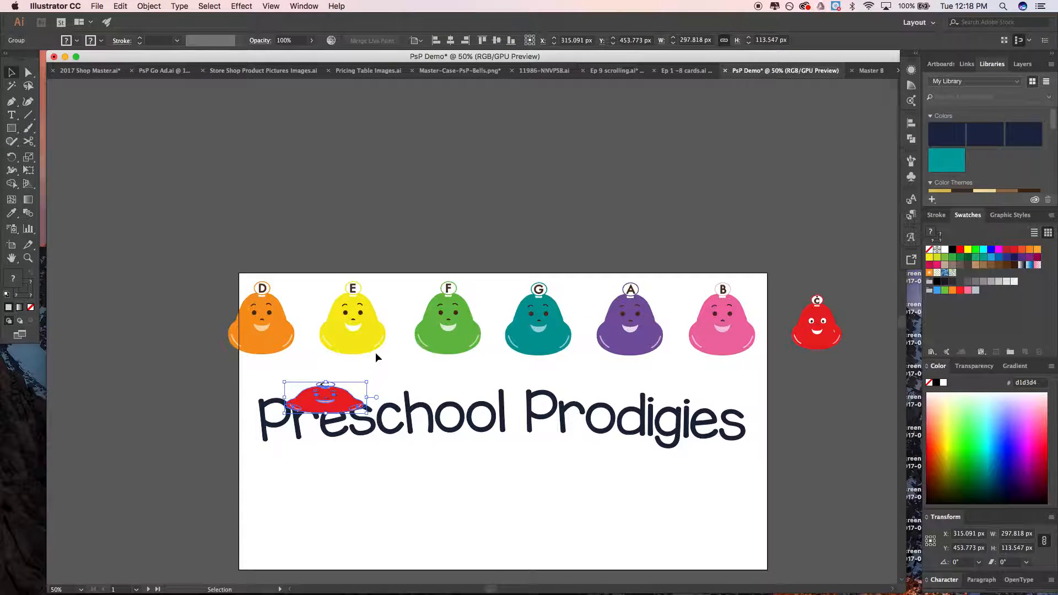
{"action": "key", "text": "super+z"}
{"action": "key", "text": "super+z"}
{"action": "left_click_drag", "start_coordinate": [173, 263], "coordinate": [837, 349]}
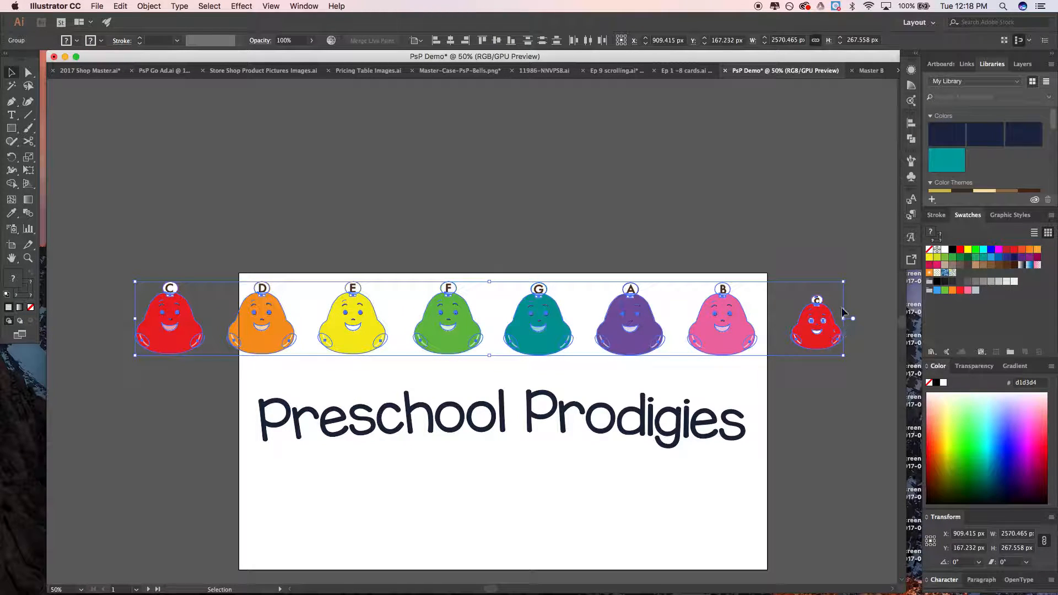
{"action": "left_click", "coordinate": [817, 254]}
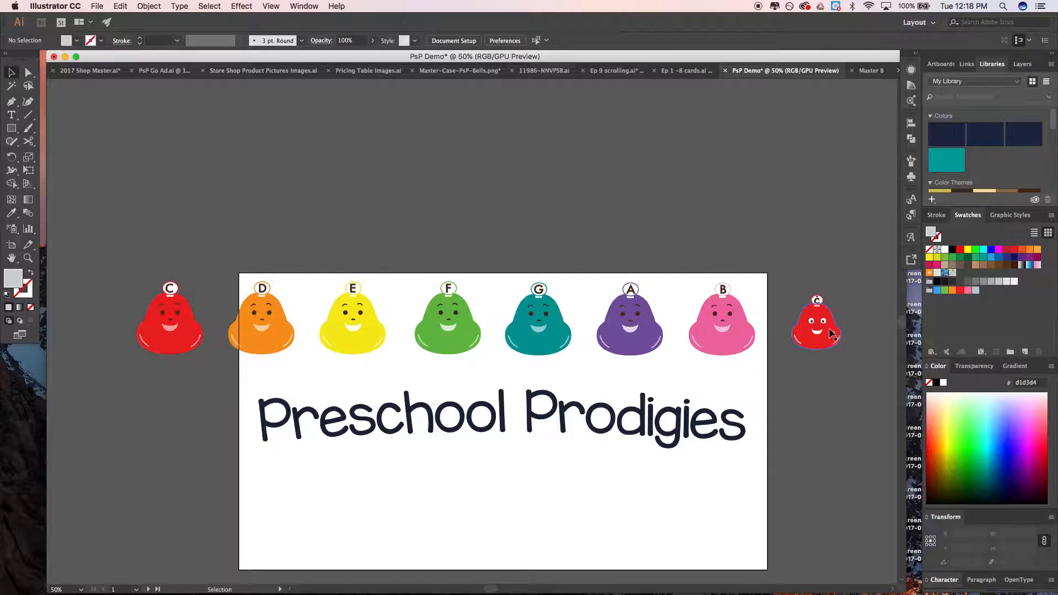
Shift the pink B and small red C bells and the C, D, E and F group inward so both row ends fit the artboard
{"action": "left_click_drag", "start_coordinate": [739, 335], "coordinate": [719, 336]}
{"action": "left_click_drag", "start_coordinate": [792, 339], "coordinate": [710, 338]}
{"action": "left_click_drag", "start_coordinate": [141, 318], "coordinate": [482, 347]}
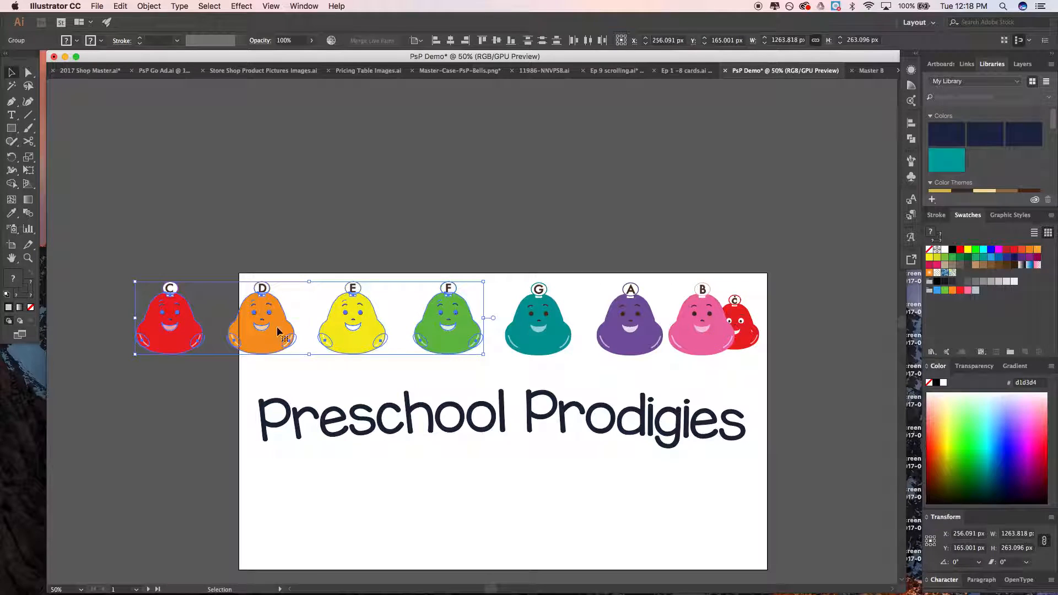
{"action": "left_click_drag", "start_coordinate": [187, 338], "coordinate": [306, 339]}
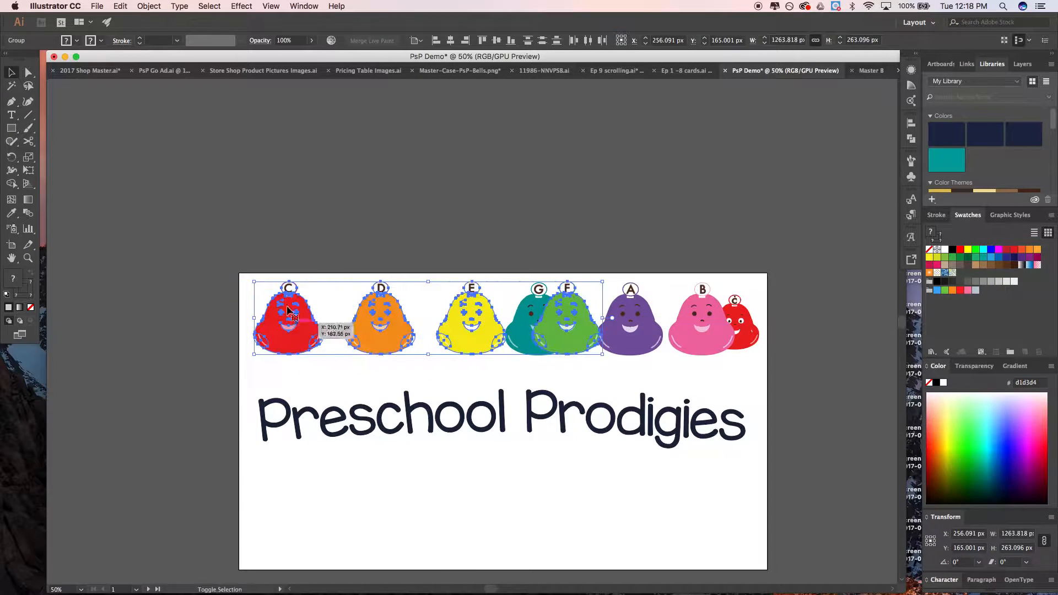
Distribute all eight bells evenly by their horizontal centers, relative to the selection
{"action": "left_click", "coordinate": [255, 264]}
{"action": "left_click", "coordinate": [318, 333]}
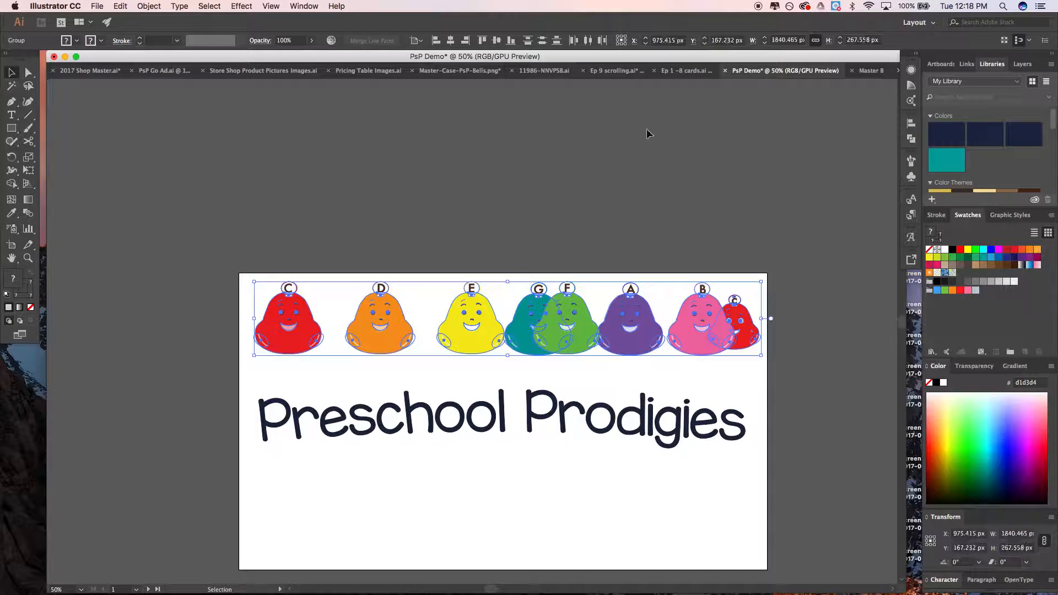
{"action": "left_click", "coordinate": [417, 40]}
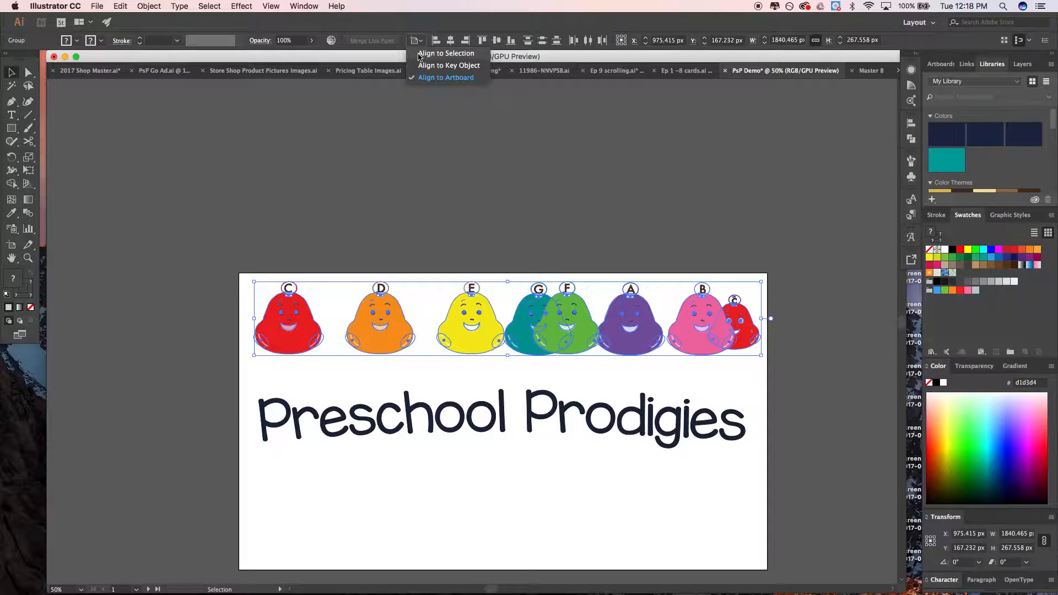
{"action": "left_click", "coordinate": [438, 80]}
{"action": "left_click", "coordinate": [587, 41]}
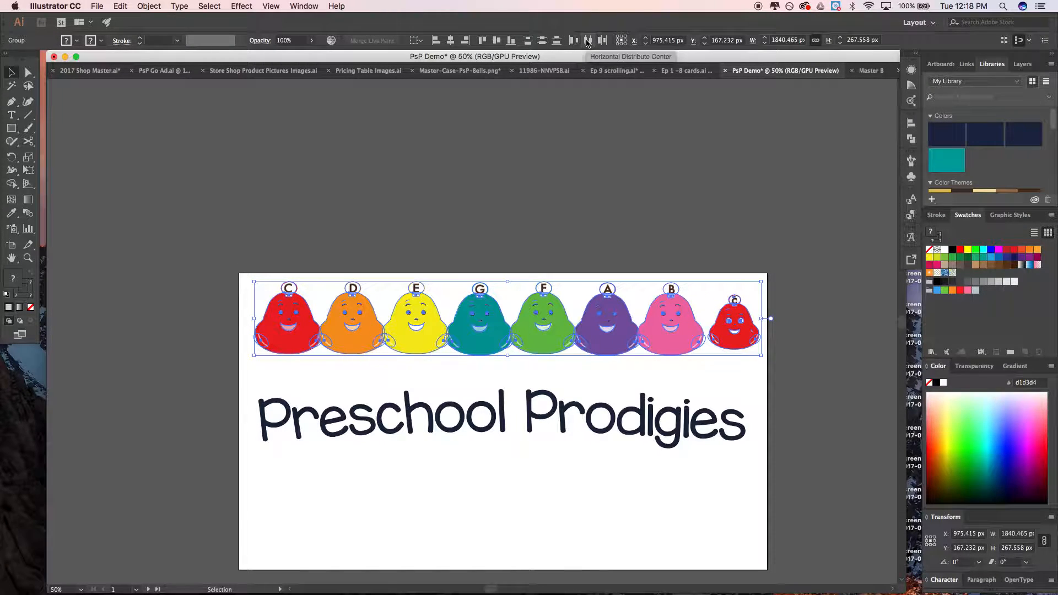
{"action": "left_click", "coordinate": [547, 144]}
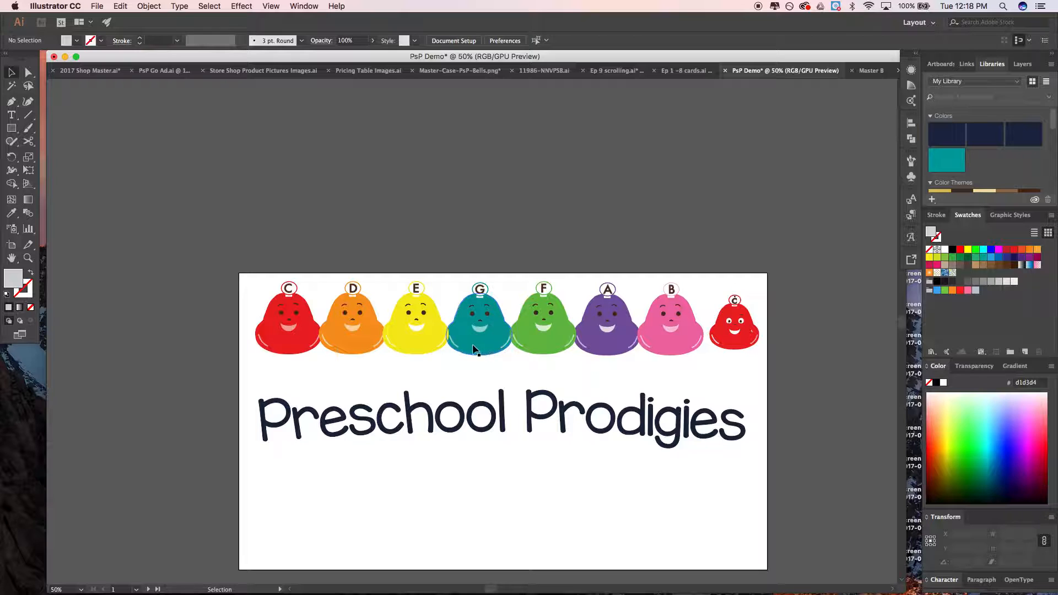
Place the green F bell before the teal G bell and redistribute all eight bells by horizontal centers
{"action": "mouse_move", "coordinate": [479, 343]}
{"action": "left_mouse_down"}
{"action": "mouse_move", "coordinate": [570, 341]}
{"action": "mouse_move", "coordinate": [479, 329]}
{"action": "left_mouse_up"}
{"action": "left_click_drag", "start_coordinate": [573, 325], "coordinate": [558, 325]}
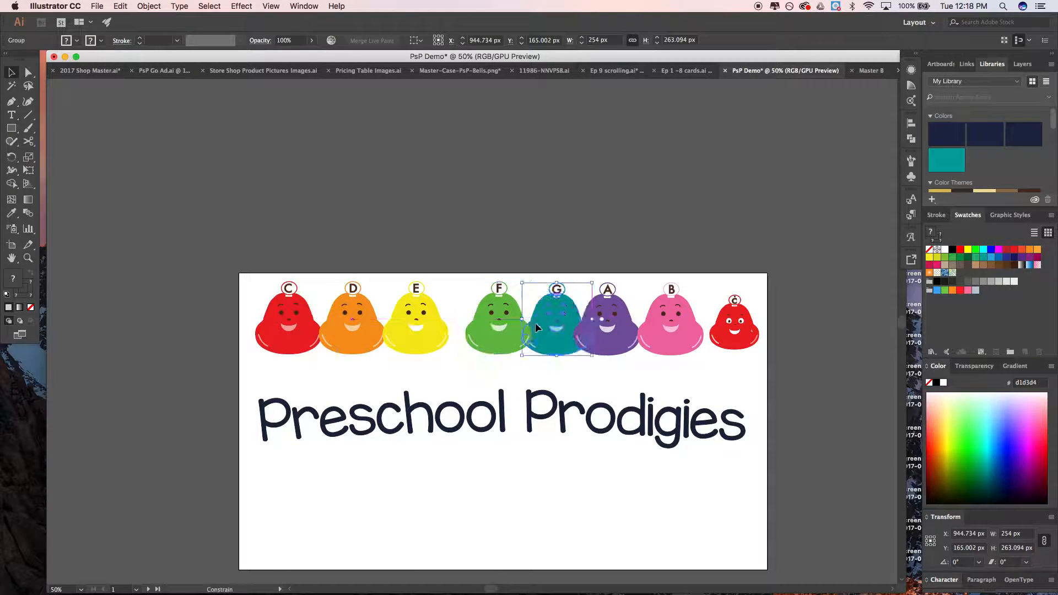
{"action": "left_click_drag", "start_coordinate": [296, 280], "coordinate": [799, 357]}
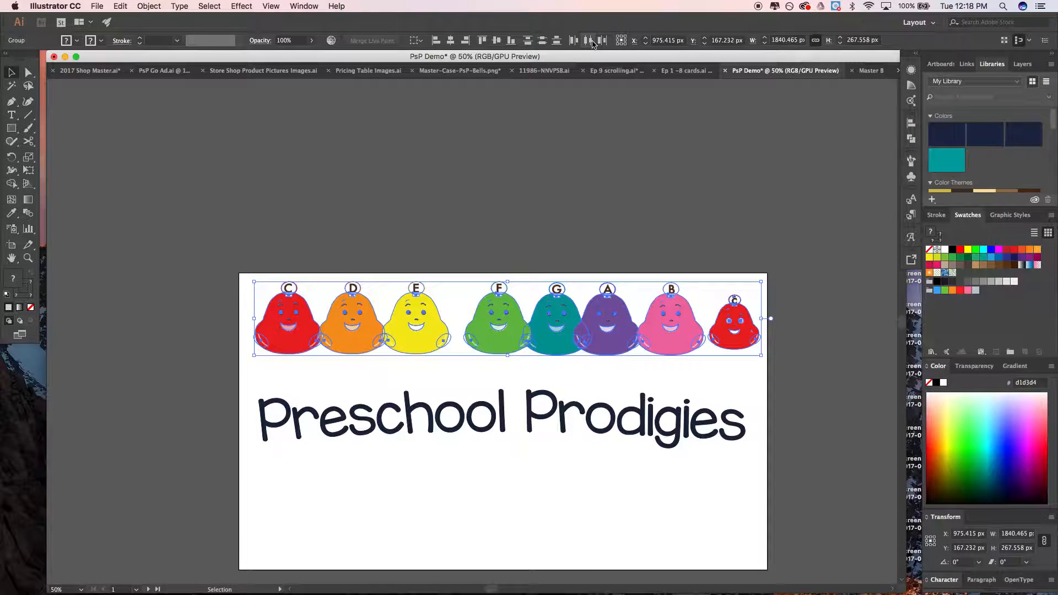
{"action": "left_click", "coordinate": [587, 40]}
{"action": "left_click", "coordinate": [559, 244]}
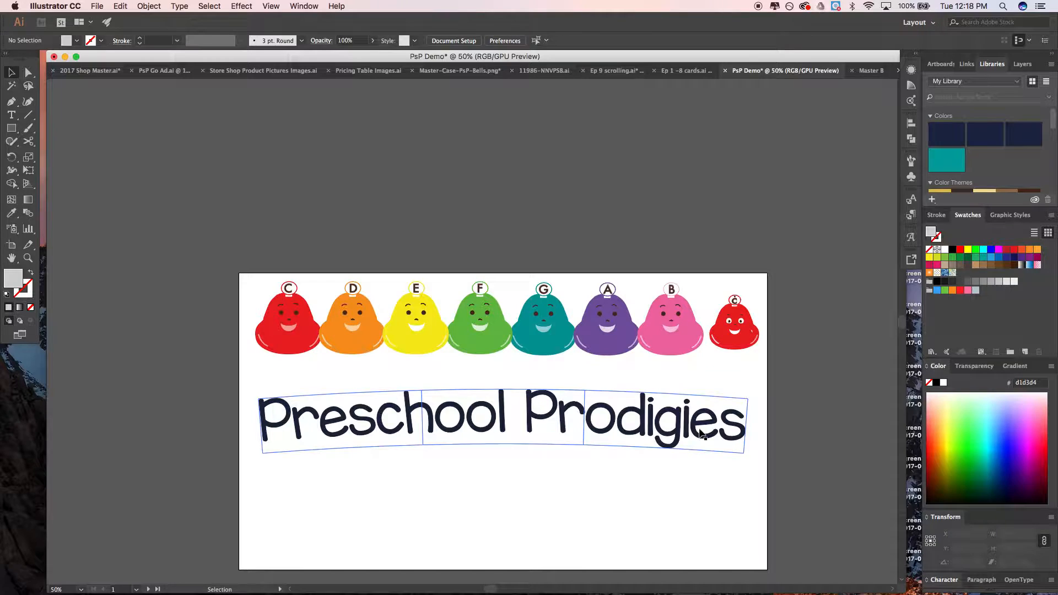
Scale the row of bells down proportionally from its center to about 1517 px wide
{"action": "left_click", "coordinate": [625, 299]}
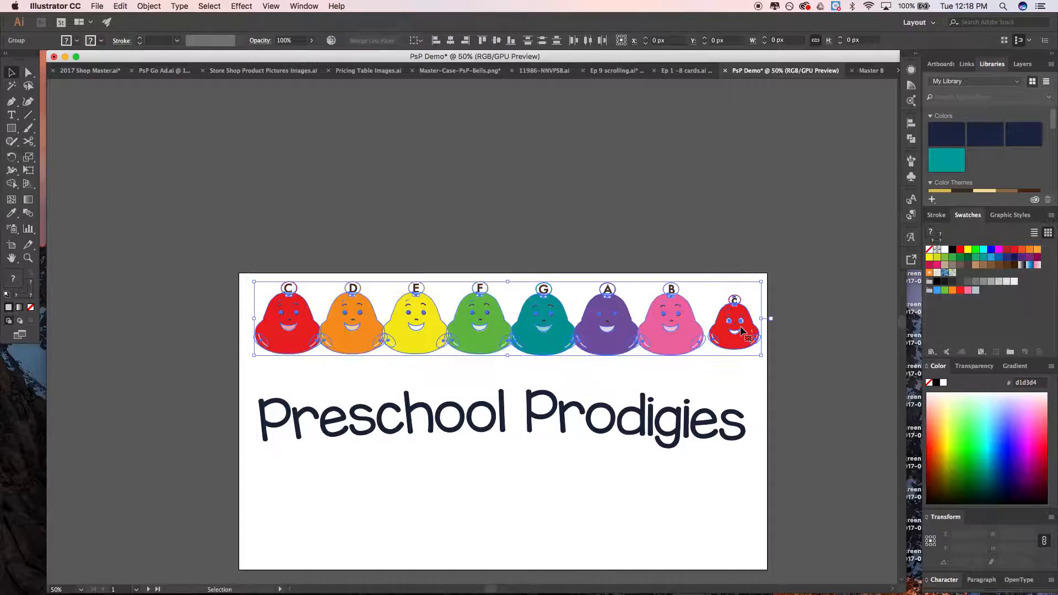
{"action": "left_click_drag", "start_coordinate": [766, 280], "coordinate": [750, 292]}
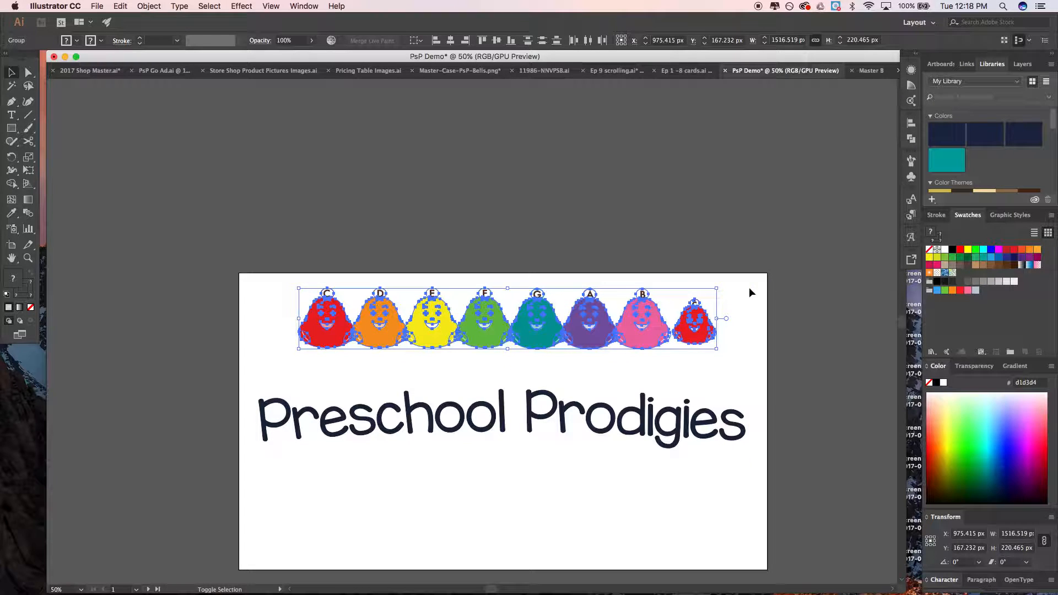
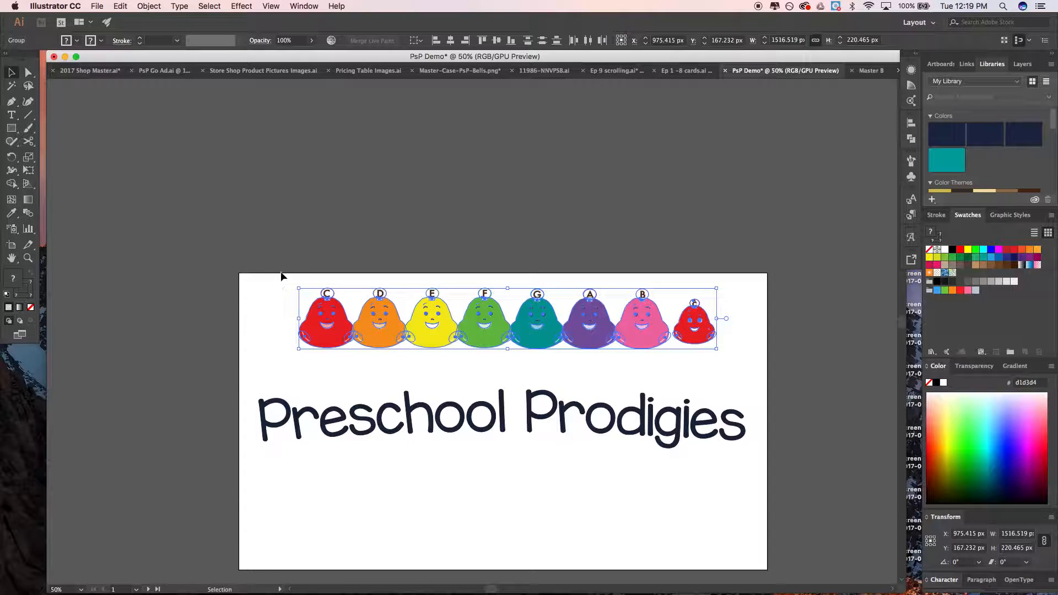
{"action": "left_click", "coordinate": [298, 256]}
Place the large red C bell on the first letters of "Preschool" and tilt it slightly counterclockwise
{"action": "left_click_drag", "start_coordinate": [318, 321], "coordinate": [302, 382]}
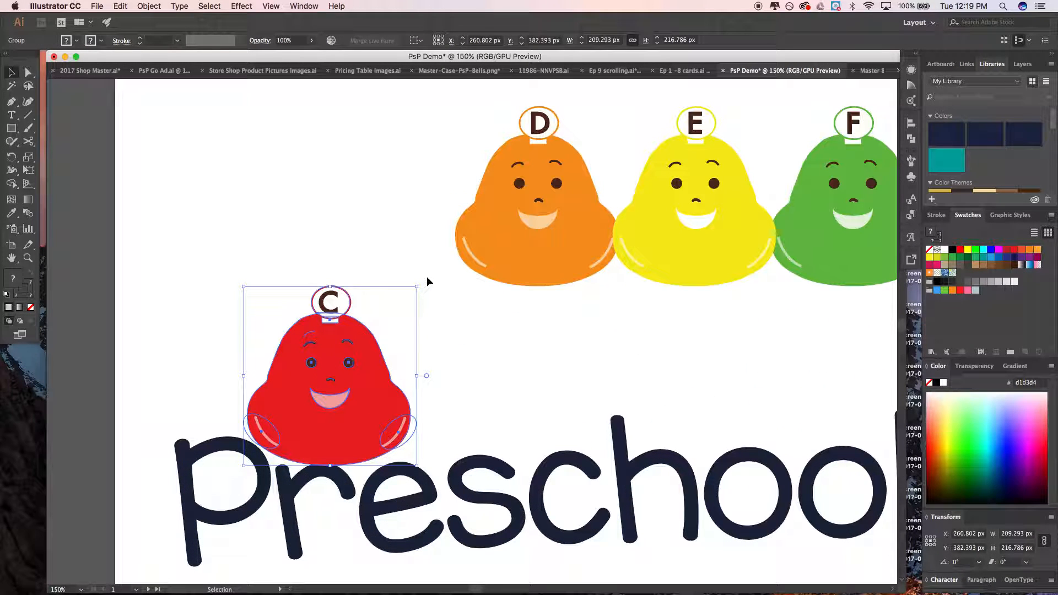
{"action": "left_click_drag", "start_coordinate": [419, 281], "coordinate": [413, 277]}
{"action": "left_click_drag", "start_coordinate": [372, 340], "coordinate": [365, 340]}
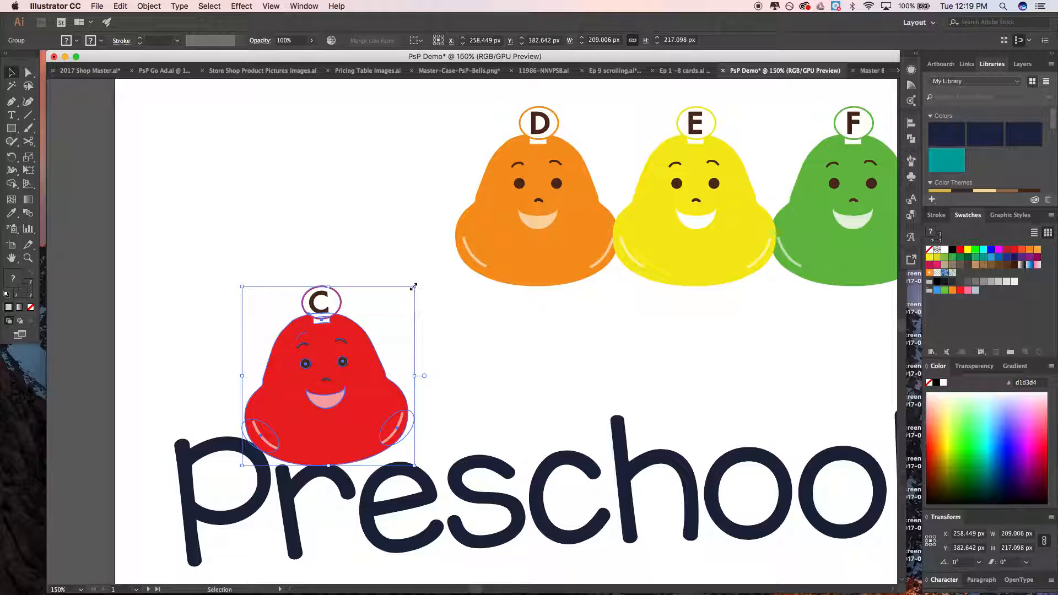
Shrink the large red C bell proportionally so it sits smaller above the "r" of the title
{"action": "left_click_drag", "start_coordinate": [414, 286], "coordinate": [362, 299]}
{"action": "left_click", "coordinate": [362, 298]}
{"action": "key", "text": "super+minus"}
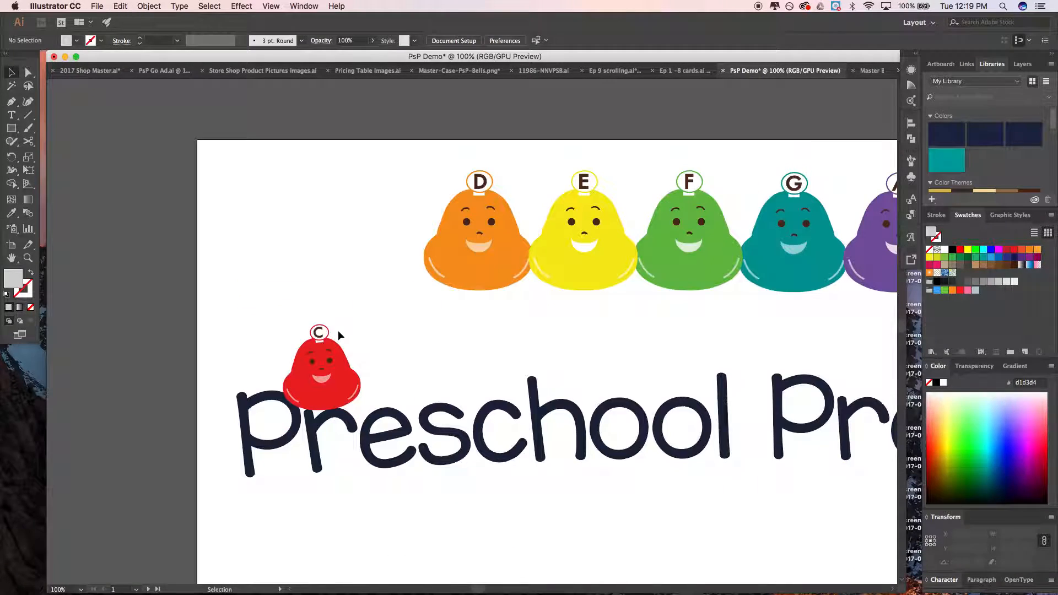
Undo the shrinking of the large red C bell and scale all eight bells down together to about 1209 px wide
{"action": "left_click", "coordinate": [339, 332]}
{"action": "left_click", "coordinate": [328, 230]}
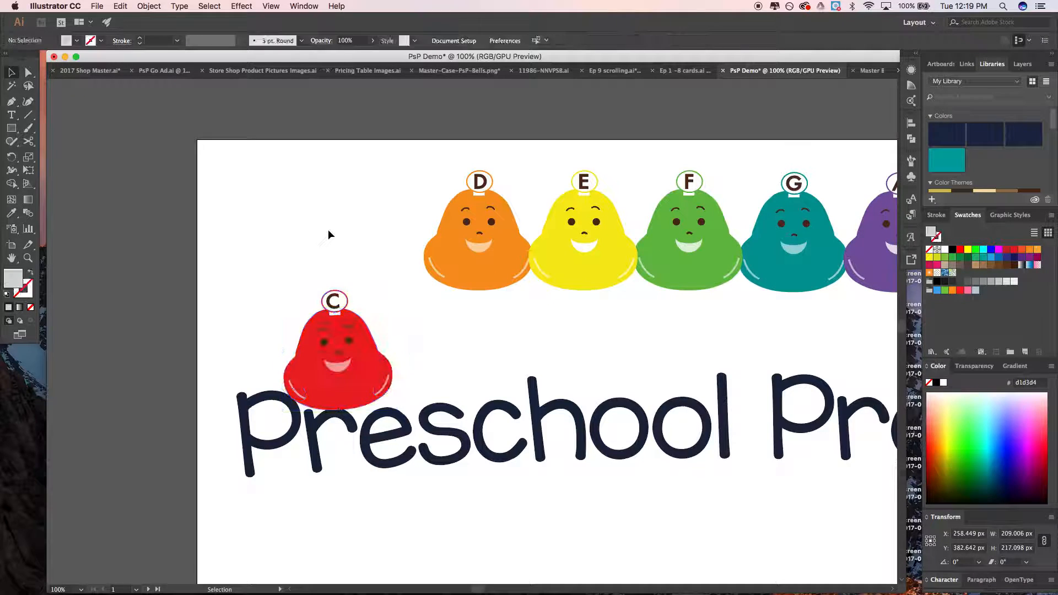
{"action": "key", "text": "super+minus"}
{"action": "key", "text": "super+minus"}
{"action": "left_click_drag", "start_coordinate": [304, 222], "coordinate": [728, 289]}
{"action": "left_click_drag", "start_coordinate": [734, 208], "coordinate": [691, 234]}
Nudge all eight bells right and up together until the large C bell rests on the "r" of "Preschool"
{"action": "key", "text": "super+equal"}
{"action": "key", "text": "super+equal"}
{"action": "key", "text": "Right"}
{"action": "key", "text": "Right"}
{"action": "key", "text": "Right"}
{"action": "key", "text": "Right"}
{"action": "key", "text": "Right"}
{"action": "key", "text": "Right"}
{"action": "key", "text": "Right"}
{"action": "key", "text": "Right"}
{"action": "key", "text": "Up"}
{"action": "key", "text": "Up"}
{"action": "key", "text": "Right"}
{"action": "key", "text": "Right"}
{"action": "key", "text": "Left"}
{"action": "key", "text": "Left"}
{"action": "key", "text": "Up"}
{"action": "key", "text": "Up"}
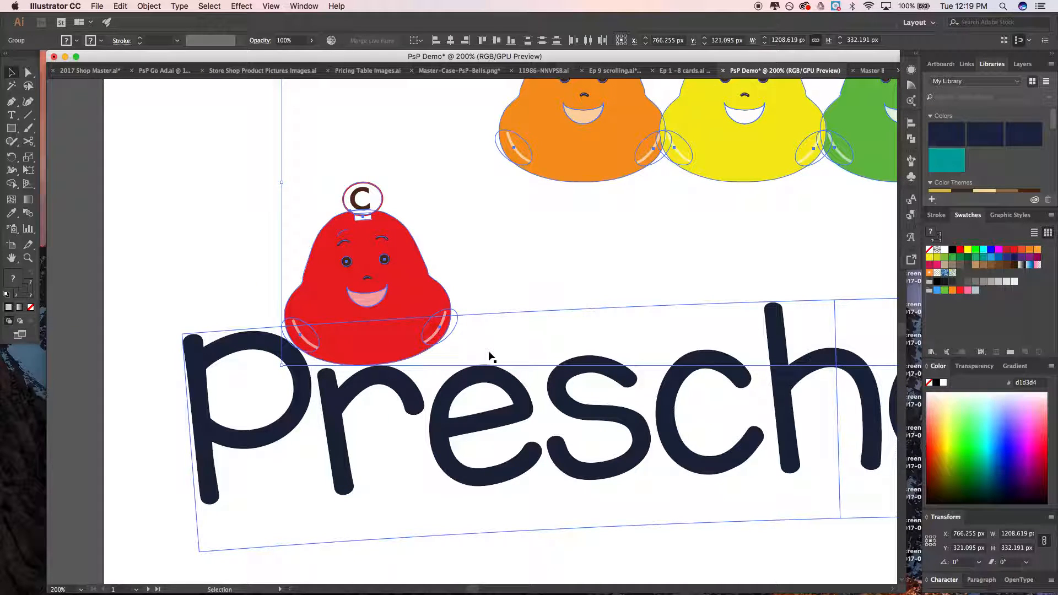
{"action": "key", "text": "super+minus"}
{"action": "key", "text": "super+minus"}
{"action": "left_click", "coordinate": [235, 443]}
{"action": "key", "text": "super+minus"}
{"action": "key", "text": "super+minus"}
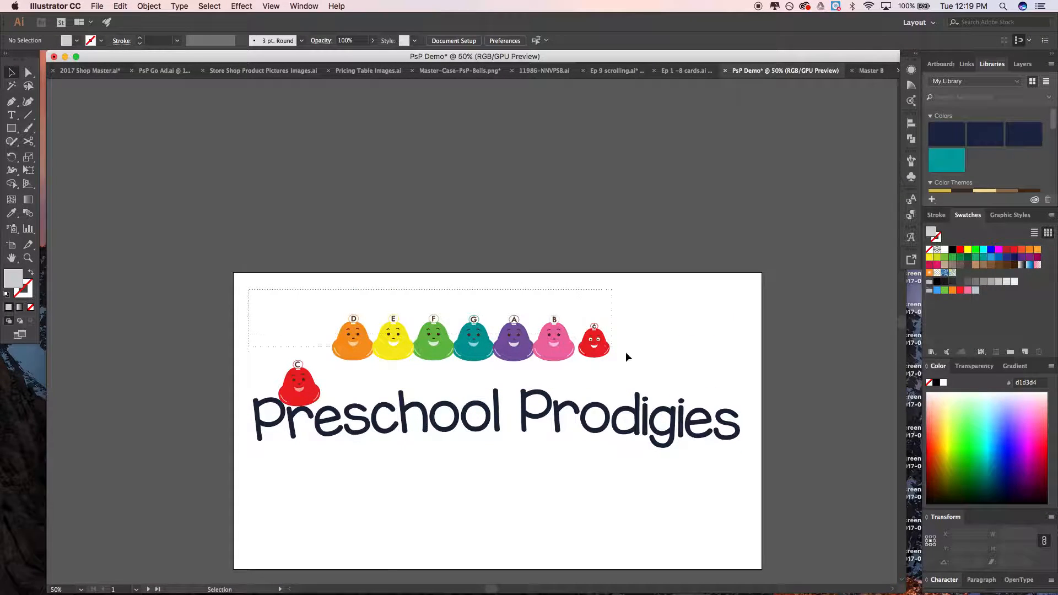
Move the D, E and F bells slightly left and down, and the G, A, B and small C bells over "Prodigies"
{"action": "left_click_drag", "start_coordinate": [423, 347], "coordinate": [428, 347]}
{"action": "left_click_drag", "start_coordinate": [429, 347], "coordinate": [418, 361]}
{"action": "left_click_drag", "start_coordinate": [488, 299], "coordinate": [674, 366]}
{"action": "left_click", "coordinate": [603, 303]}
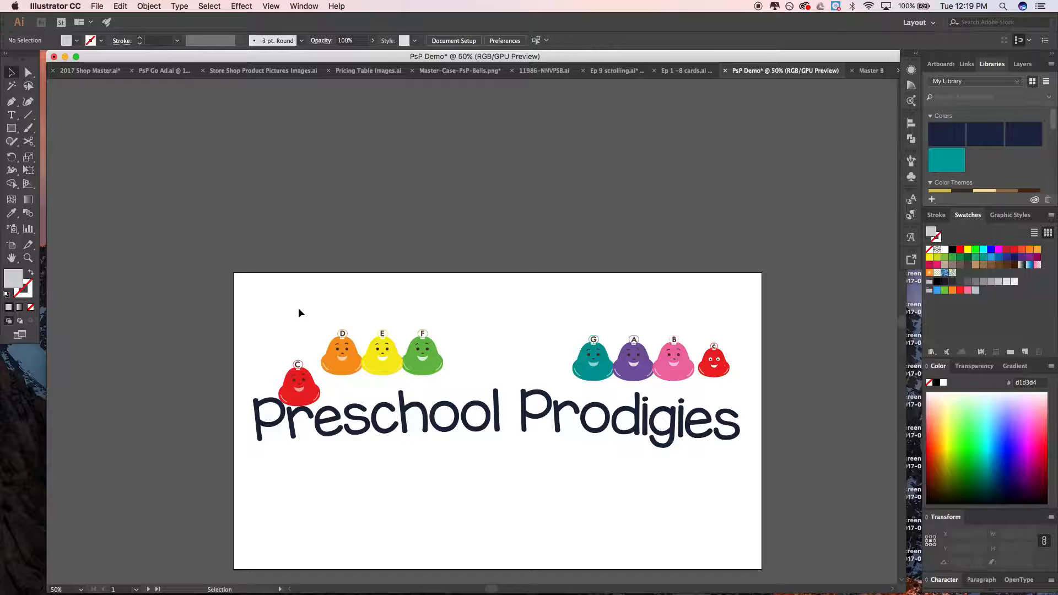
Turn off the width and height proportion constraint for the large red C bell
{"action": "left_click", "coordinate": [302, 380]}
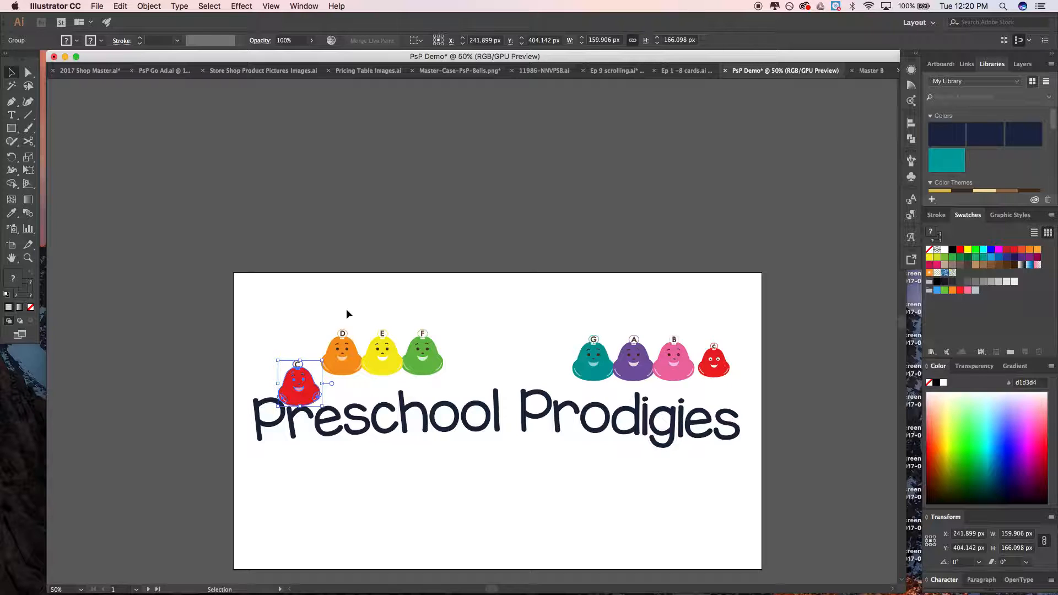
{"action": "left_click", "coordinate": [319, 336]}
{"action": "left_click", "coordinate": [337, 359]}
{"action": "left_click", "coordinate": [306, 387]}
{"action": "left_click", "coordinate": [632, 42]}
{"action": "left_click", "coordinate": [633, 42]}
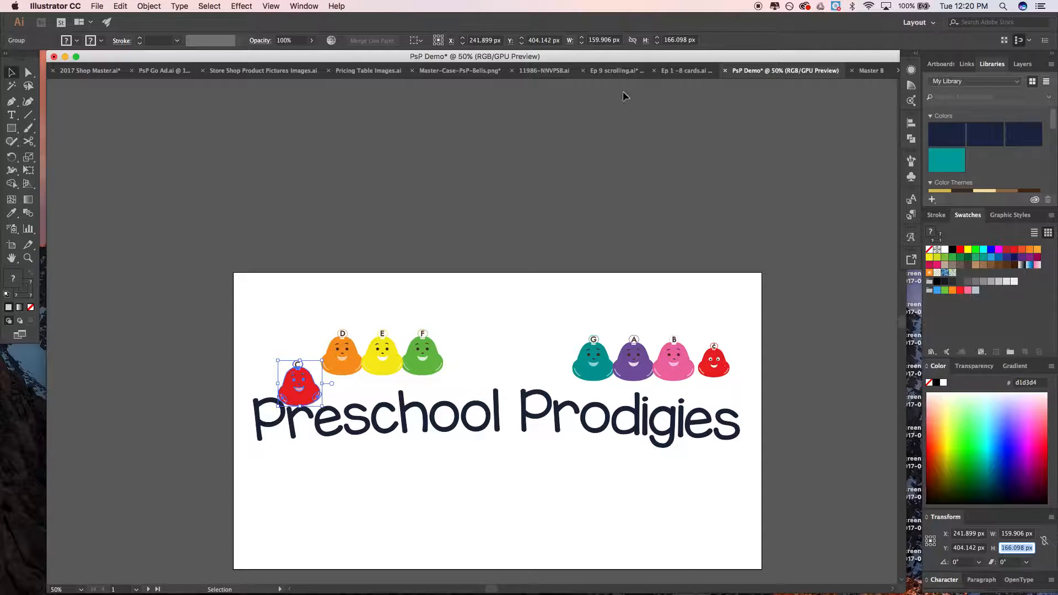
{"action": "left_click", "coordinate": [307, 303]}
{"action": "left_click", "coordinate": [307, 368]}
{"action": "left_click", "coordinate": [593, 42]}
{"action": "key", "text": "Return"}
{"action": "key", "text": "super+z"}
Set the large red C bell's width to 250 px with its proportions constrained
{"action": "left_click", "coordinate": [603, 42]}
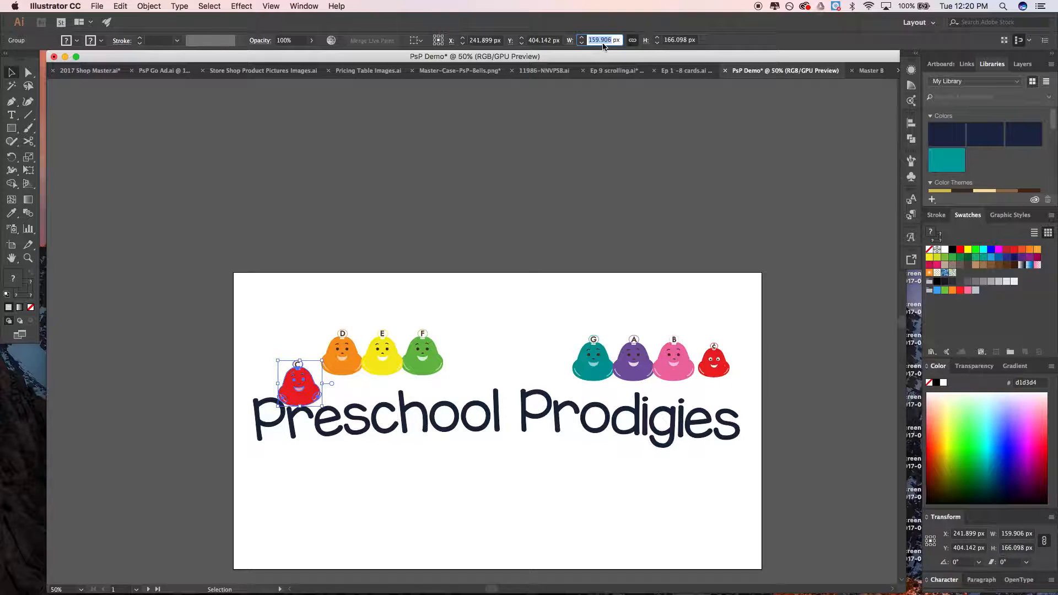
{"action": "type", "text": "250"}
{"action": "key", "text": "Return"}
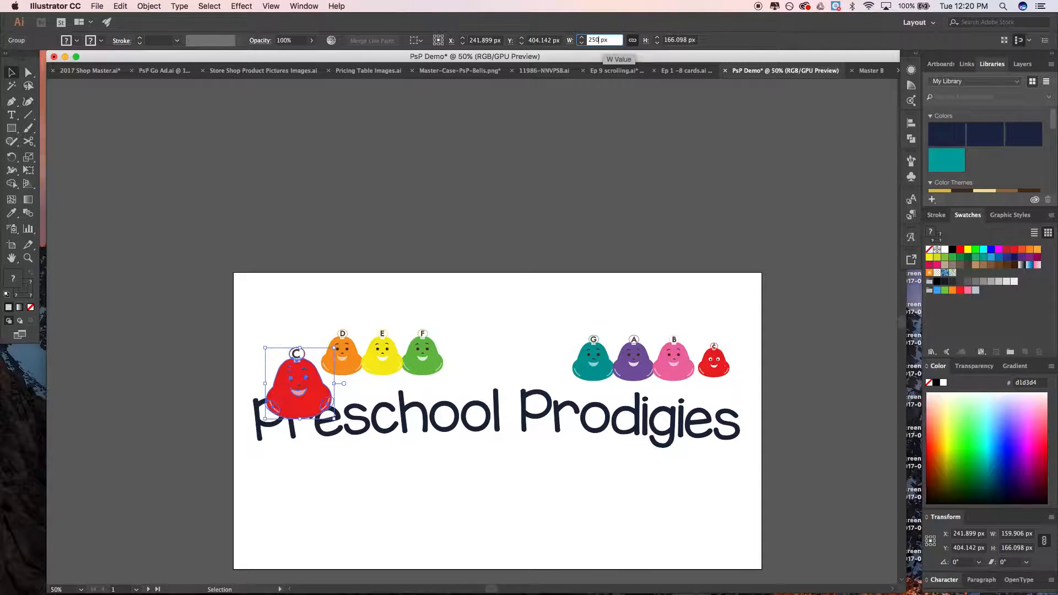
{"action": "left_click", "coordinate": [558, 132]}
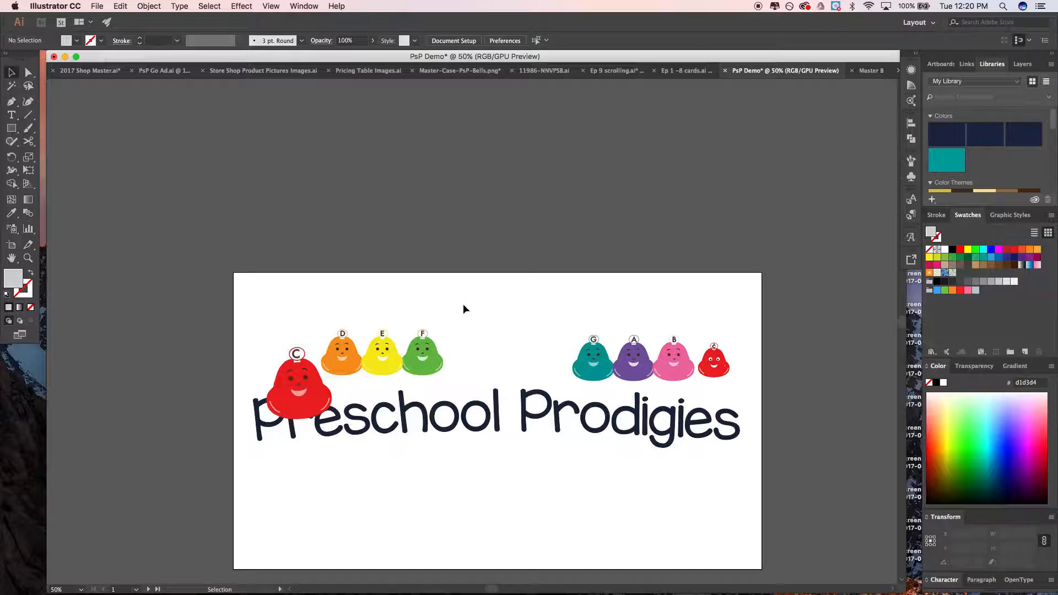
Match the large red C bell to the green F bell by setting its width to 160.126 px with constrained proportions
{"action": "left_click", "coordinate": [433, 353]}
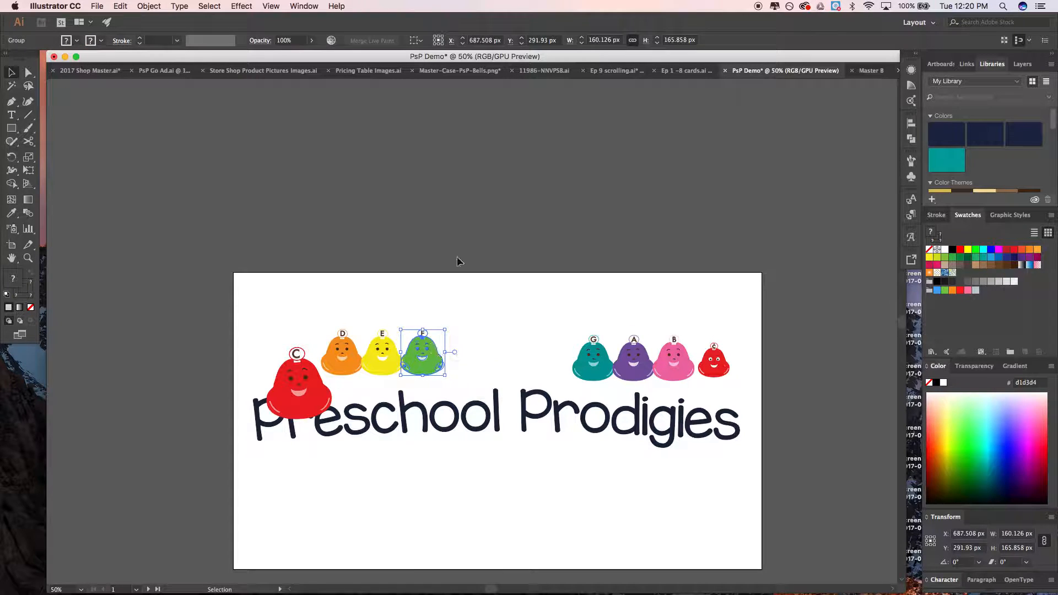
{"action": "left_click", "coordinate": [607, 41]}
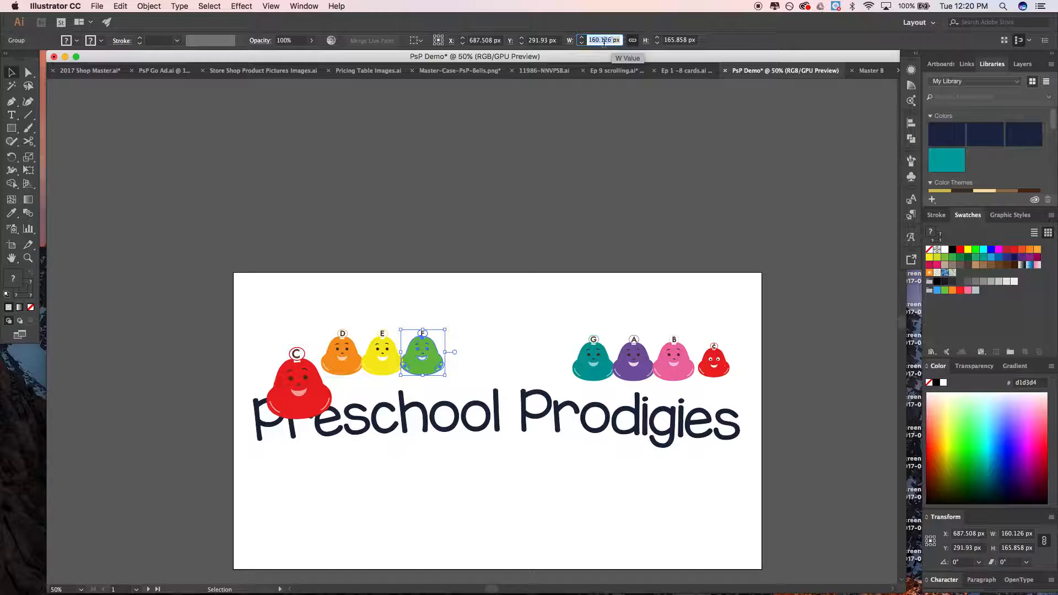
{"action": "left_click", "coordinate": [298, 386]}
{"action": "triple_click", "coordinate": [592, 43]}
{"action": "type", "text": "160.126 px"}
{"action": "key", "text": "Return"}
{"action": "left_click", "coordinate": [544, 124]}
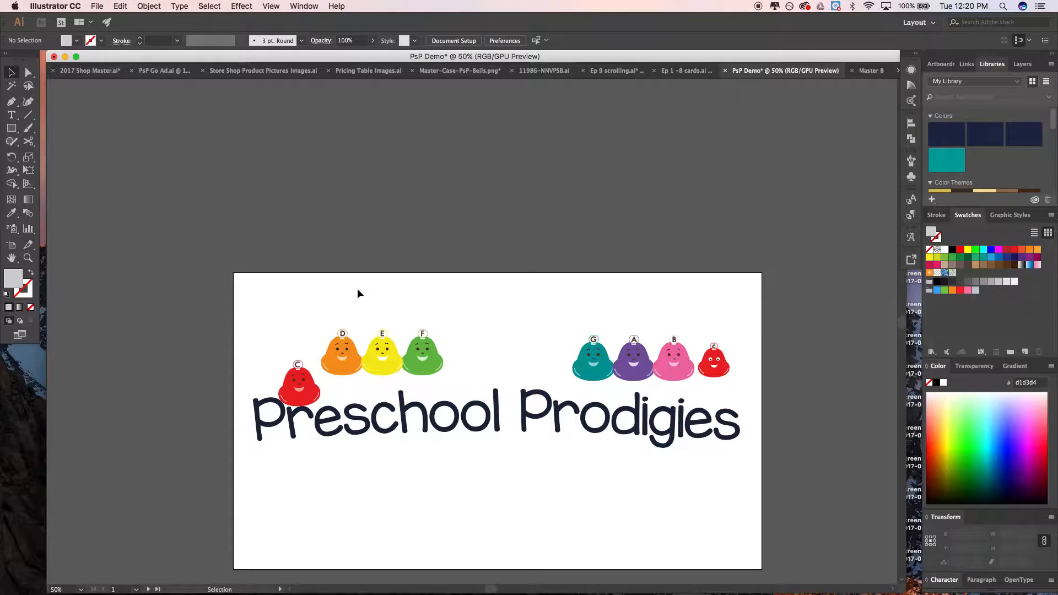
Place the D, E and F bells along the letters of "Preschool" and the G, A, B and small C bells along "Prodigies"
{"action": "left_click_drag", "start_coordinate": [337, 356], "coordinate": [336, 402]}
{"action": "key", "text": "super+equal"}
{"action": "left_click_drag", "start_coordinate": [386, 361], "coordinate": [446, 402]}
{"action": "left_click_drag", "start_coordinate": [443, 364], "coordinate": [496, 401]}
{"action": "left_click_drag", "start_coordinate": [692, 358], "coordinate": [658, 385]}
{"action": "left_click_drag", "start_coordinate": [754, 369], "coordinate": [764, 409]}
{"action": "left_click_drag", "start_coordinate": [826, 377], "coordinate": [826, 417]}
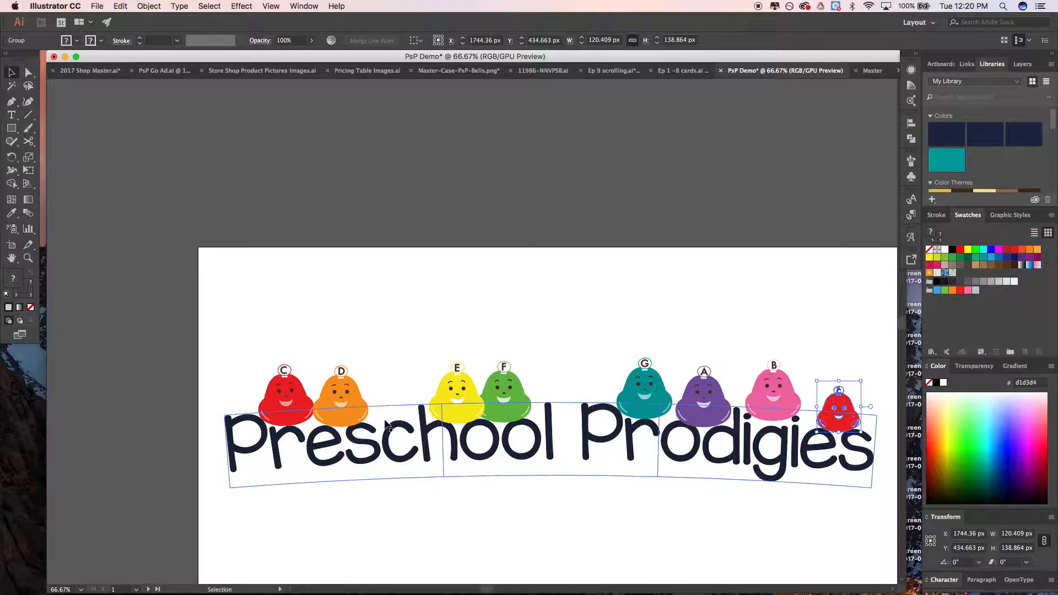
Move the orange D bell so it sits on top of the "s" and "c" of "Preschool"
{"action": "scroll", "coordinate": [351, 418], "scroll_direction": "up", "scroll_amount": 1}
{"action": "scroll", "coordinate": [351, 418], "scroll_direction": "up", "scroll_amount": 2}
{"action": "left_click_drag", "start_coordinate": [352, 409], "coordinate": [469, 403]}
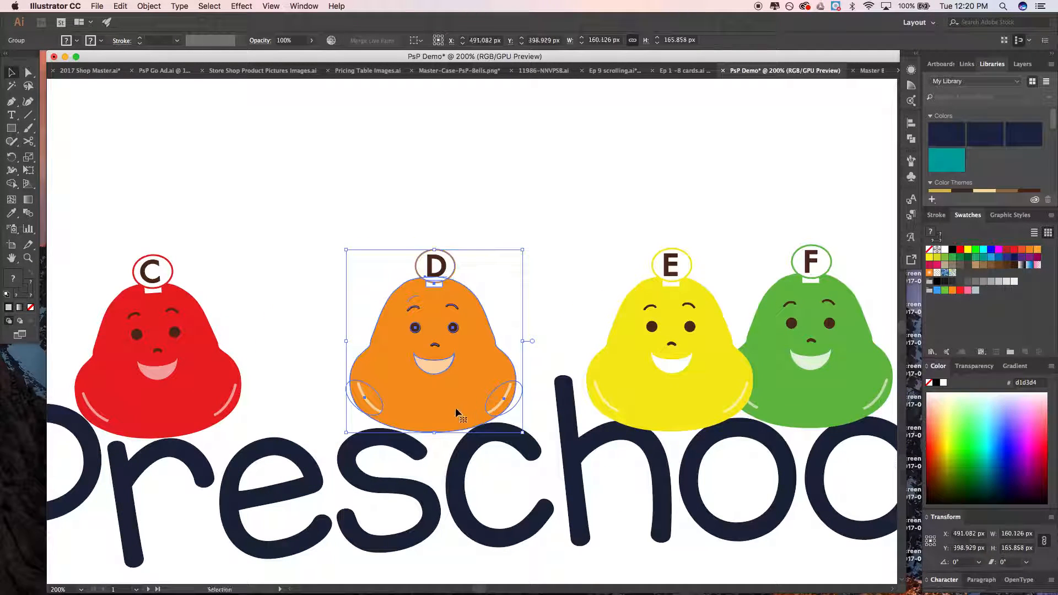
{"action": "scroll", "coordinate": [150, 415], "scroll_direction": "down", "scroll_amount": 1}
{"action": "scroll", "coordinate": [151, 416], "scroll_direction": "up", "scroll_amount": 2}
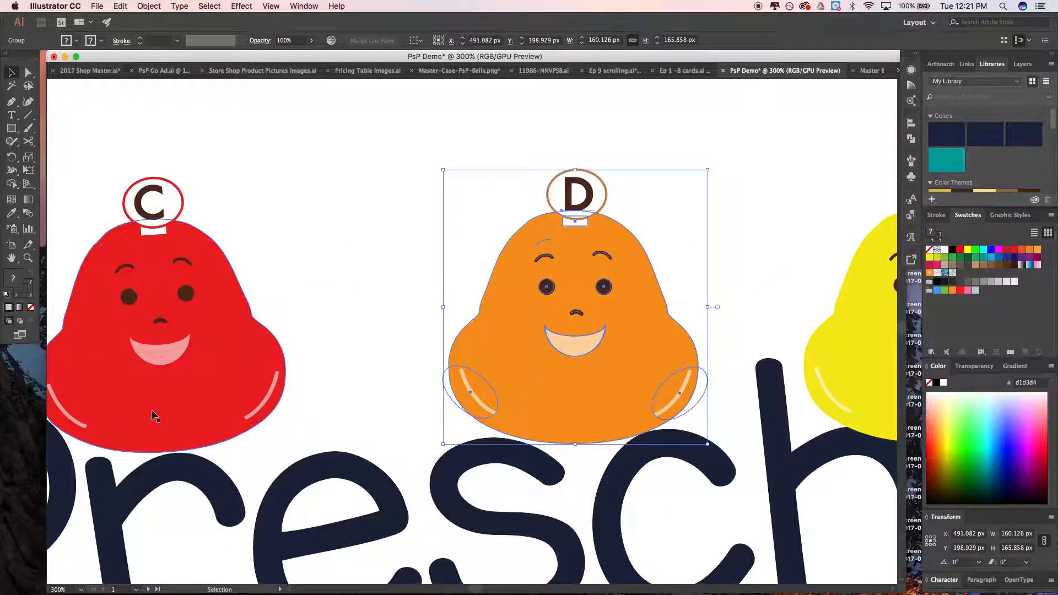
Nudge the large red C bell down 10 px so its base overlaps the "r" of "Preschool"
{"action": "scroll", "coordinate": [153, 416], "scroll_direction": "left", "scroll_amount": 1}
{"action": "scroll", "coordinate": [153, 416], "scroll_direction": "left", "scroll_amount": 1}
{"action": "scroll", "coordinate": [151, 416], "scroll_direction": "up", "scroll_amount": 2}
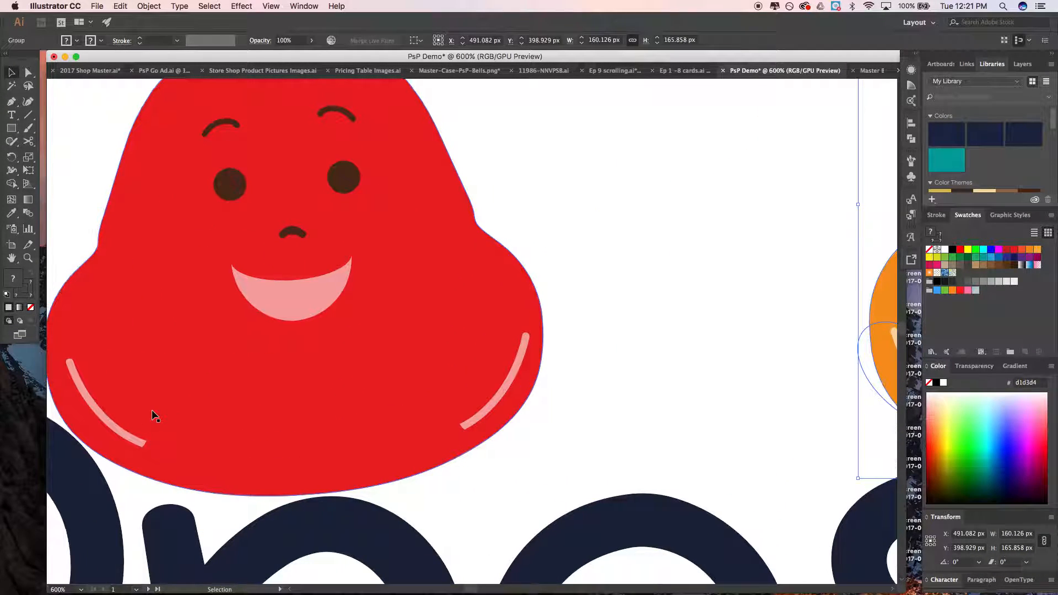
{"action": "key", "text": "Down"}
{"action": "key", "text": "Down"}
{"action": "key", "text": "Down"}
{"action": "key", "text": "Down"}
{"action": "key", "text": "Down"}
{"action": "key", "text": "Down"}
{"action": "key", "text": "Down"}
{"action": "key", "text": "Down"}
{"action": "key", "text": "Down"}
{"action": "key", "text": "Down"}
{"action": "key", "text": "Down"}
{"action": "key", "text": "Down"}
{"action": "key", "text": "Down"}
{"action": "key", "text": "Down"}
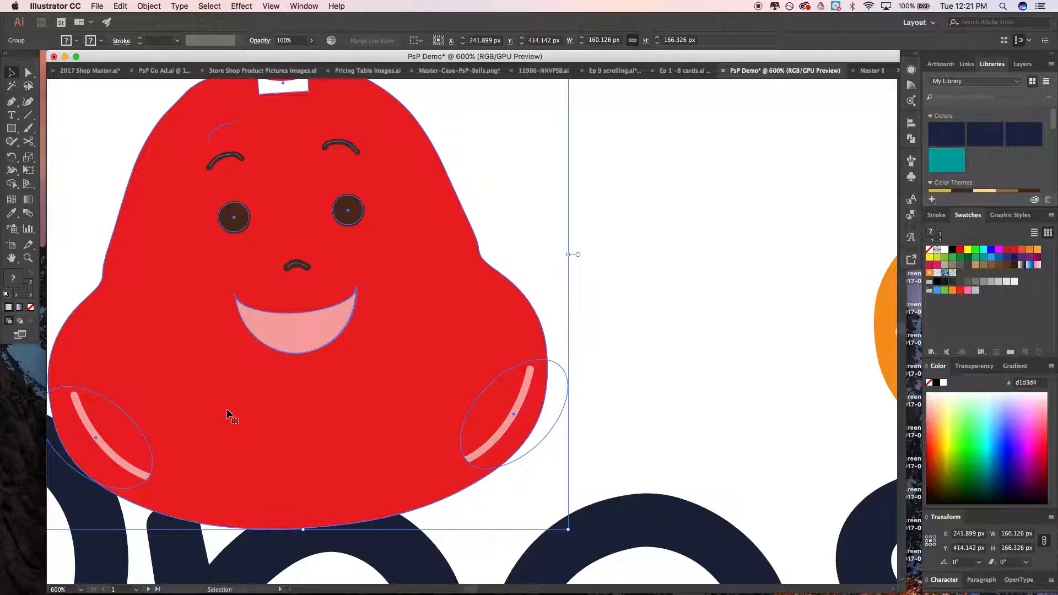
{"action": "scroll", "coordinate": [221, 417], "scroll_direction": "down", "scroll_amount": 3}
{"action": "left_click", "coordinate": [345, 267]}
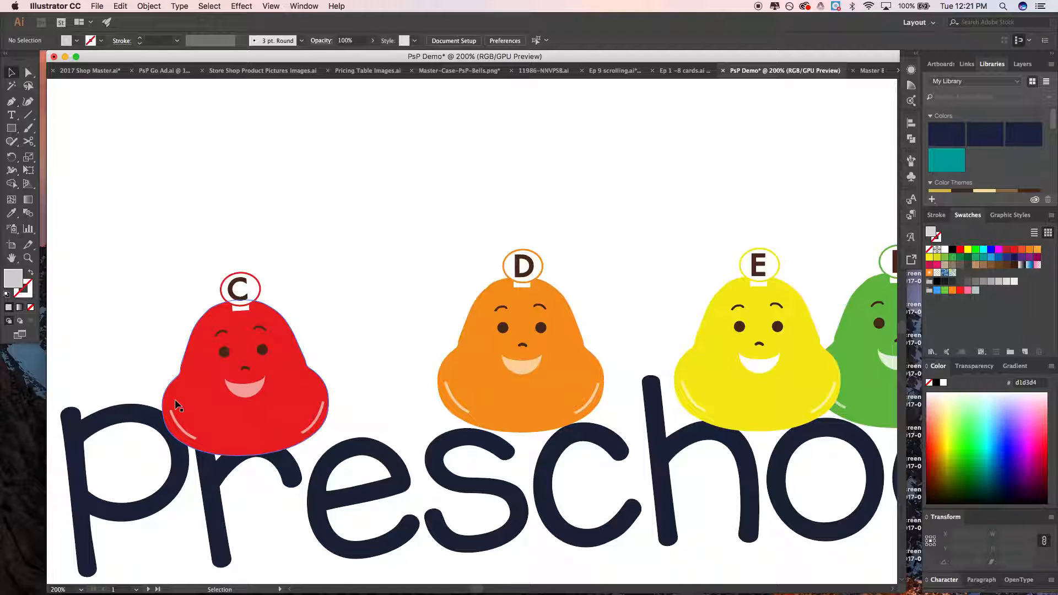
Nudge the large red C bell up to a Y position of 406.142 px so its base just touches the "r"
{"action": "left_click", "coordinate": [217, 435]}
{"action": "key", "text": "Up"}
{"action": "key", "text": "Up"}
{"action": "key", "text": "Up"}
{"action": "key", "text": "Up"}
{"action": "key", "text": "Up"}
{"action": "key", "text": "Up"}
{"action": "key", "text": "Up"}
{"action": "key", "text": "Up"}
{"action": "key", "text": "Up"}
{"action": "key", "text": "Up"}
{"action": "key", "text": "Up"}
{"action": "key", "text": "Up"}
{"action": "key", "text": "Up"}
{"action": "key", "text": "Up"}
{"action": "key", "text": "Up"}
{"action": "key", "text": "Up"}
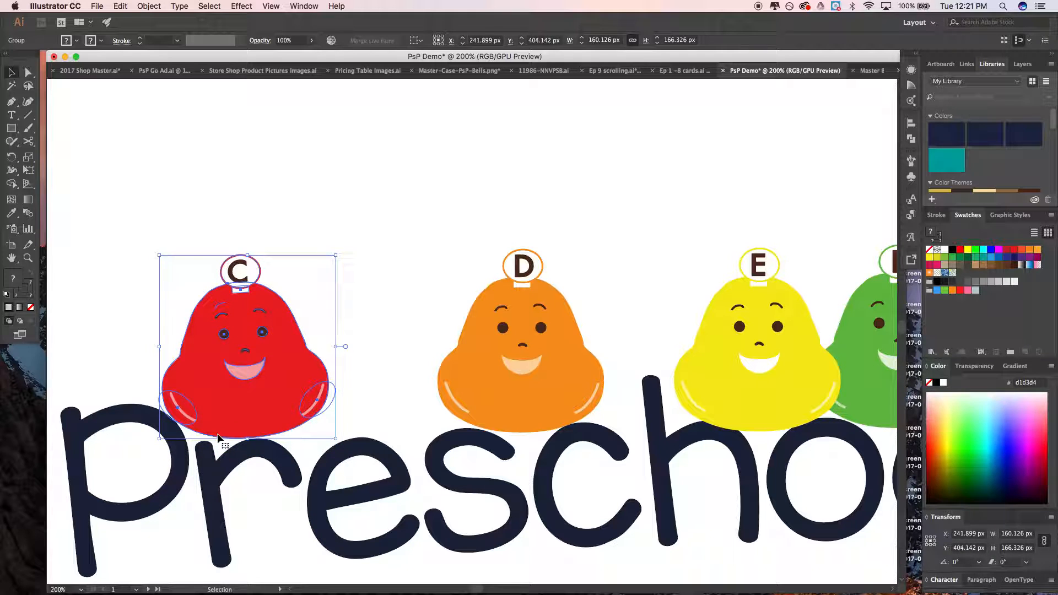
{"action": "key", "text": "Down"}
{"action": "key", "text": "Down"}
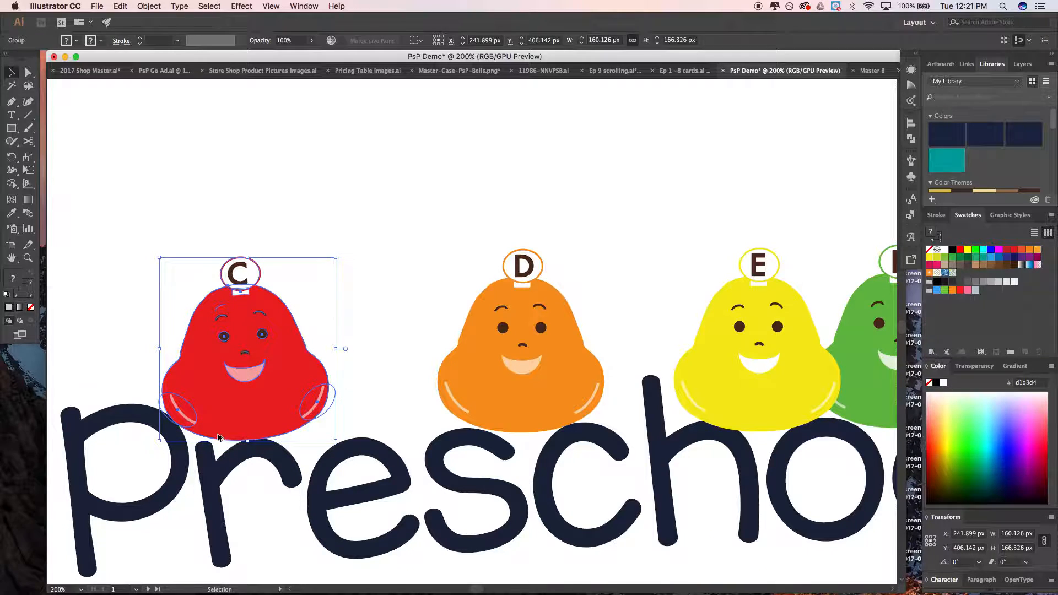
Try the large red C bell 2 px higher and 2 px further right, and restore its previous position
{"action": "scroll", "coordinate": [217, 438], "scroll_direction": "up", "scroll_amount": 4}
{"action": "scroll", "coordinate": [218, 438], "scroll_direction": "up", "scroll_amount": 2}
{"action": "key", "text": "Up"}
{"action": "key", "text": "Up"}
{"action": "key", "text": "Right"}
{"action": "key", "text": "Right"}
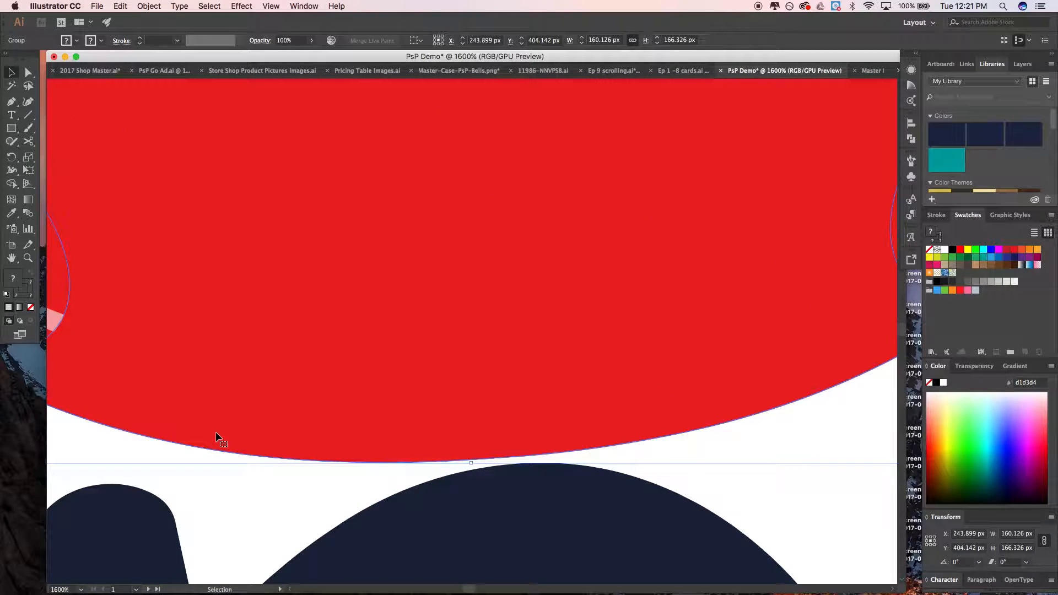
{"action": "scroll", "coordinate": [219, 437], "scroll_direction": "down", "scroll_amount": 3}
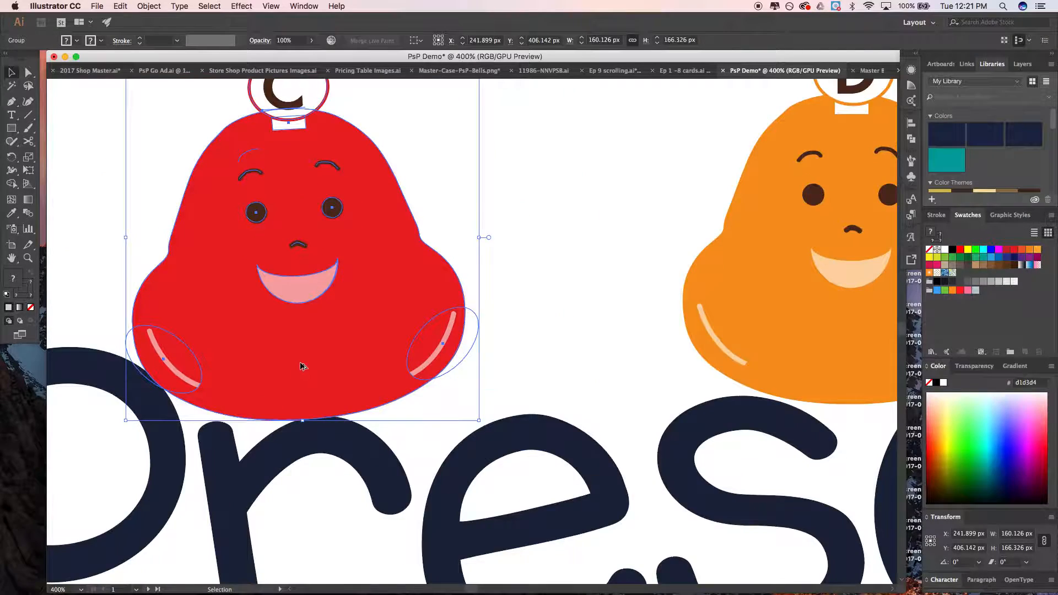
{"action": "scroll", "coordinate": [303, 366], "scroll_direction": "down", "scroll_amount": 2}
Lower the orange D bell slightly and shift it left so it touches the "s" and "c" of "Preschool"
{"action": "left_click", "coordinate": [541, 220]}
{"action": "left_click_drag", "start_coordinate": [679, 298], "coordinate": [659, 309]}
{"action": "left_click", "coordinate": [488, 292]}
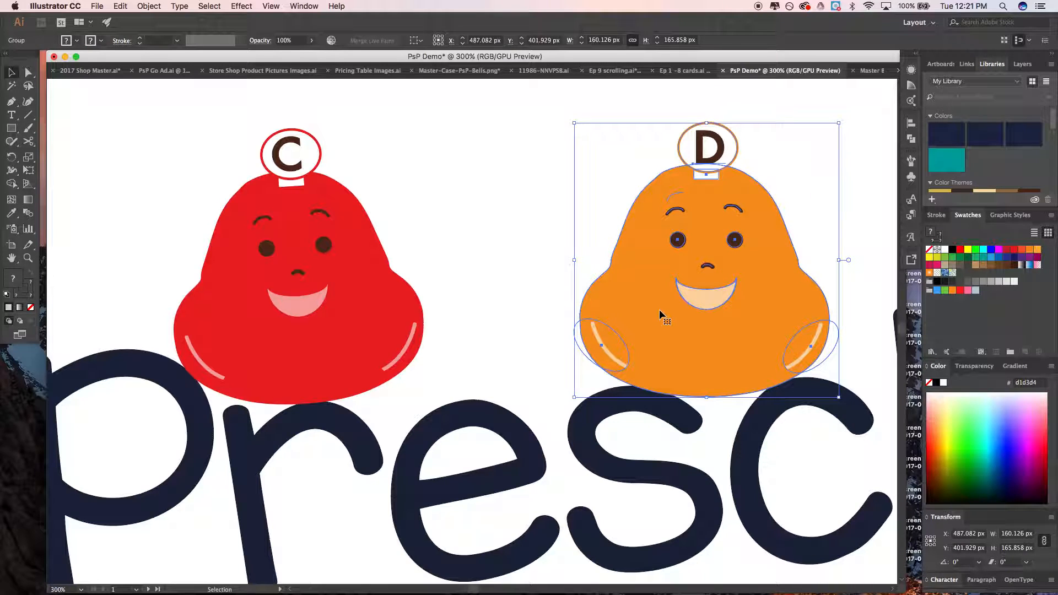
Nudge the orange D bell straight down until its base overlaps the tops of the "s" and "c"
{"action": "key", "text": "Down"}
{"action": "key", "text": "Down"}
{"action": "key", "text": "Down"}
{"action": "key", "text": "Down"}
{"action": "key", "text": "Down"}
{"action": "key", "text": "Down"}
{"action": "key", "text": "Down"}
{"action": "key", "text": "Down"}
{"action": "key", "text": "Down"}
{"action": "key", "text": "Down"}
{"action": "key", "text": "Down"}
{"action": "key", "text": "Down"}
{"action": "key", "text": "Down"}
{"action": "key", "text": "Down"}
{"action": "key", "text": "Down"}
{"action": "key", "text": "Down"}
{"action": "key", "text": "Down"}
{"action": "key", "text": "Down"}
{"action": "key", "text": "Down"}
{"action": "key", "text": "Down"}
{"action": "key", "text": "Down"}
{"action": "key", "text": "Down"}
{"action": "key", "text": "Down"}
{"action": "key", "text": "Down"}
{"action": "key", "text": "Down"}
{"action": "key", "text": "Down"}
{"action": "key", "text": "Down"}
{"action": "key", "text": "Down"}
{"action": "key", "text": "Down"}
{"action": "key", "text": "Down"}
{"action": "key", "text": "Down"}
{"action": "key", "text": "Down"}
{"action": "key", "text": "Down"}
{"action": "key", "text": "Down"}
{"action": "key", "text": "Down"}
{"action": "key", "text": "Down"}
{"action": "key", "text": "Down"}
{"action": "key", "text": "Down"}
{"action": "key", "text": "Down"}
{"action": "key", "text": "Down"}
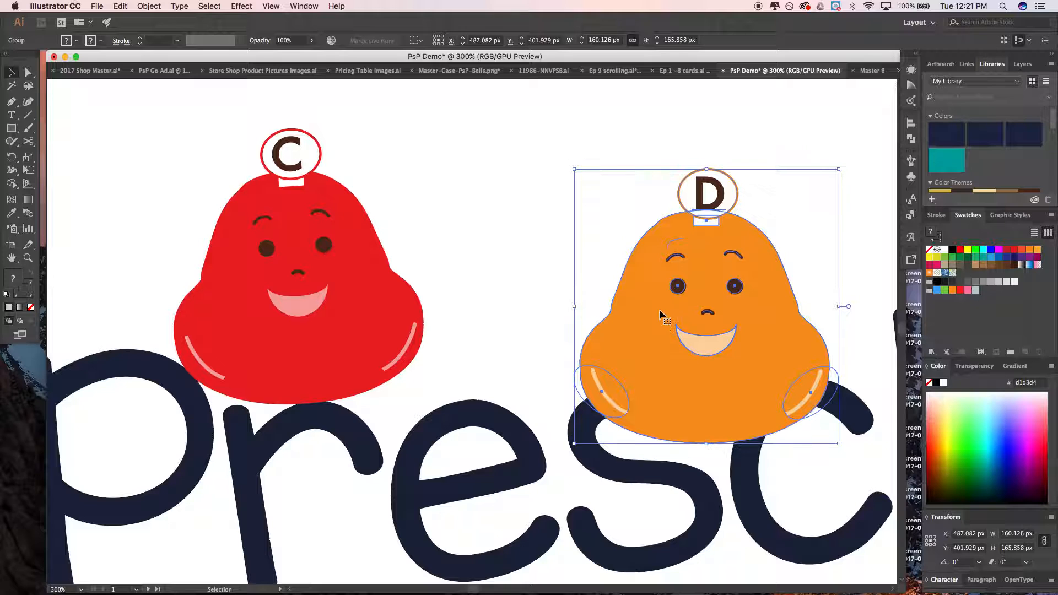
{"action": "left_click", "coordinate": [545, 248]}
Try scaling the orange D bell down to about 97 px wide, and restore its previous size
{"action": "scroll", "coordinate": [545, 248], "scroll_direction": "down", "scroll_amount": 5}
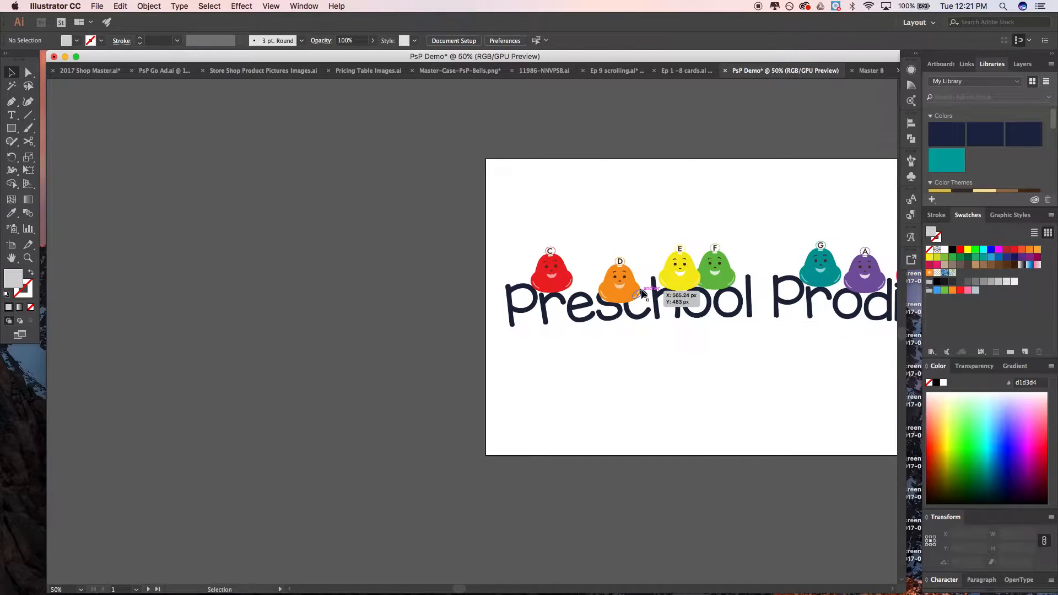
{"action": "scroll", "coordinate": [642, 292], "scroll_direction": "right", "scroll_amount": 5}
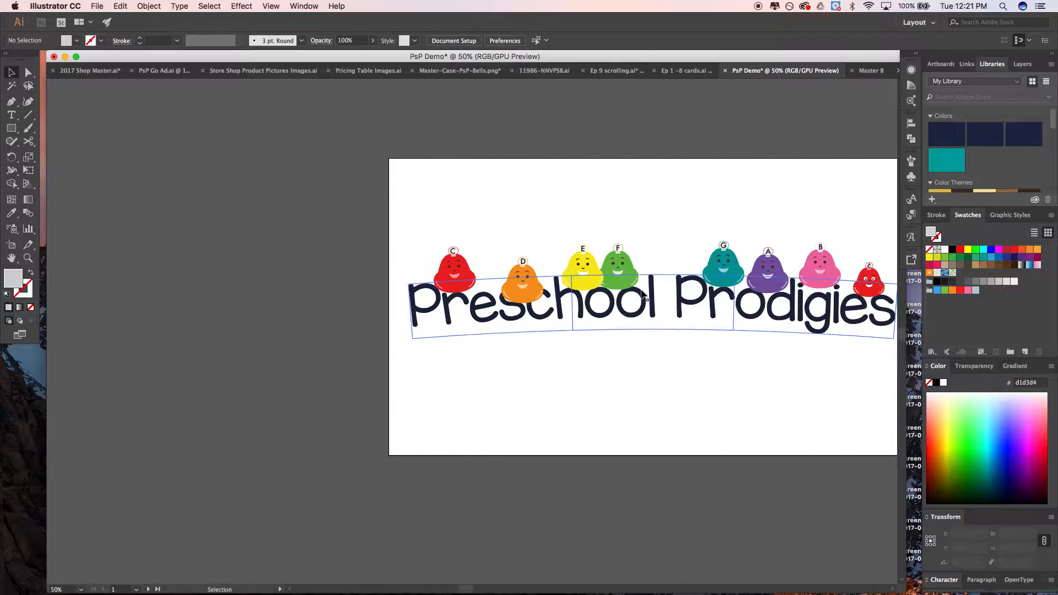
{"action": "left_click", "coordinate": [530, 298]}
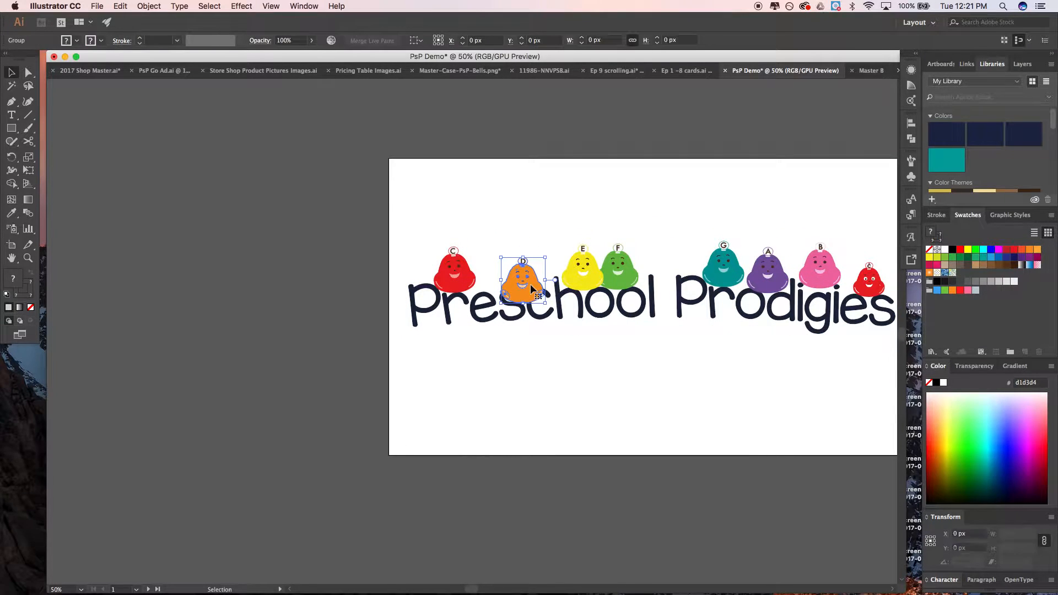
{"action": "scroll", "coordinate": [530, 297], "scroll_direction": "up", "scroll_amount": 3}
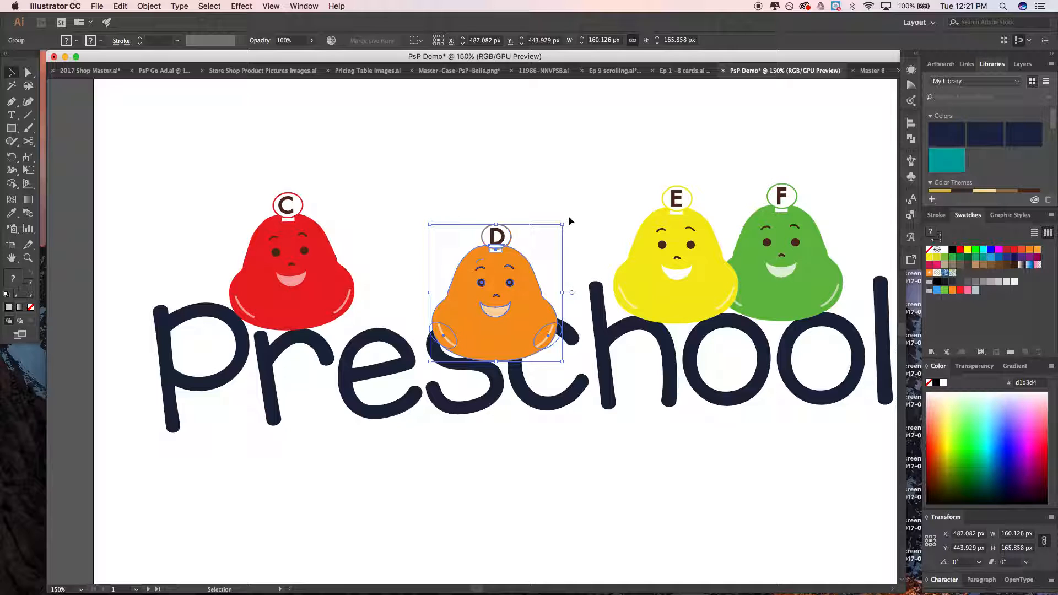
{"action": "left_click_drag", "start_coordinate": [562, 224], "coordinate": [549, 279]}
{"action": "key", "text": "super+z"}
{"action": "key", "text": "super+z"}
{"action": "key", "text": "super+z"}
{"action": "key", "text": "super+z"}
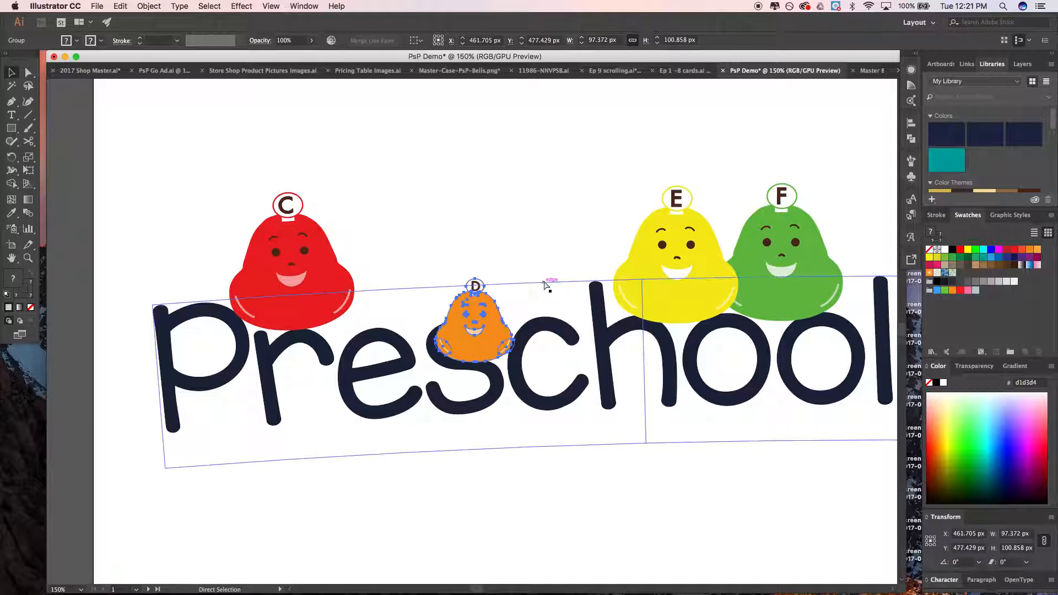
{"action": "key", "text": "super+z"}
{"action": "key", "text": "super+z"}
{"action": "key", "text": "super+z"}
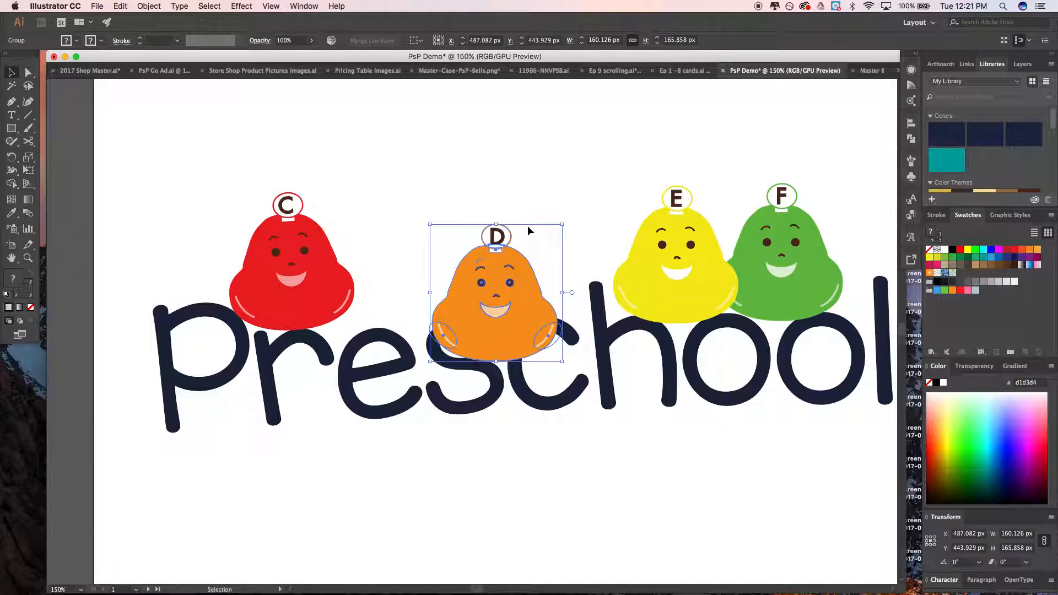
Undo the orange D bell's earlier nudges and straightening until it is back at X 497.973 px, Y 400.425 px, resting on the "s" and "c"
{"action": "key", "text": "super+z"}
{"action": "key", "text": "super+z"}
{"action": "key", "text": "super+z"}
{"action": "key", "text": "super+z"}
{"action": "key", "text": "super+z"}
{"action": "key", "text": "super+z"}
{"action": "key", "text": "super+z"}
{"action": "key", "text": "super+z"}
{"action": "key", "text": "super+z"}
{"action": "key", "text": "super+z"}
{"action": "key", "text": "super+z"}
{"action": "key", "text": "super+z"}
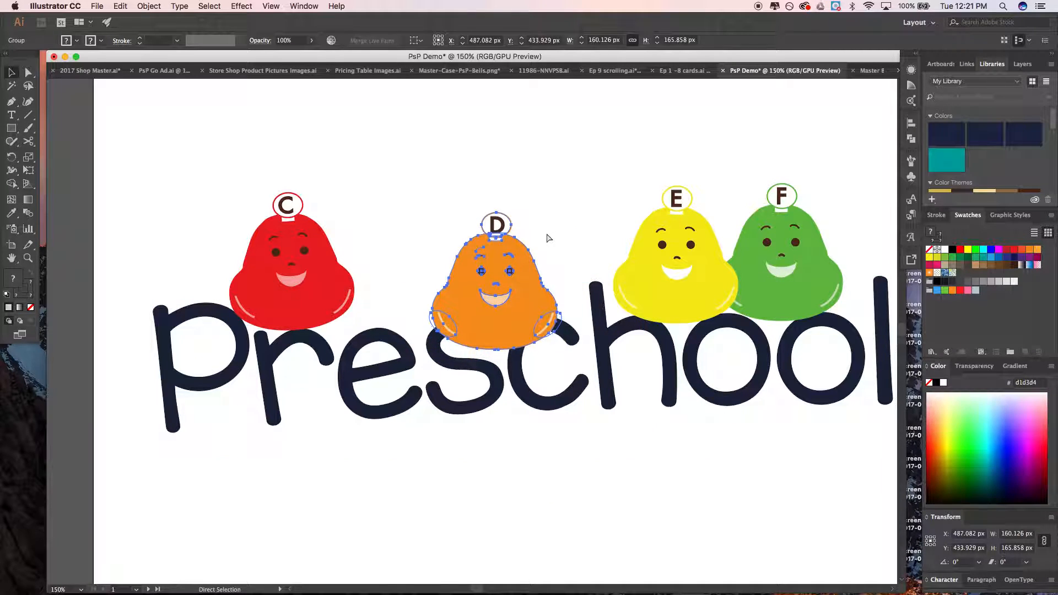
{"action": "key", "text": "super+z"}
{"action": "key", "text": "super+z"}
{"action": "key", "text": "super+z"}
{"action": "key", "text": "super+z"}
{"action": "key", "text": "super+z"}
{"action": "key", "text": "super+z"}
{"action": "key", "text": "super+z"}
{"action": "key", "text": "super+z"}
{"action": "key", "text": "super+z"}
{"action": "key", "text": "super+z"}
{"action": "key", "text": "super+z"}
{"action": "key", "text": "super+z"}
{"action": "key", "text": "super+z"}
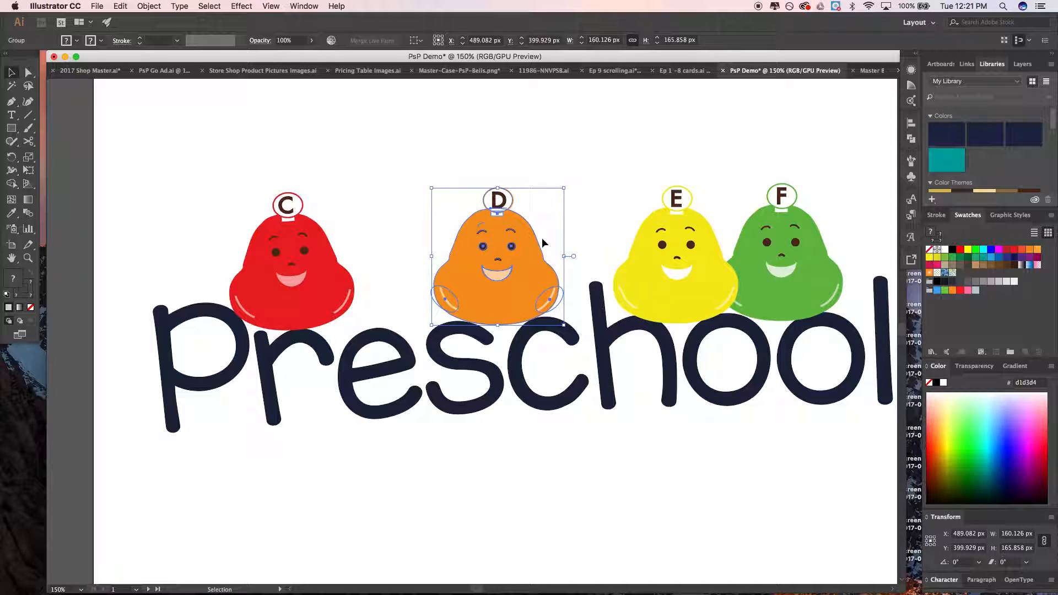
{"action": "key", "text": "super+z"}
{"action": "key", "text": "super+z"}
{"action": "key", "text": "super+z"}
{"action": "key", "text": "super+z"}
{"action": "key", "text": "super+z"}
{"action": "key", "text": "super+z"}
{"action": "key", "text": "super+z"}
{"action": "key", "text": "super+z"}
{"action": "key", "text": "super+z"}
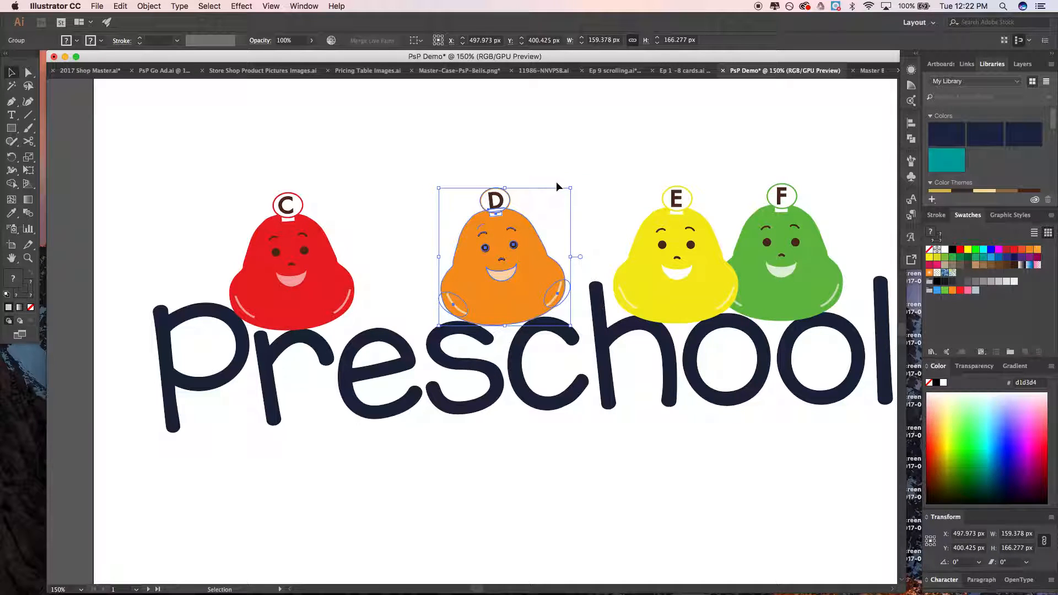
Move the yellow E bell up and left to about X 687 px, Y 382 px, above the "h"
{"action": "left_click", "coordinate": [784, 231]}
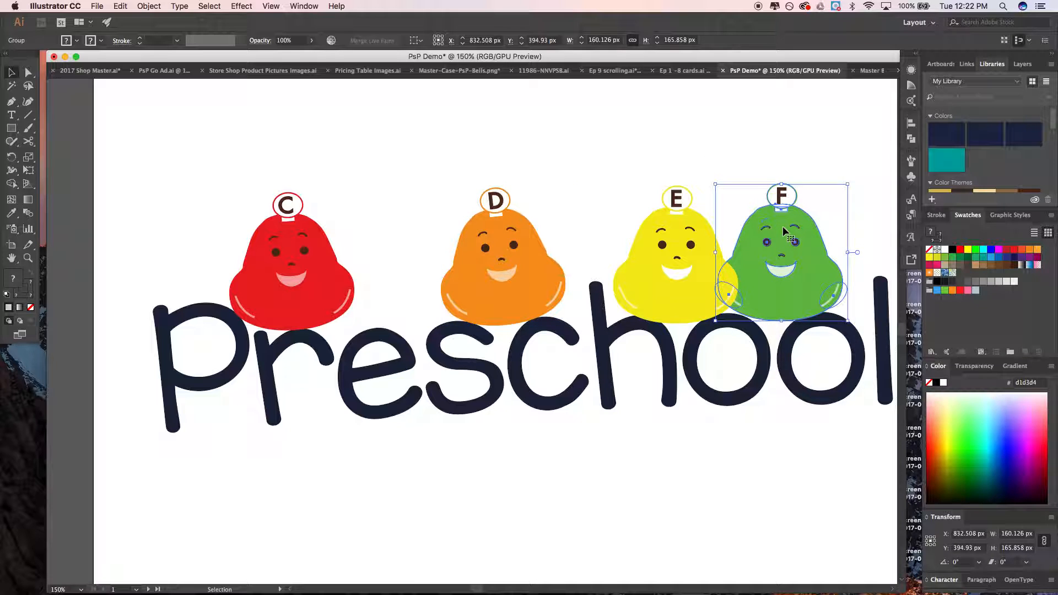
{"action": "scroll", "coordinate": [784, 231], "scroll_direction": "right", "scroll_amount": 5}
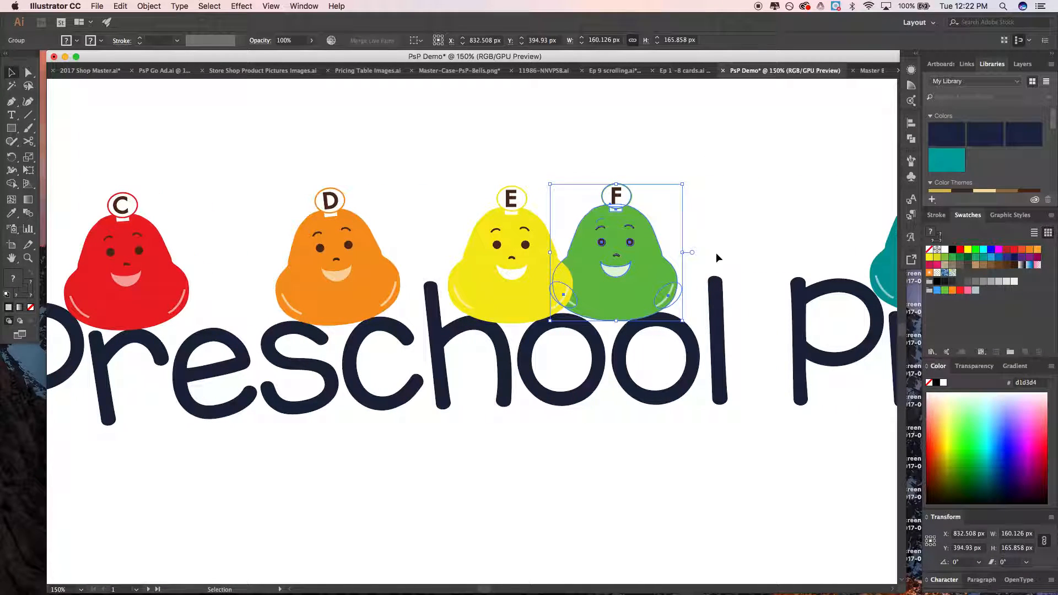
{"action": "scroll", "coordinate": [597, 264], "scroll_direction": "down", "scroll_amount": 3}
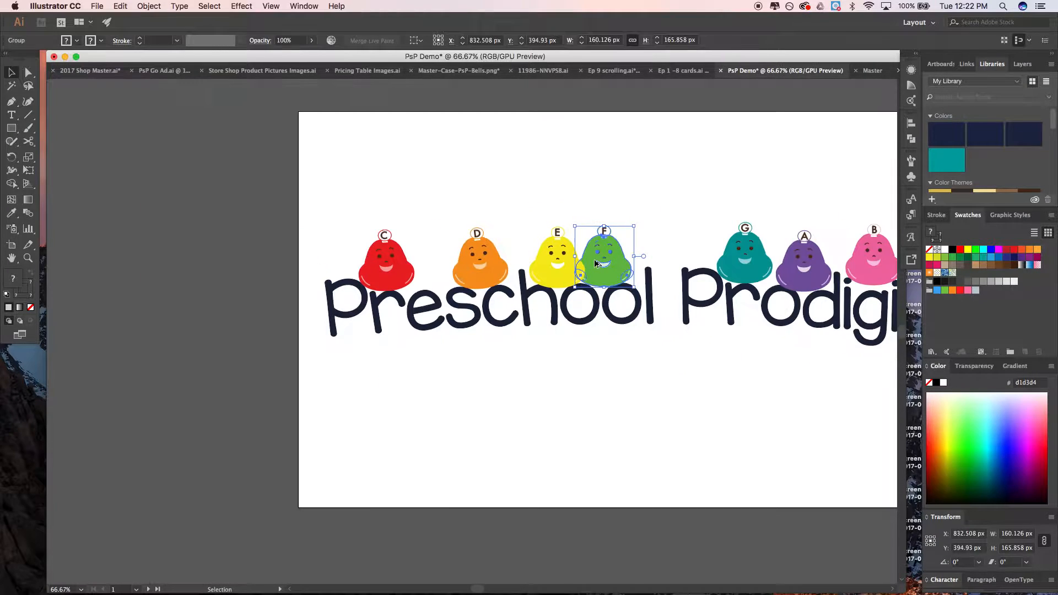
{"action": "scroll", "coordinate": [593, 259], "scroll_direction": "right", "scroll_amount": 5}
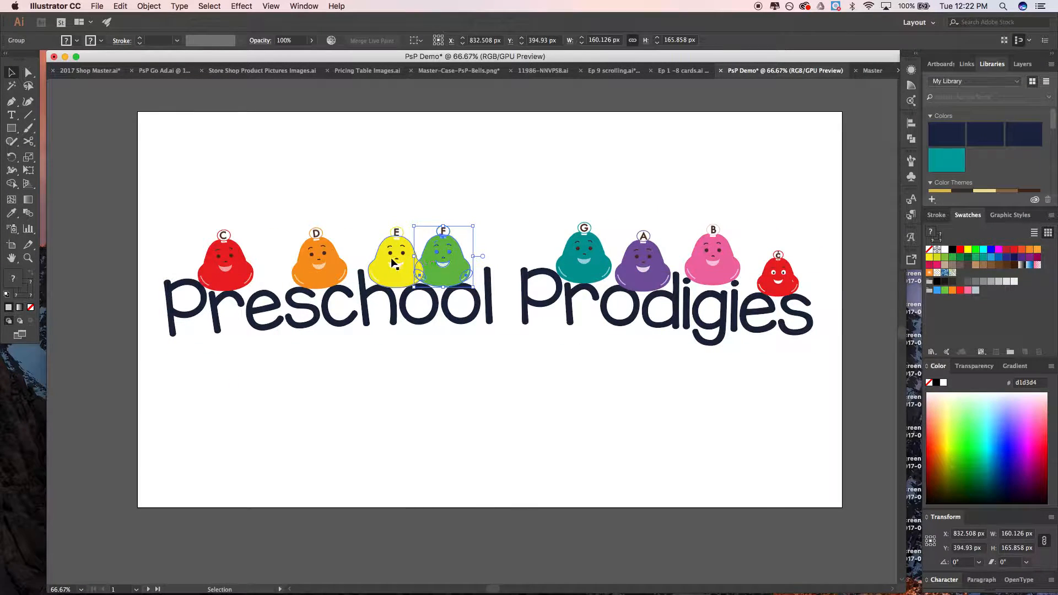
{"action": "left_click", "coordinate": [396, 248]}
{"action": "scroll", "coordinate": [395, 248], "scroll_direction": "up", "scroll_amount": 3}
{"action": "left_click_drag", "start_coordinate": [395, 248], "coordinate": [379, 234]}
{"action": "scroll", "coordinate": [379, 233], "scroll_direction": "up", "scroll_amount": 2}
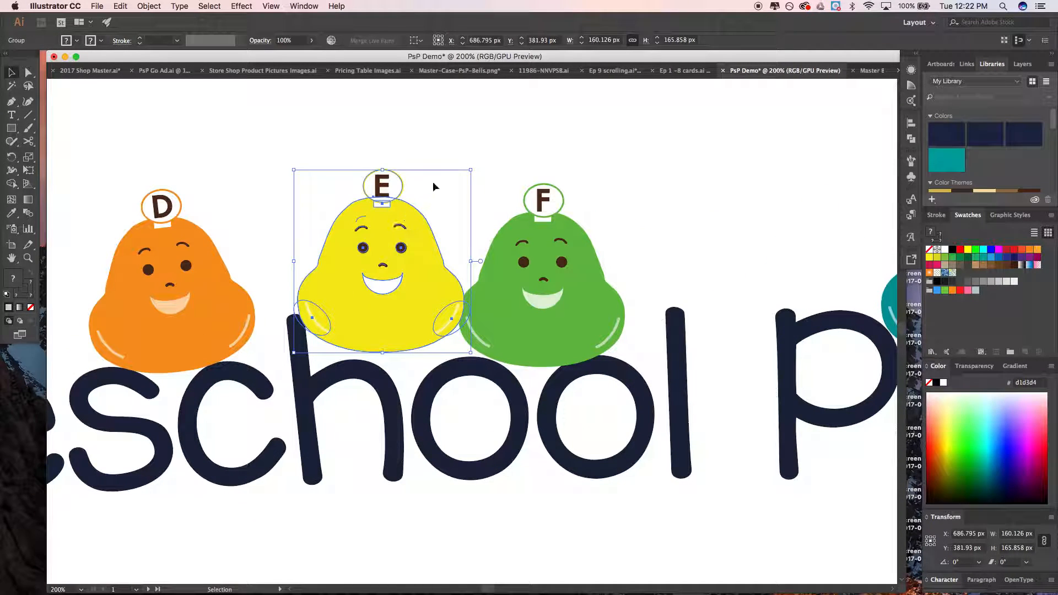
Tilt the yellow E bell clockwise and nudge it to X 687.309 px, Y 397.989 px so it sits on the "h" arch
{"action": "left_click_drag", "start_coordinate": [478, 164], "coordinate": [504, 175]}
{"action": "left_click_drag", "start_coordinate": [423, 253], "coordinate": [431, 269]}
{"action": "key", "text": "Right"}
{"action": "key", "text": "Right"}
{"action": "key", "text": "Right"}
{"action": "key", "text": "Right"}
{"action": "key", "text": "Down"}
{"action": "key", "text": "Down"}
{"action": "key", "text": "Down"}
{"action": "key", "text": "Down"}
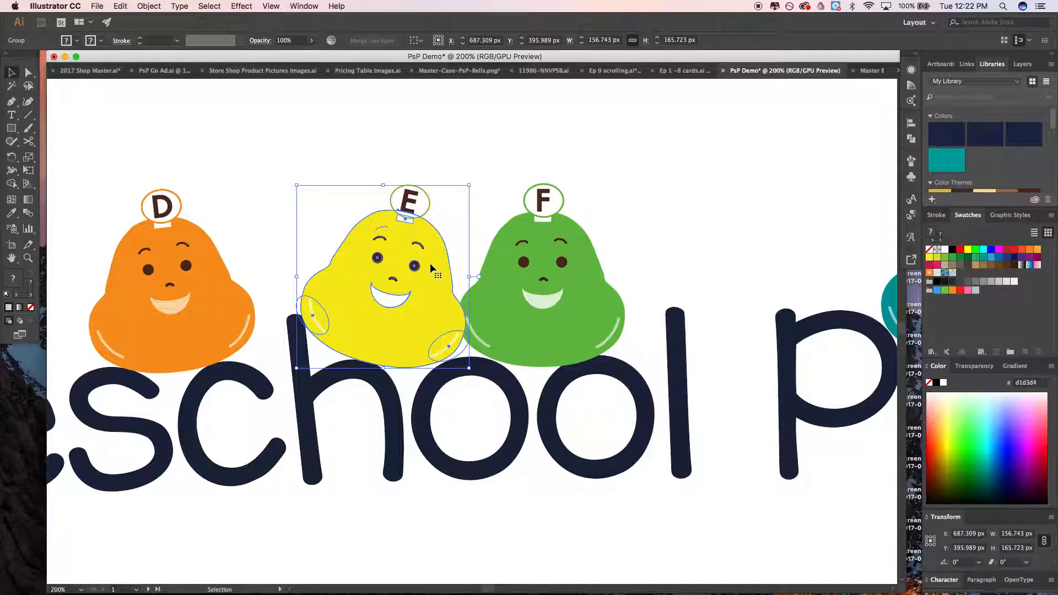
{"action": "left_click", "coordinate": [474, 158]}
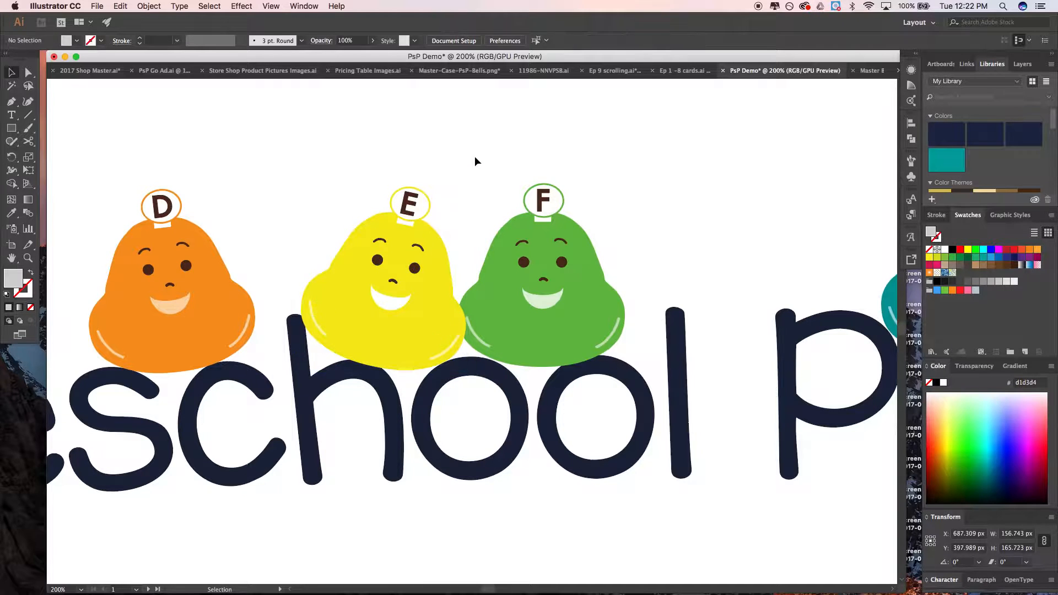
Tilt the green F bell slightly counterclockwise and move it to X 873.789 px, Y 386.707 px, onto the second "o" beside the "l"
{"action": "left_click", "coordinate": [604, 285]}
{"action": "left_click_drag", "start_coordinate": [634, 181], "coordinate": [623, 170]}
{"action": "left_click_drag", "start_coordinate": [584, 253], "coordinate": [606, 246]}
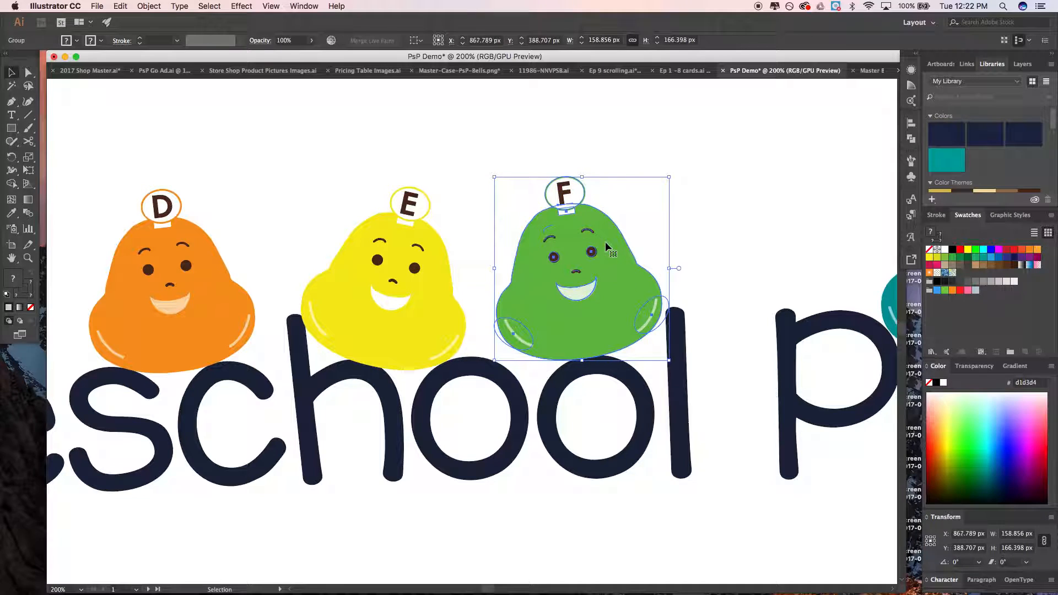
{"action": "key", "text": "Right"}
{"action": "key", "text": "Right"}
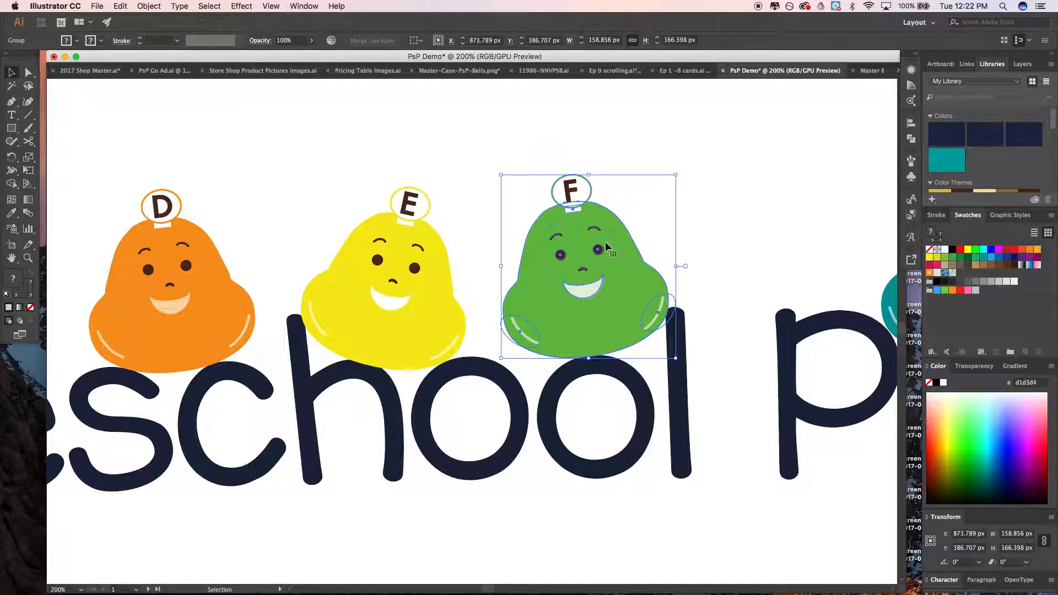
Nudge the purple A bell right and up to X 1386.934 px, Y 403.744 px, over the "o" and "d" of "Prodigies"
{"action": "scroll", "coordinate": [643, 204], "scroll_direction": "down", "scroll_amount": 1}
{"action": "scroll", "coordinate": [642, 209], "scroll_direction": "right", "scroll_amount": 8}
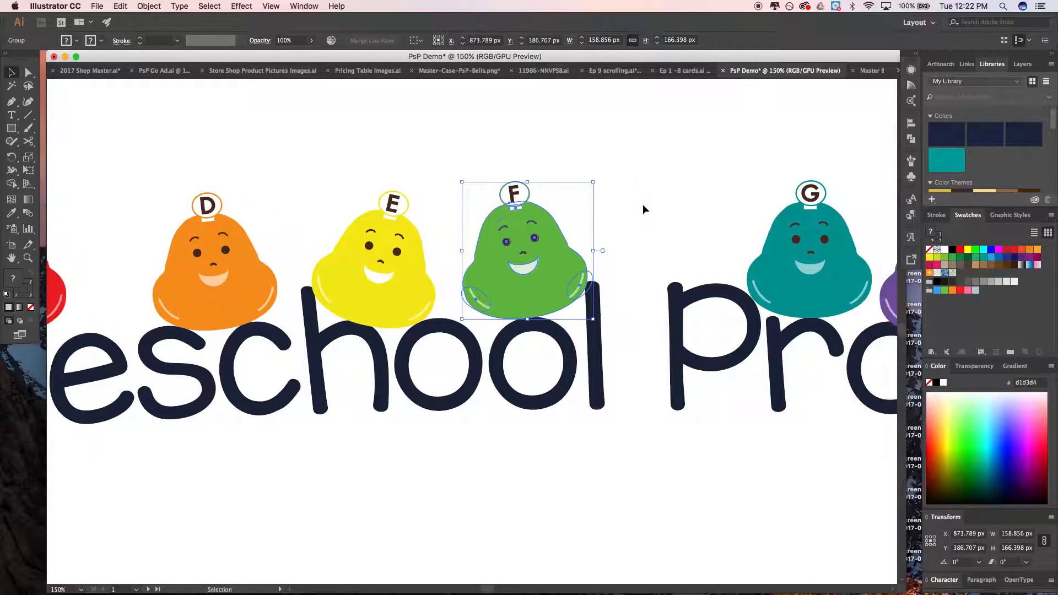
{"action": "left_click", "coordinate": [667, 260]}
{"action": "scroll", "coordinate": [667, 260], "scroll_direction": "right", "scroll_amount": 5}
{"action": "left_click", "coordinate": [664, 274]}
{"action": "key", "text": "Right"}
{"action": "key", "text": "Right"}
{"action": "key", "text": "Right"}
{"action": "key", "text": "Right"}
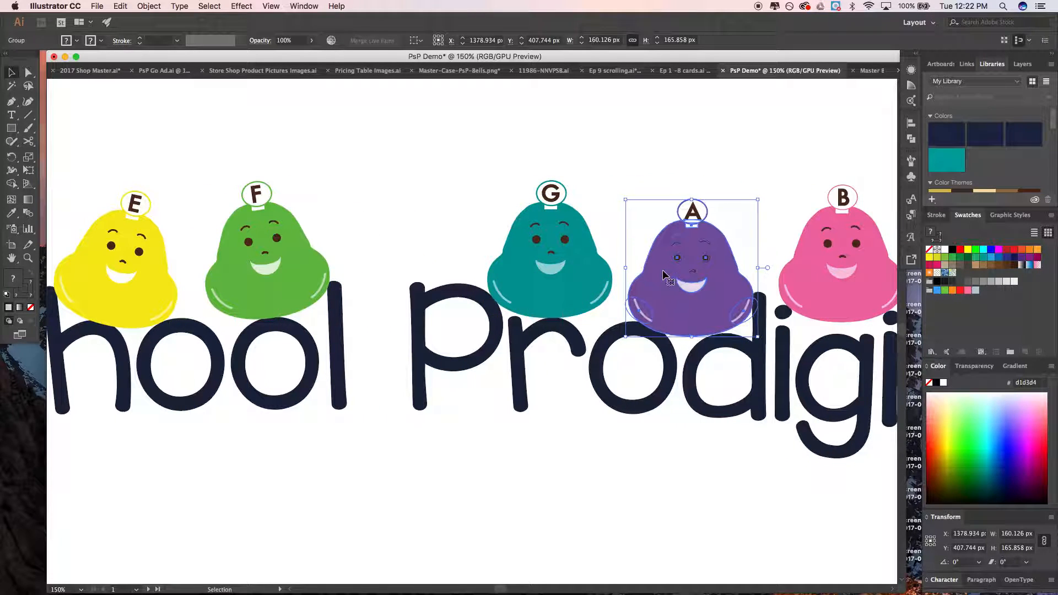
{"action": "scroll", "coordinate": [663, 271], "scroll_direction": "right", "scroll_amount": 1}
{"action": "key", "text": "Up"}
{"action": "key", "text": "Up"}
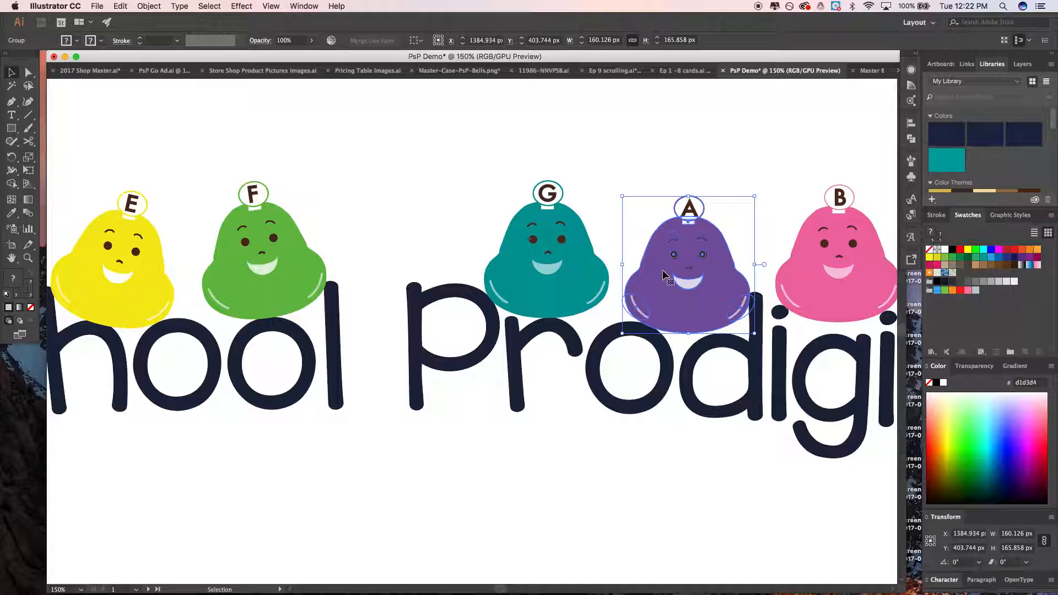
{"action": "key", "text": "Right"}
Check the spacing and seating of all the bells along the whole title, from close up and at full view
{"action": "scroll", "coordinate": [664, 274], "scroll_direction": "right", "scroll_amount": 10}
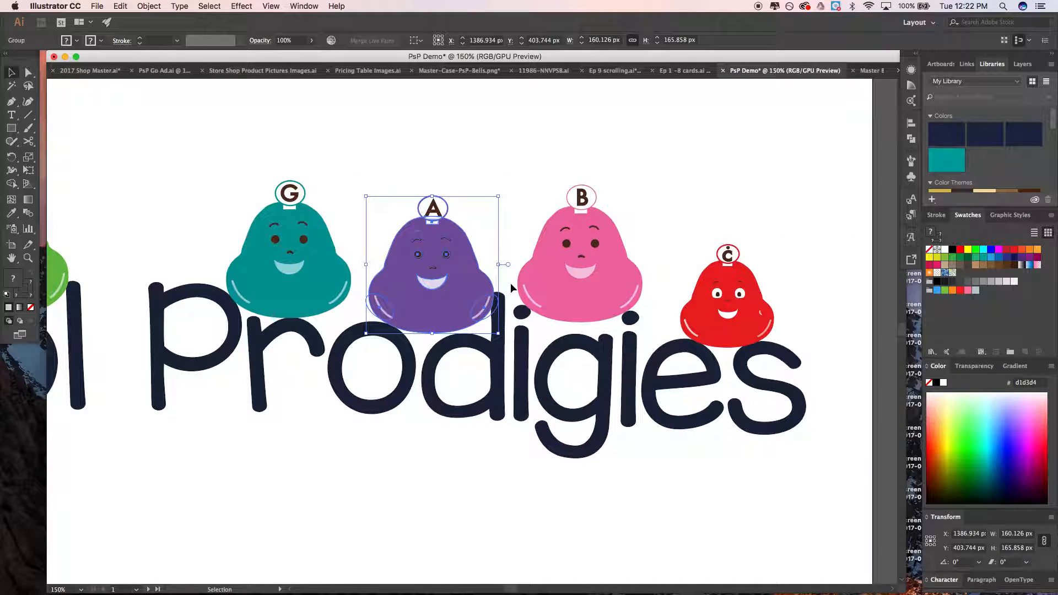
{"action": "scroll", "coordinate": [508, 287], "scroll_direction": "left", "scroll_amount": 2}
{"action": "scroll", "coordinate": [509, 288], "scroll_direction": "left", "scroll_amount": 15}
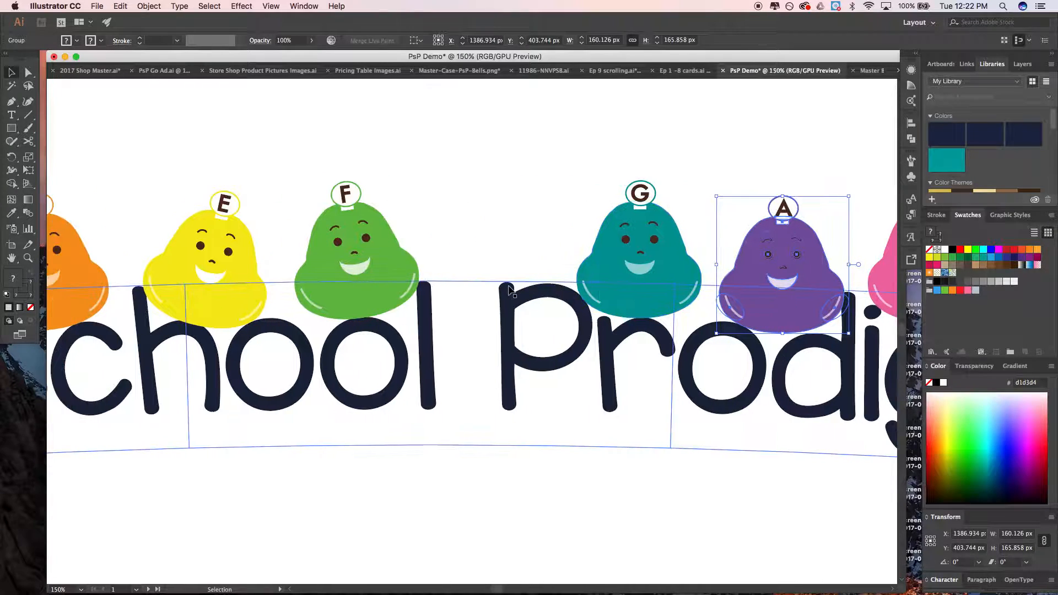
{"action": "scroll", "coordinate": [508, 286], "scroll_direction": "left", "scroll_amount": 9}
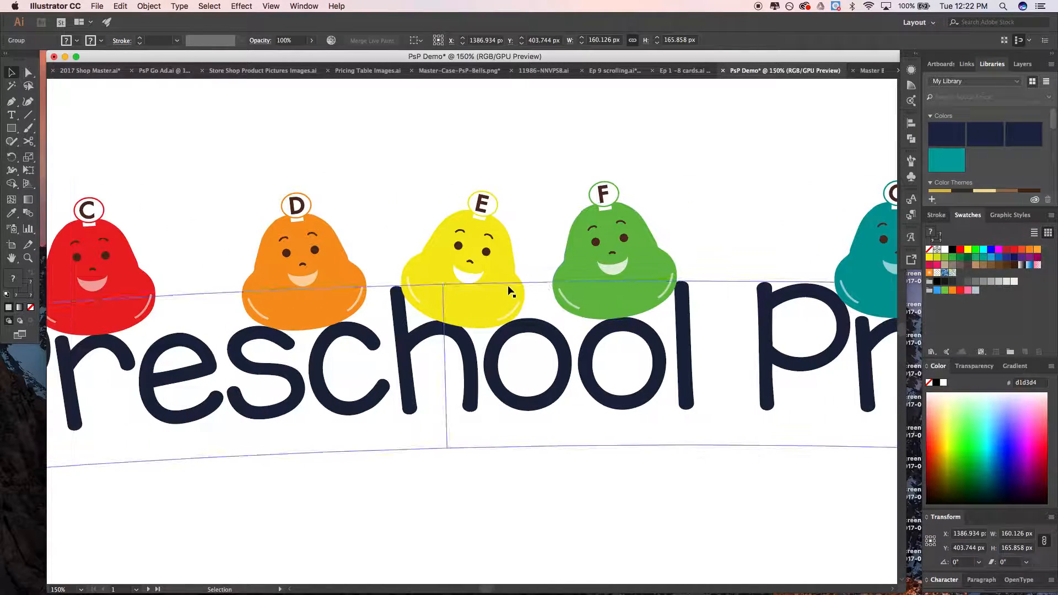
{"action": "scroll", "coordinate": [508, 287], "scroll_direction": "left", "scroll_amount": 4}
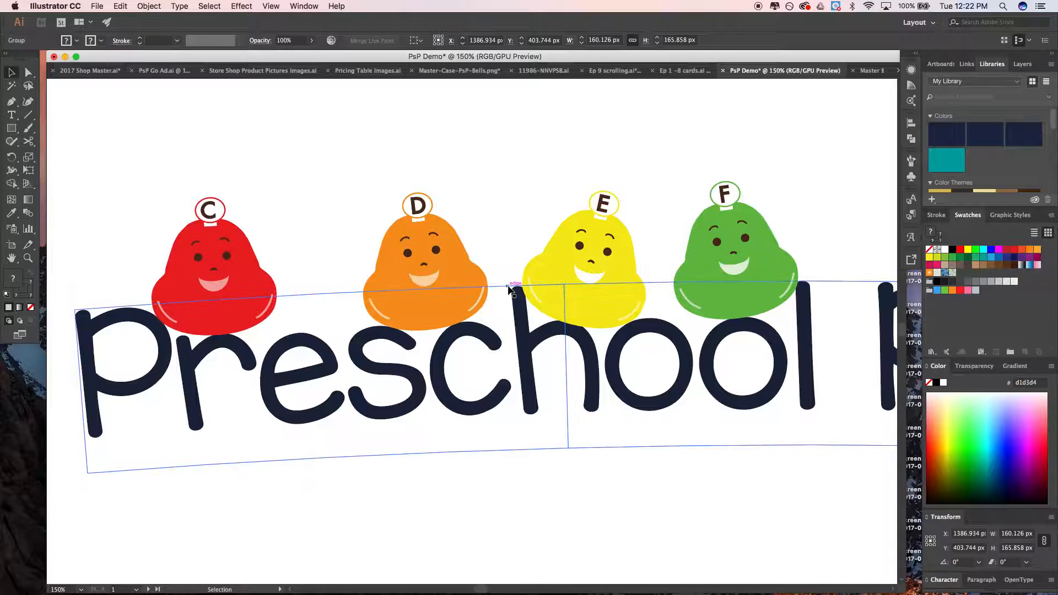
{"action": "key", "text": "super+0"}
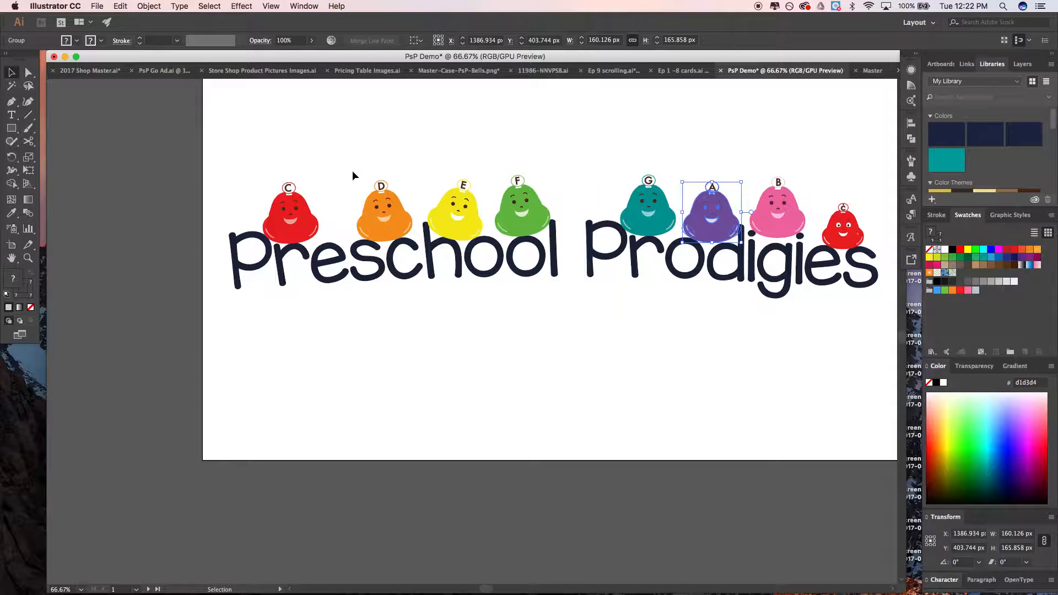
{"action": "left_click", "coordinate": [609, 305]}
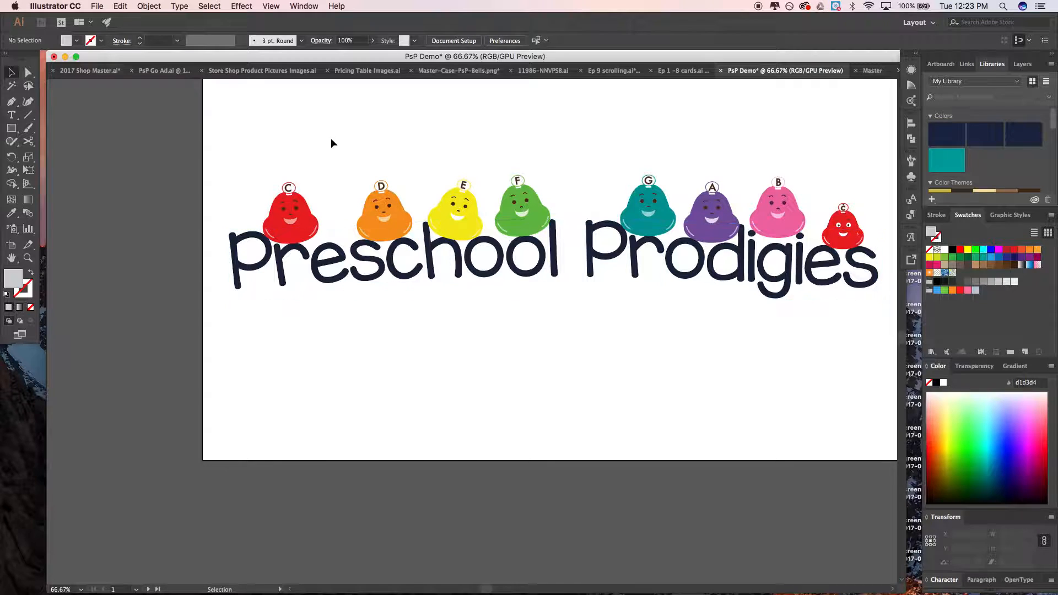
{"action": "scroll", "coordinate": [282, 216], "scroll_direction": "up", "scroll_amount": 3}
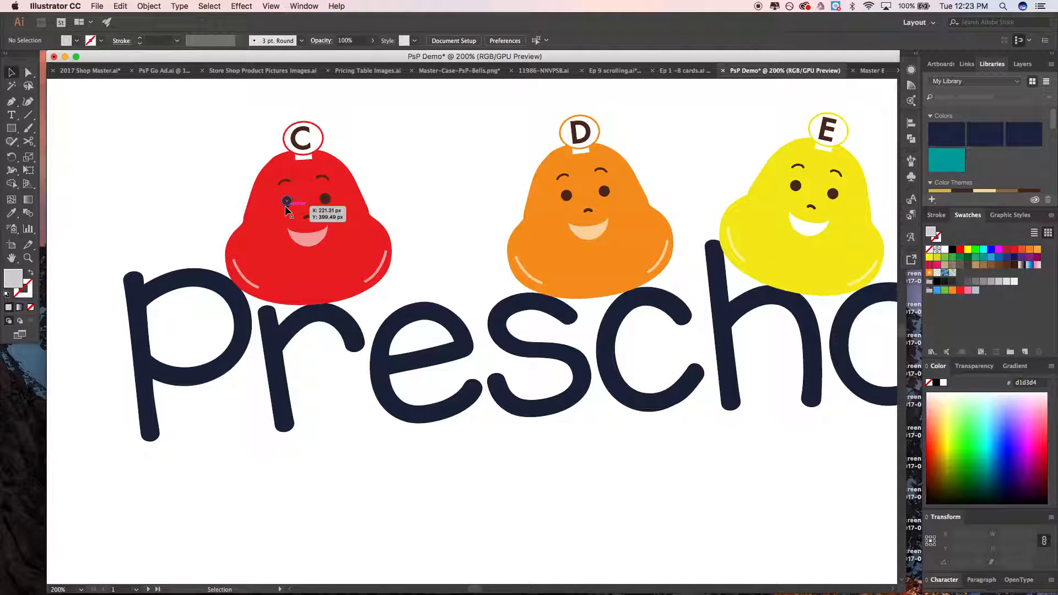
{"action": "scroll", "coordinate": [287, 208], "scroll_direction": "down", "scroll_amount": 5}
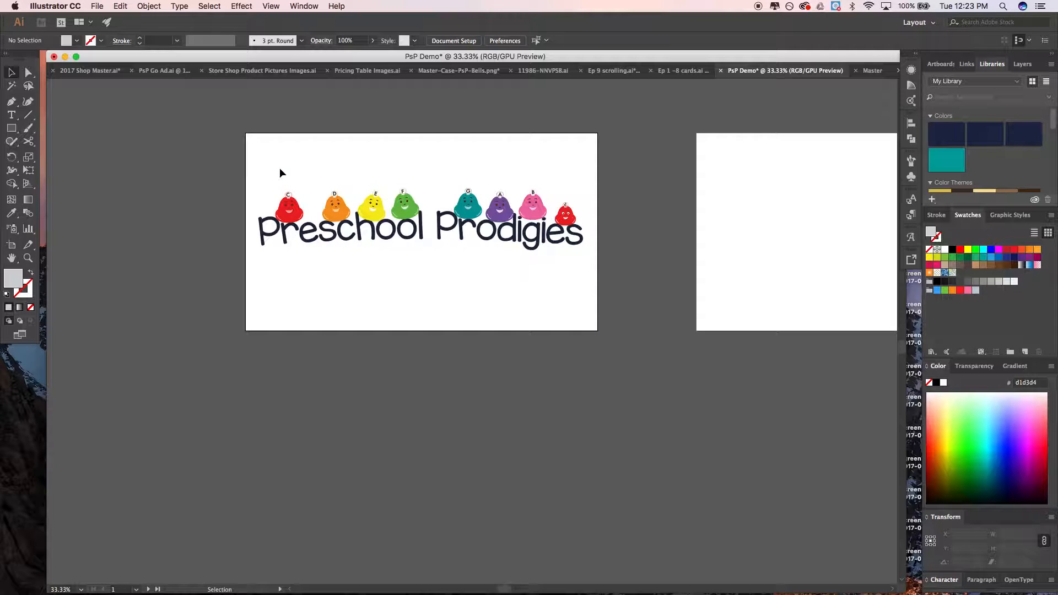
Select the grouped face of the red C bell above "Preschool" and move it right to X 256.703 px
{"action": "scroll", "coordinate": [291, 187], "scroll_direction": "up", "scroll_amount": 3}
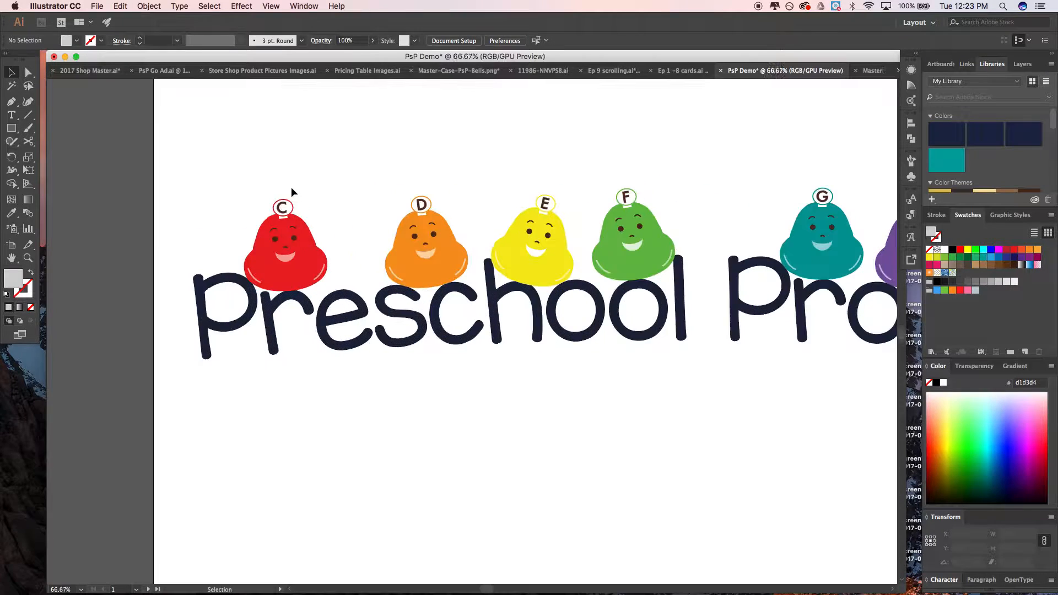
{"action": "scroll", "coordinate": [294, 240], "scroll_direction": "up", "scroll_amount": 2}
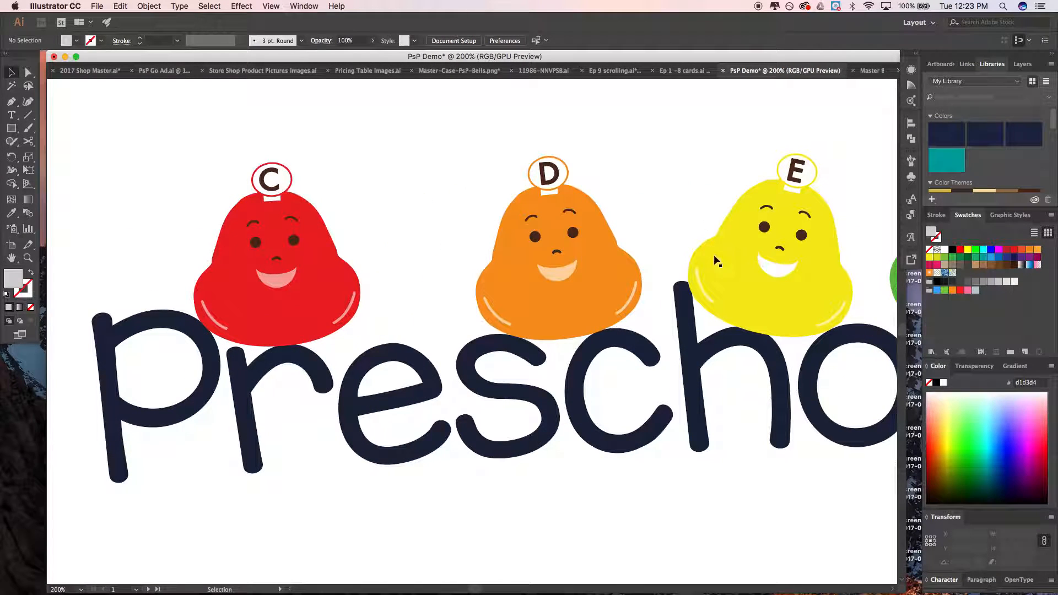
{"action": "double_click", "coordinate": [294, 241]}
{"action": "left_click", "coordinate": [287, 248]}
{"action": "double_click", "coordinate": [210, 159]}
{"action": "left_click", "coordinate": [6, 68]}
{"action": "left_click", "coordinate": [255, 248]}
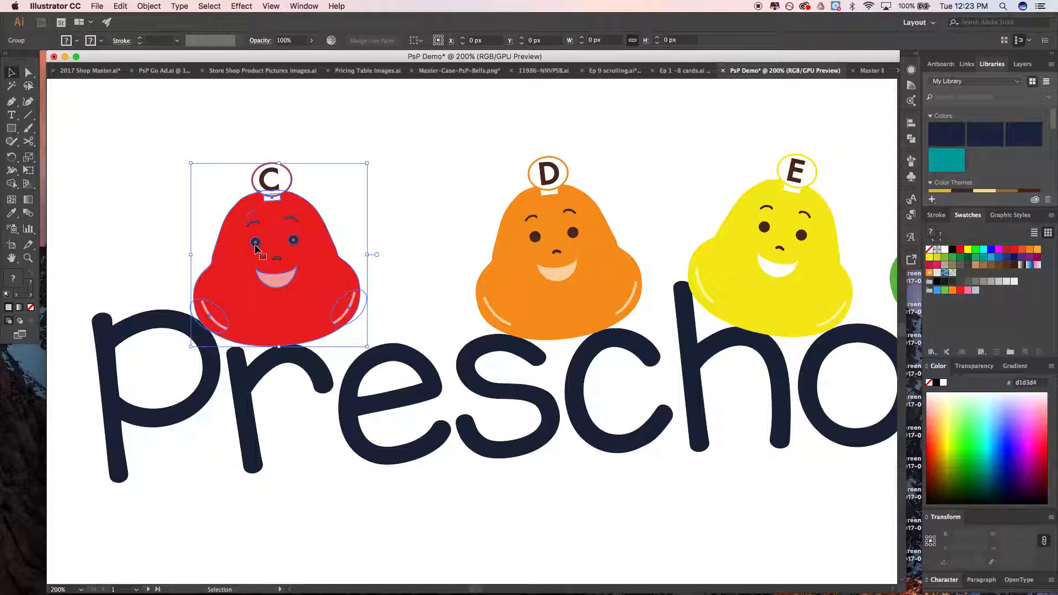
{"action": "double_click", "coordinate": [255, 248]}
{"action": "left_click_drag", "start_coordinate": [251, 223], "coordinate": [254, 247]}
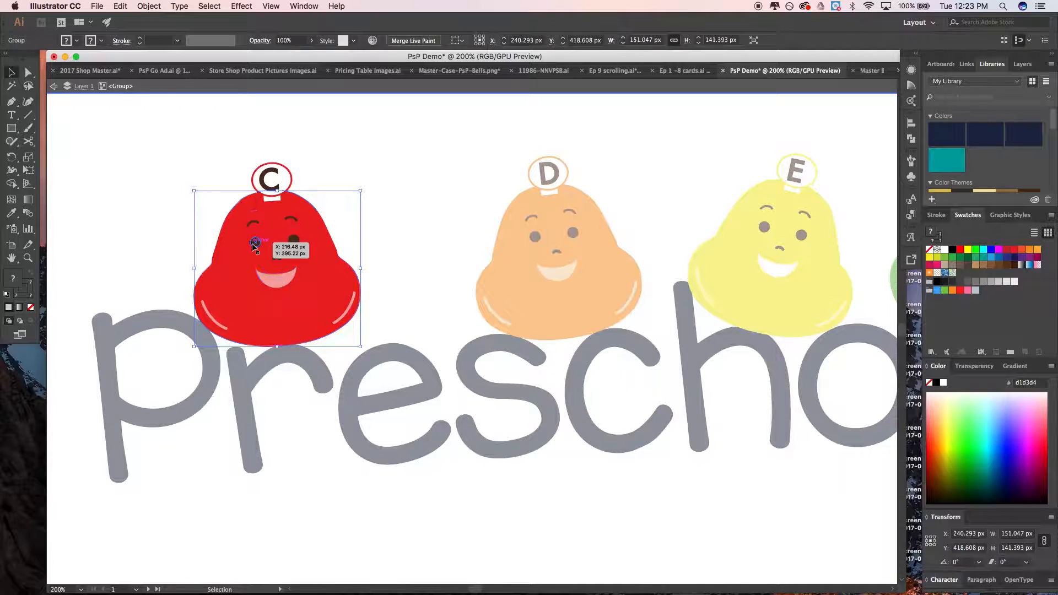
{"action": "double_click", "coordinate": [252, 245]}
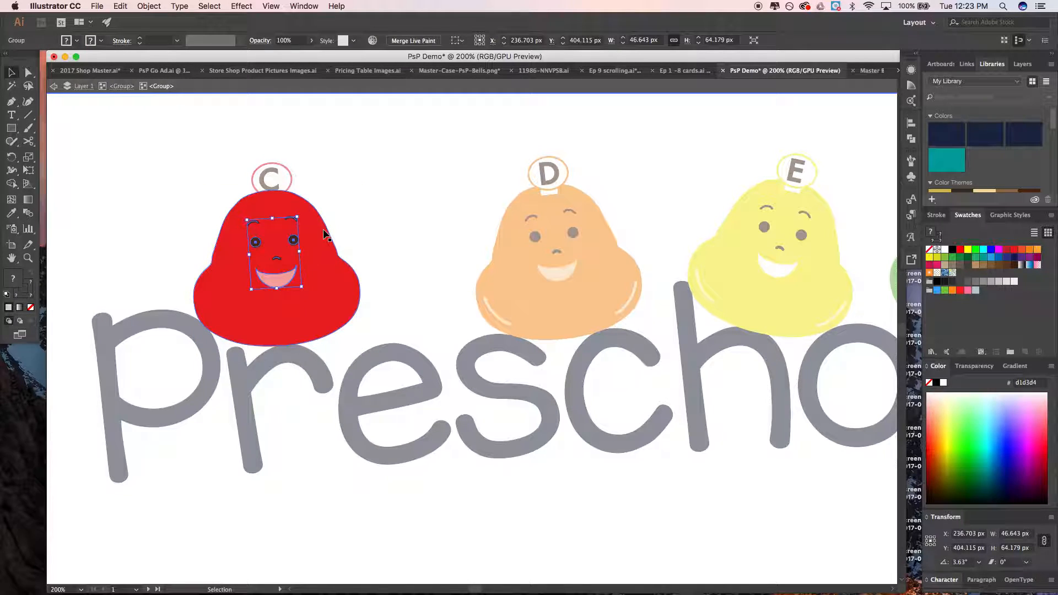
{"action": "double_click", "coordinate": [281, 275]}
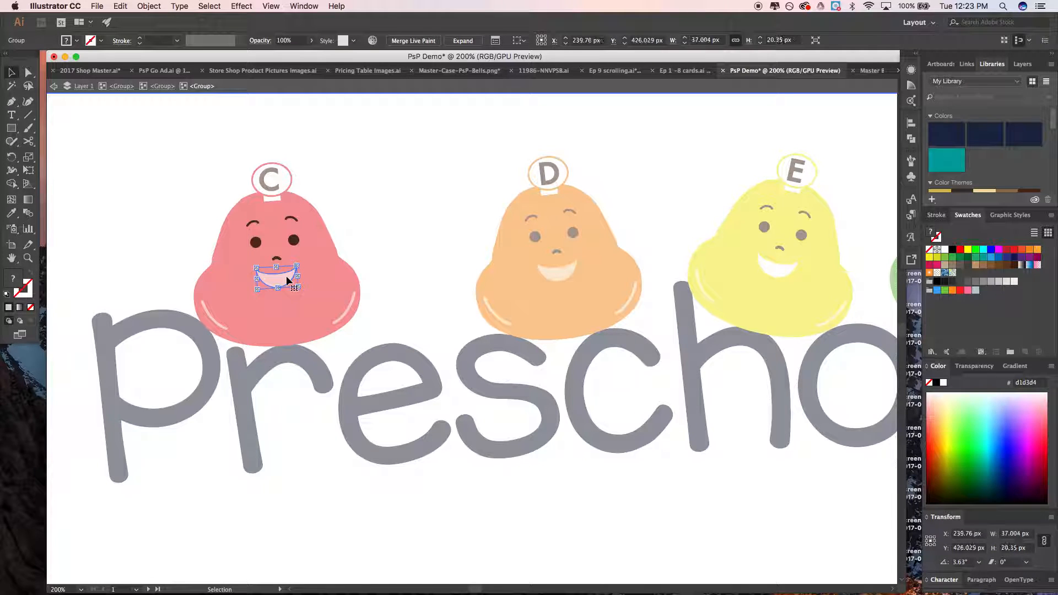
{"action": "key", "text": "Escape"}
{"action": "double_click", "coordinate": [293, 241]}
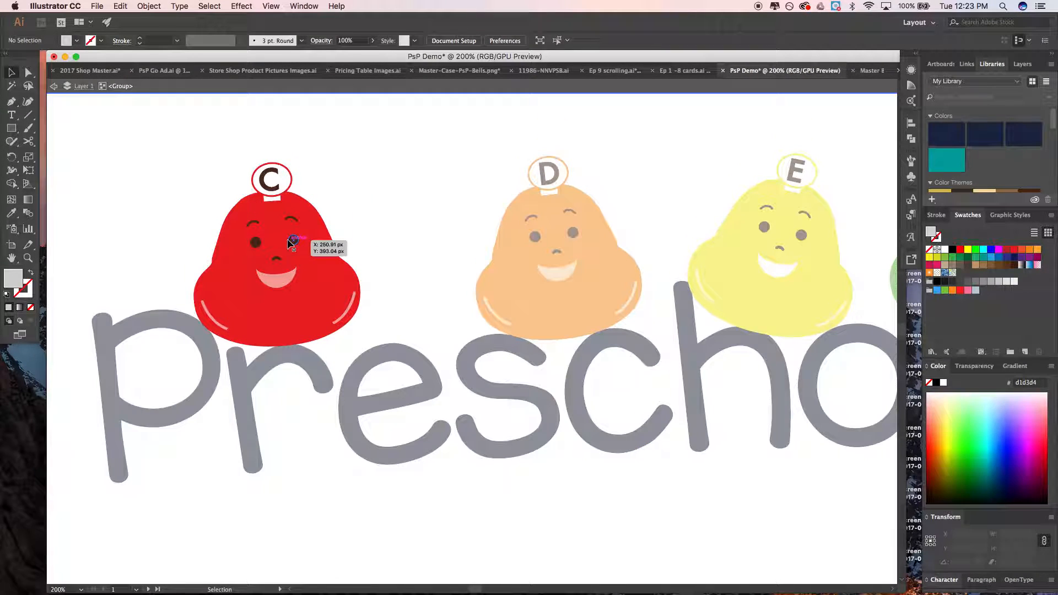
{"action": "double_click", "coordinate": [293, 240]}
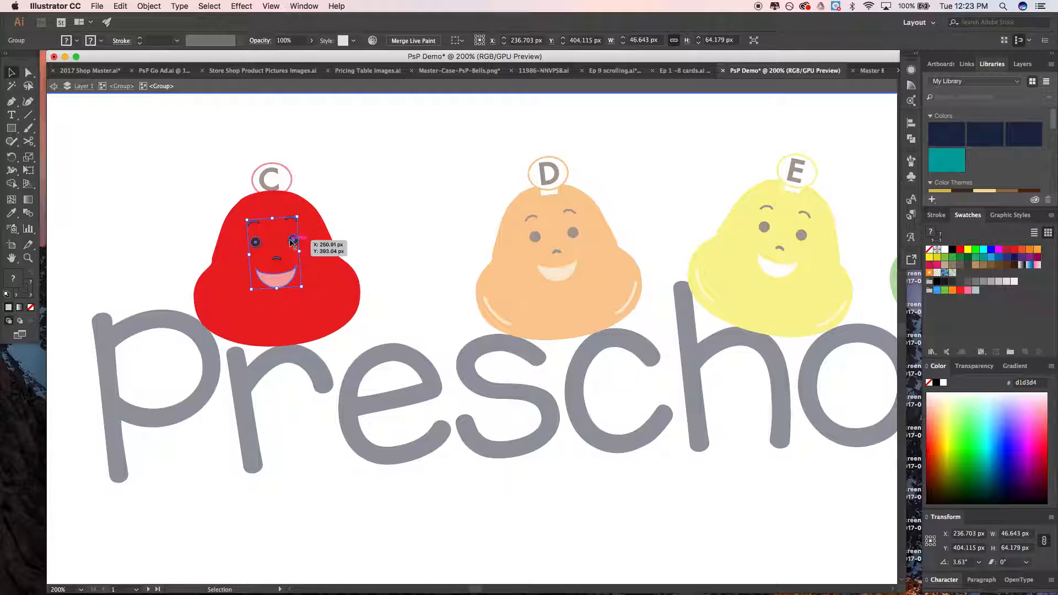
{"action": "left_click_drag", "start_coordinate": [291, 242], "coordinate": [293, 243]}
{"action": "key", "text": "Right"}
{"action": "key", "text": "Right"}
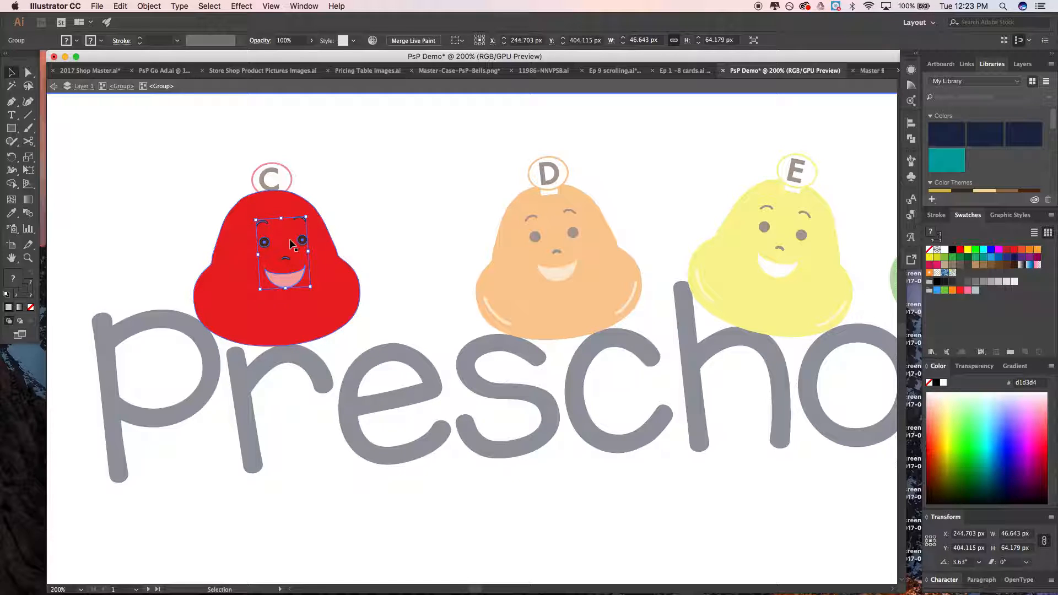
{"action": "key", "text": "Right"}
{"action": "key", "text": "Right"}
{"action": "key", "text": "Right"}
{"action": "key", "text": "Right"}
{"action": "key", "text": "Right"}
{"action": "key", "text": "Right"}
{"action": "key", "text": "Right"}
{"action": "key", "text": "Right"}
{"action": "key", "text": "Right"}
{"action": "key", "text": "Right"}
{"action": "key", "text": "Right"}
{"action": "key", "text": "Right"}
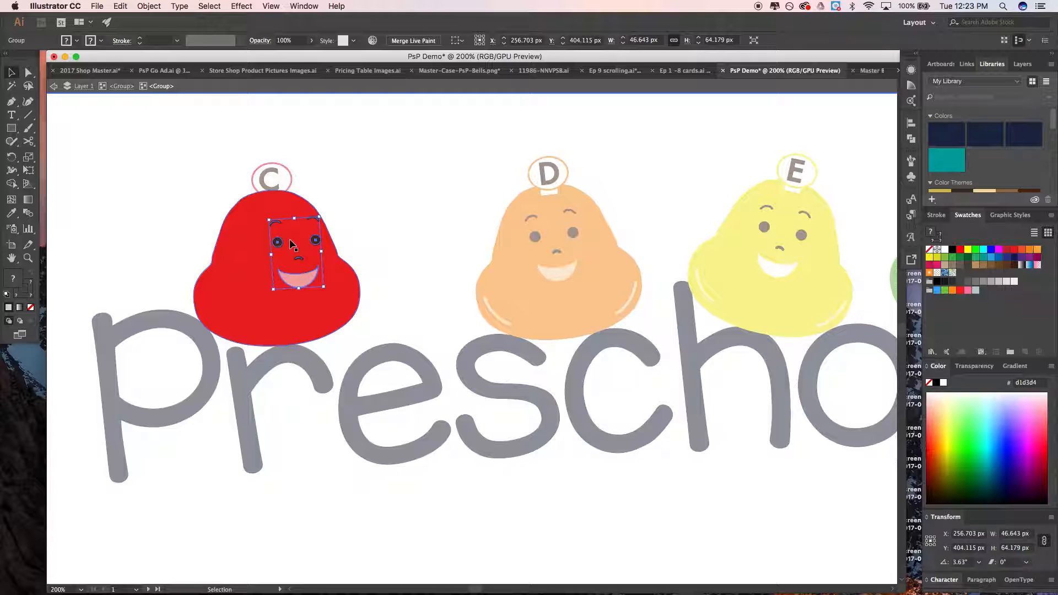
Raise the red C bell's face to Y 396.115 px and leave the group
{"action": "key", "text": "Up"}
{"action": "key", "text": "Up"}
{"action": "key", "text": "Up"}
{"action": "key", "text": "Up"}
{"action": "key", "text": "Up"}
{"action": "key", "text": "Up"}
{"action": "key", "text": "Up"}
{"action": "key", "text": "Up"}
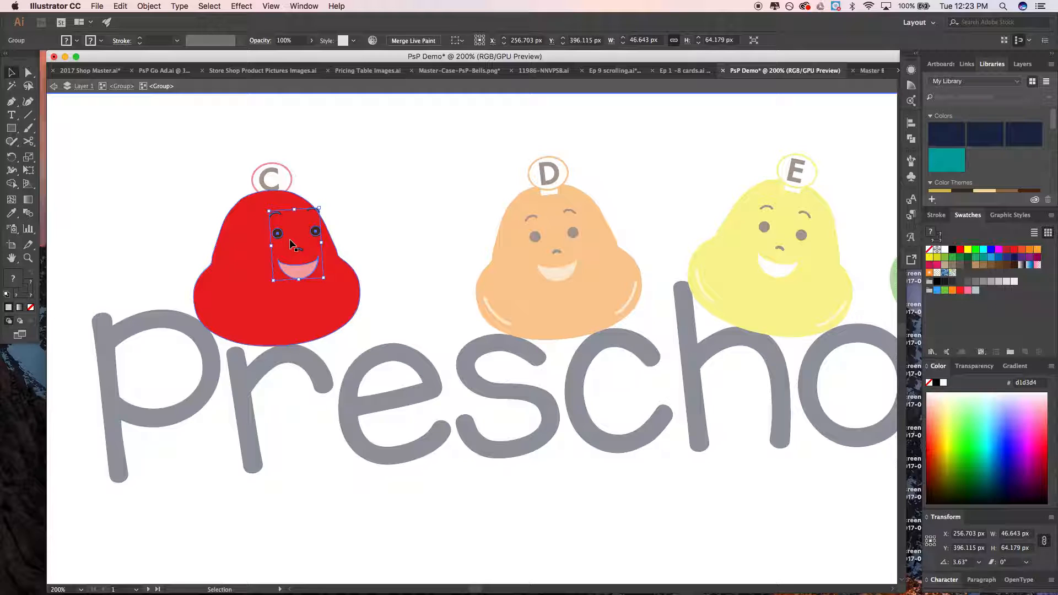
{"action": "double_click", "coordinate": [429, 208]}
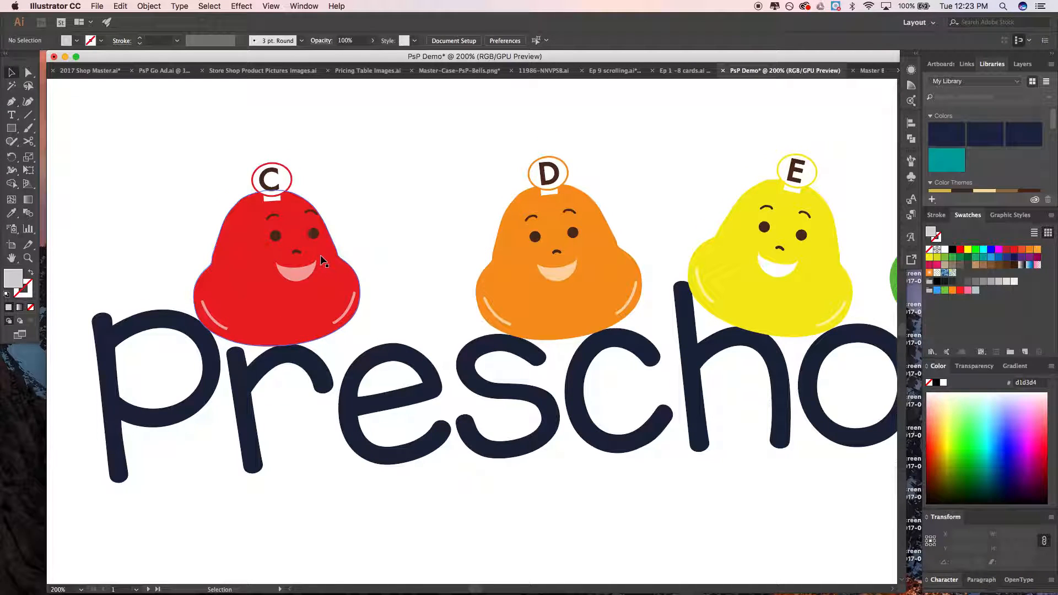
Shift the red C bell's face slightly left and down, to X 252.703 px, Y 400.115 px
{"action": "double_click", "coordinate": [315, 236]}
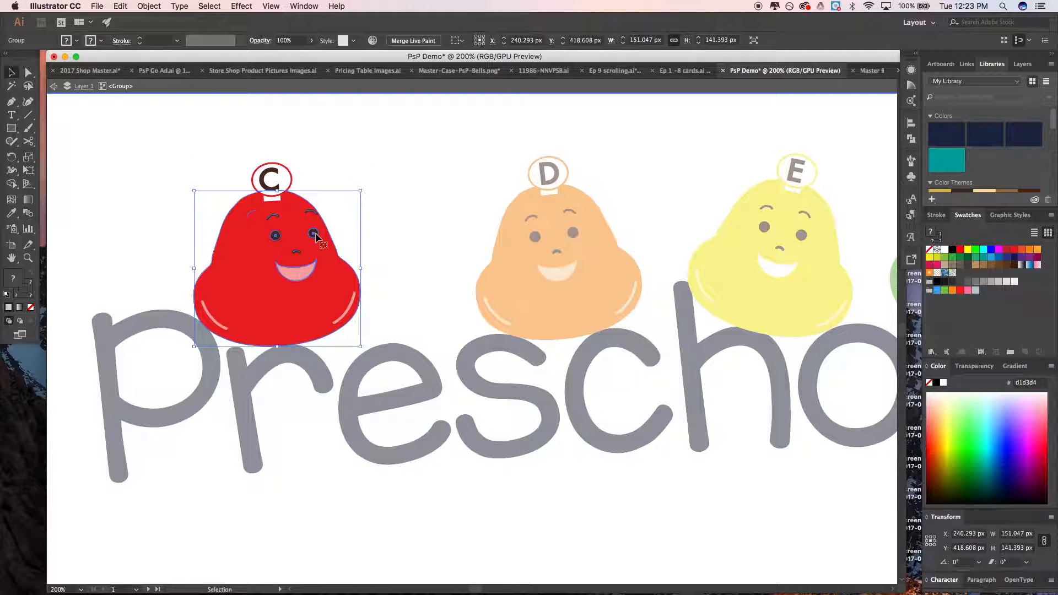
{"action": "double_click", "coordinate": [315, 236]}
{"action": "left_click", "coordinate": [315, 236]}
{"action": "double_click", "coordinate": [394, 180]}
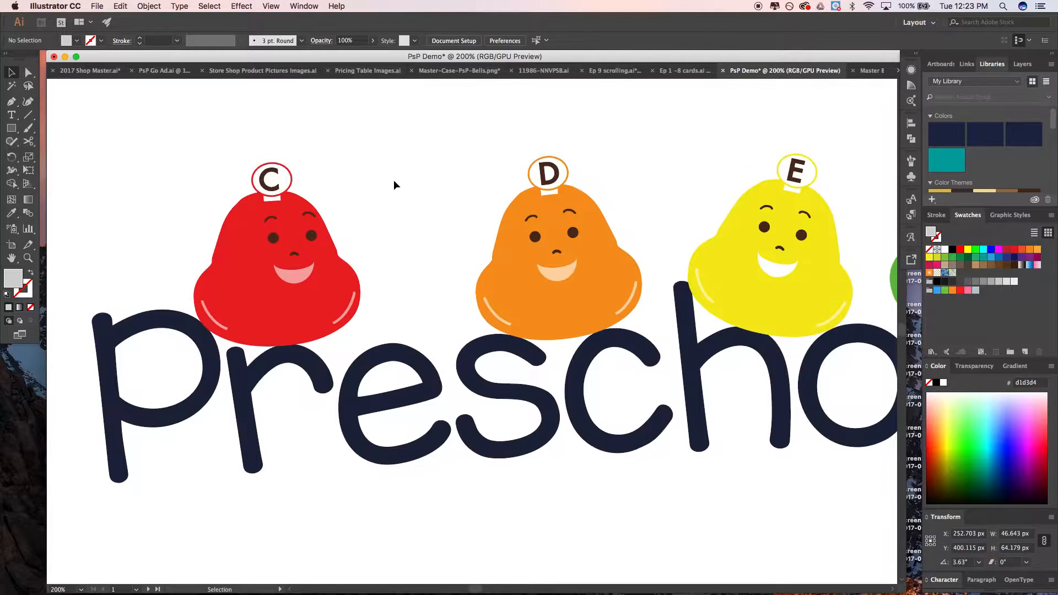
Tilt the whole red C bell at the start of "Preschool" slightly counterclockwise
{"action": "scroll", "coordinate": [357, 220], "scroll_direction": "down", "scroll_amount": 2}
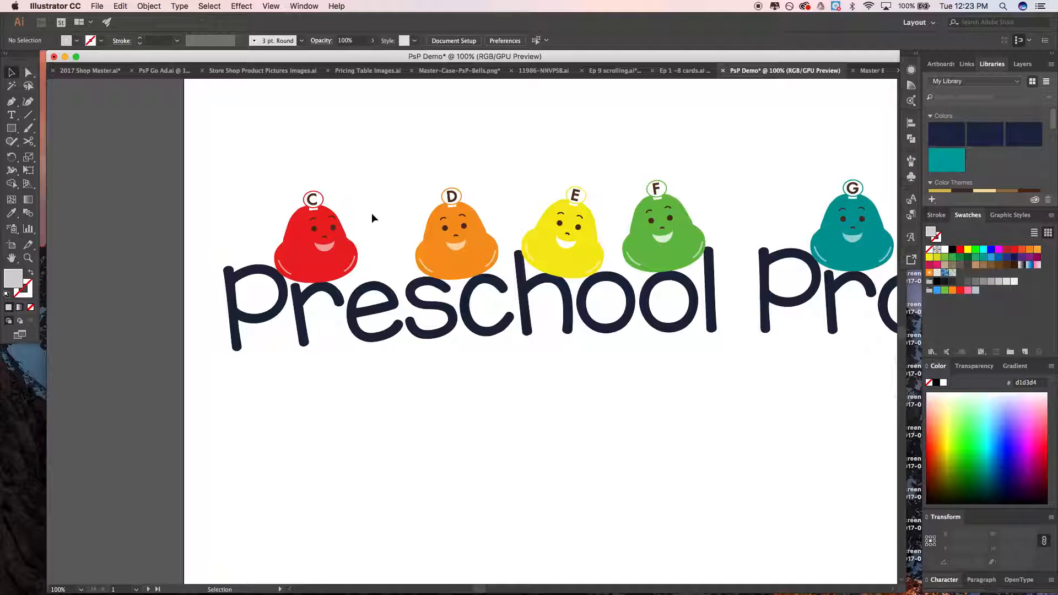
{"action": "scroll", "coordinate": [372, 218], "scroll_direction": "up", "scroll_amount": 2}
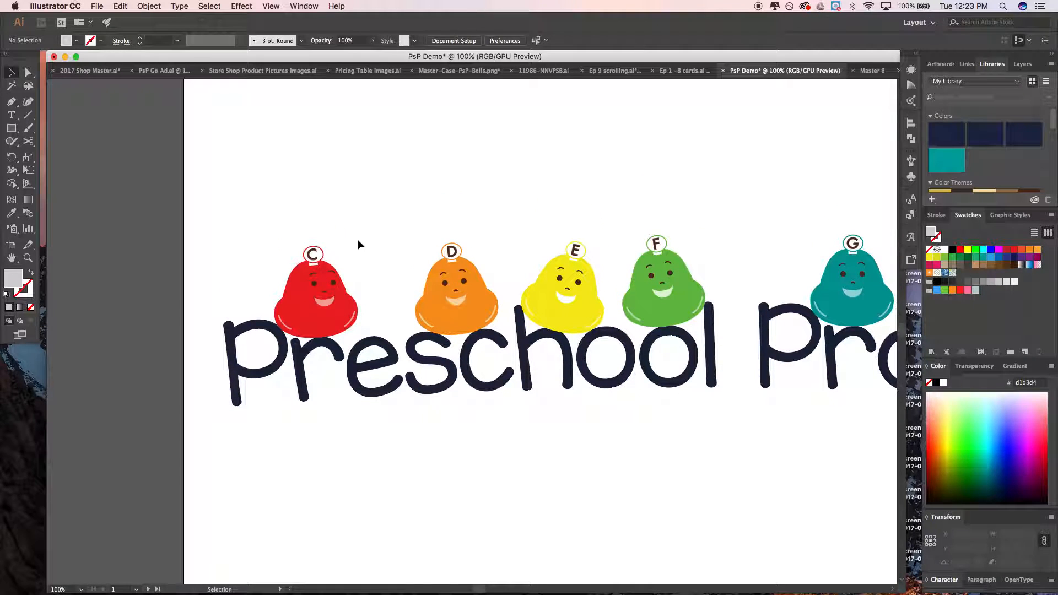
{"action": "left_click", "coordinate": [326, 280]}
{"action": "left_click", "coordinate": [379, 240]}
{"action": "left_click", "coordinate": [339, 284]}
{"action": "left_click_drag", "start_coordinate": [366, 245], "coordinate": [362, 241]}
{"action": "left_click", "coordinate": [408, 262]}
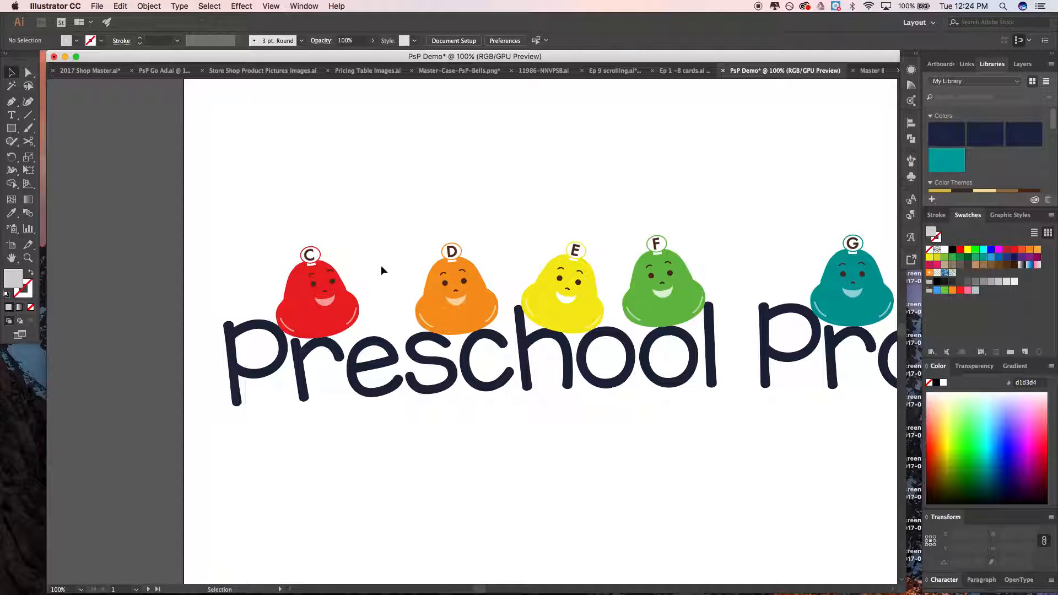
Nudge the face inside the tilted red C bell to X 248.908 px, Y 400.557 px
{"action": "double_click", "coordinate": [321, 302]}
{"action": "left_click", "coordinate": [322, 302]}
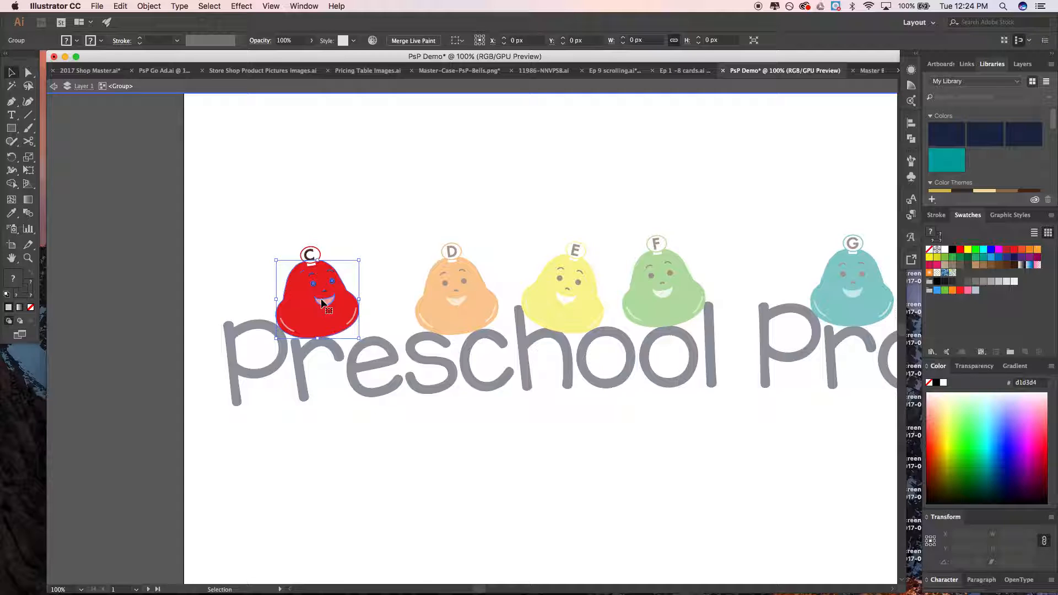
{"action": "left_click", "coordinate": [322, 302]}
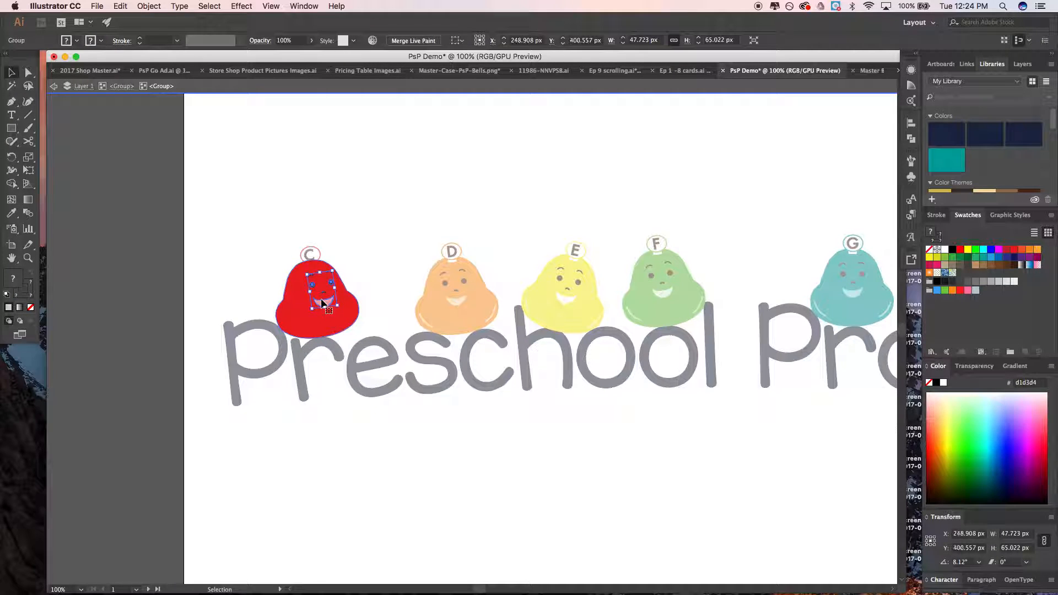
{"action": "double_click", "coordinate": [373, 218]}
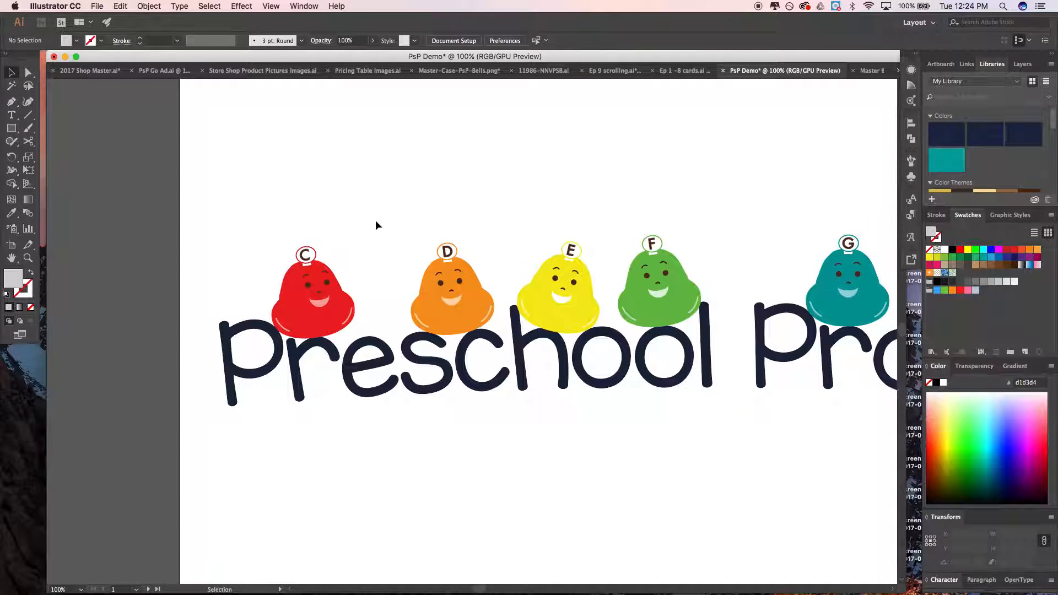
Move the orange D bell's face left and slightly down, to X 477.752 px, Y 399.775 px
{"action": "scroll", "coordinate": [375, 220], "scroll_direction": "right", "scroll_amount": 5}
{"action": "double_click", "coordinate": [300, 287]}
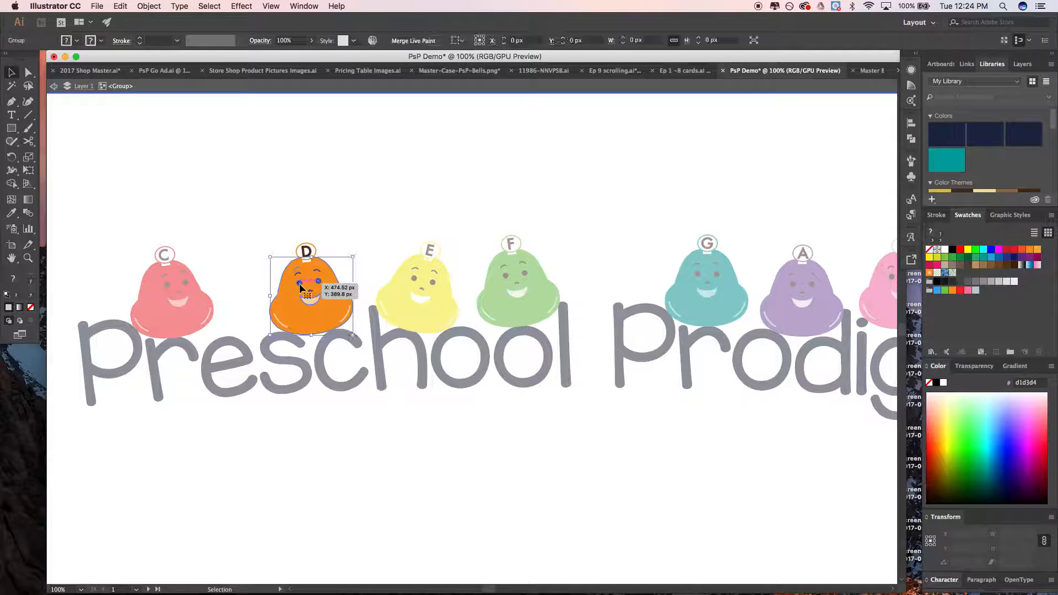
{"action": "double_click", "coordinate": [292, 224]}
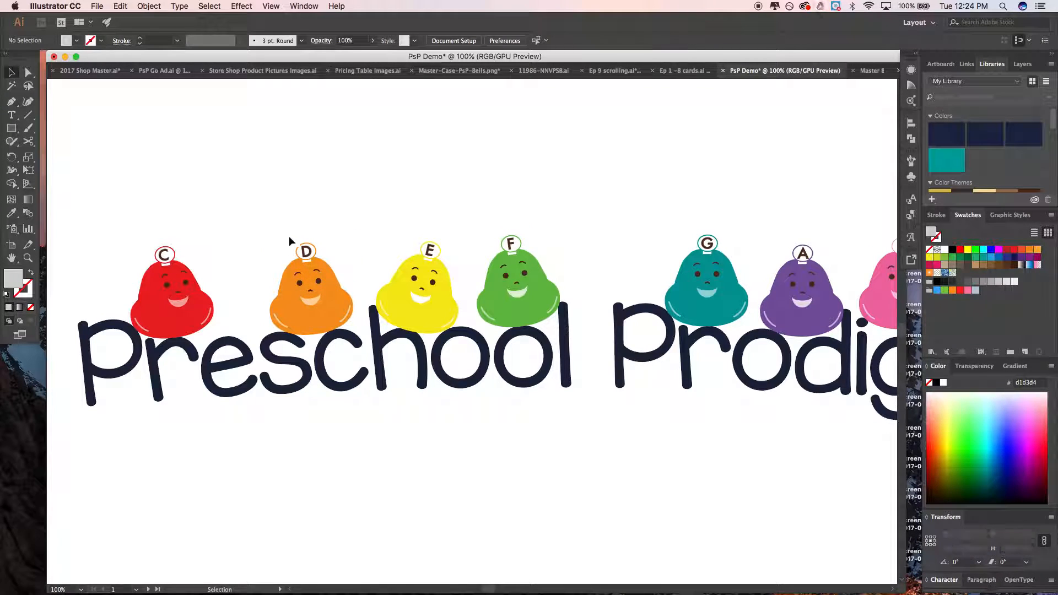
{"action": "double_click", "coordinate": [302, 302]}
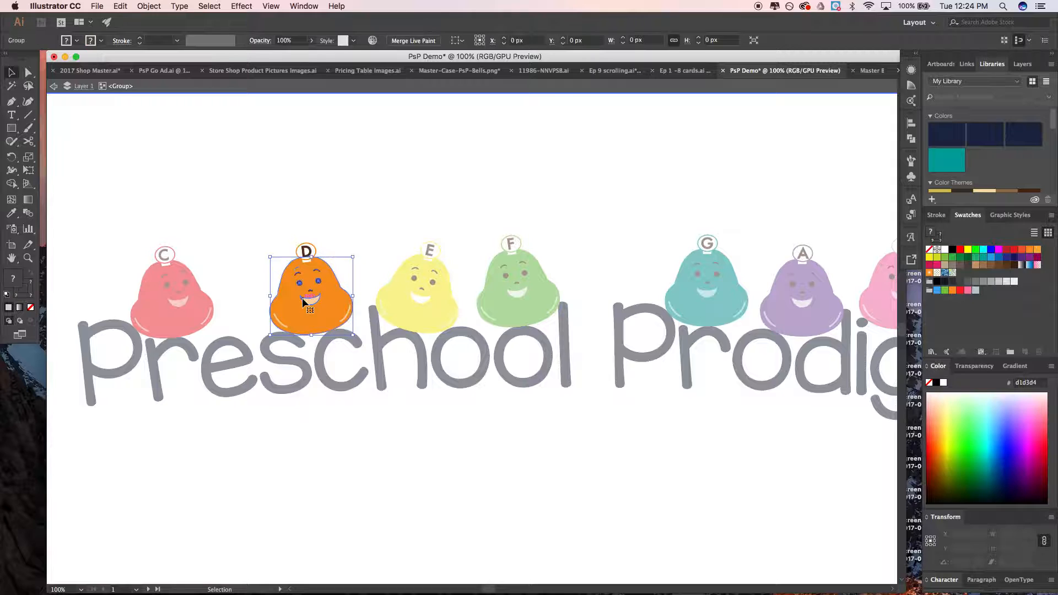
{"action": "double_click", "coordinate": [303, 302]}
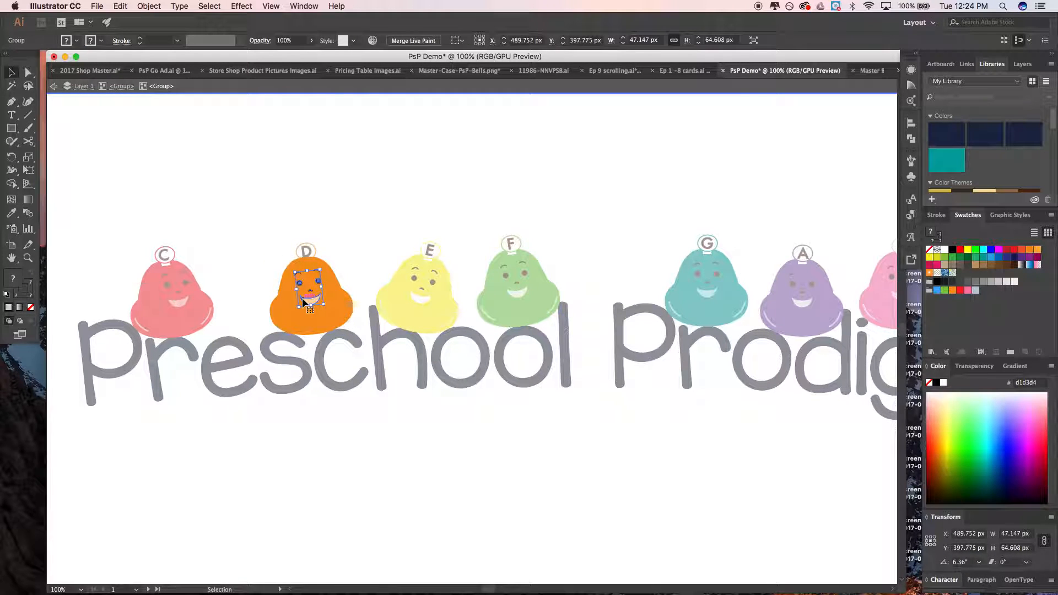
{"action": "key", "text": "Left"}
{"action": "key", "text": "Left"}
{"action": "key", "text": "Left"}
{"action": "key", "text": "Left"}
{"action": "key", "text": "Left"}
{"action": "key", "text": "Left"}
{"action": "key", "text": "Left"}
{"action": "key", "text": "Left"}
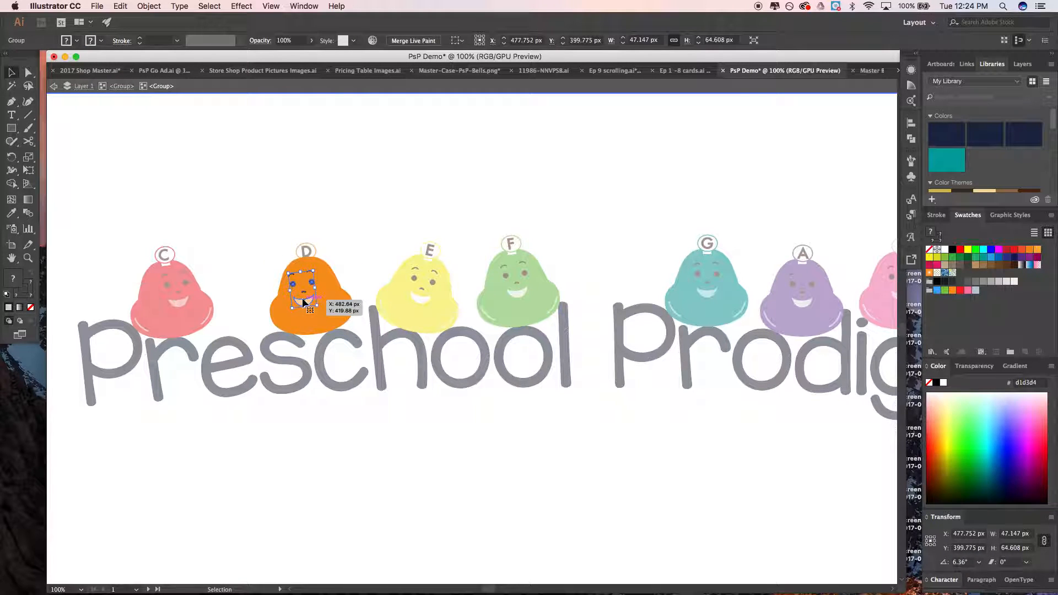
{"action": "double_click", "coordinate": [309, 218]}
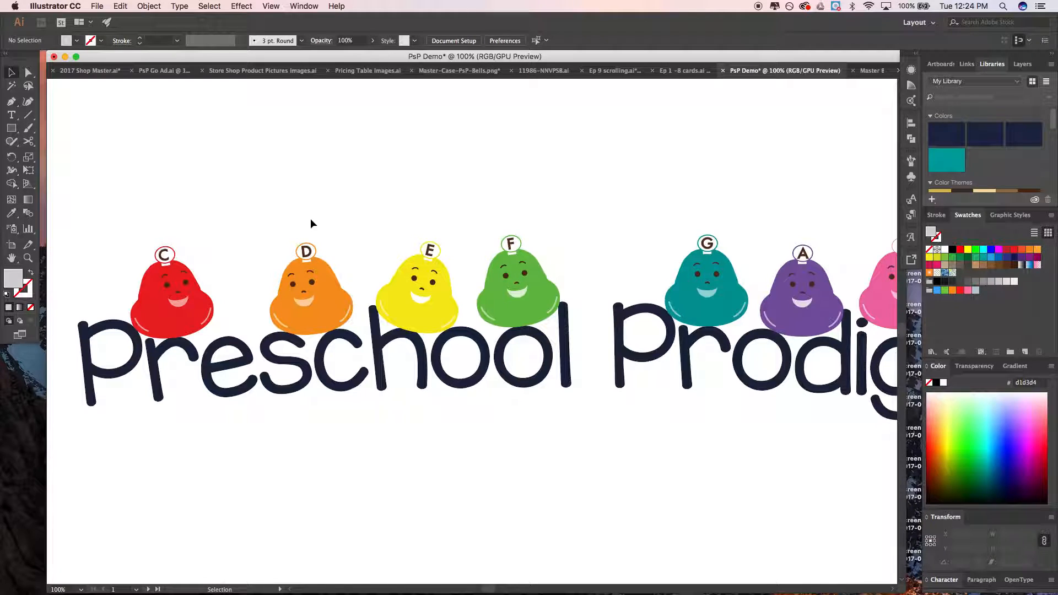
Select the yellow E bell's mouth with its eyes, brows and nose, and move them right and up to X 710.207 px, Y 392.169 px
{"action": "double_click", "coordinate": [417, 304]}
{"action": "left_click", "coordinate": [417, 304]}
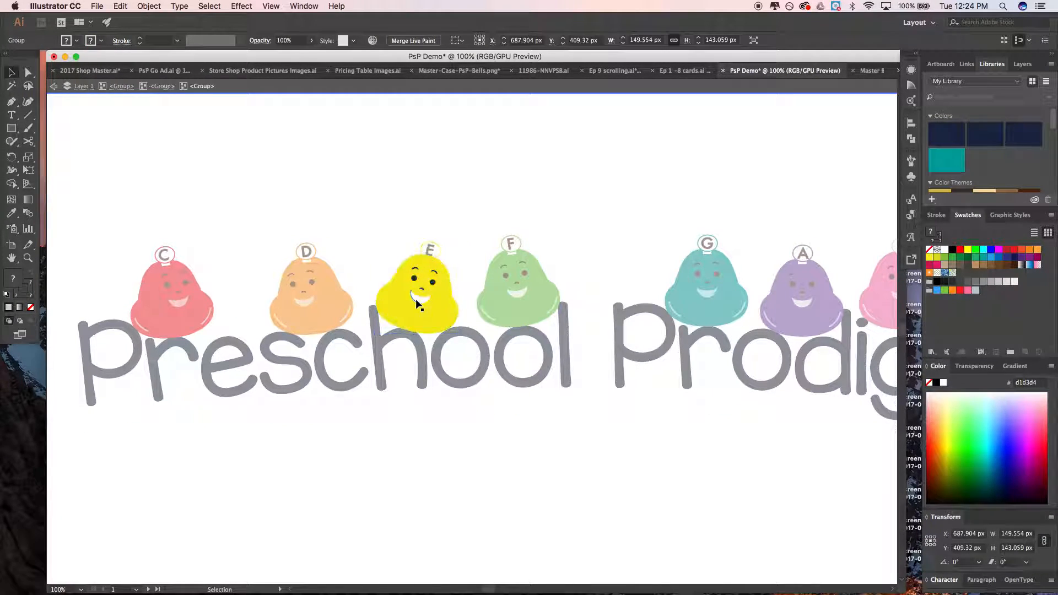
{"action": "left_click", "coordinate": [416, 301]}
{"action": "scroll", "coordinate": [431, 250], "scroll_direction": "up", "scroll_amount": 3}
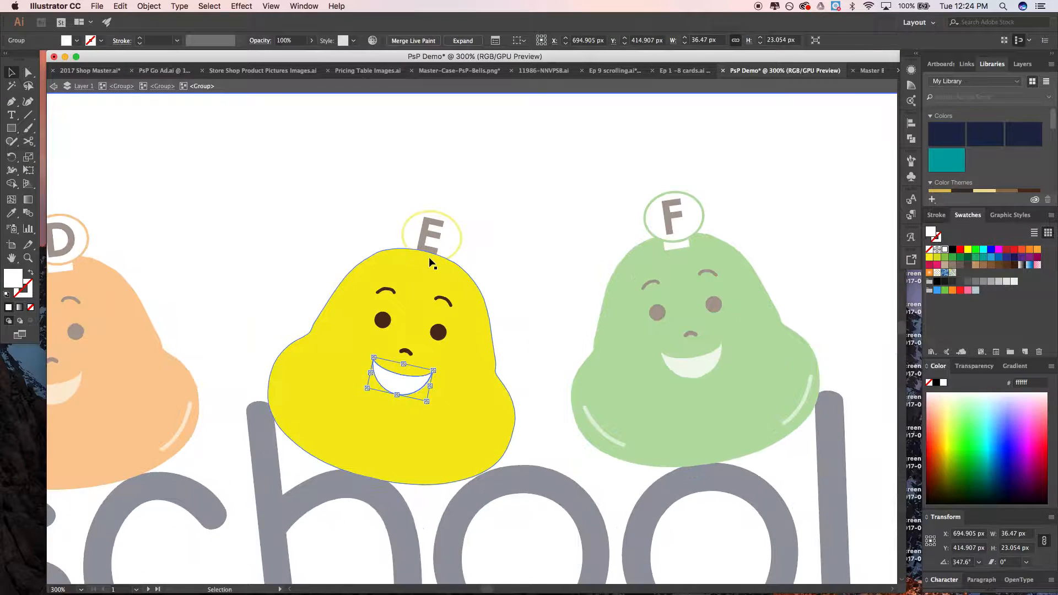
{"action": "left_click", "coordinate": [381, 321], "text": "shift"}
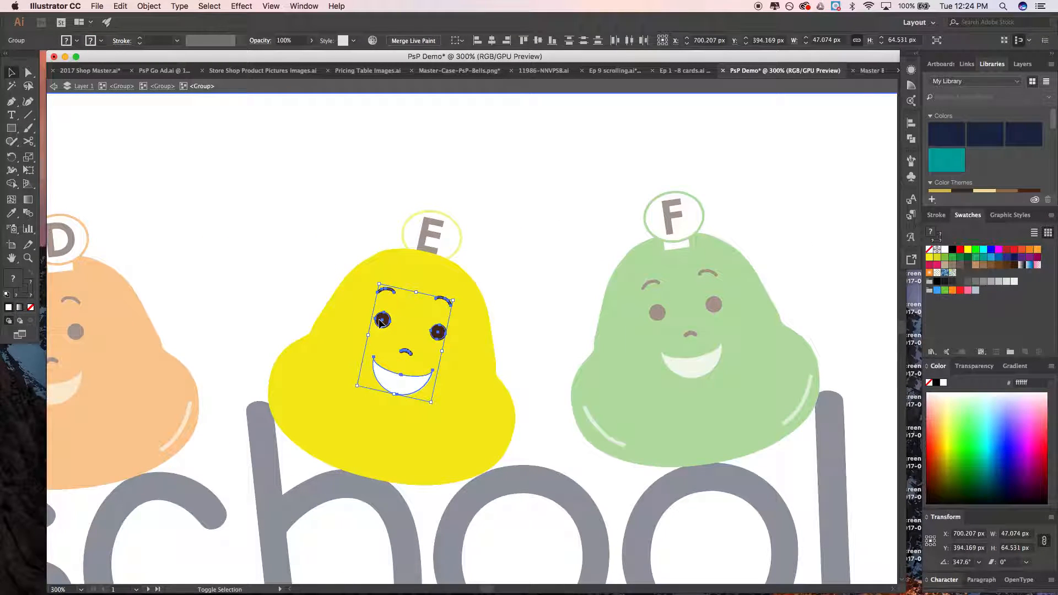
{"action": "left_click", "coordinate": [276, 276]}
{"action": "left_click", "coordinate": [375, 370]}
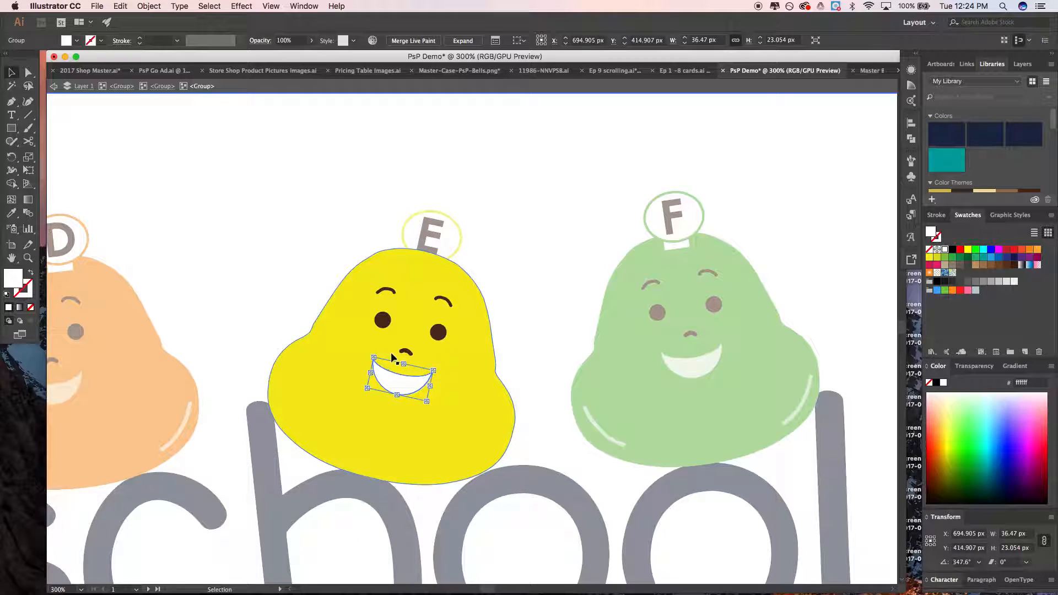
{"action": "left_click", "coordinate": [383, 322], "text": "shift"}
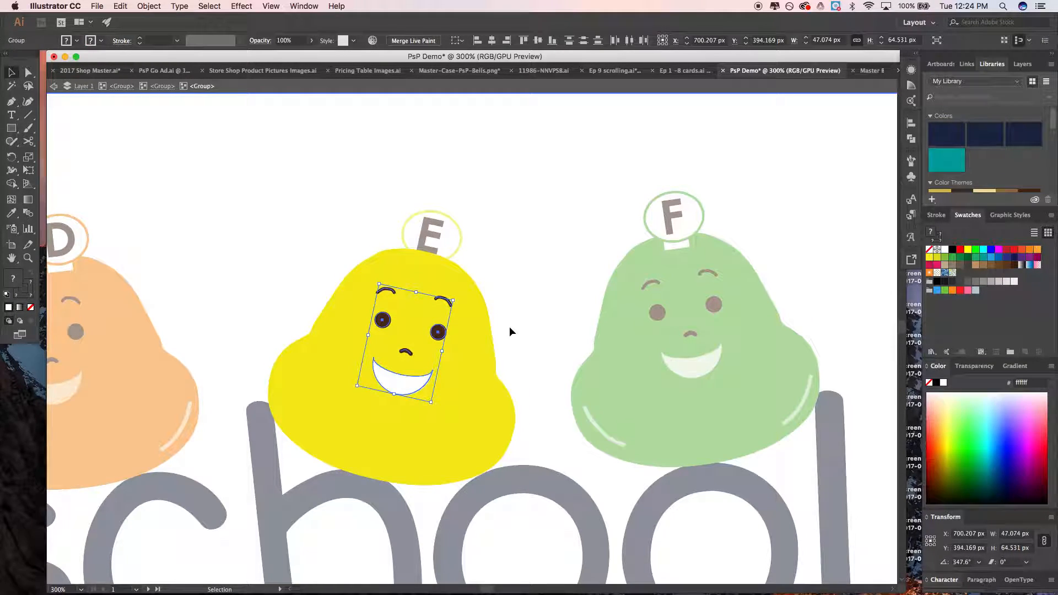
{"action": "key", "text": "Right"}
{"action": "key", "text": "Up"}
{"action": "key", "text": "Right"}
{"action": "key", "text": "Right"}
{"action": "key", "text": "Right"}
{"action": "key", "text": "Right"}
{"action": "left_click", "coordinate": [515, 273]}
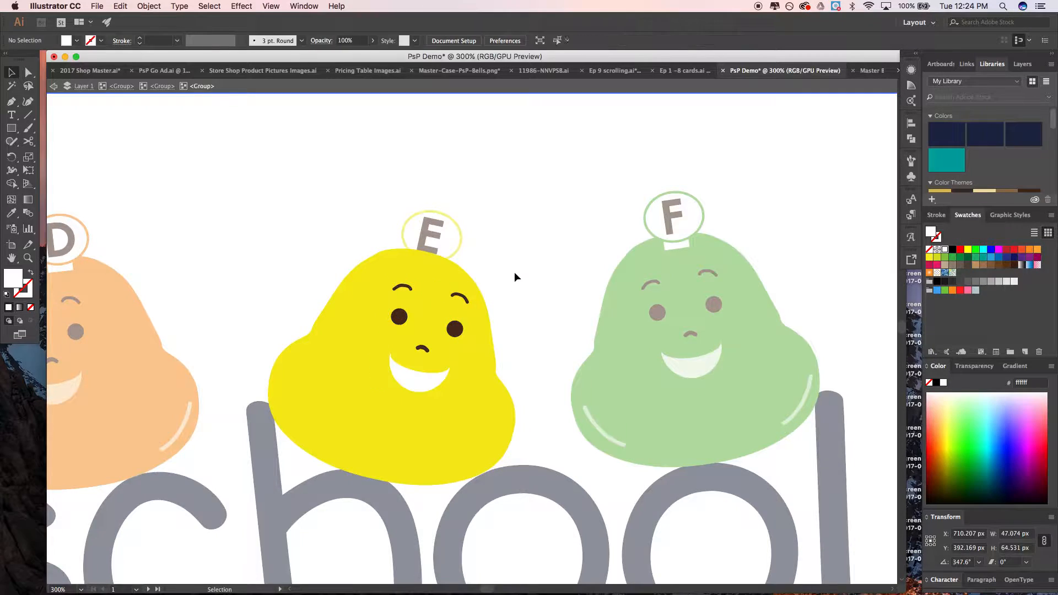
{"action": "double_click", "coordinate": [514, 272]}
Move the green F bell's face left and slightly down, to X 855.679 px, Y 385.553 px
{"action": "double_click", "coordinate": [660, 317]}
{"action": "double_click", "coordinate": [659, 317]}
{"action": "left_click", "coordinate": [658, 318]}
{"action": "left_click_drag", "start_coordinate": [659, 317], "coordinate": [642, 321]}
{"action": "double_click", "coordinate": [538, 286]}
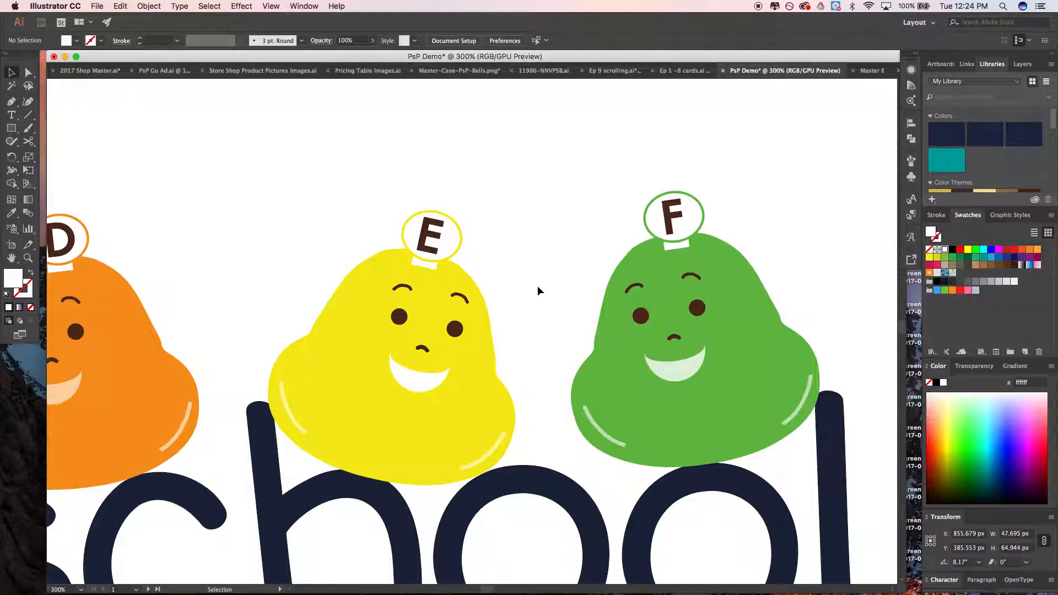
{"action": "scroll", "coordinate": [603, 250], "scroll_direction": "down", "scroll_amount": 3}
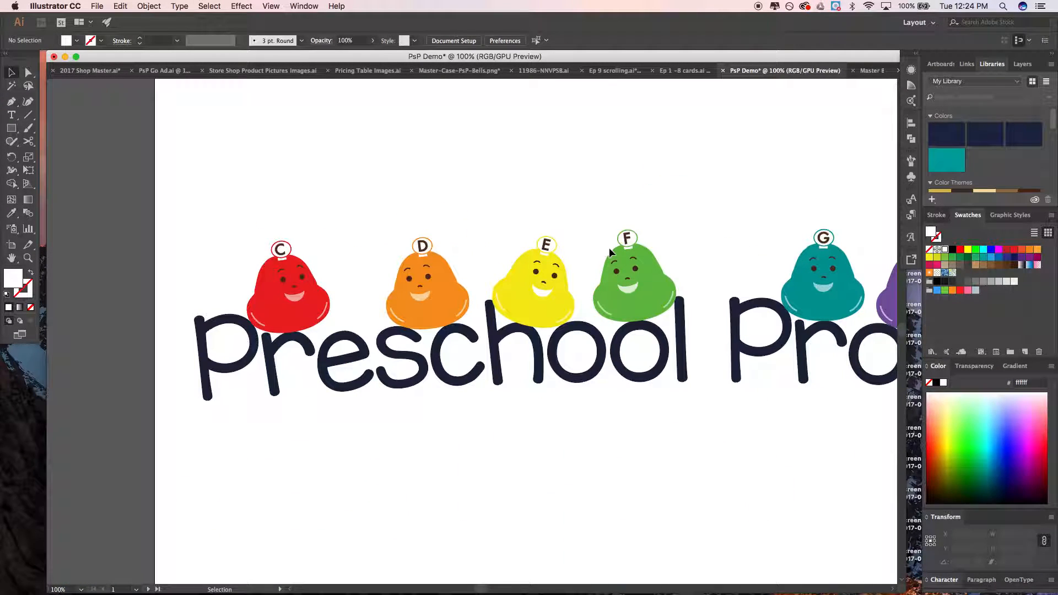
{"action": "scroll", "coordinate": [609, 252], "scroll_direction": "right", "scroll_amount": 5}
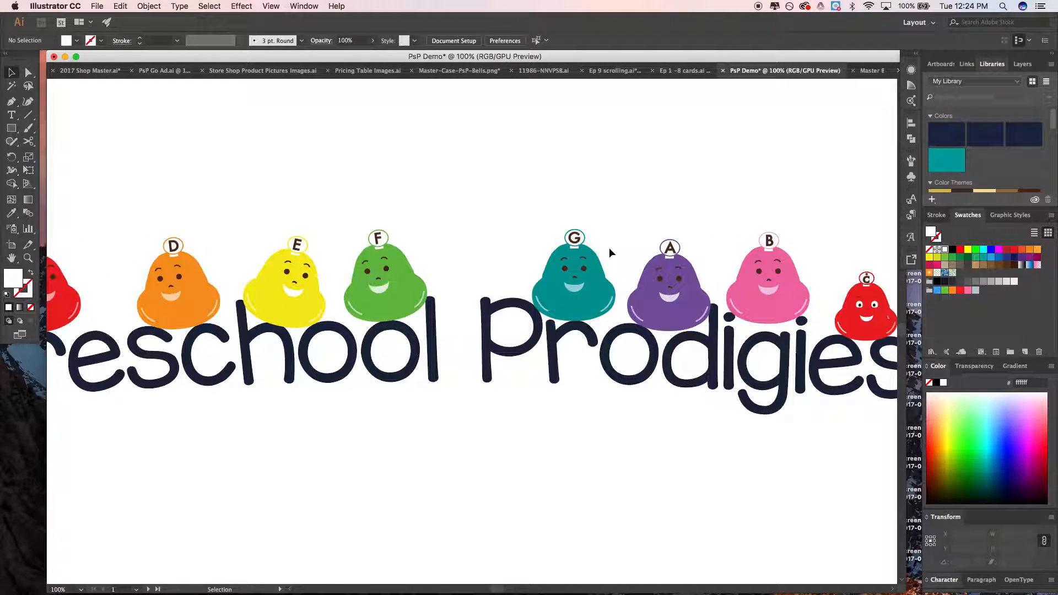
Move the teal G bell's face up and slightly left inside its body
{"action": "scroll", "coordinate": [609, 252], "scroll_direction": "right", "scroll_amount": 2}
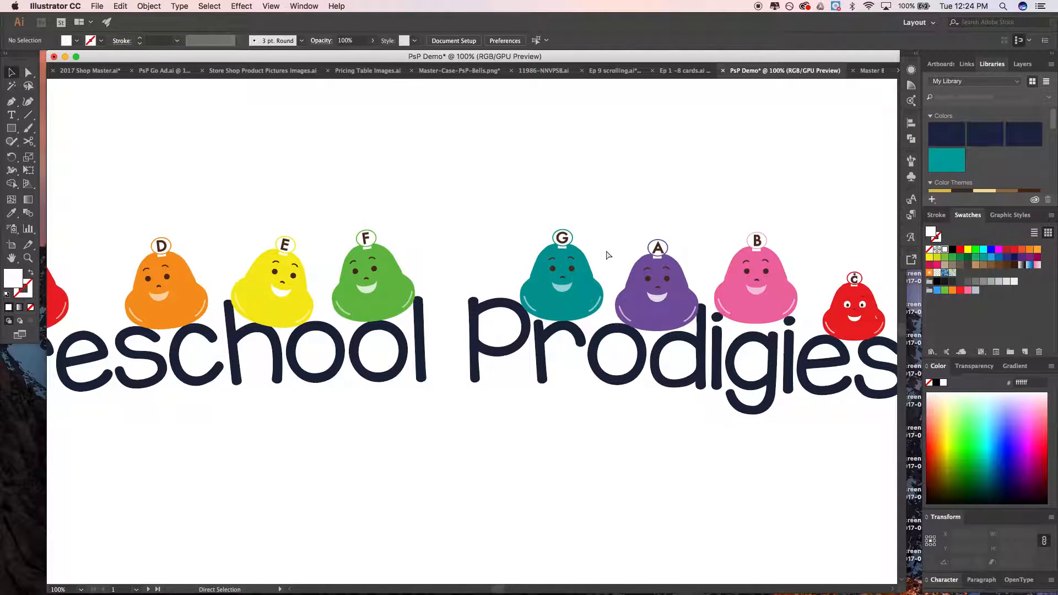
{"action": "scroll", "coordinate": [608, 255], "scroll_direction": "right", "scroll_amount": 2}
{"action": "double_click", "coordinate": [498, 270]}
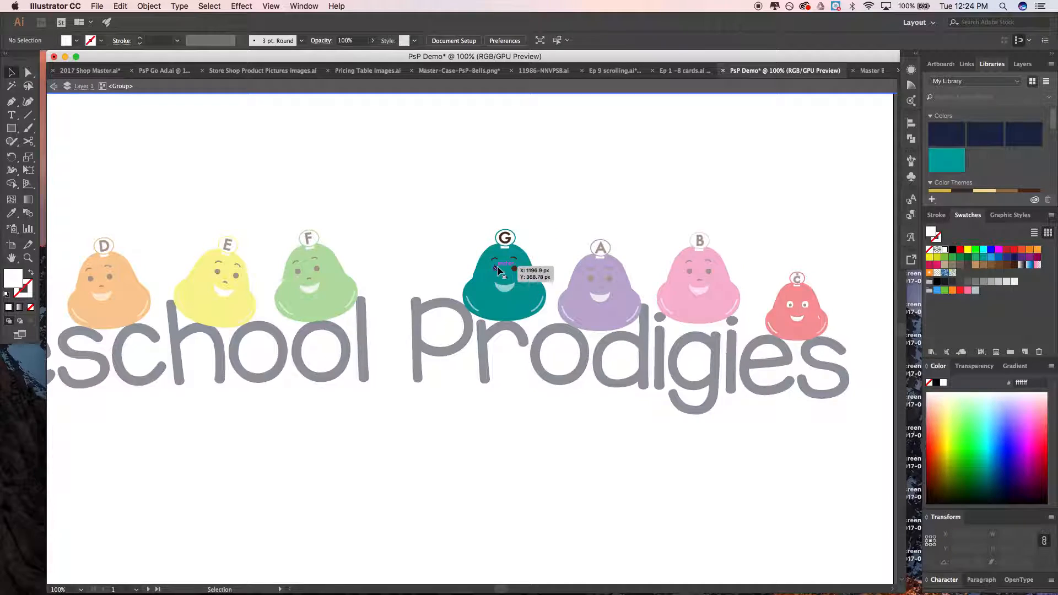
{"action": "double_click", "coordinate": [498, 270]}
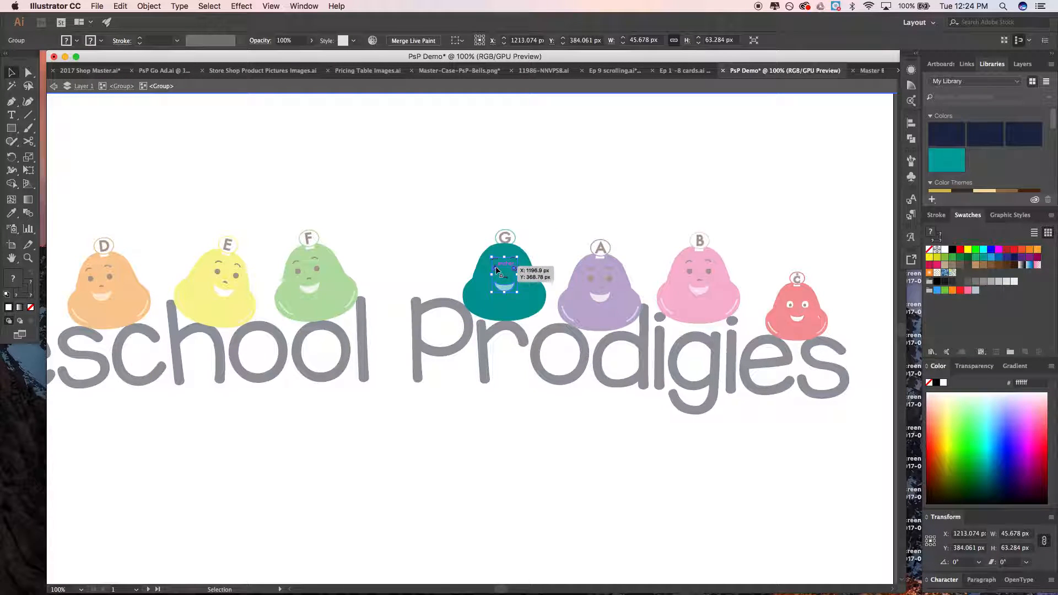
{"action": "key", "text": "Up"}
{"action": "key", "text": "Up"}
{"action": "key", "text": "Up"}
{"action": "key", "text": "Up"}
{"action": "key", "text": "Up"}
{"action": "key", "text": "Up"}
{"action": "key", "text": "Up"}
{"action": "key", "text": "Up"}
{"action": "key", "text": "Up"}
{"action": "key", "text": "Up"}
{"action": "key", "text": "Up"}
{"action": "key", "text": "Up"}
{"action": "key", "text": "Left"}
{"action": "key", "text": "Left"}
{"action": "double_click", "coordinate": [520, 191]}
Move the purple A bell's face right and slightly up inside its body
{"action": "scroll", "coordinate": [511, 192], "scroll_direction": "up", "scroll_amount": 2}
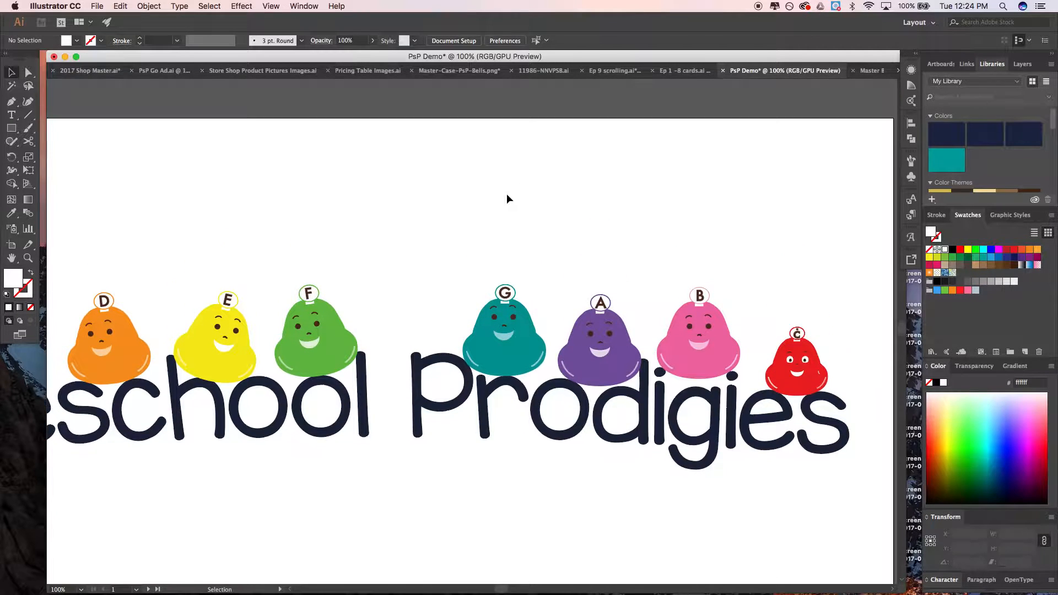
{"action": "double_click", "coordinate": [611, 334]}
{"action": "left_click", "coordinate": [610, 334]}
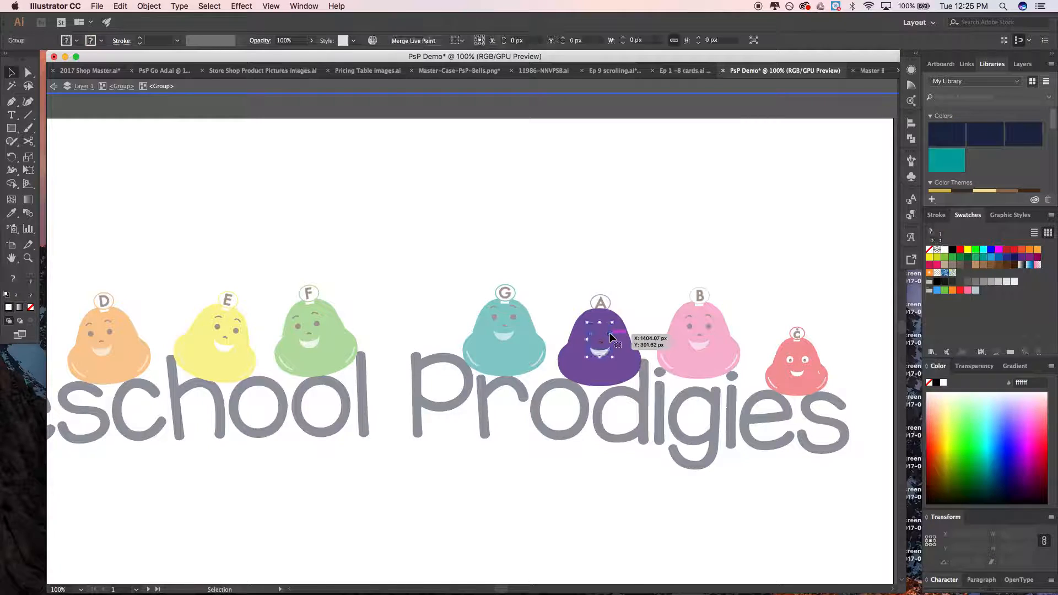
{"action": "key", "text": "Right"}
{"action": "key", "text": "Right"}
{"action": "key", "text": "Right"}
{"action": "key", "text": "Right"}
{"action": "key", "text": "Right"}
{"action": "key", "text": "Right"}
{"action": "key", "text": "Right"}
{"action": "key", "text": "Right"}
{"action": "key", "text": "Right"}
{"action": "key", "text": "Right"}
{"action": "key", "text": "Up"}
{"action": "key", "text": "Up"}
{"action": "double_click", "coordinate": [691, 272]}
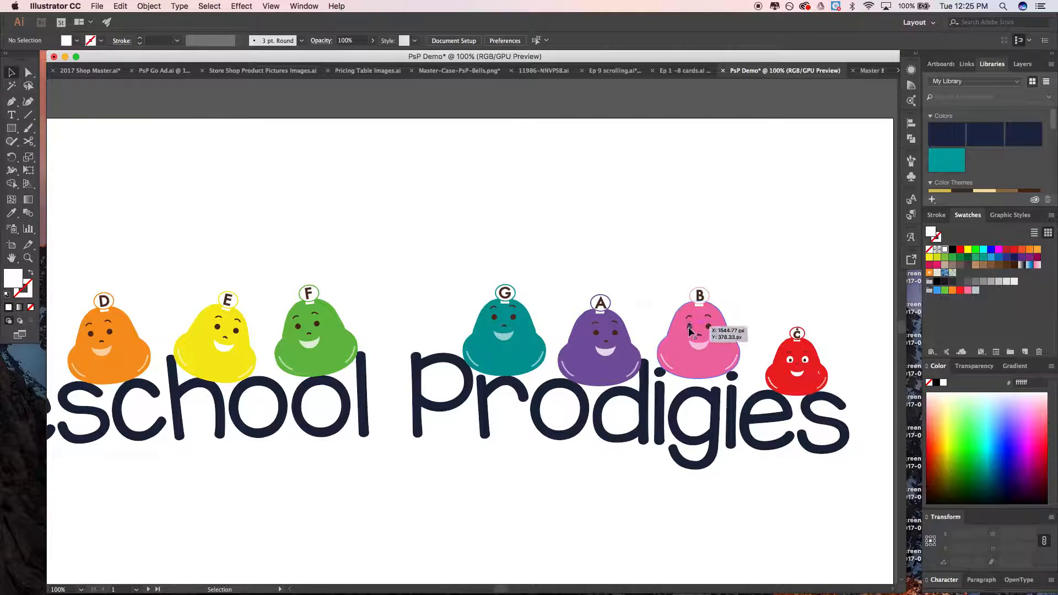
Move the pink B bell's face slightly left inside its body
{"action": "double_click", "coordinate": [690, 326]}
{"action": "left_click_drag", "start_coordinate": [691, 328], "coordinate": [685, 328]}
{"action": "double_click", "coordinate": [664, 265]}
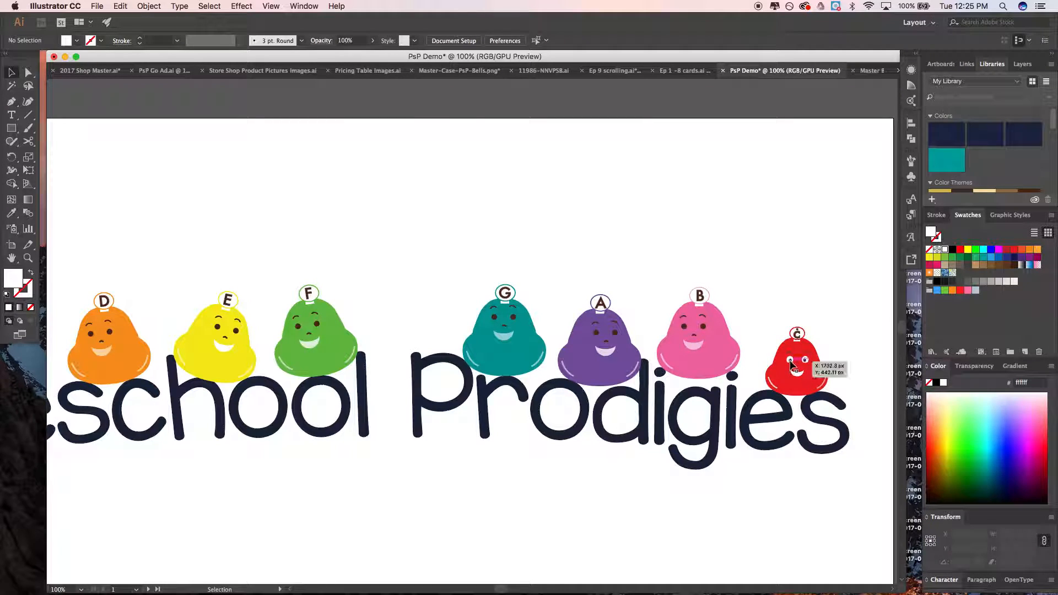
Move the small red C bell's face left and up to X 1739.341 px, Y 442.554 px
{"action": "double_click", "coordinate": [793, 365]}
{"action": "left_click", "coordinate": [792, 364]}
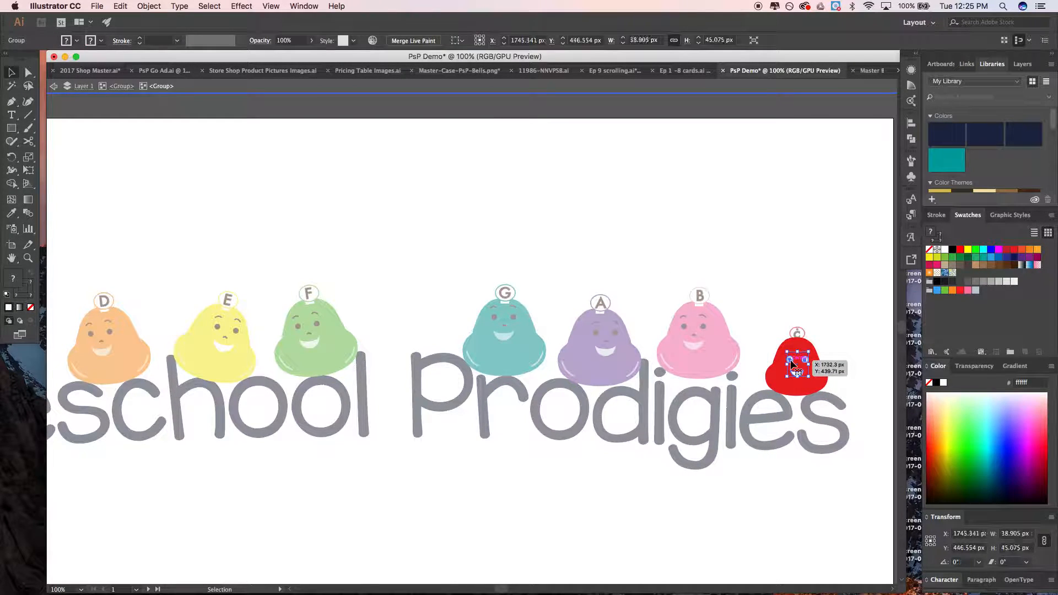
{"action": "left_click_drag", "start_coordinate": [789, 361], "coordinate": [789, 361]}
{"action": "double_click", "coordinate": [734, 295]}
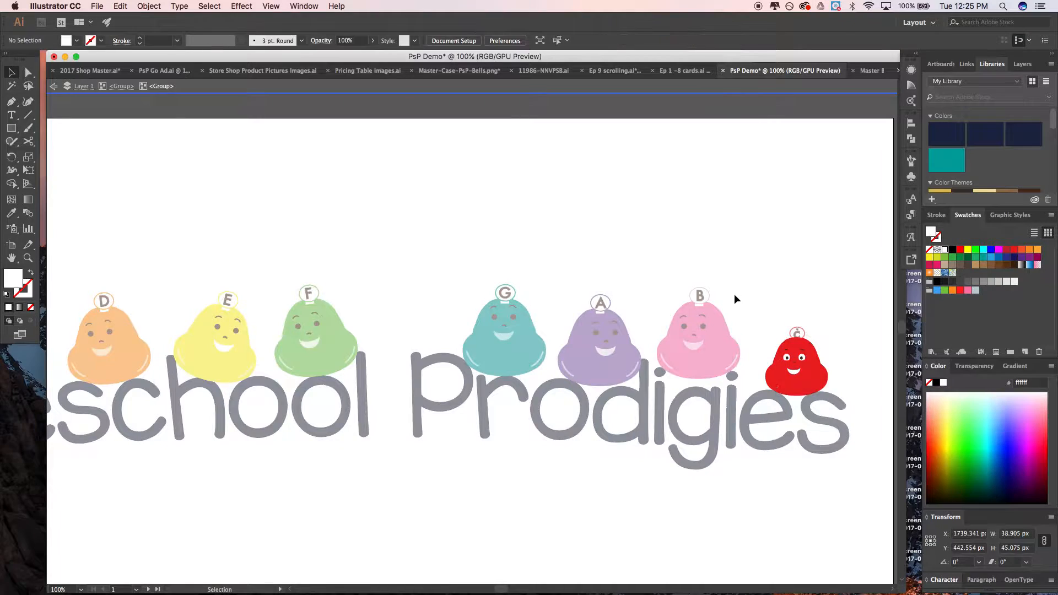
Tilt the purple A bell slightly counterclockwise and nudge it left and up above the "od" of Prodigies
{"action": "scroll", "coordinate": [733, 287], "scroll_direction": "down", "scroll_amount": 3}
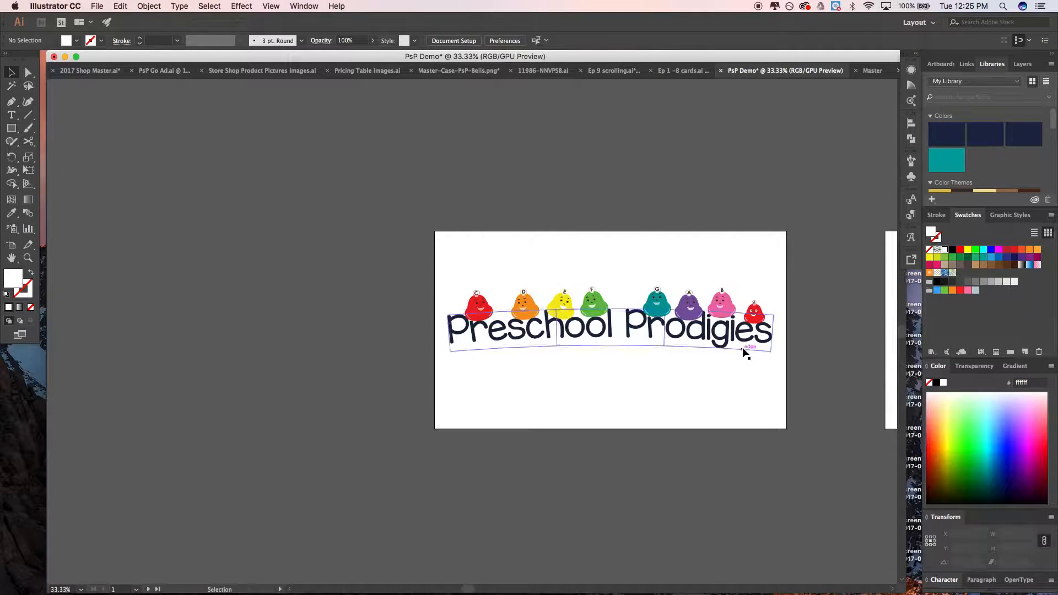
{"action": "scroll", "coordinate": [775, 392], "scroll_direction": "right", "scroll_amount": 2}
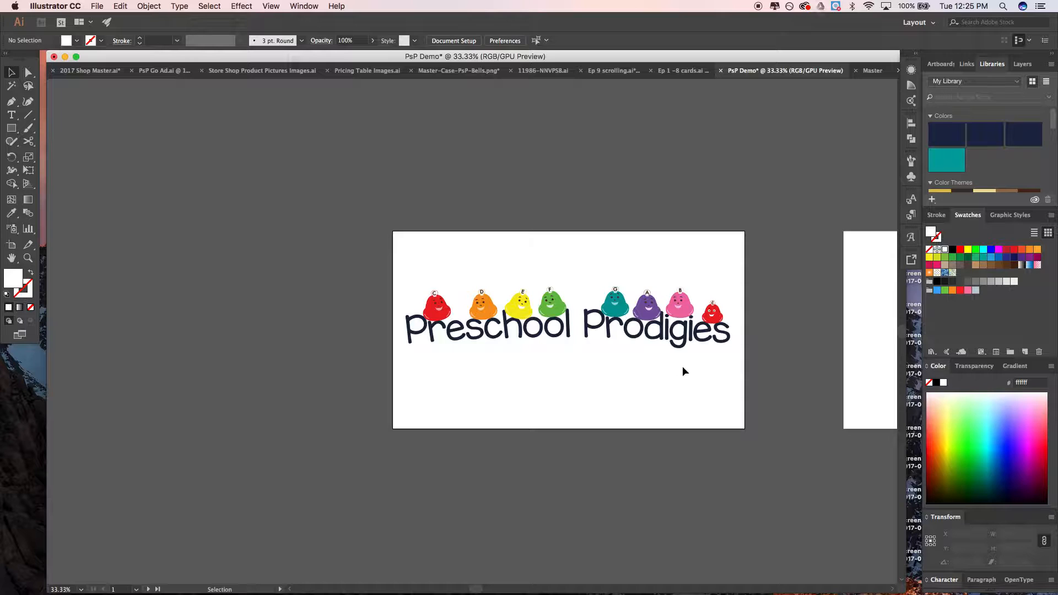
{"action": "scroll", "coordinate": [710, 355], "scroll_direction": "up", "scroll_amount": 5}
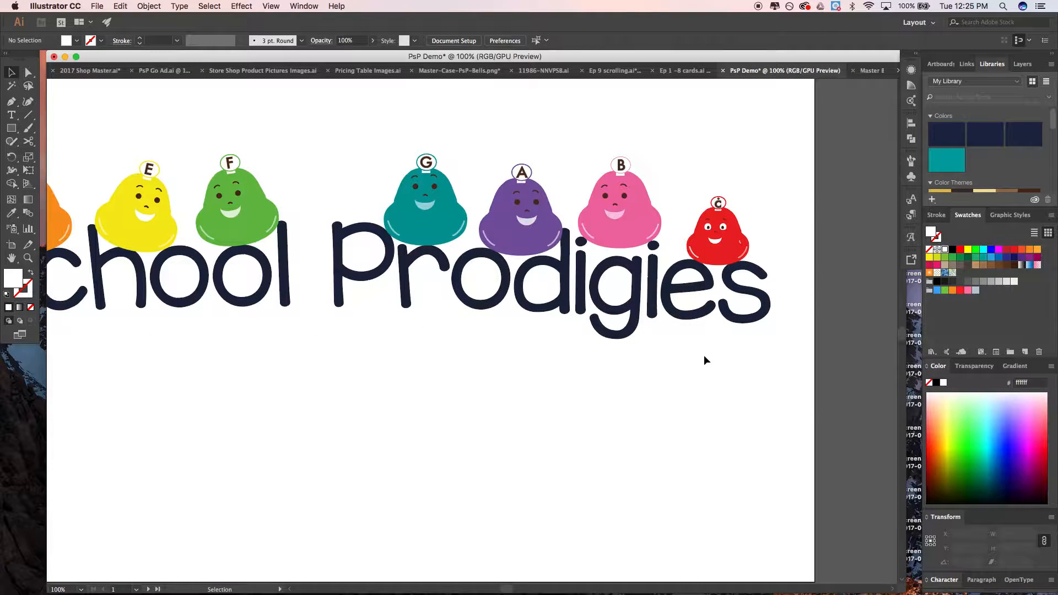
{"action": "left_click", "coordinate": [489, 265]}
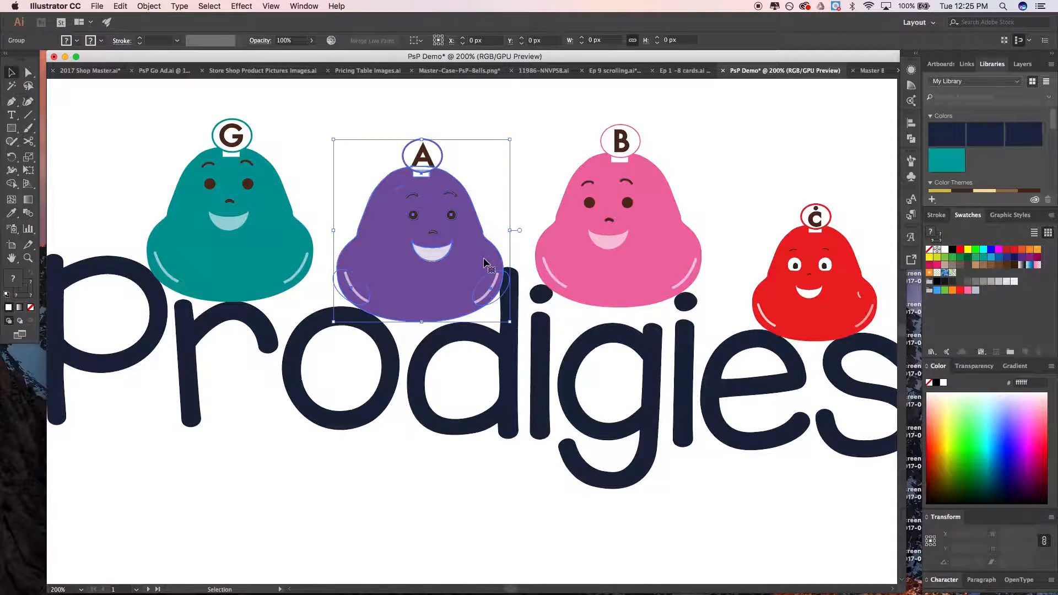
{"action": "left_click_drag", "start_coordinate": [517, 137], "coordinate": [503, 135]}
{"action": "key", "text": "Left"}
{"action": "key", "text": "Left"}
{"action": "key", "text": "Left"}
{"action": "key", "text": "Left"}
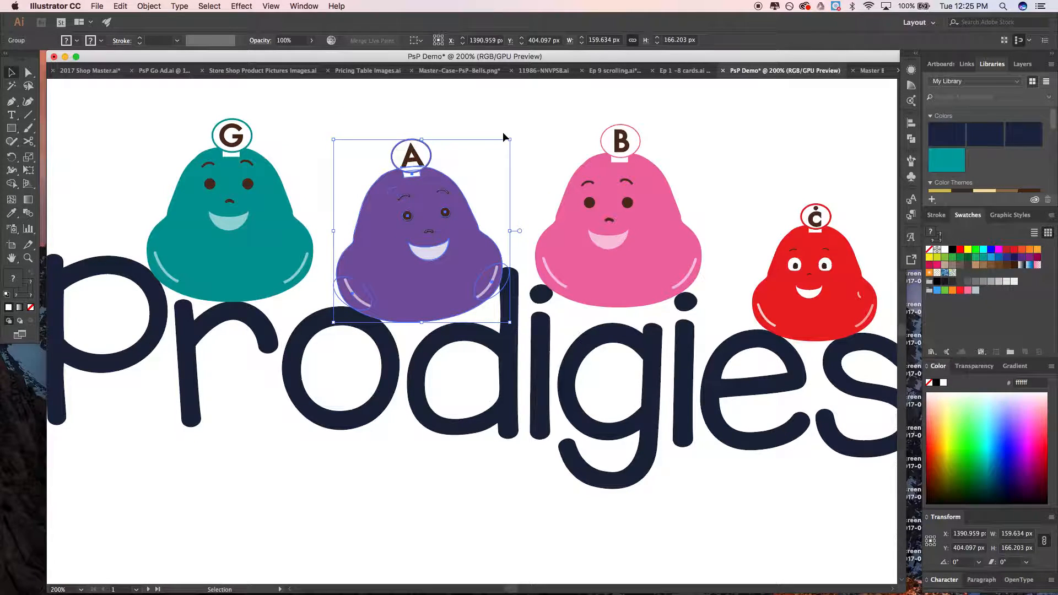
{"action": "key", "text": "Right"}
{"action": "key", "text": "Up"}
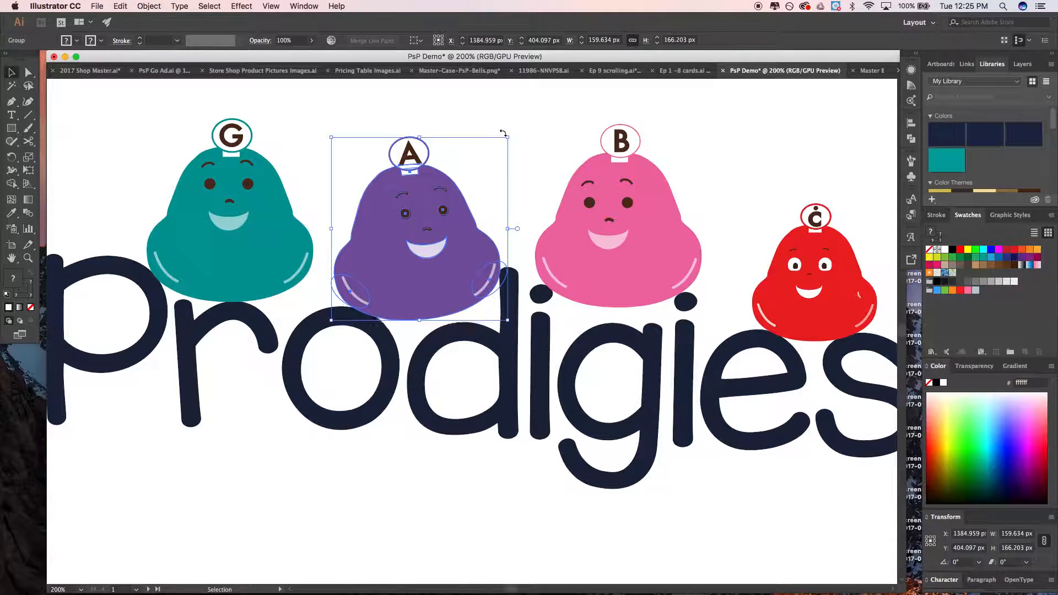
Tilt the pink B bell clockwise toward the small red C bell
{"action": "left_click", "coordinate": [630, 167]}
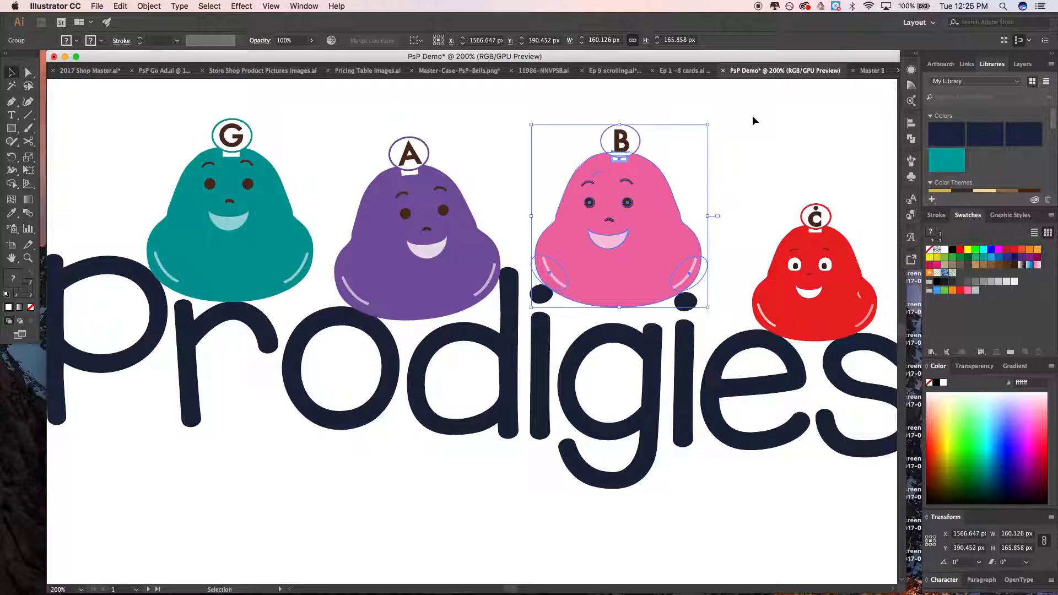
{"action": "left_click_drag", "start_coordinate": [713, 120], "coordinate": [716, 123]}
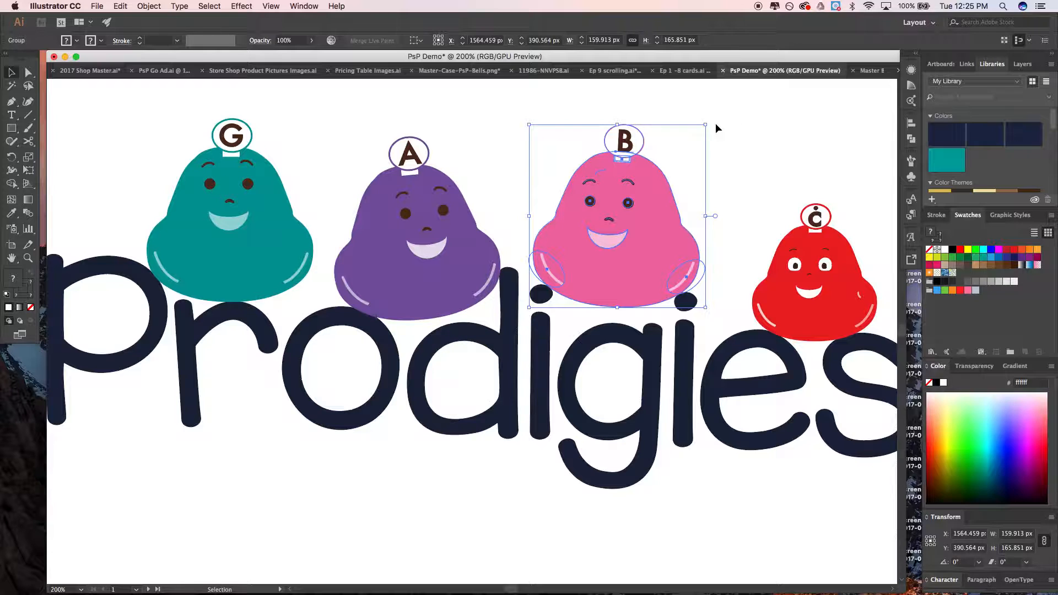
{"action": "left_click", "coordinate": [715, 117]}
{"action": "left_click", "coordinate": [670, 180]}
{"action": "left_click_drag", "start_coordinate": [709, 123], "coordinate": [740, 150]}
{"action": "left_click", "coordinate": [740, 145]}
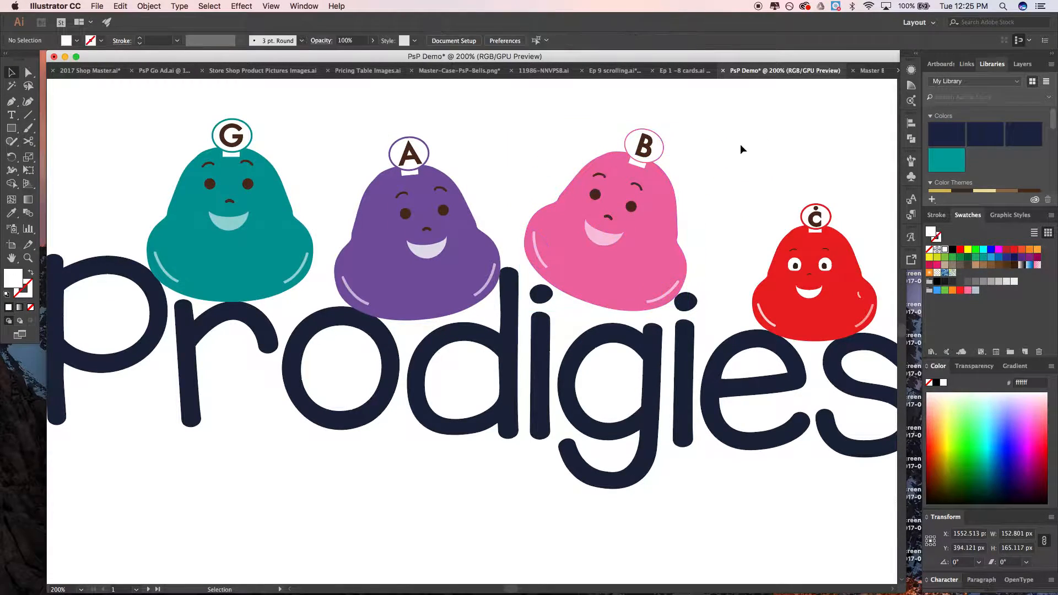
Nudge the tilted pink B bell slightly down and left so it rests on the dots of the two i's
{"action": "left_click", "coordinate": [630, 205]}
{"action": "key", "text": "Down"}
{"action": "key", "text": "Left"}
{"action": "key", "text": "Down"}
{"action": "key", "text": "Right"}
{"action": "key", "text": "Up"}
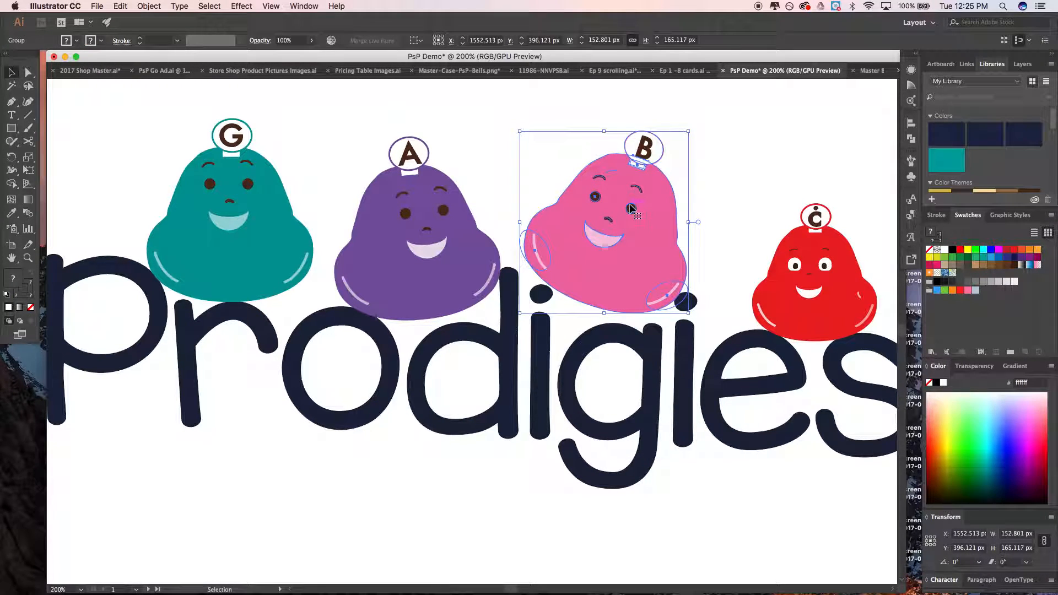
{"action": "left_click_drag", "start_coordinate": [631, 208], "coordinate": [629, 208]}
{"action": "left_click", "coordinate": [747, 141]}
Examine the spacing, tilts and gaze directions of the bells across the whole Preschool Prodigies title
{"action": "left_click", "coordinate": [413, 237]}
{"action": "scroll", "coordinate": [403, 251], "scroll_direction": "down", "scroll_amount": 3}
{"action": "left_click", "coordinate": [383, 362]}
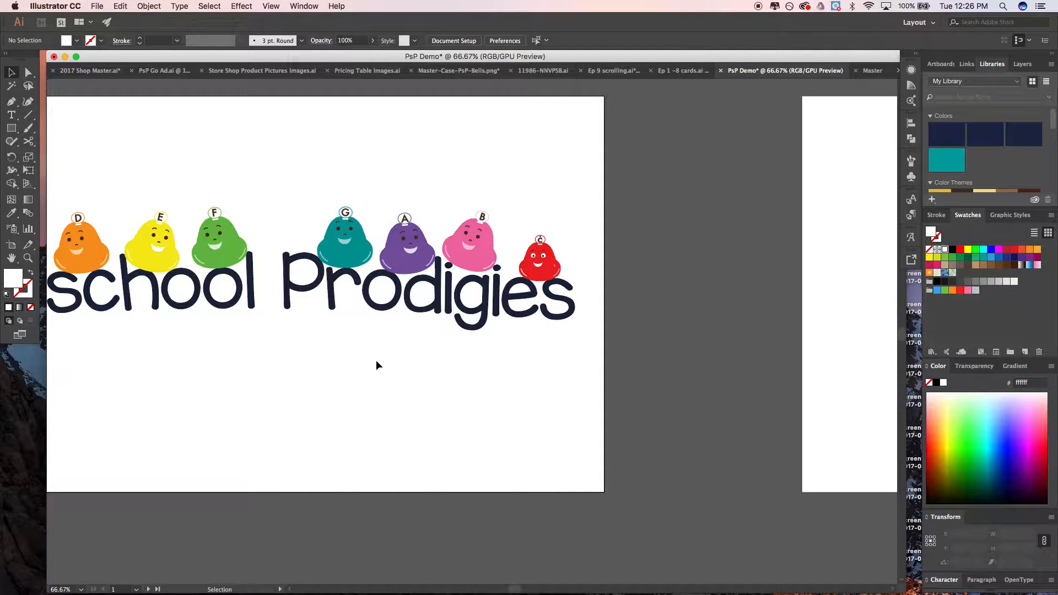
{"action": "scroll", "coordinate": [377, 359], "scroll_direction": "down", "scroll_amount": 2}
{"action": "scroll", "coordinate": [368, 353], "scroll_direction": "down", "scroll_amount": 1}
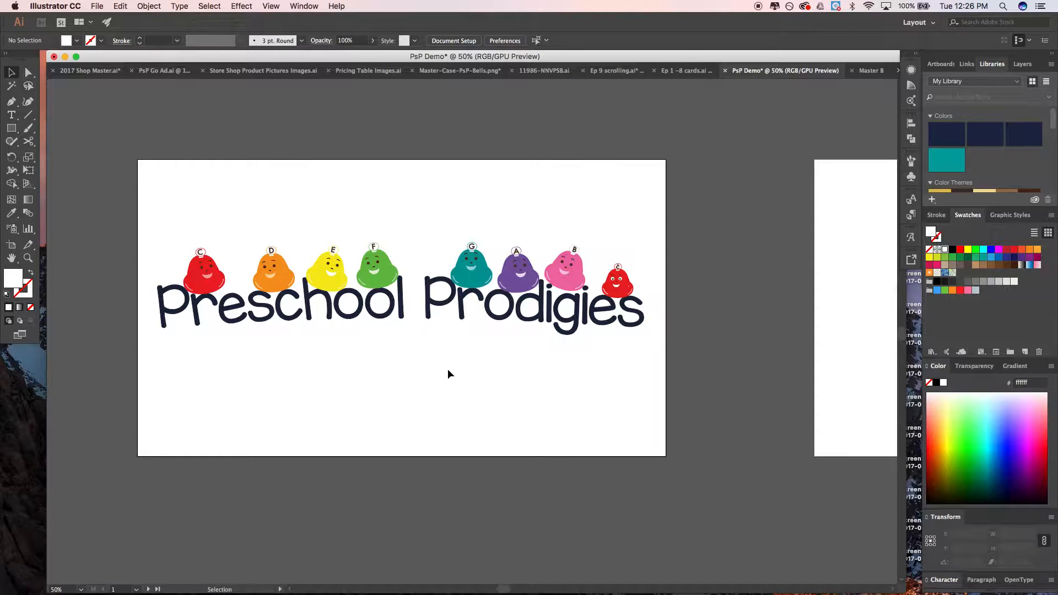
{"action": "scroll", "coordinate": [448, 370], "scroll_direction": "left", "scroll_amount": 3}
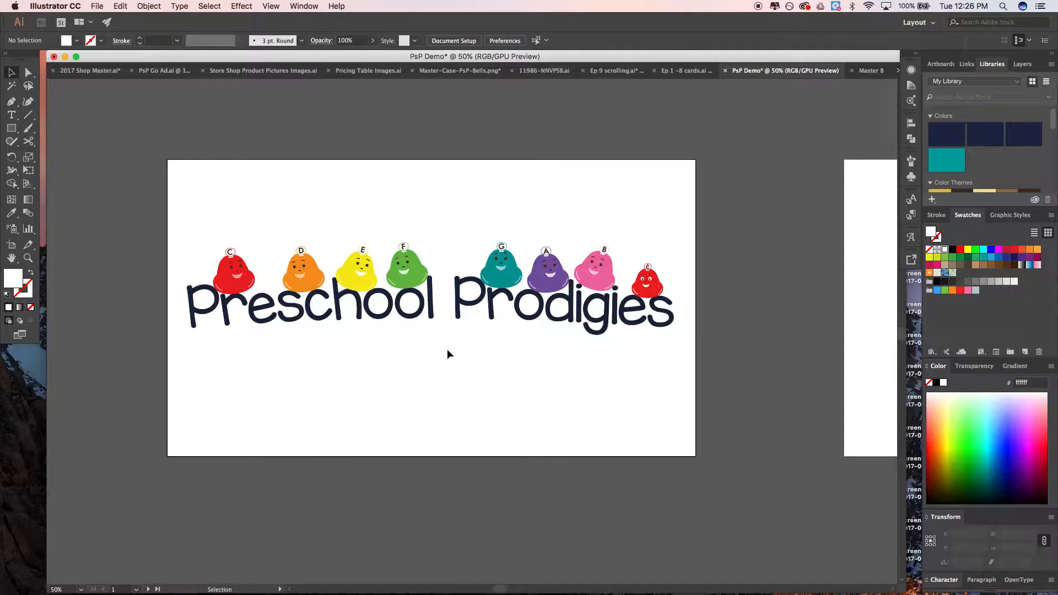
{"action": "scroll", "coordinate": [454, 340], "scroll_direction": "up", "scroll_amount": 2}
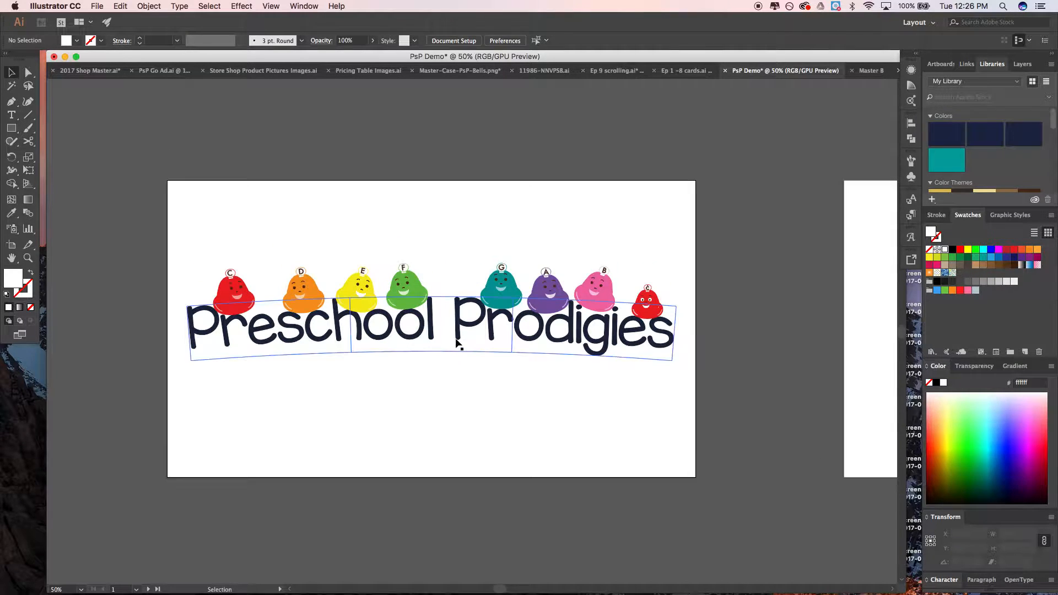
{"action": "scroll", "coordinate": [425, 376], "scroll_direction": "down", "scroll_amount": 1}
{"action": "scroll", "coordinate": [425, 377], "scroll_direction": "down", "scroll_amount": 1}
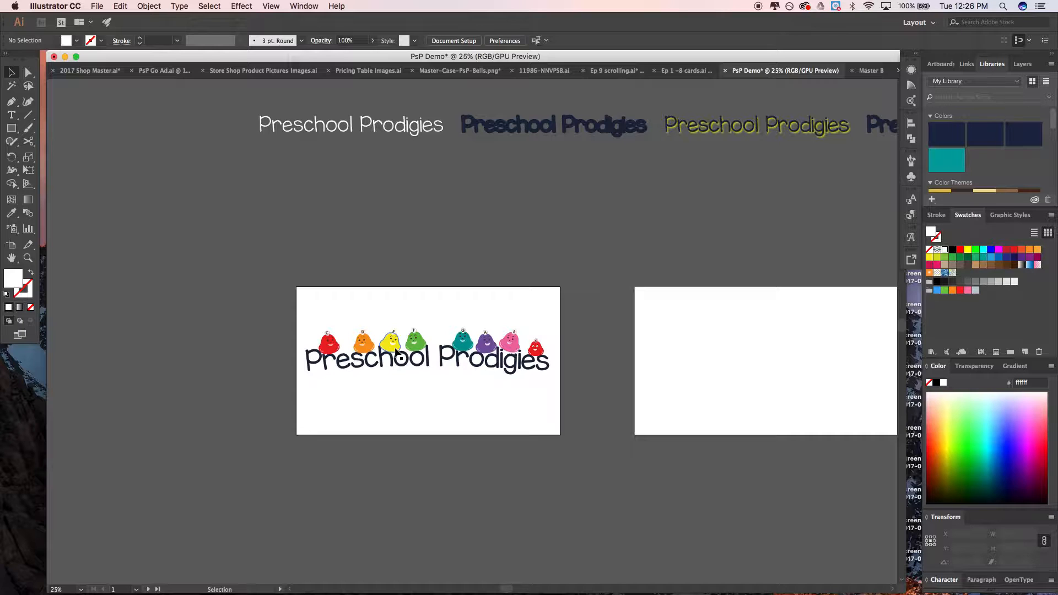
{"action": "scroll", "coordinate": [396, 352], "scroll_direction": "up", "scroll_amount": 4}
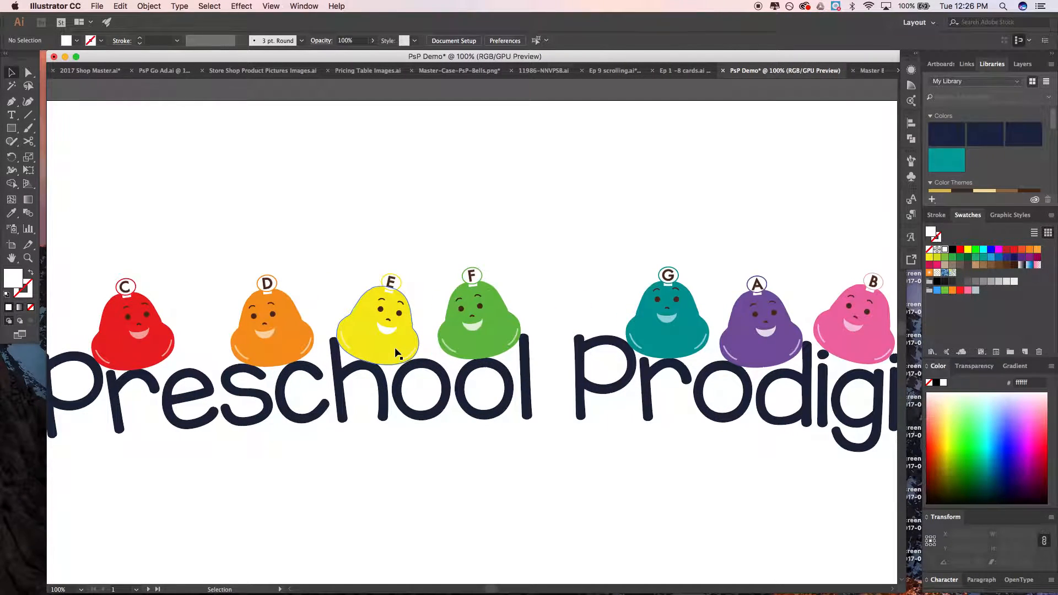
{"action": "scroll", "coordinate": [395, 353], "scroll_direction": "left", "scroll_amount": 5}
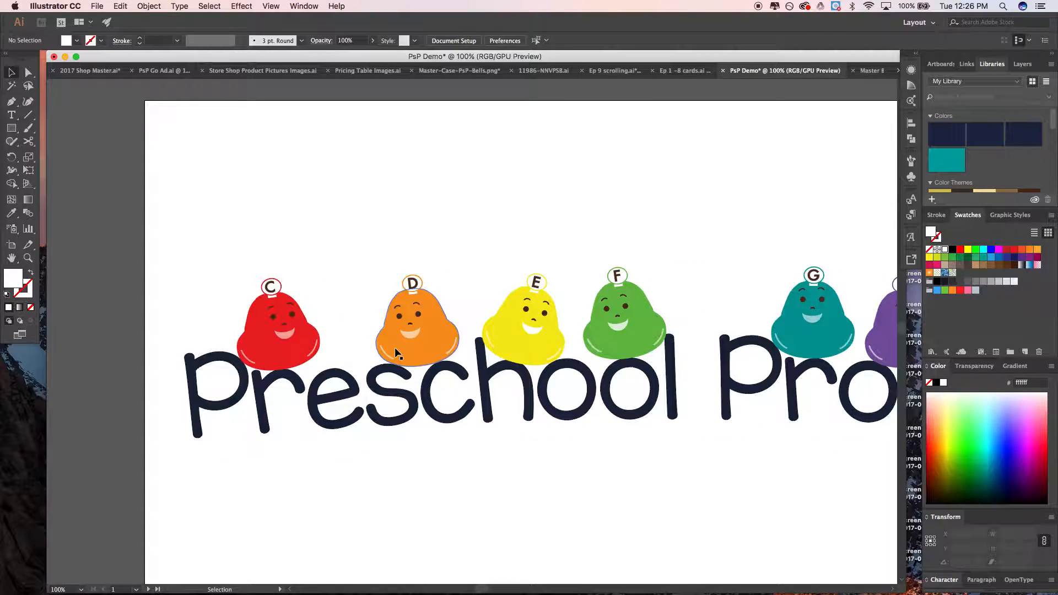
{"action": "scroll", "coordinate": [396, 352], "scroll_direction": "down", "scroll_amount": 4}
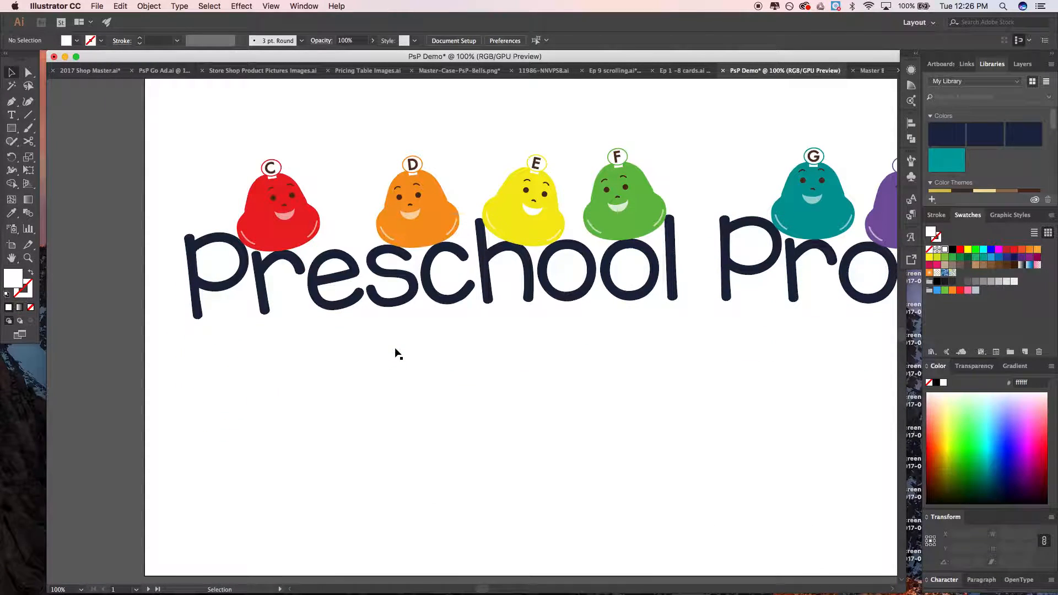
{"action": "scroll", "coordinate": [394, 347], "scroll_direction": "down", "scroll_amount": 2}
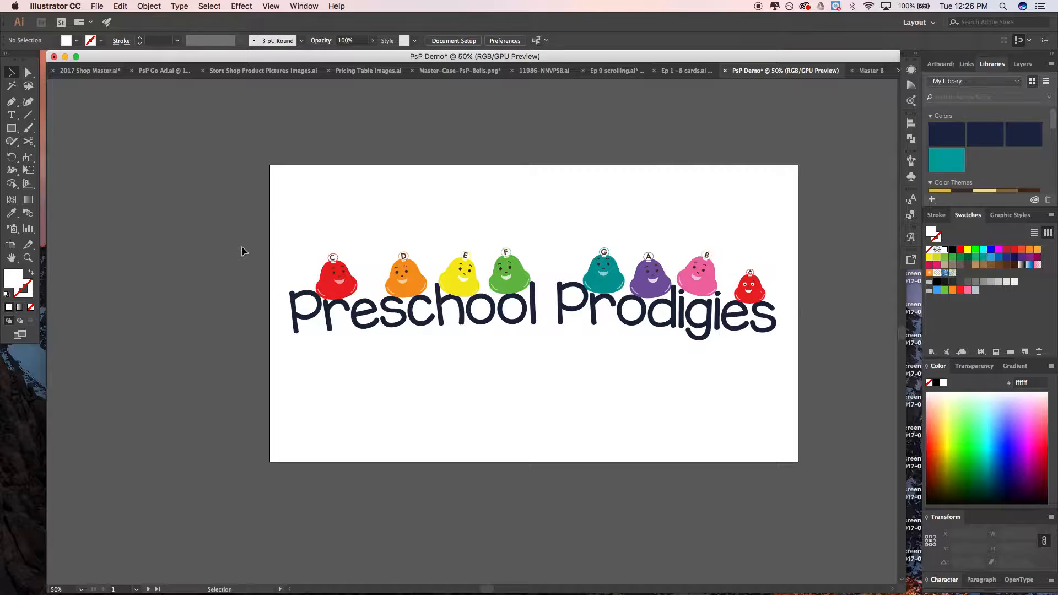
Move the large red C bell's face right and slightly up, to about X 275 px, Y 397 px
{"action": "scroll", "coordinate": [335, 268], "scroll_direction": "up", "scroll_amount": 3}
{"action": "double_click", "coordinate": [329, 331]}
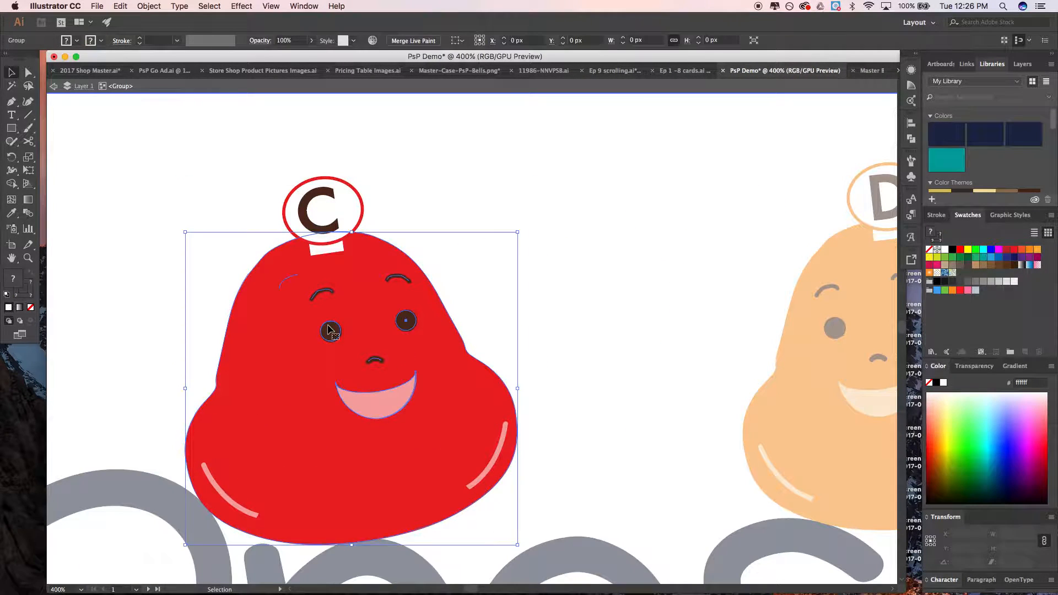
{"action": "double_click", "coordinate": [329, 331]}
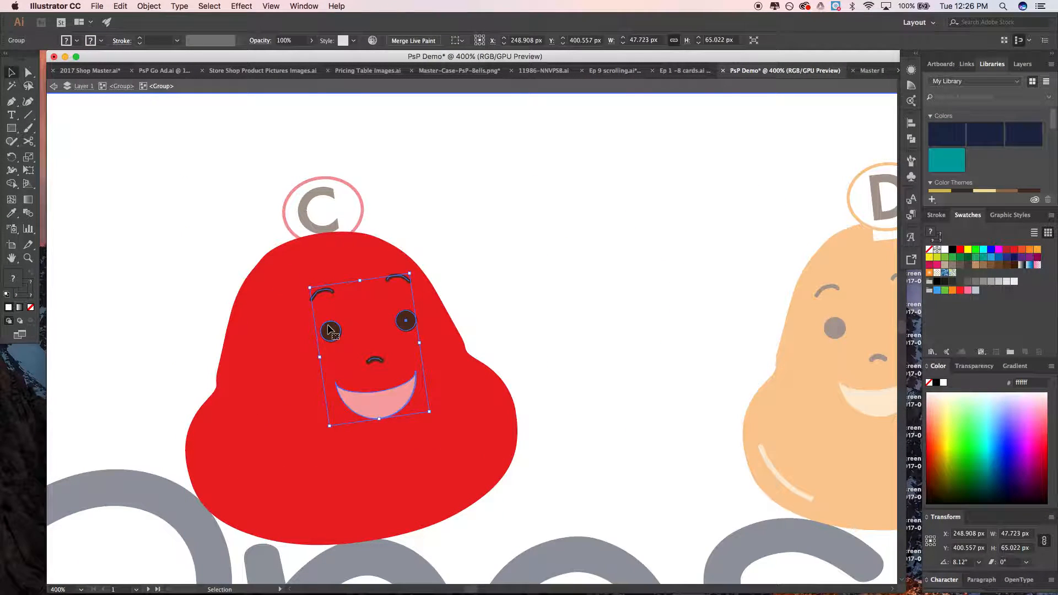
{"action": "key", "text": "Right"}
{"action": "key", "text": "Right"}
{"action": "key", "text": "Right"}
{"action": "key", "text": "Right"}
{"action": "key", "text": "Right"}
{"action": "key", "text": "Right"}
{"action": "key", "text": "Right"}
{"action": "key", "text": "Right"}
{"action": "key", "text": "Right"}
{"action": "key", "text": "Right"}
{"action": "key", "text": "Right"}
{"action": "key", "text": "Right"}
{"action": "key", "text": "Right"}
{"action": "key", "text": "Right"}
{"action": "key", "text": "Right"}
{"action": "key", "text": "Right"}
{"action": "key", "text": "Right"}
{"action": "key", "text": "Right"}
{"action": "key", "text": "Right"}
{"action": "key", "text": "Right"}
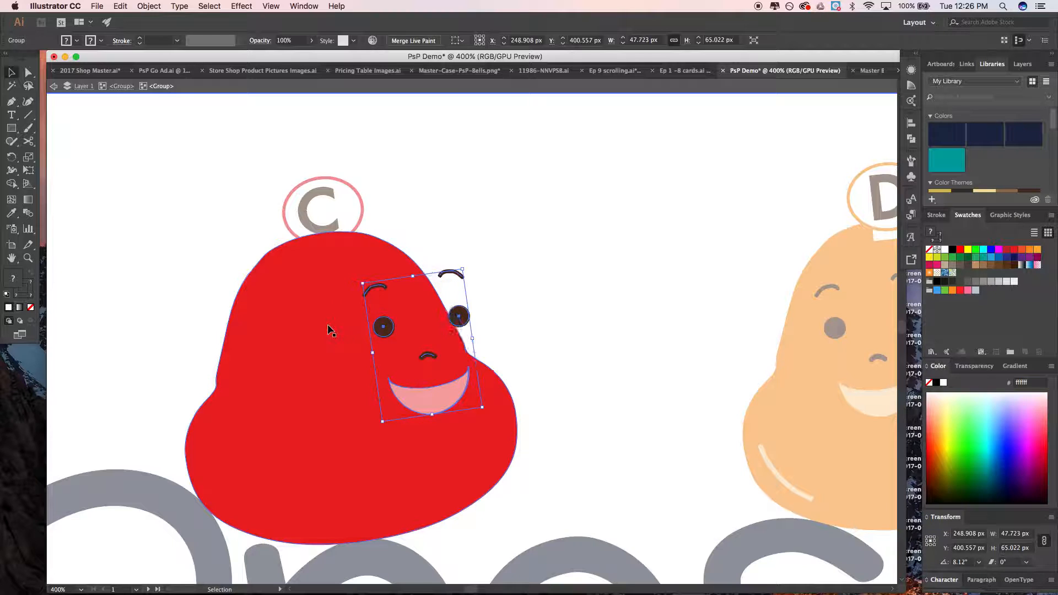
{"action": "key", "text": "Left"}
{"action": "key", "text": "Left"}
{"action": "key", "text": "Left"}
{"action": "key", "text": "Left"}
{"action": "key", "text": "Left"}
{"action": "key", "text": "Left"}
{"action": "key", "text": "Up"}
{"action": "key", "text": "Up"}
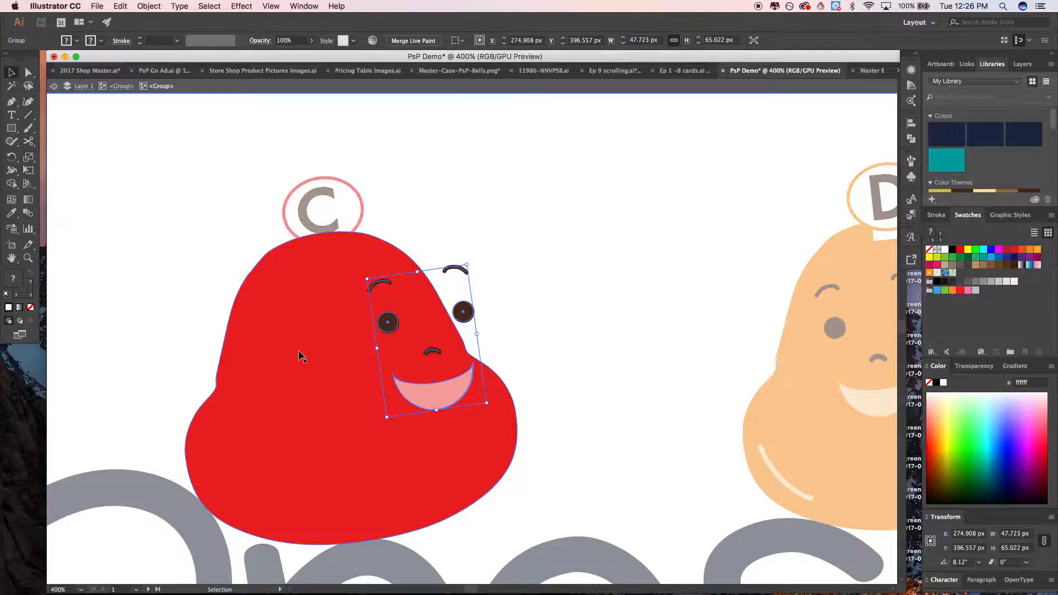
Try to narrow the large red C bell's face from both sides so it looks turned to the right
{"action": "left_click_drag", "start_coordinate": [375, 344], "coordinate": [398, 346]}
{"action": "left_click_drag", "start_coordinate": [456, 320], "coordinate": [436, 321]}
{"action": "double_click", "coordinate": [557, 289]}
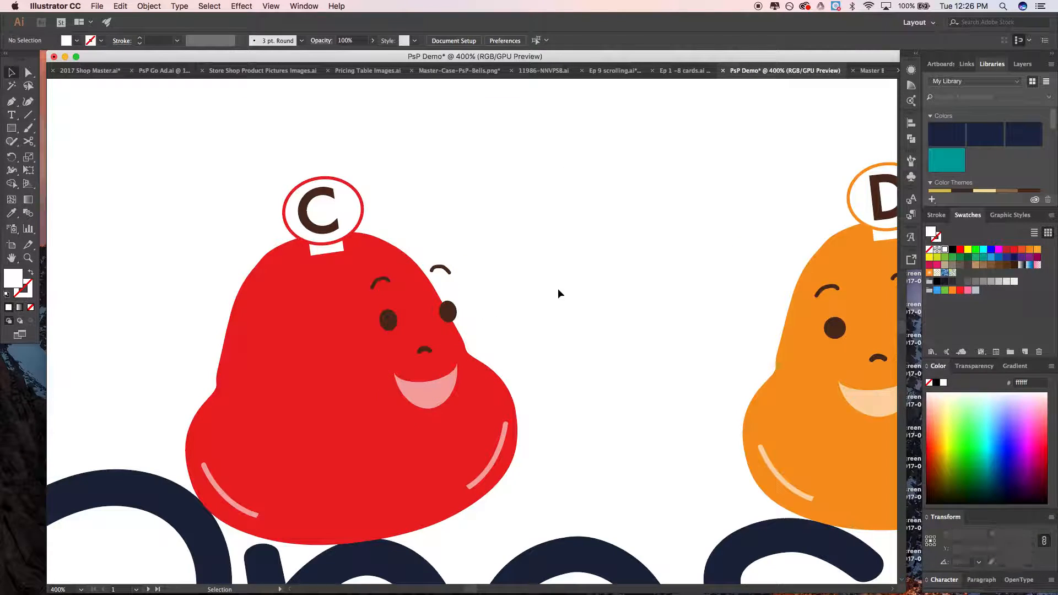
{"action": "key", "text": "super+minus"}
{"action": "key", "text": "super+minus"}
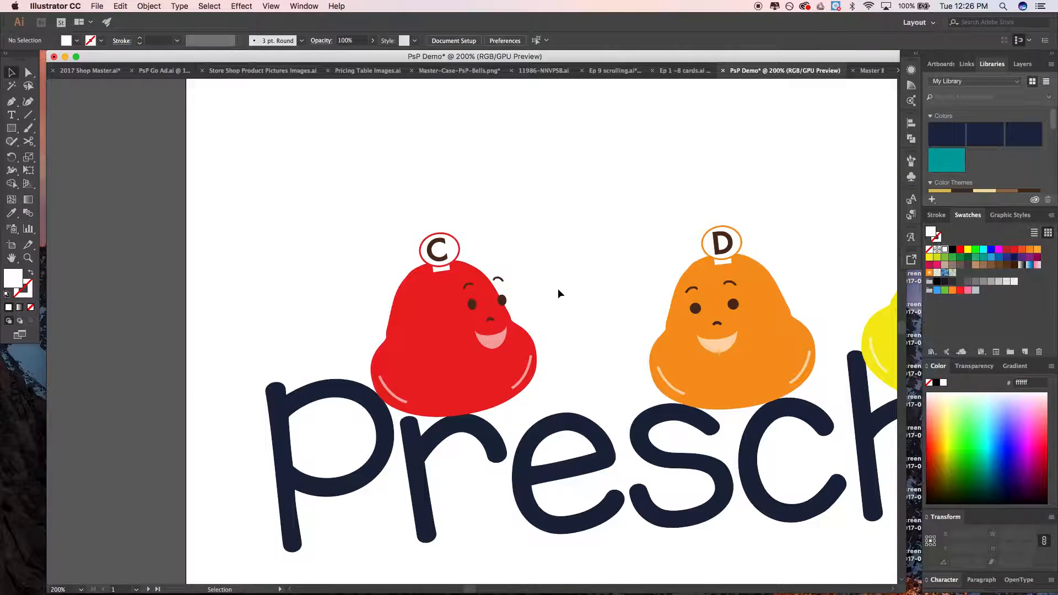
Undo the narrowing of the large red C bell's face and move the face left to about X 265 px
{"action": "key", "text": "super+z"}
{"action": "key", "text": "super+z"}
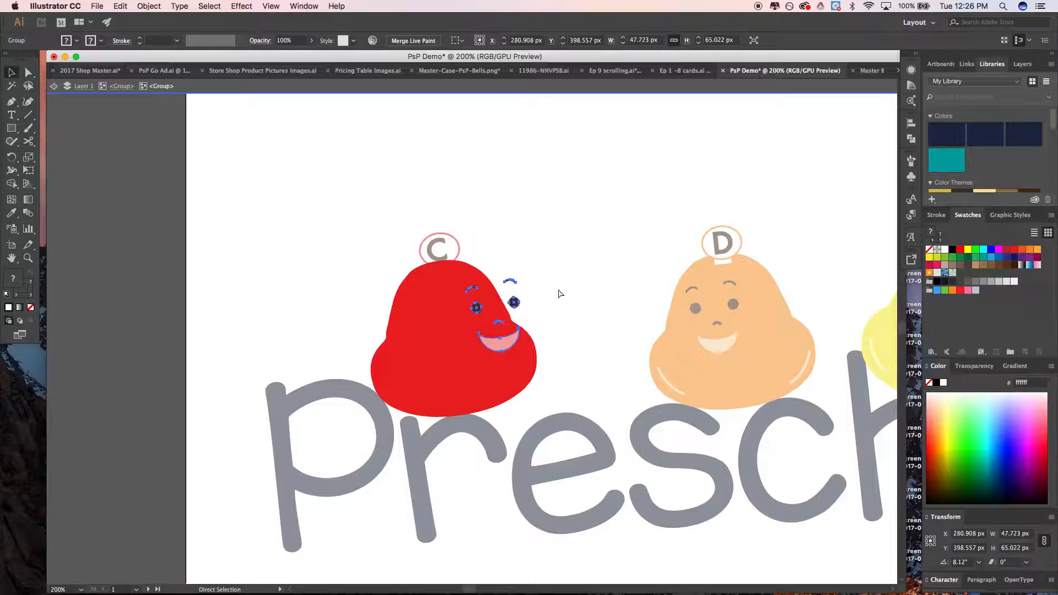
{"action": "key", "text": "Left"}
{"action": "key", "text": "Left"}
{"action": "key", "text": "Left"}
{"action": "key", "text": "Left"}
{"action": "key", "text": "Left"}
{"action": "key", "text": "Left"}
{"action": "key", "text": "Left"}
{"action": "key", "text": "Left"}
{"action": "key", "text": "Left"}
{"action": "key", "text": "Left"}
{"action": "key", "text": "Left"}
{"action": "key", "text": "Left"}
{"action": "key", "text": "Left"}
{"action": "key", "text": "Left"}
{"action": "key", "text": "Left"}
{"action": "key", "text": "Left"}
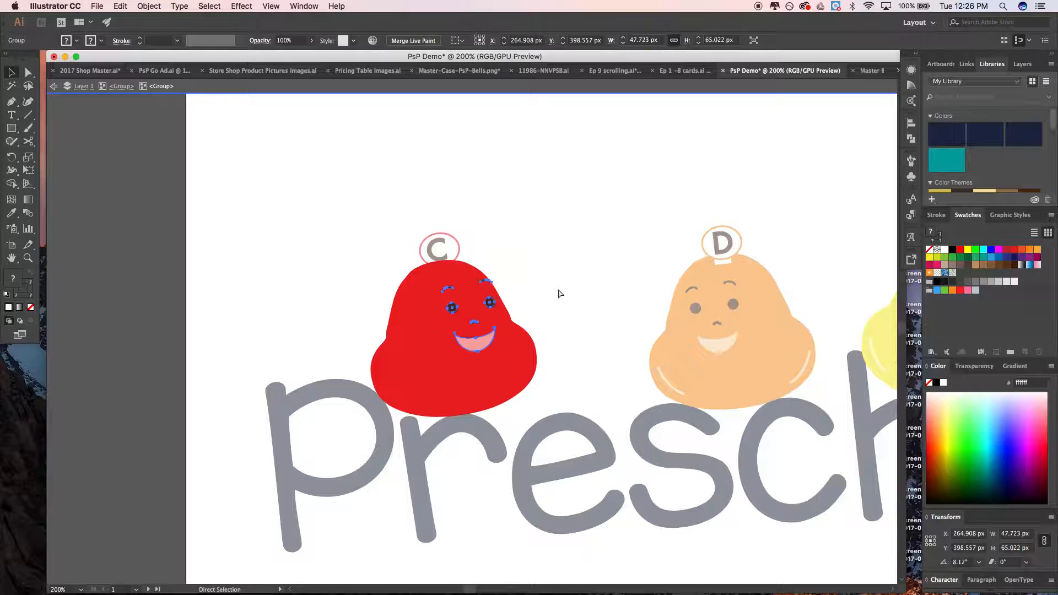
Fine-tune the large red C bell's face horizontally to about X 261 px and exit the group's isolation
{"action": "key", "text": "v"}
{"action": "key", "text": "Left"}
{"action": "key", "text": "Left"}
{"action": "key", "text": "Left"}
{"action": "key", "text": "Left"}
{"action": "key", "text": "Left"}
{"action": "key", "text": "Left"}
{"action": "key", "text": "Left"}
{"action": "key", "text": "Left"}
{"action": "key", "text": "Left"}
{"action": "key", "text": "Left"}
{"action": "key", "text": "Left"}
{"action": "key", "text": "Left"}
{"action": "key", "text": "Right"}
{"action": "key", "text": "Right"}
{"action": "key", "text": "Right"}
{"action": "key", "text": "Right"}
{"action": "key", "text": "Right"}
{"action": "key", "text": "Right"}
{"action": "key", "text": "Right"}
{"action": "key", "text": "Right"}
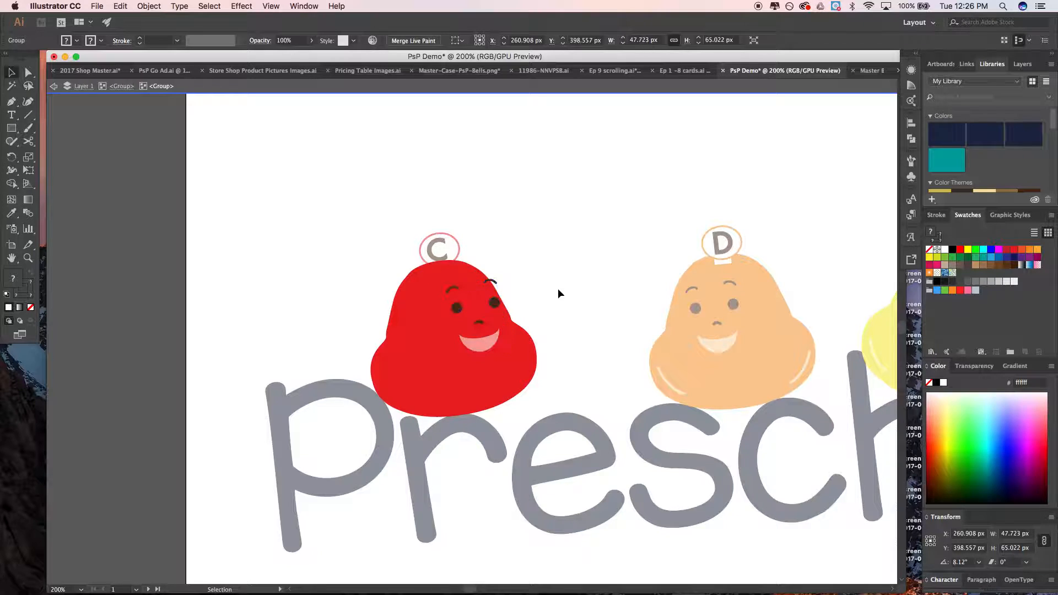
{"action": "double_click", "coordinate": [558, 293]}
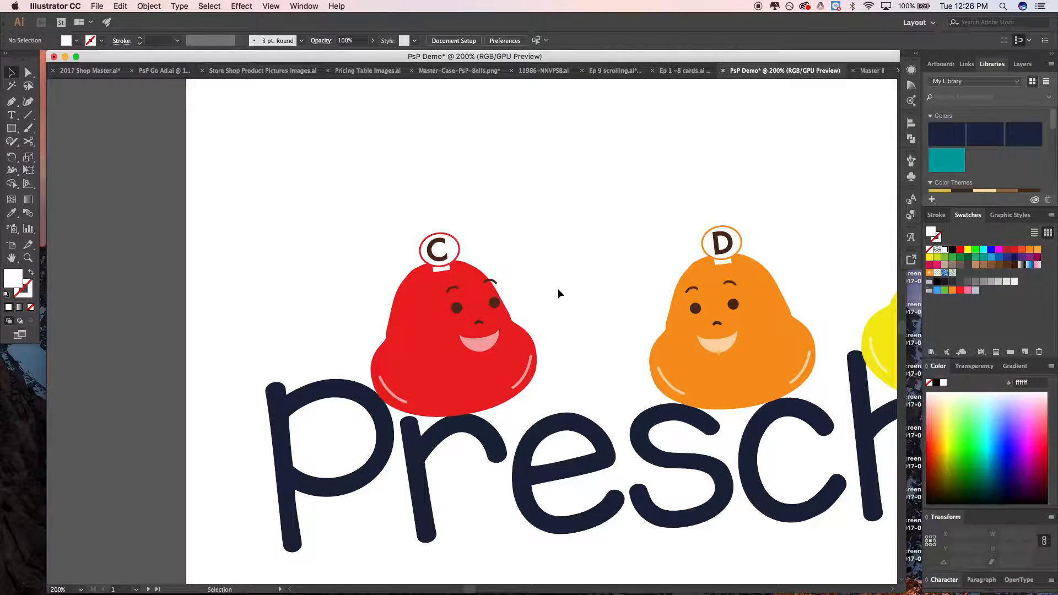
Try removing the right-hand eye and eyebrow from the large red C bell's face
{"action": "left_click", "coordinate": [492, 303]}
{"action": "double_click", "coordinate": [493, 303]}
{"action": "left_click", "coordinate": [494, 304]}
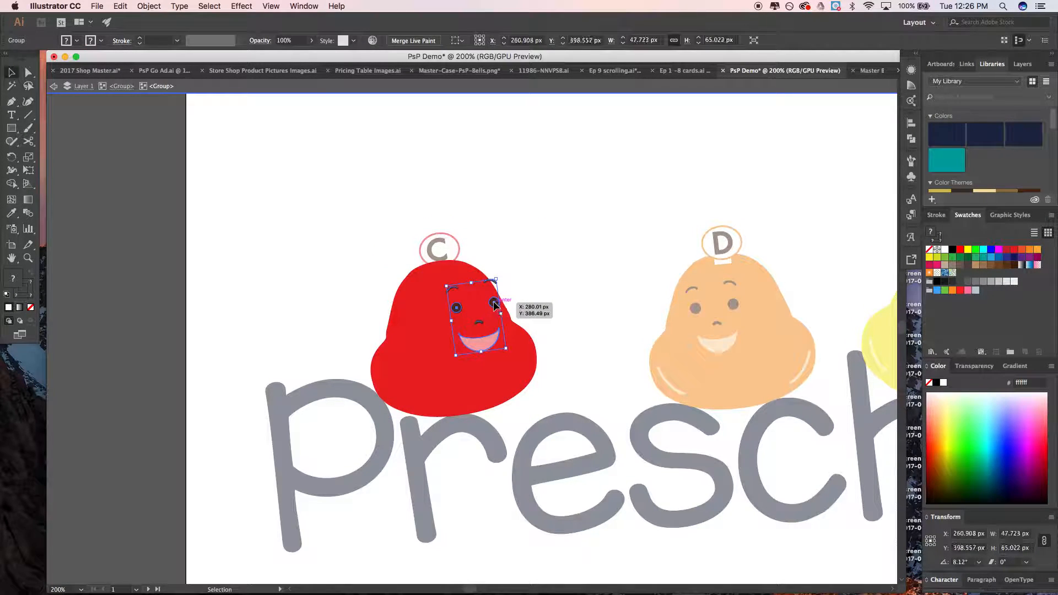
{"action": "double_click", "coordinate": [494, 303]}
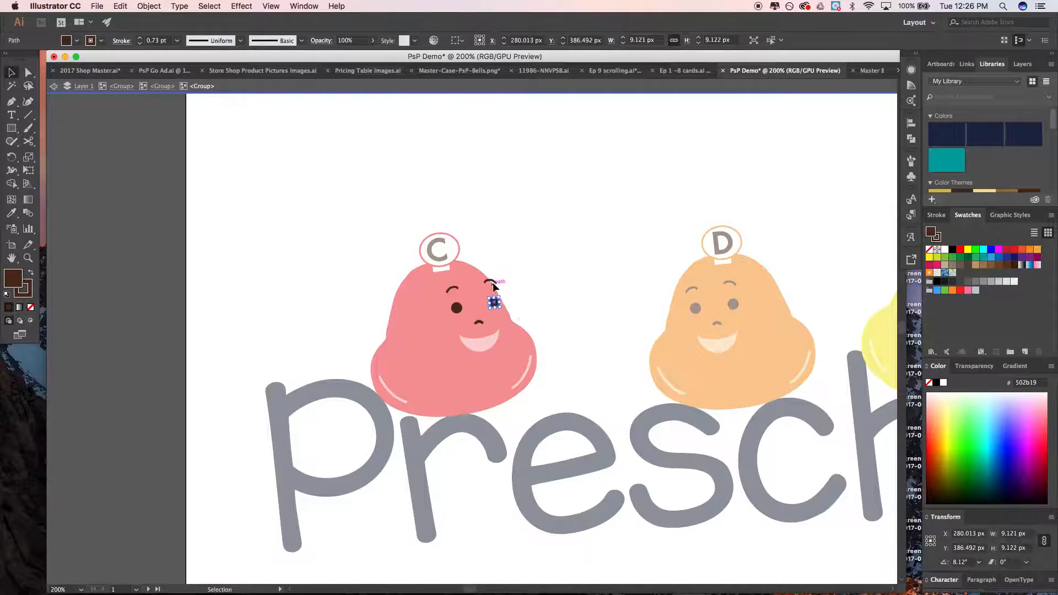
{"action": "left_click", "coordinate": [504, 319]}
{"action": "double_click", "coordinate": [518, 322]}
Try moving the large red C bell's one-eyed face toward the bell's right edge, to about X 273 px, Y 398 px
{"action": "double_click", "coordinate": [491, 340]}
{"action": "left_click", "coordinate": [488, 341]}
{"action": "double_click", "coordinate": [485, 342]}
{"action": "left_click", "coordinate": [485, 342]}
{"action": "left_click_drag", "start_coordinate": [485, 342], "coordinate": [498, 339]}
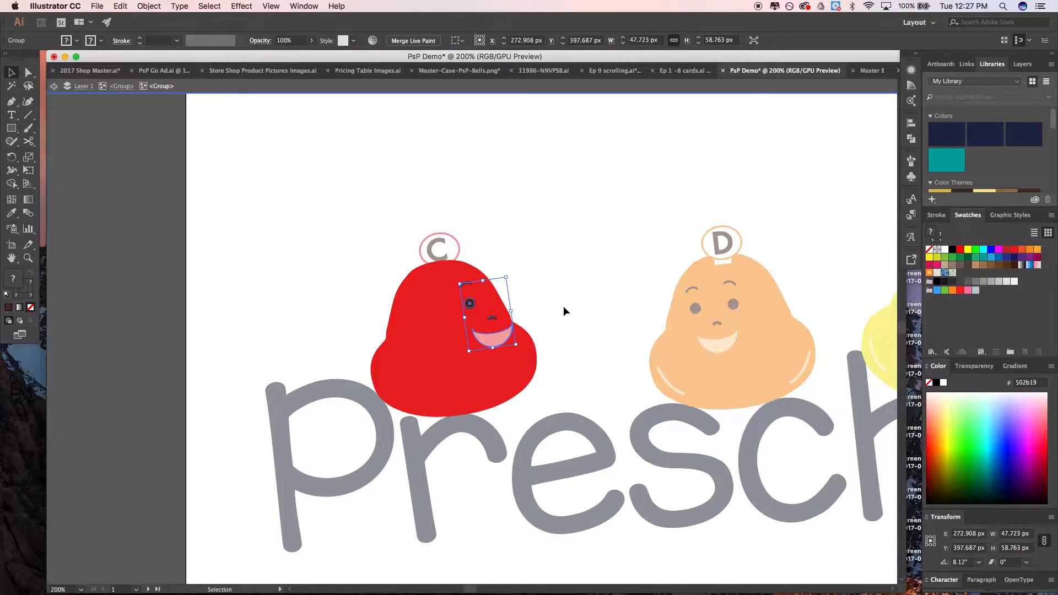
{"action": "double_click", "coordinate": [563, 306]}
Undo the one-eyed profile edits and the latest face moves on the large red C bell
{"action": "scroll", "coordinate": [563, 306], "scroll_direction": "down", "scroll_amount": 4}
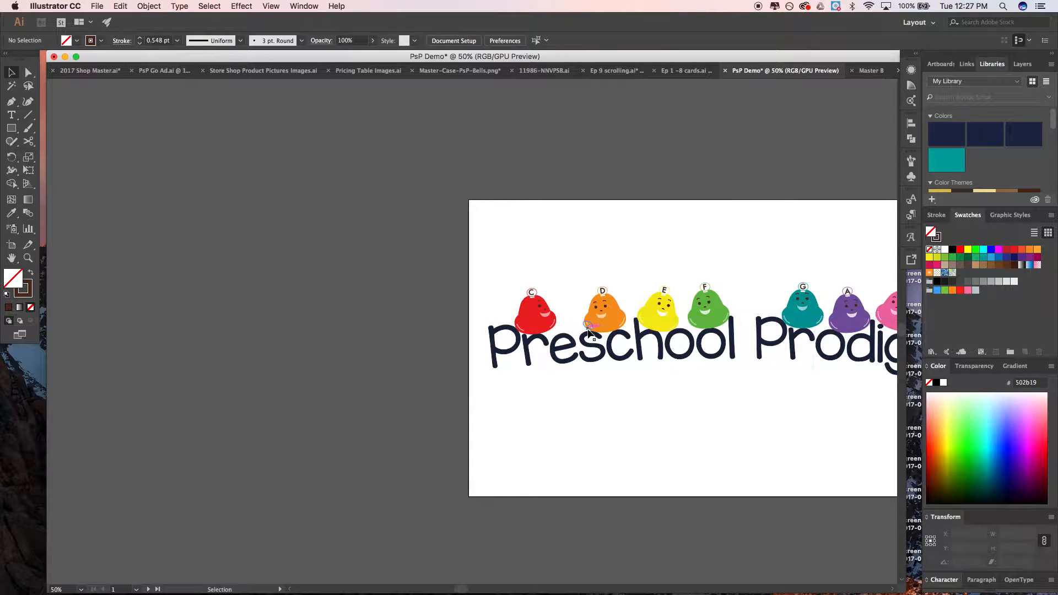
{"action": "scroll", "coordinate": [608, 401], "scroll_direction": "right", "scroll_amount": 2}
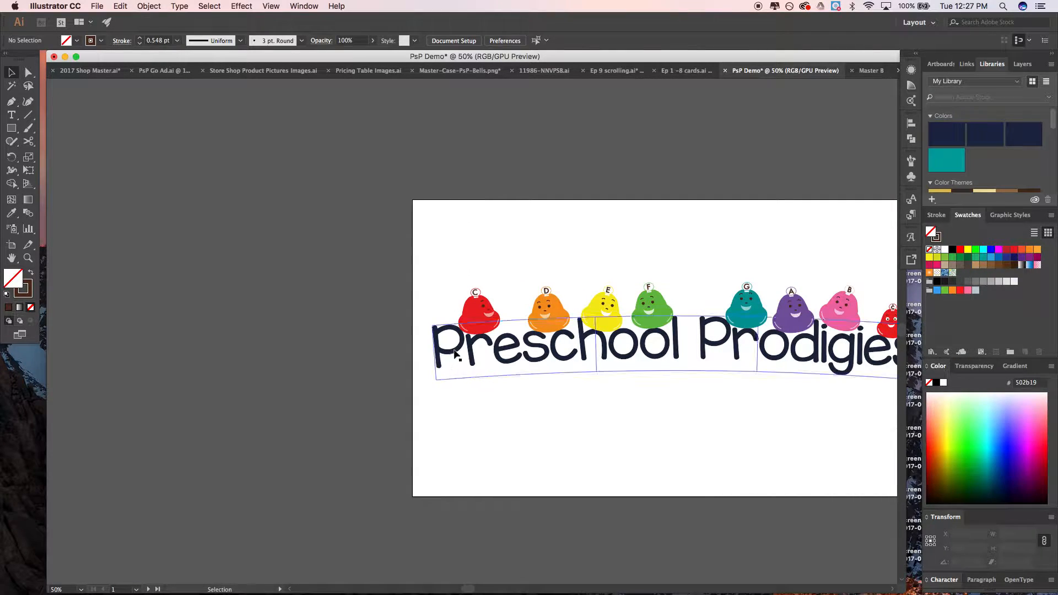
{"action": "scroll", "coordinate": [482, 313], "scroll_direction": "up", "scroll_amount": 3}
{"action": "scroll", "coordinate": [481, 312], "scroll_direction": "up", "scroll_amount": 2}
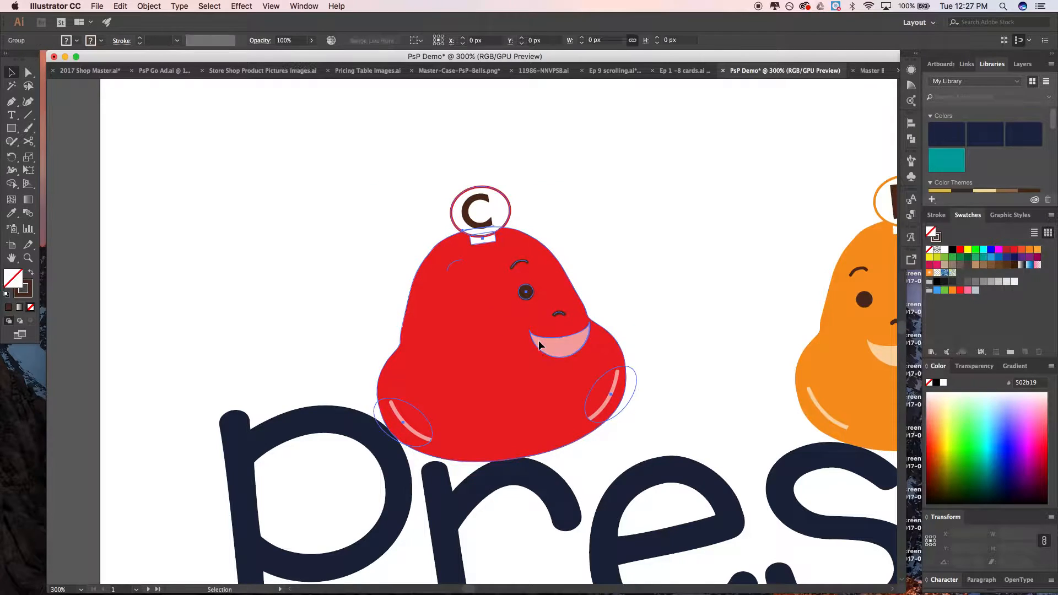
{"action": "double_click", "coordinate": [540, 340]}
{"action": "double_click", "coordinate": [539, 342]}
{"action": "key", "text": "super+z"}
{"action": "key", "text": "super+z"}
{"action": "key", "text": "super+z"}
{"action": "key", "text": "super+z"}
{"action": "key", "text": "super+z"}
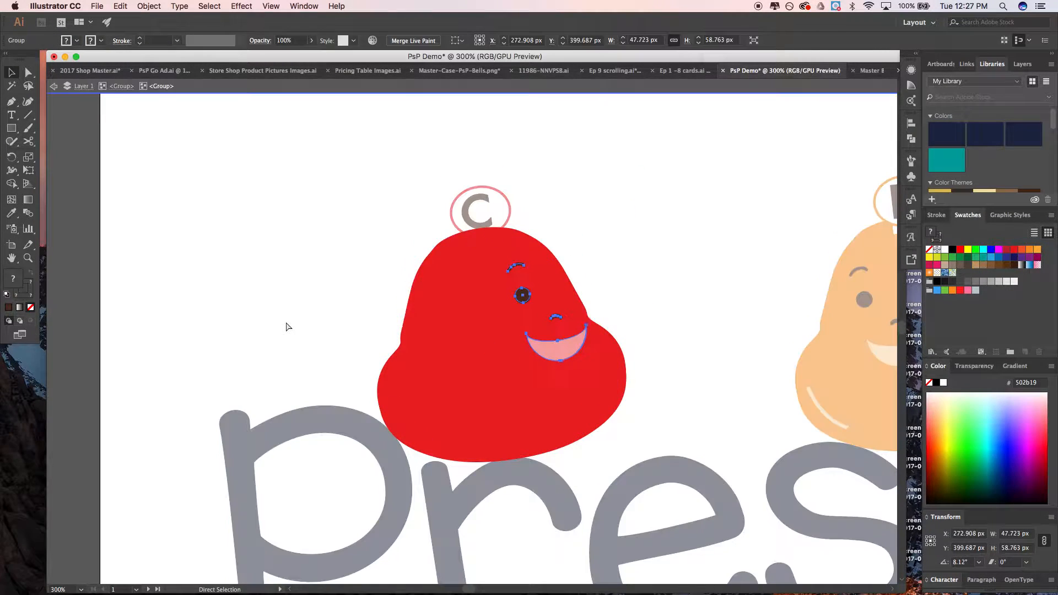
{"action": "key", "text": "super+z"}
{"action": "key", "text": "super+z"}
{"action": "key", "text": "super+z"}
{"action": "key", "text": "super+z"}
{"action": "key", "text": "super+z"}
{"action": "key", "text": "super+z"}
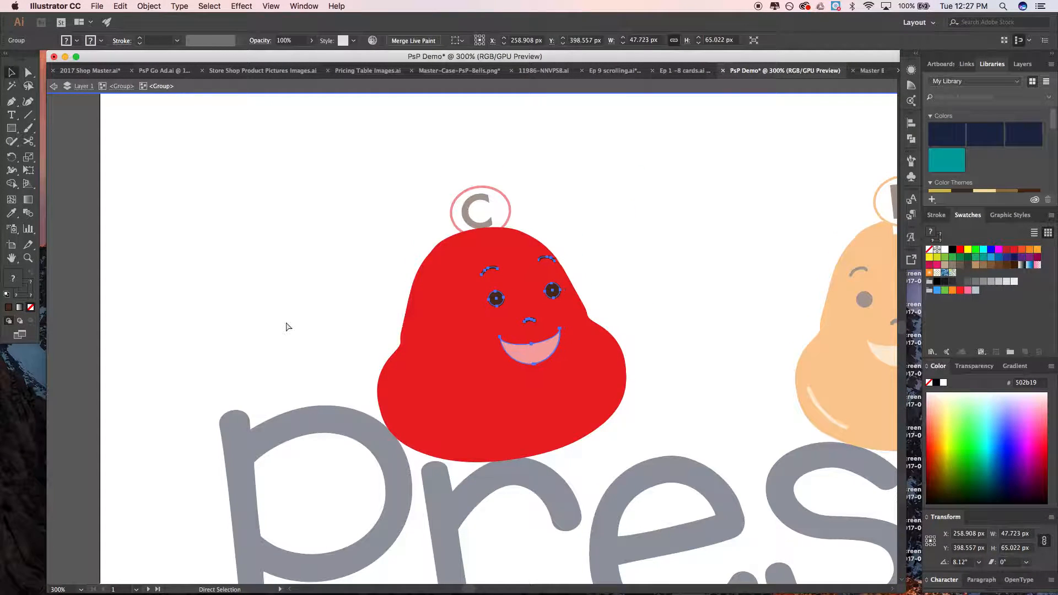
{"action": "key", "text": "Escape"}
{"action": "key", "text": "super+z"}
Examine the full Preschool Prodigies title with all eight bells on the artboard
{"action": "scroll", "coordinate": [286, 327], "scroll_direction": "down", "scroll_amount": 6}
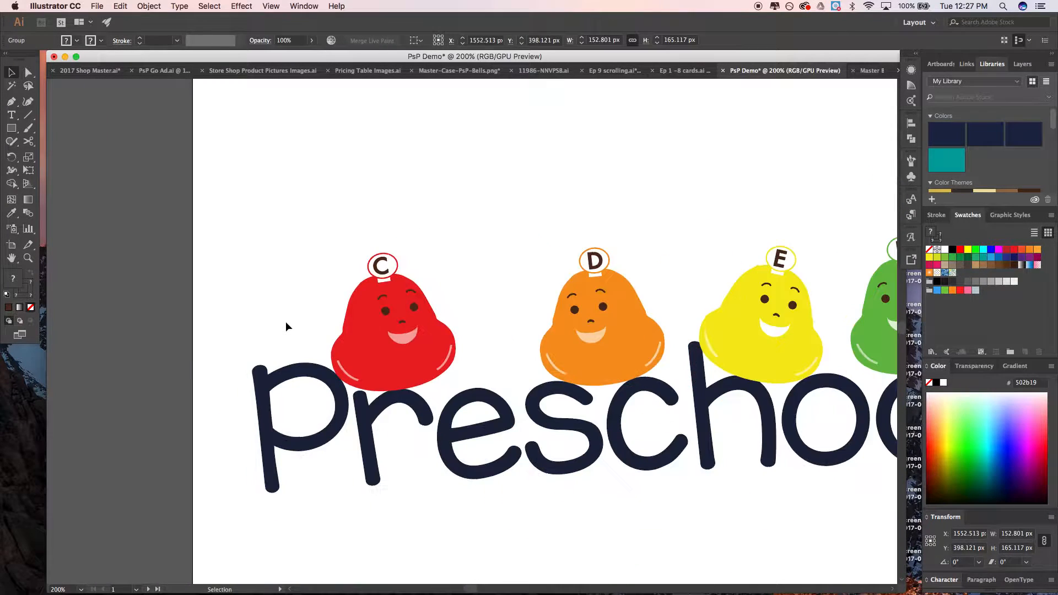
{"action": "left_click", "coordinate": [432, 436]}
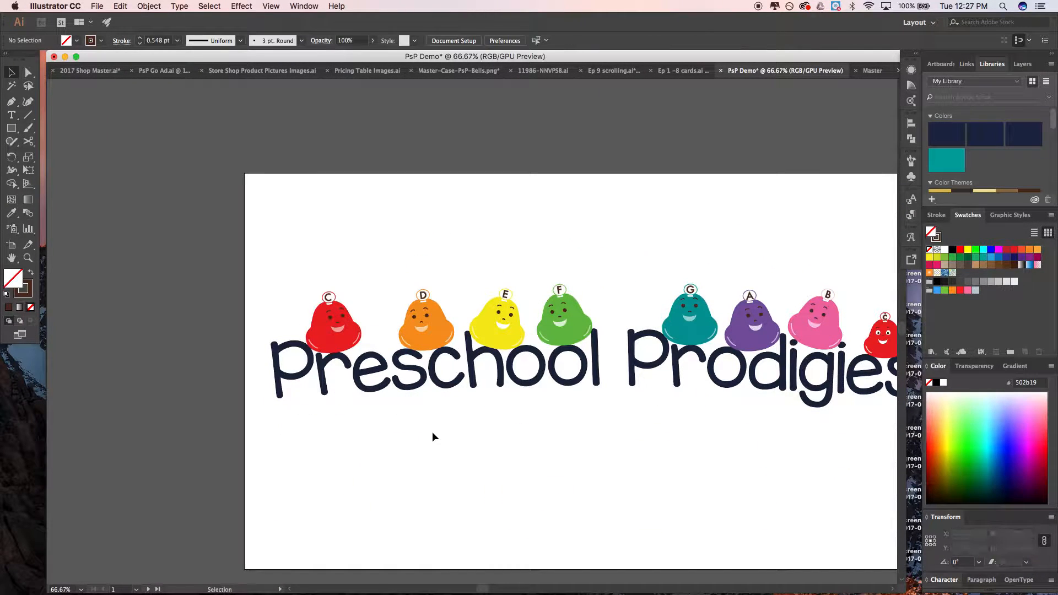
{"action": "scroll", "coordinate": [432, 435], "scroll_direction": "right", "scroll_amount": 6}
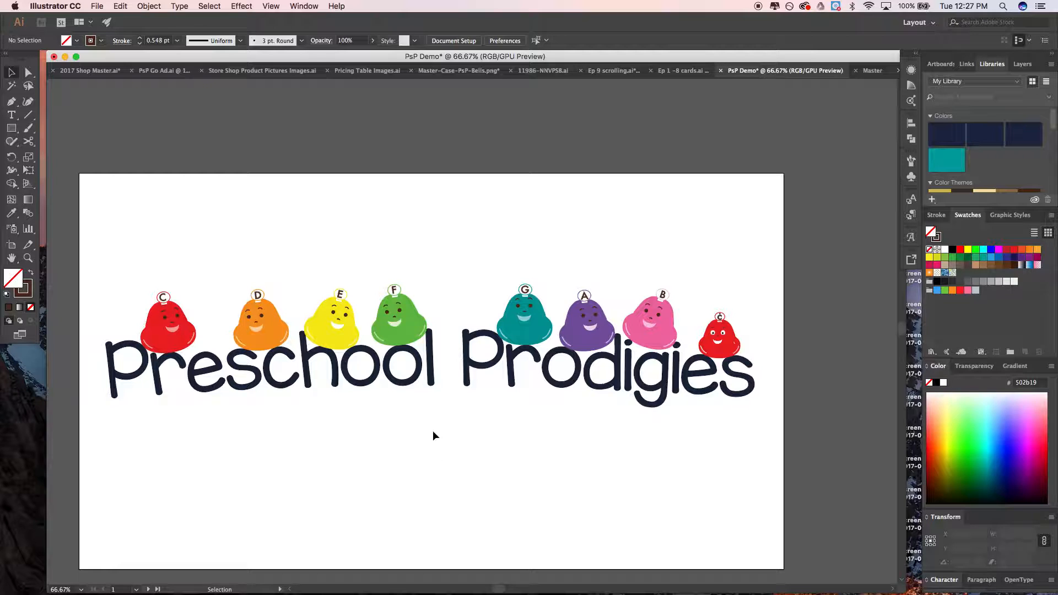
{"action": "scroll", "coordinate": [433, 432], "scroll_direction": "left", "scroll_amount": 2}
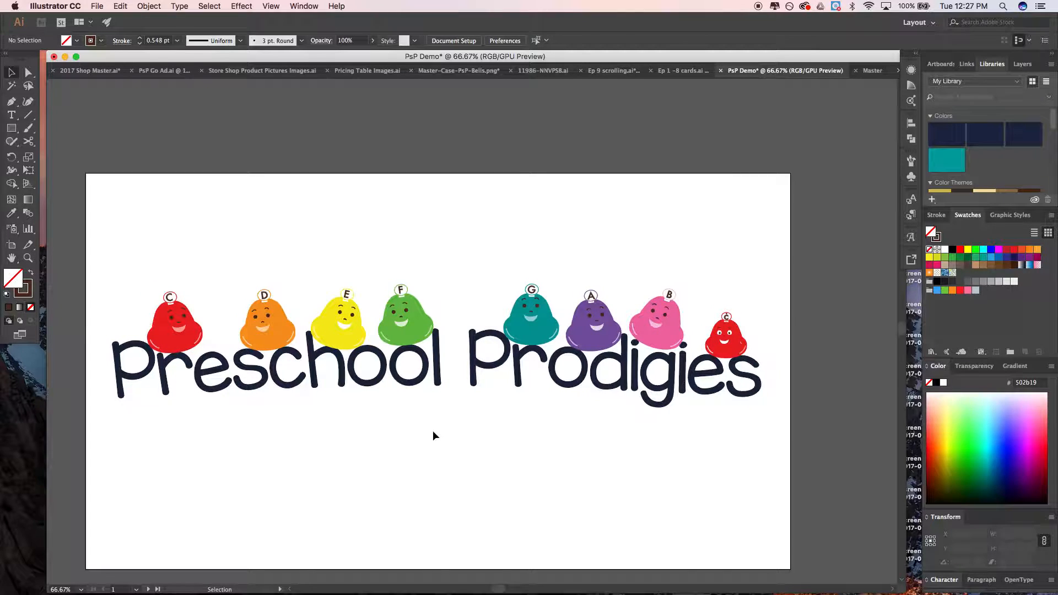
{"action": "scroll", "coordinate": [436, 427], "scroll_direction": "left", "scroll_amount": 3}
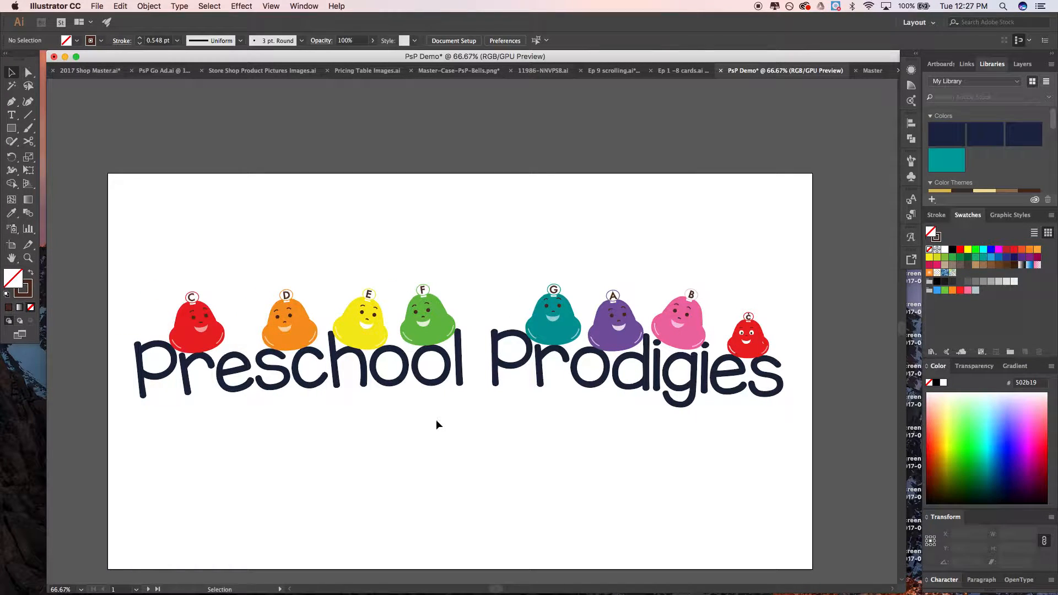
{"action": "scroll", "coordinate": [436, 420], "scroll_direction": "down", "scroll_amount": 1}
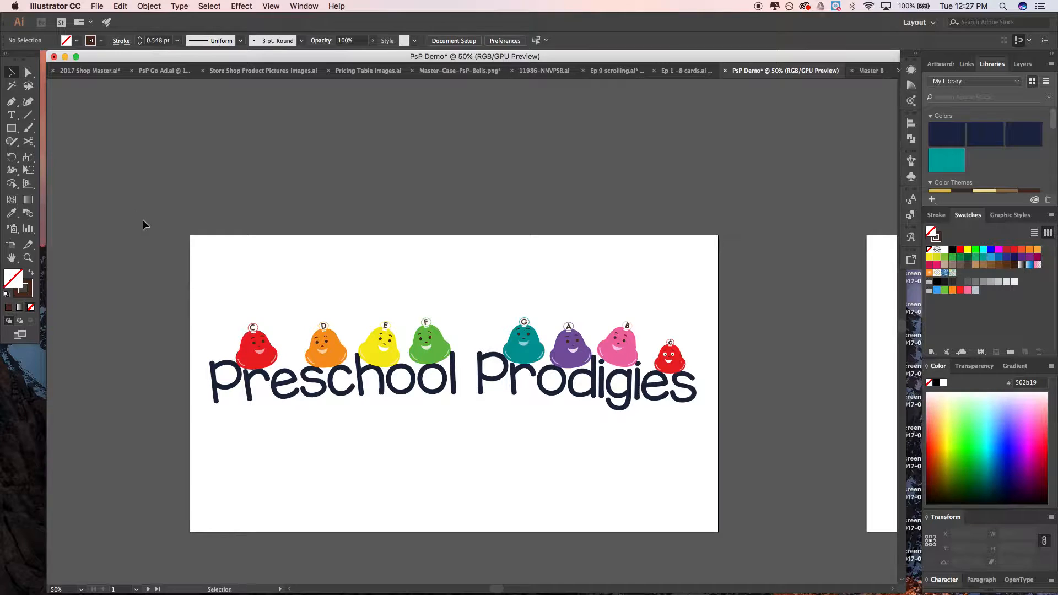
Start an Export for Screens and browse to the team member's folder inside PRIMARY PRODIGIES as the export location
{"action": "left_click", "coordinate": [99, 6]}
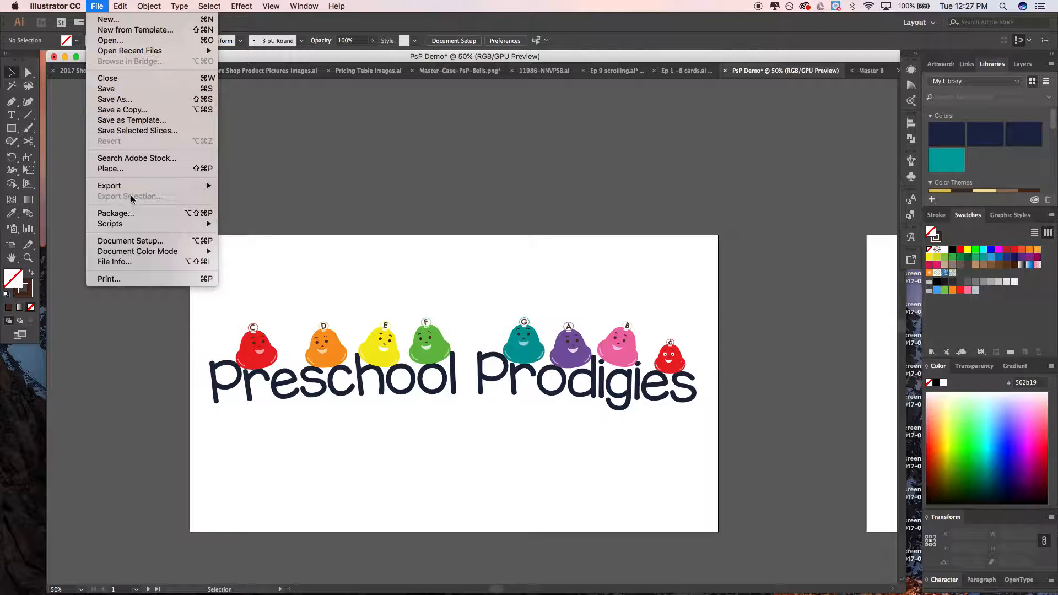
{"action": "mouse_move", "coordinate": [147, 186]}
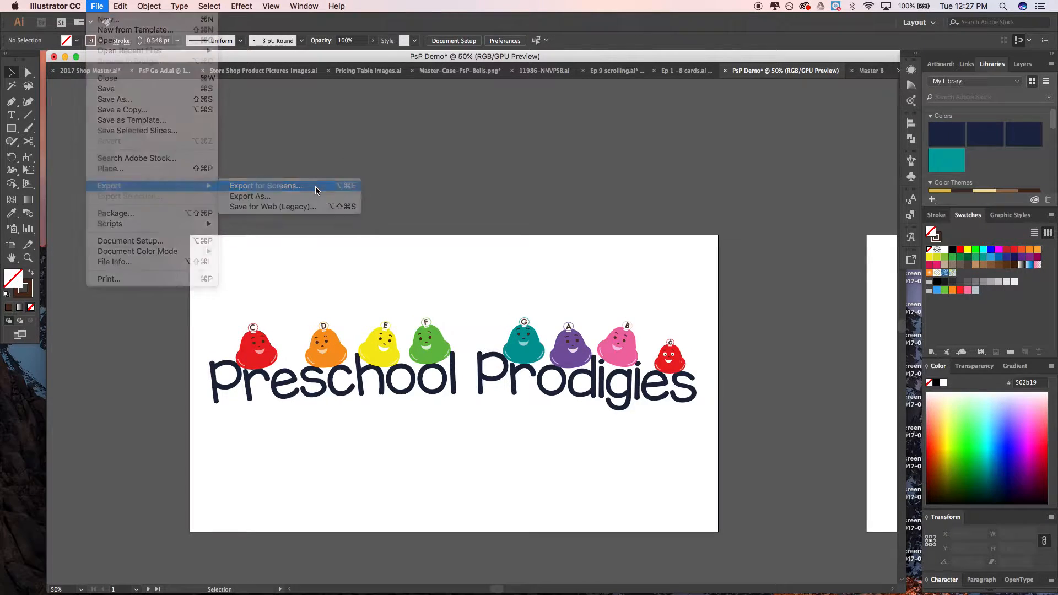
{"action": "left_click", "coordinate": [316, 189]}
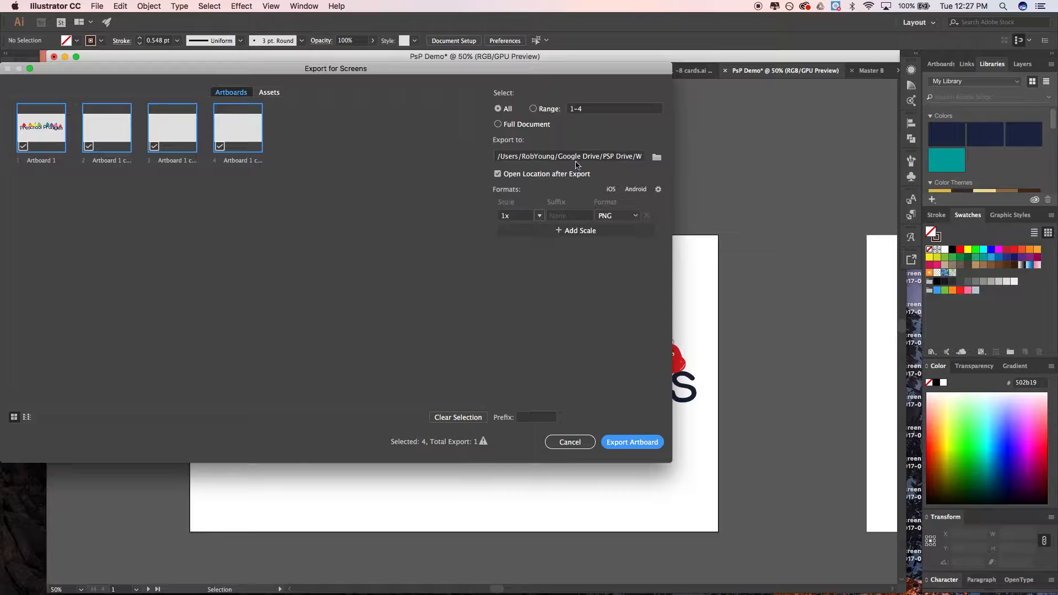
{"action": "left_click", "coordinate": [663, 158]}
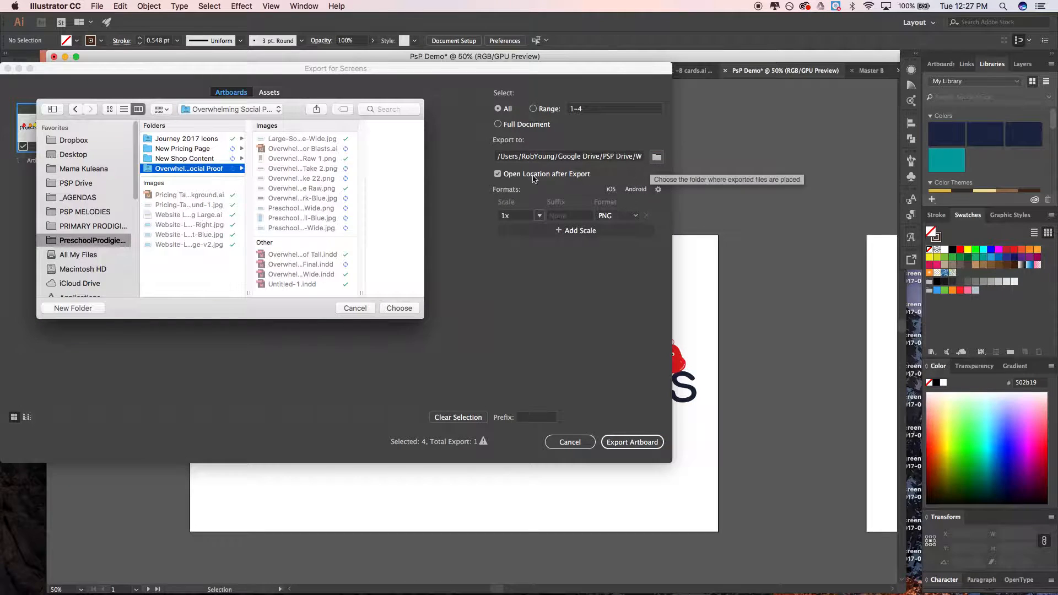
{"action": "left_click", "coordinate": [90, 184]}
{"action": "left_click", "coordinate": [94, 225]}
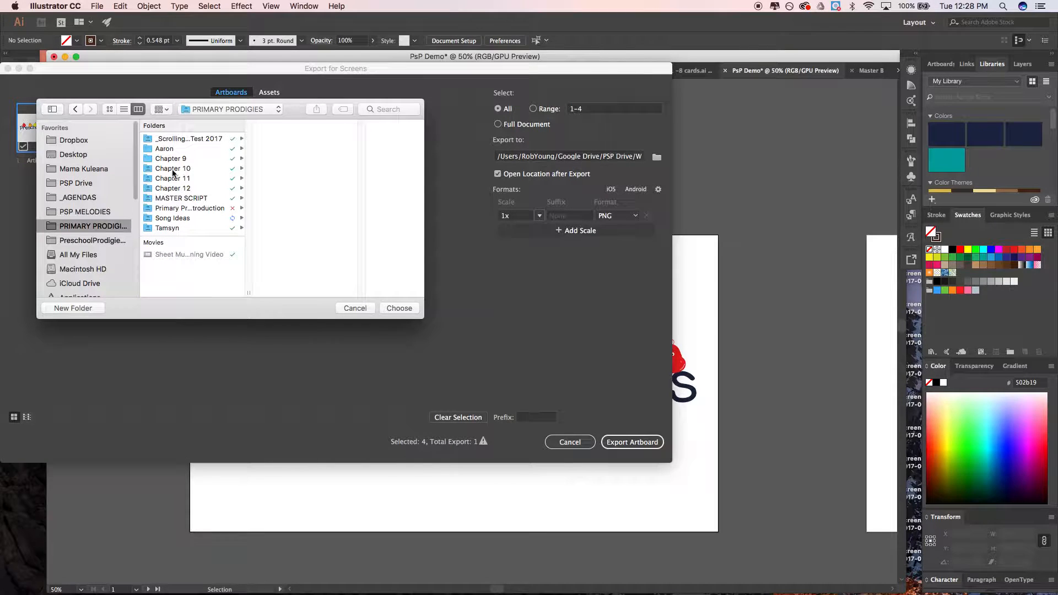
{"action": "left_click", "coordinate": [192, 138]}
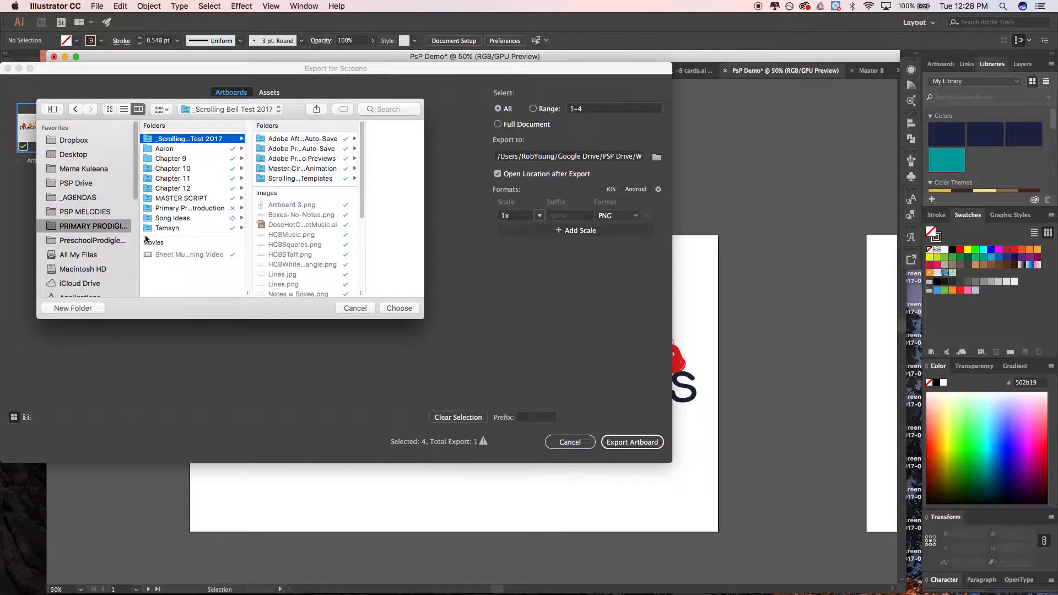
{"action": "left_click", "coordinate": [161, 227]}
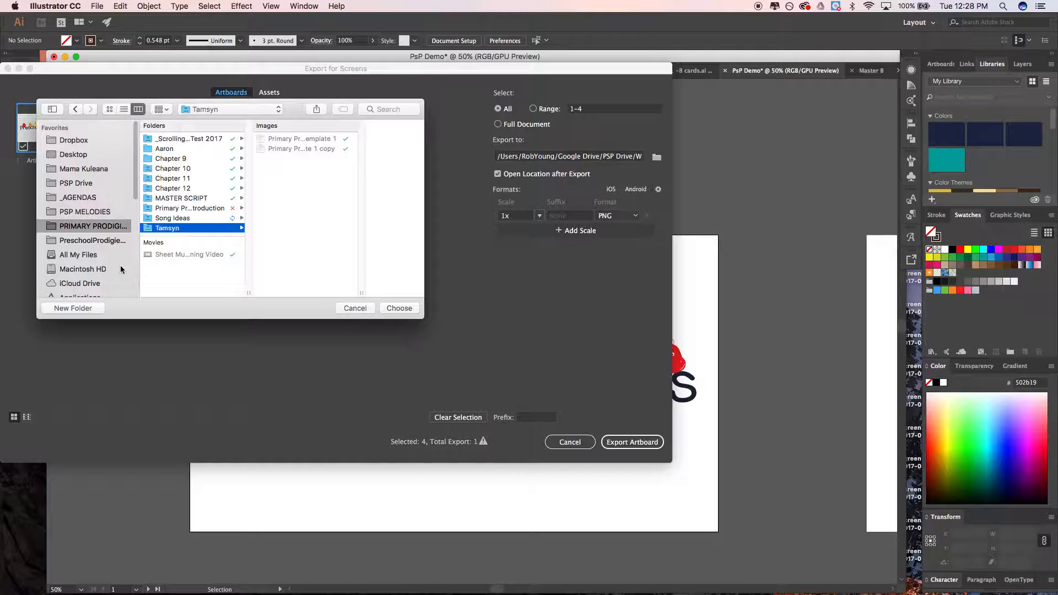
Create a new folder named Demo Artwork there and choose it as the export destination
{"action": "left_click", "coordinate": [91, 307]}
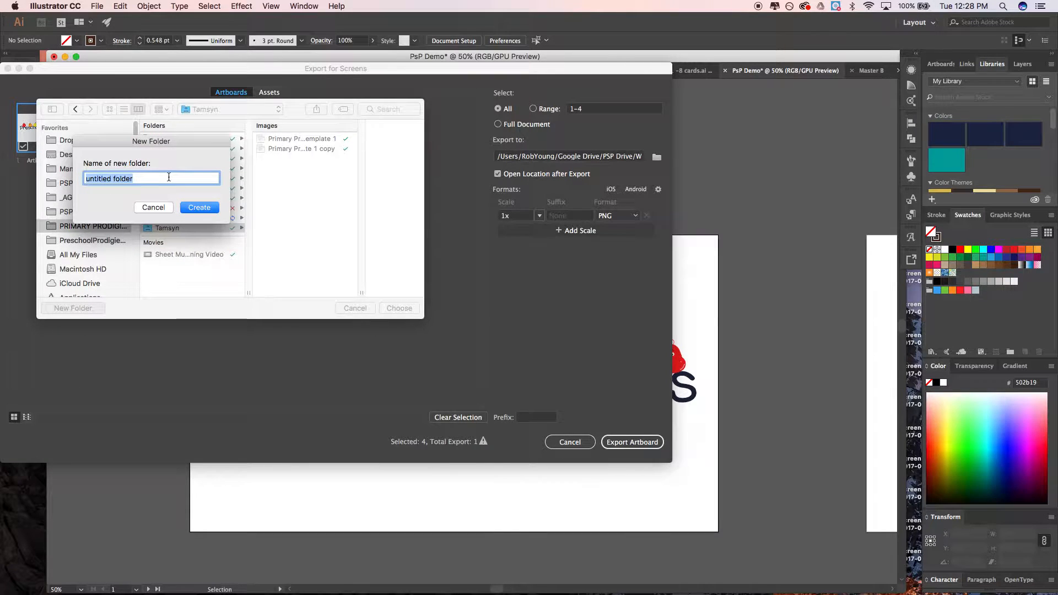
{"action": "type", "text": "Demo Artwork"}
{"action": "key", "text": "Return"}
{"action": "key", "text": "Return"}
Clear the artboard selection and include only Artboard 1 in the export
{"action": "left_click", "coordinate": [103, 149]}
{"action": "left_click", "coordinate": [169, 149]}
{"action": "left_click", "coordinate": [234, 149]}
{"action": "left_click", "coordinate": [458, 417]}
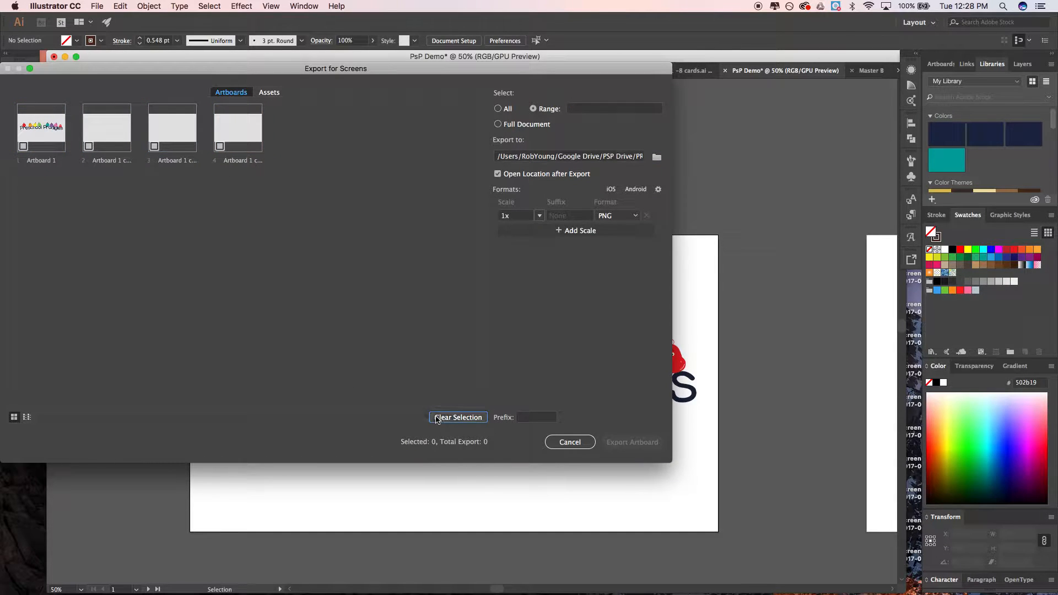
{"action": "left_click", "coordinate": [54, 148]}
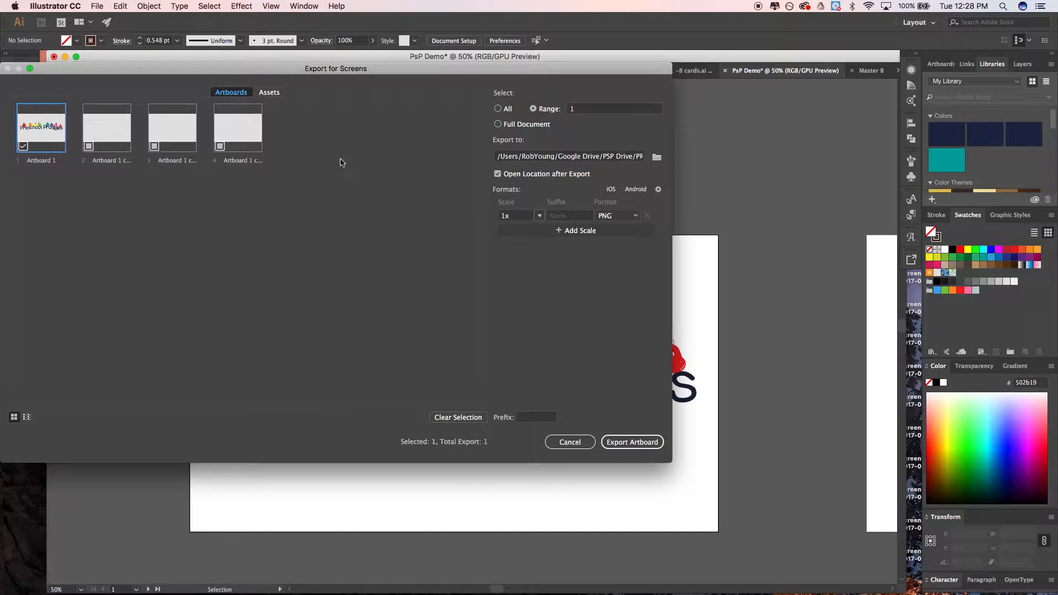
Keep PNG as the export format and set the first export scale to 3x
{"action": "left_click", "coordinate": [616, 220]}
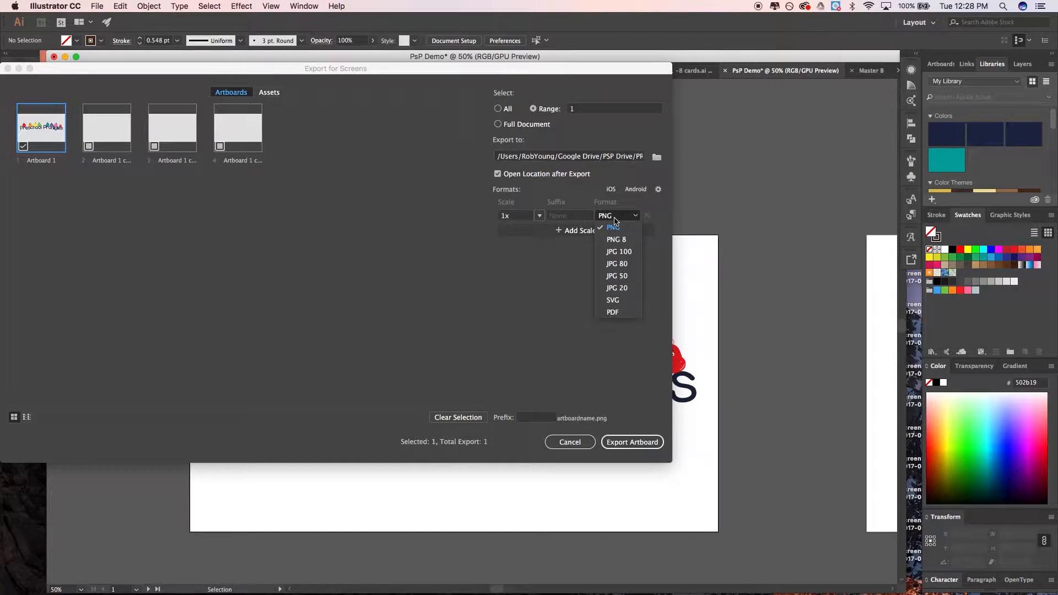
{"action": "left_click", "coordinate": [615, 221]}
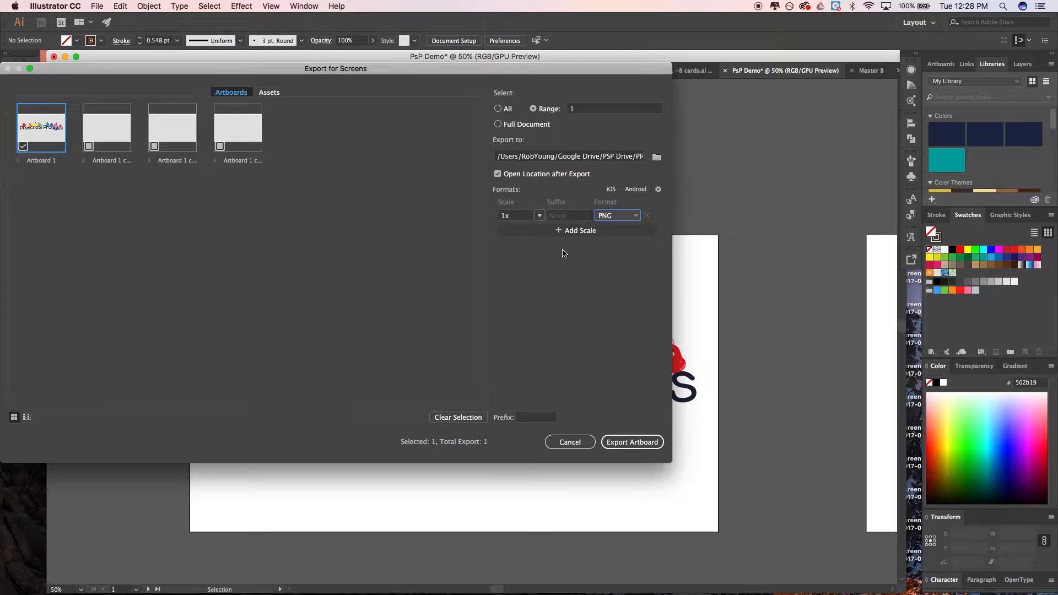
{"action": "left_click", "coordinate": [540, 216]}
{"action": "left_click", "coordinate": [549, 251]}
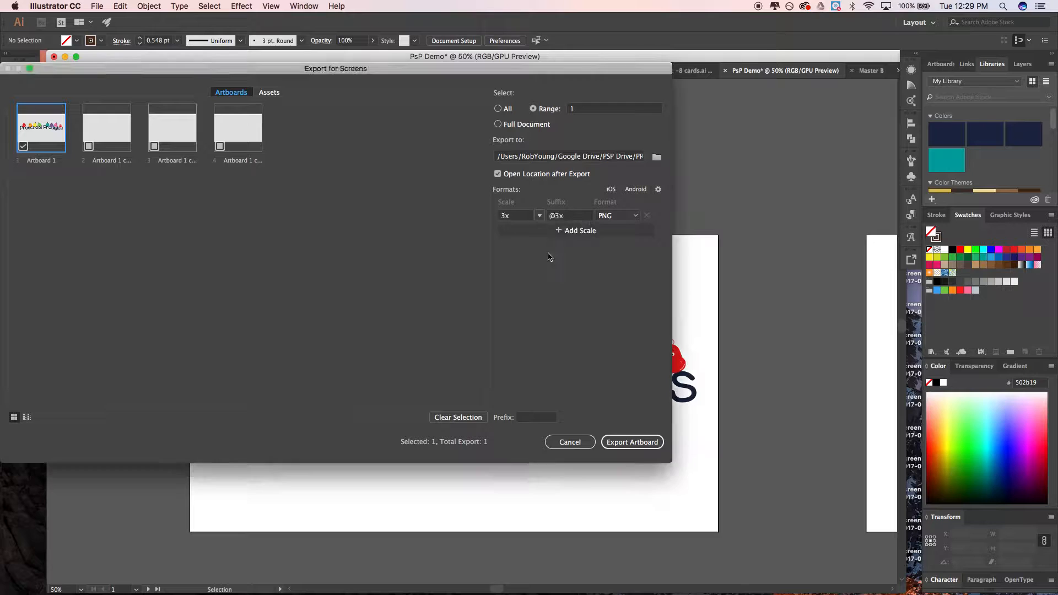
Add 1x and 0.5x PNG scales to the existing 3x export and export Artboard 1
{"action": "left_click", "coordinate": [526, 228]}
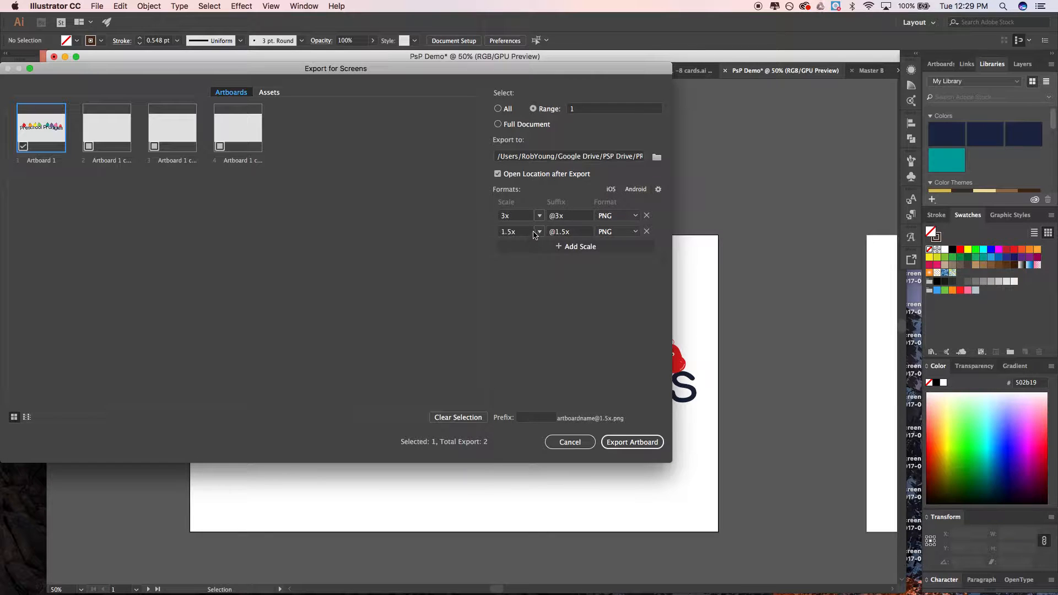
{"action": "left_click", "coordinate": [540, 232]}
{"action": "left_click", "coordinate": [541, 244]}
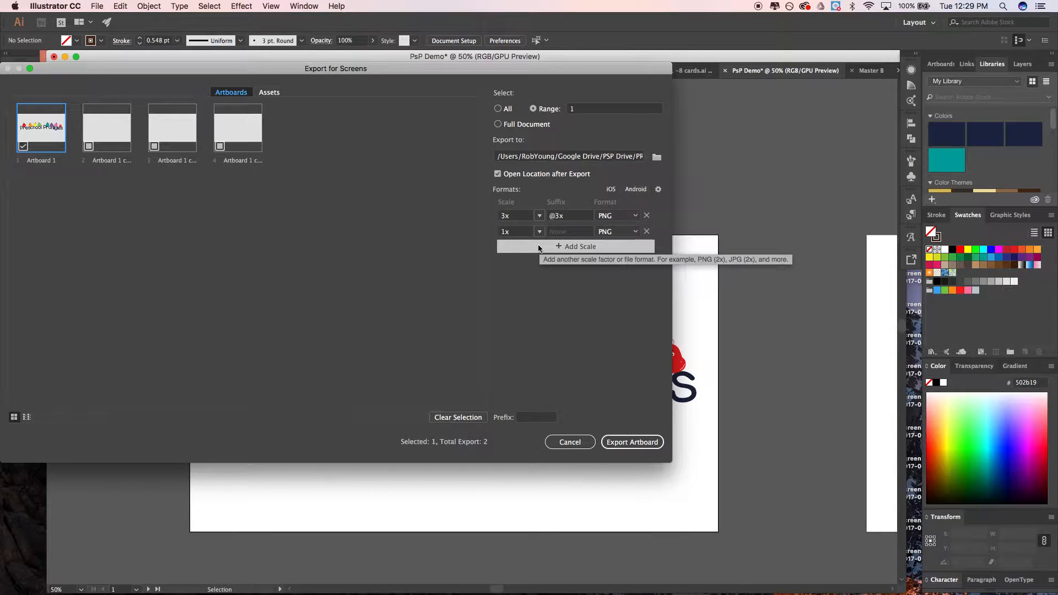
{"action": "left_click", "coordinate": [539, 248]}
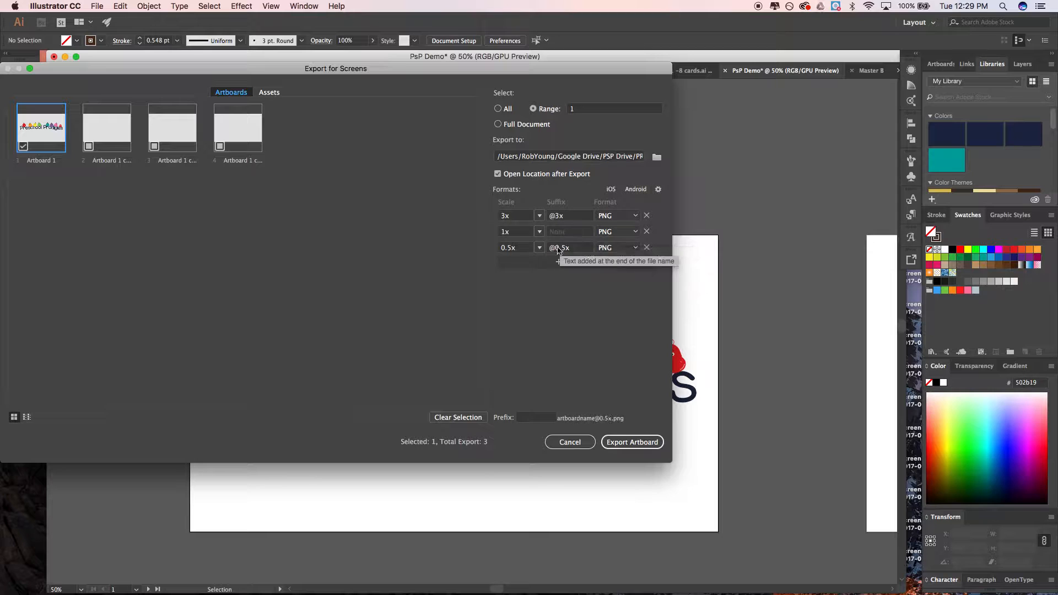
{"action": "left_click", "coordinate": [540, 247]}
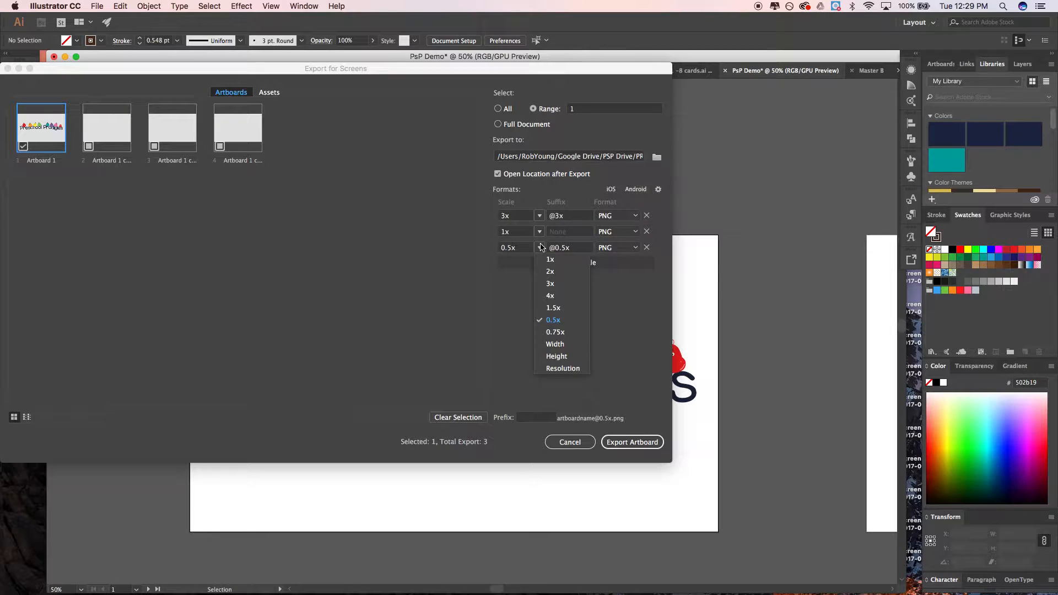
{"action": "left_click", "coordinate": [610, 315]}
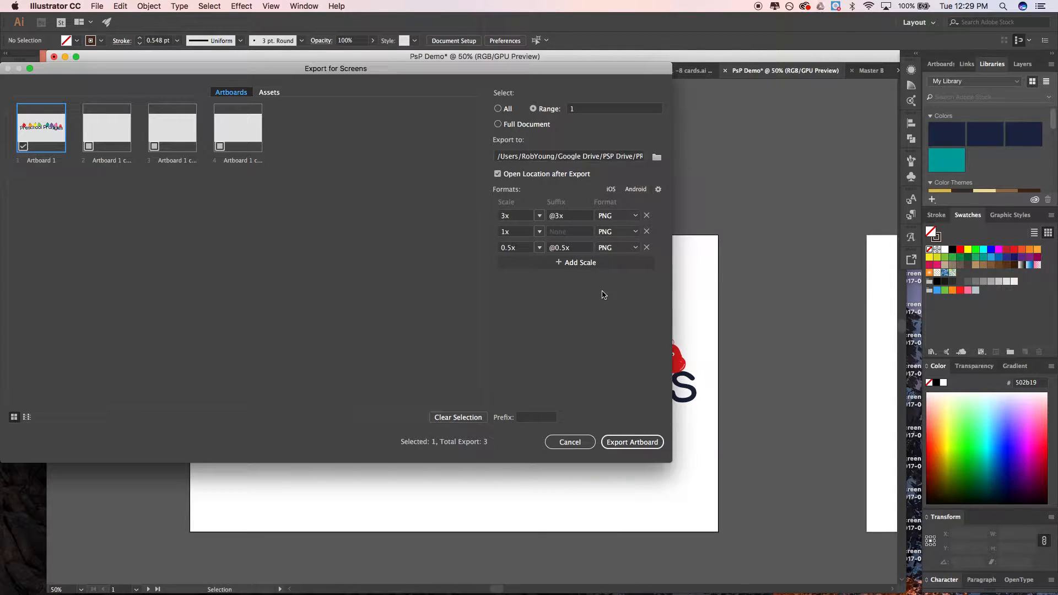
{"action": "left_click", "coordinate": [623, 439]}
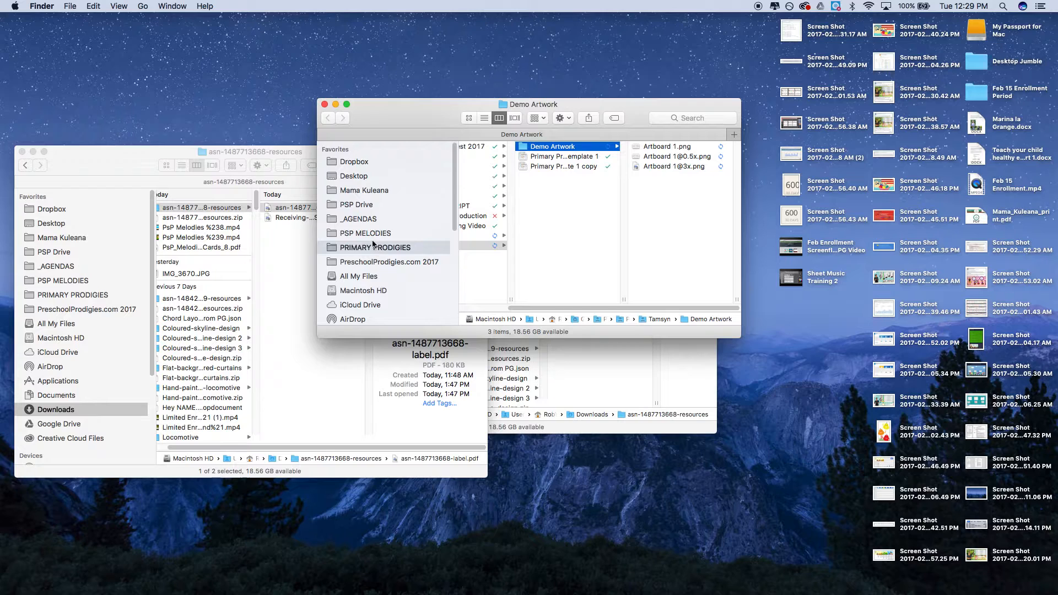
Open the exported Artboard 1.png from the Demo Artwork folder to check the logo
{"action": "left_click", "coordinate": [667, 157]}
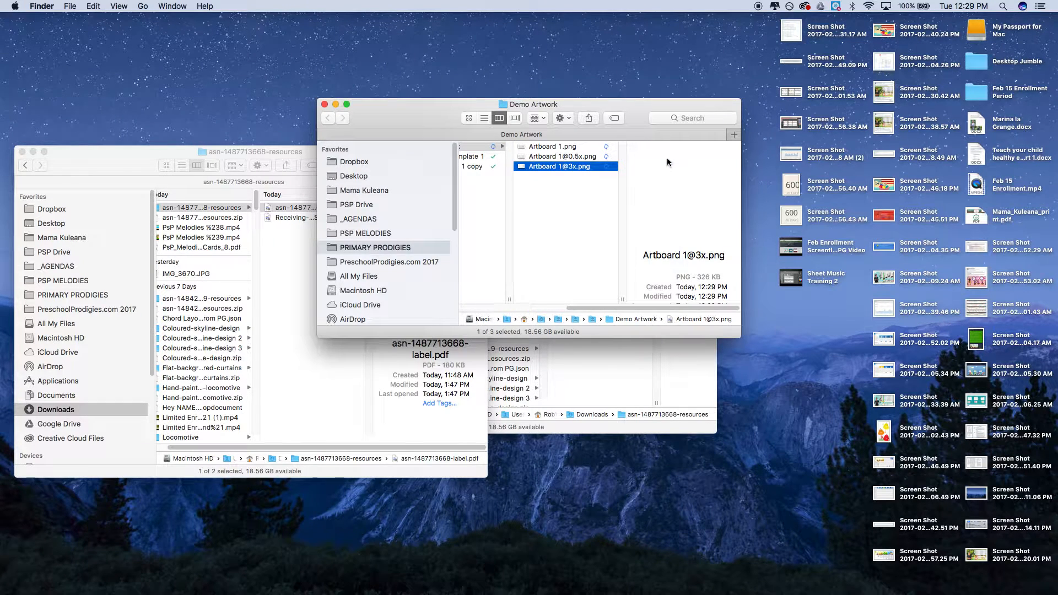
{"action": "key", "text": "Up"}
{"action": "double_click", "coordinate": [548, 150]}
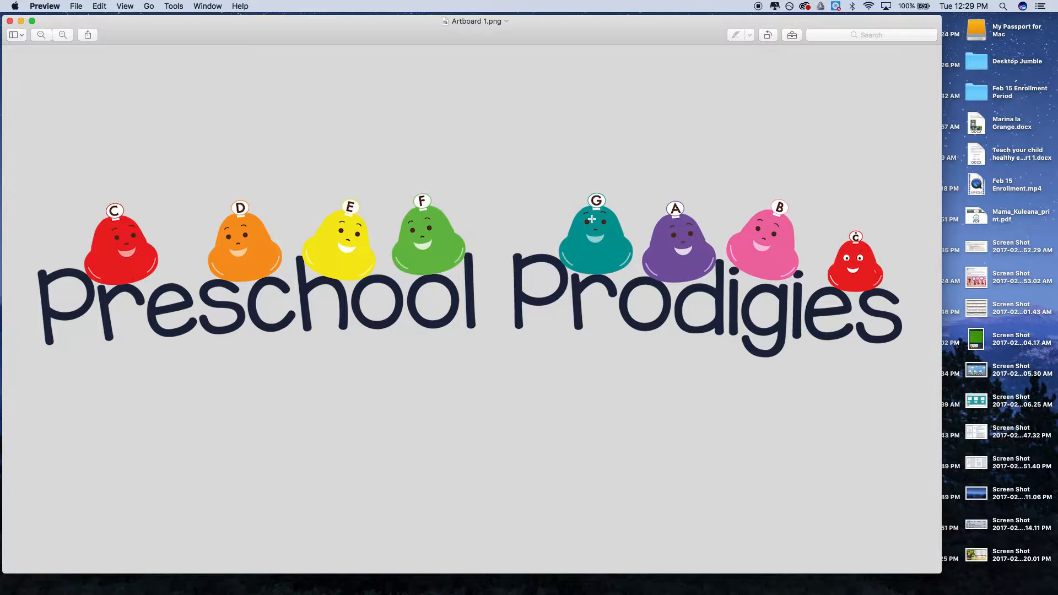
Return to Illustrator and switch from PsP Demo to the Ep 9 scrolling.ai document
{"action": "key", "text": "super+Tab"}
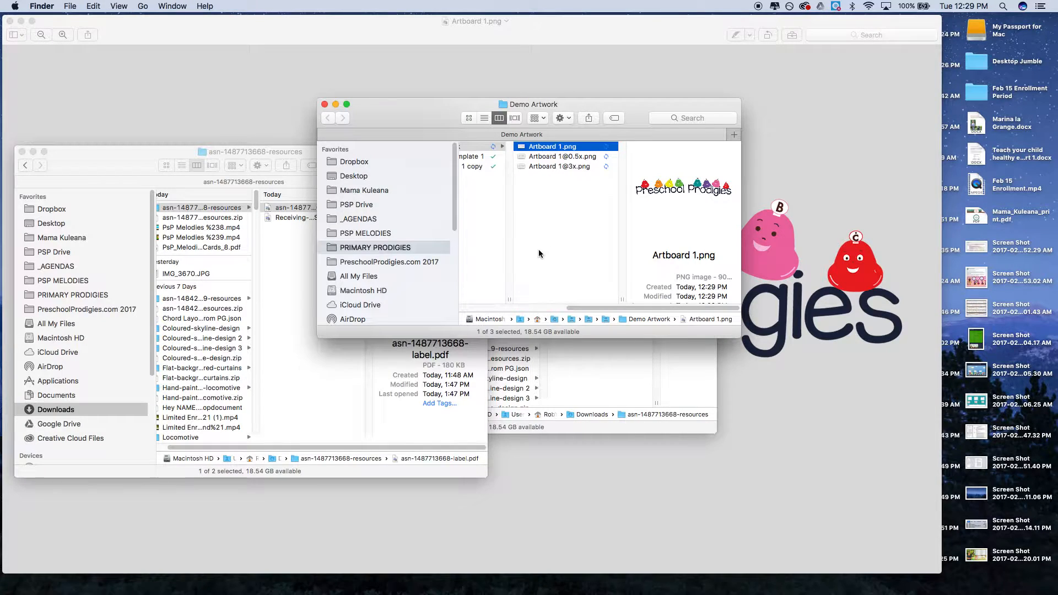
{"action": "key", "text": "super+Tab"}
{"action": "key", "text": "Tab"}
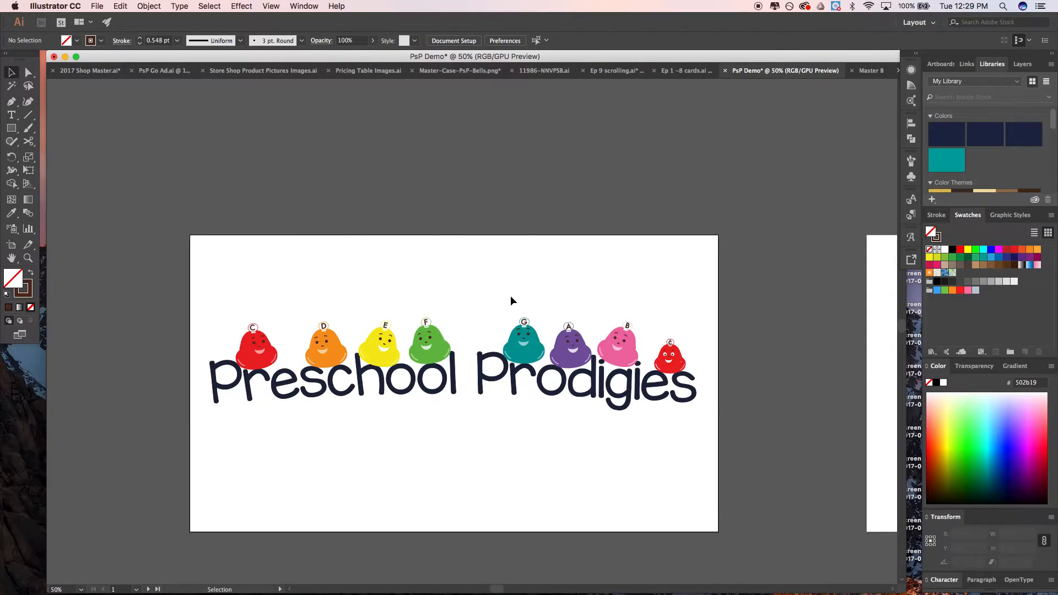
{"action": "left_click", "coordinate": [11, 72]}
{"action": "scroll", "coordinate": [213, 91], "scroll_direction": "right", "scroll_amount": 5}
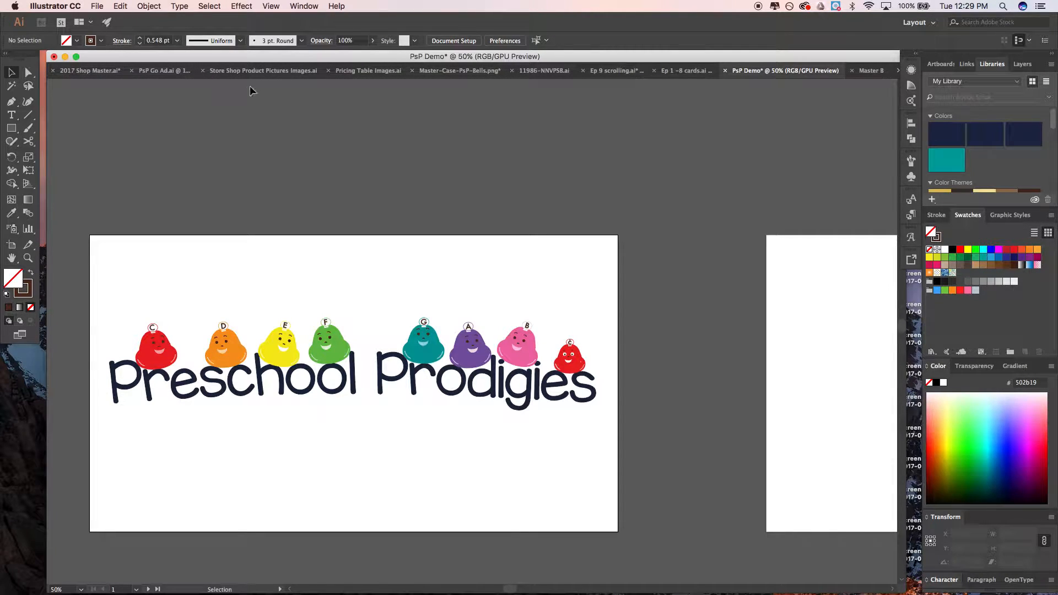
{"action": "left_click", "coordinate": [617, 71]}
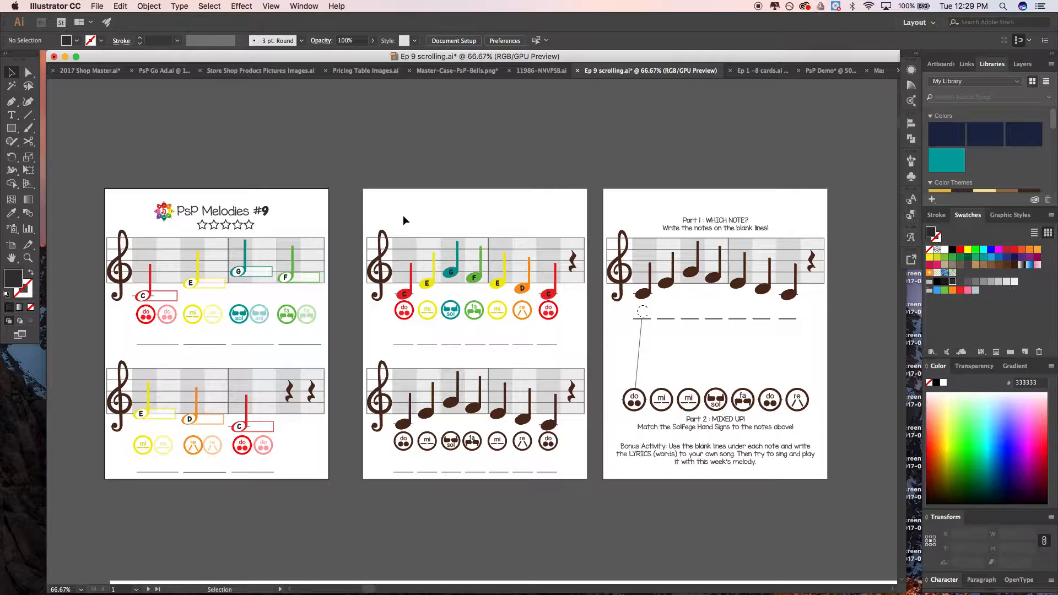
Examine the three PsP Melodies #9 worksheet artboards up close, including their staves, notes and solfege hand signs
{"action": "scroll", "coordinate": [359, 287], "scroll_direction": "down", "scroll_amount": 3}
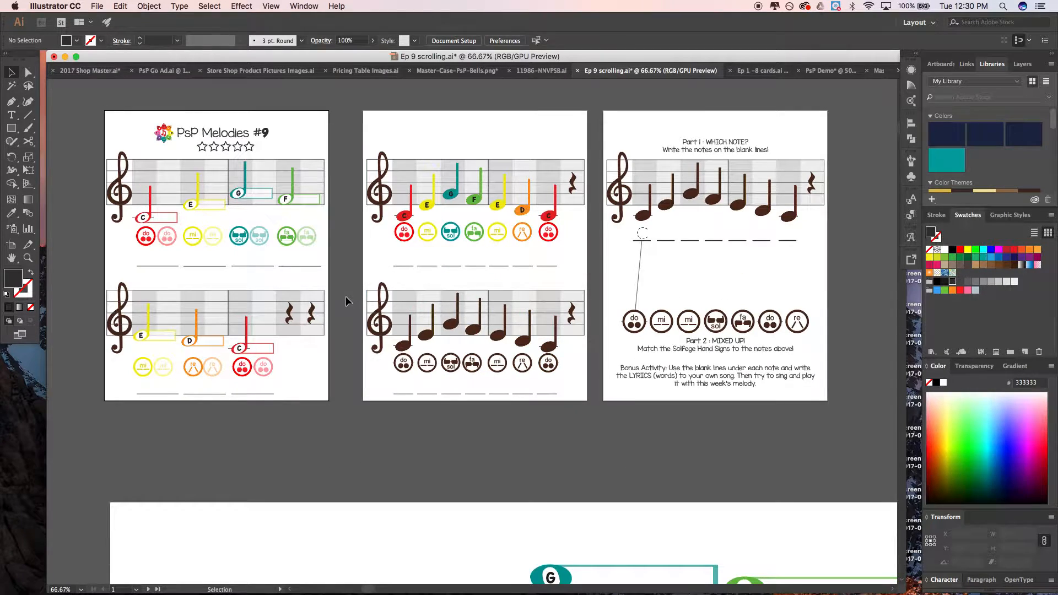
{"action": "scroll", "coordinate": [345, 296], "scroll_direction": "down", "scroll_amount": 2}
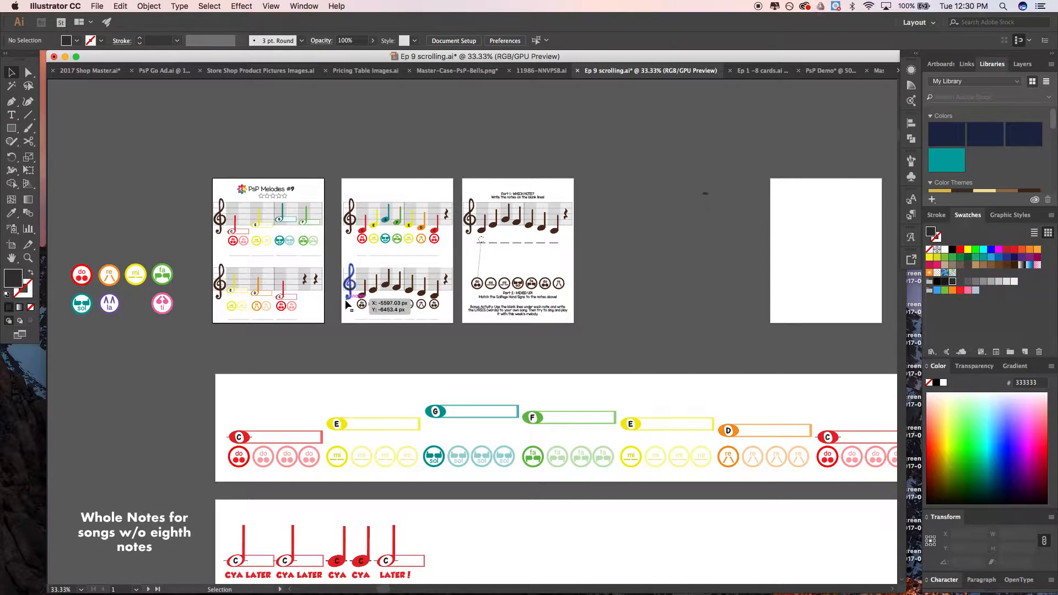
{"action": "scroll", "coordinate": [347, 304], "scroll_direction": "down", "scroll_amount": 1}
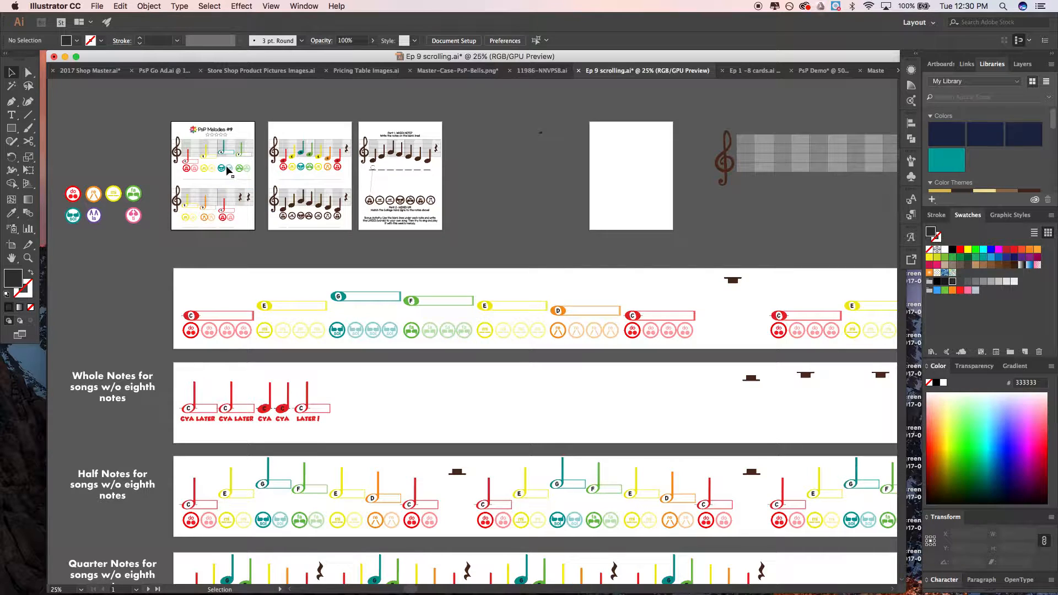
{"action": "scroll", "coordinate": [227, 168], "scroll_direction": "up", "scroll_amount": 1}
{"action": "scroll", "coordinate": [228, 168], "scroll_direction": "up", "scroll_amount": 2}
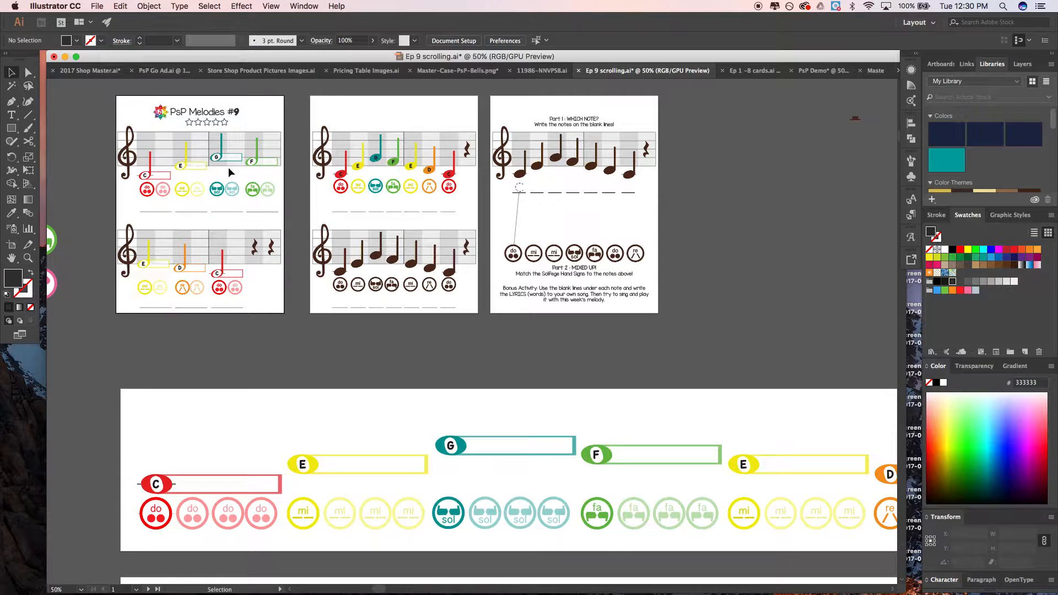
{"action": "scroll", "coordinate": [228, 167], "scroll_direction": "up", "scroll_amount": 2}
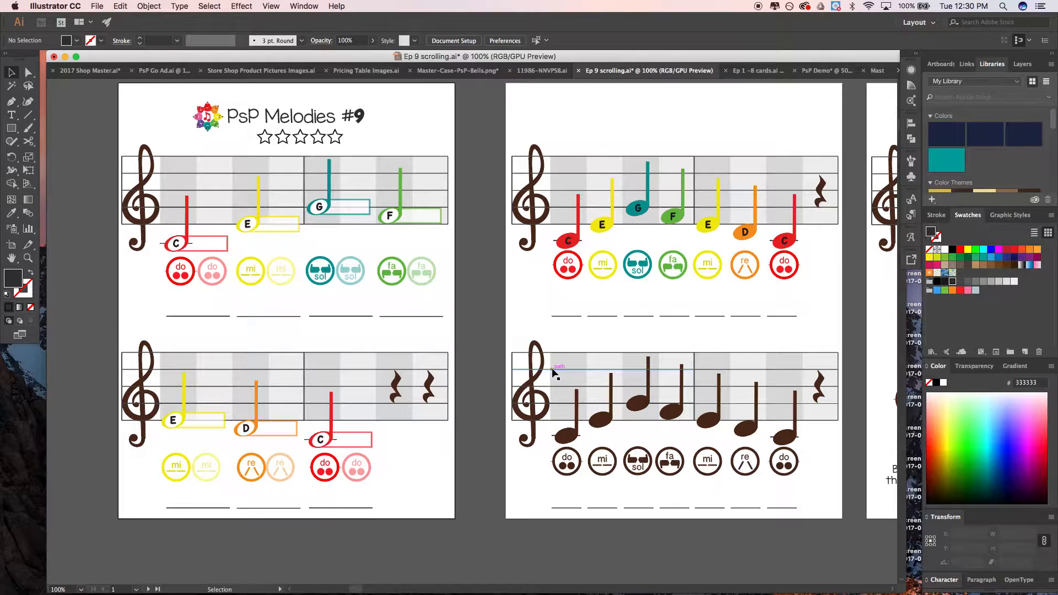
{"action": "scroll", "coordinate": [556, 373], "scroll_direction": "right", "scroll_amount": 5}
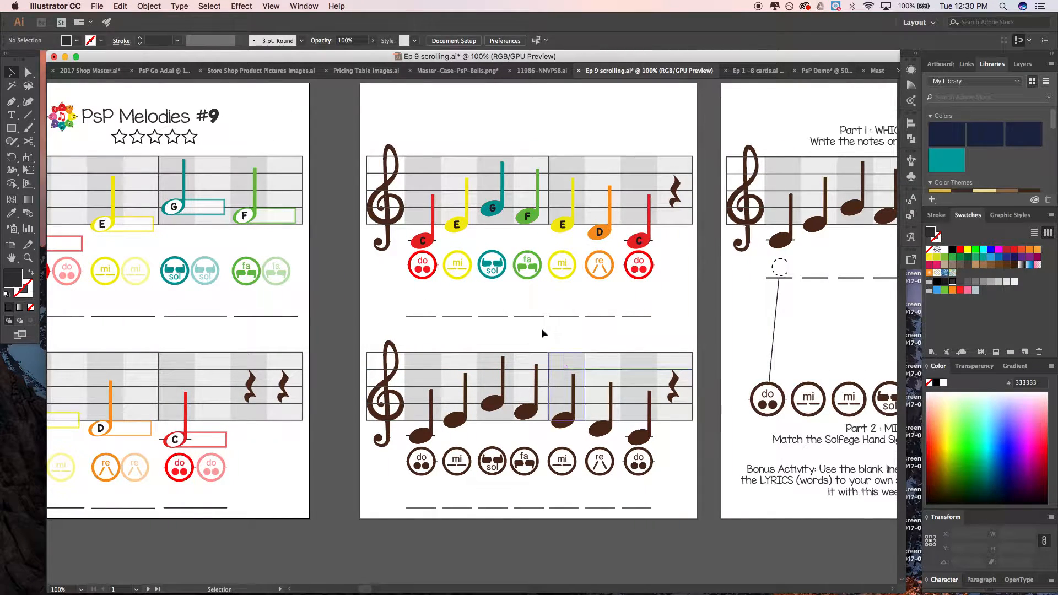
Survey the scrolling note strips below the worksheets, including the whole, half and quarter note rows
{"action": "key", "text": "super+minus"}
{"action": "key", "text": "super+minus"}
{"action": "key", "text": "super+minus"}
{"action": "scroll", "coordinate": [508, 284], "scroll_direction": "down", "scroll_amount": 3}
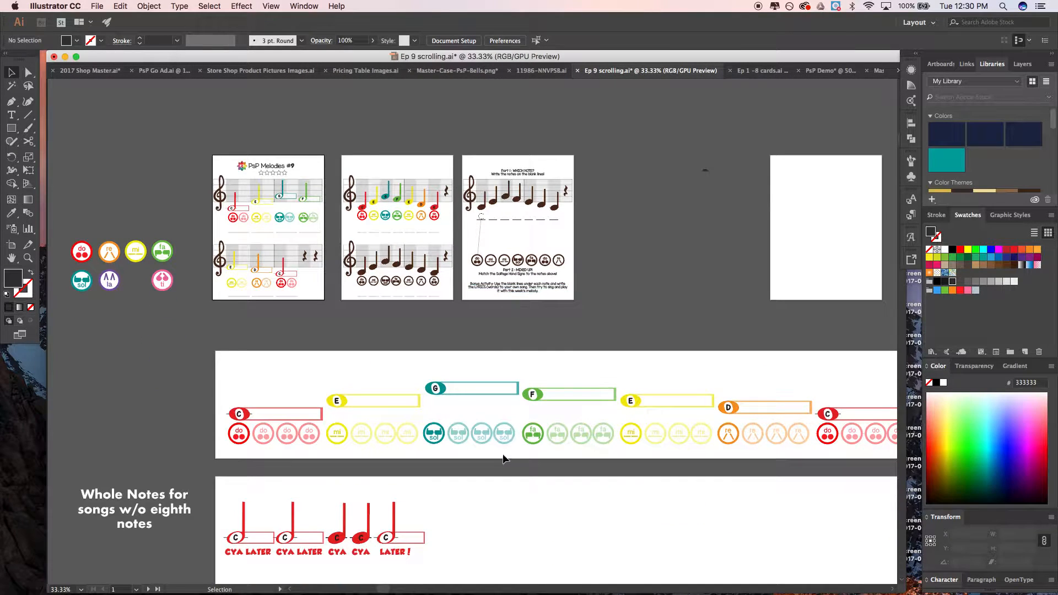
{"action": "scroll", "coordinate": [441, 404], "scroll_direction": "down", "scroll_amount": 7}
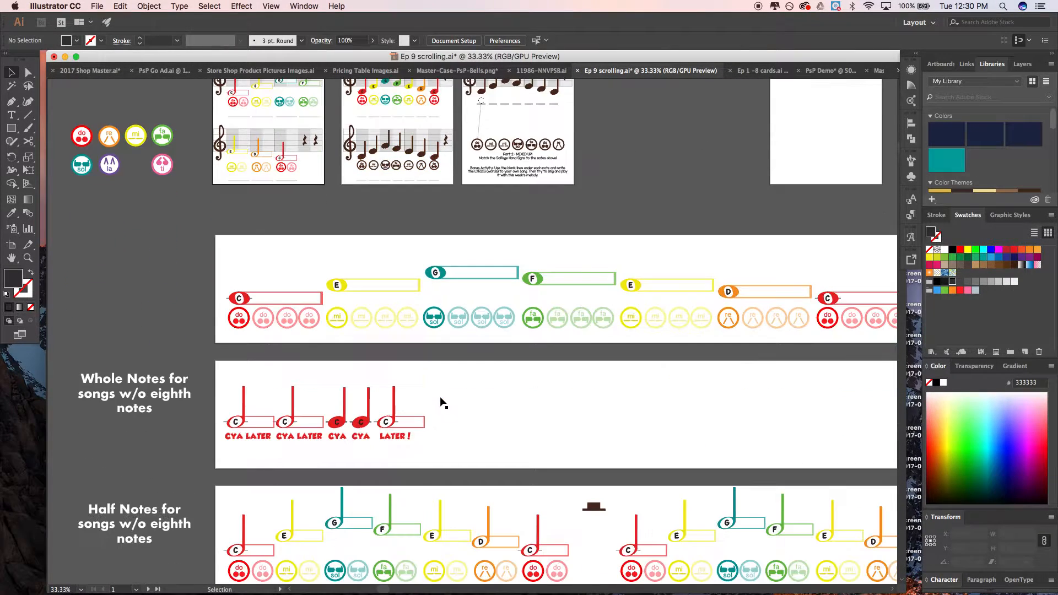
{"action": "scroll", "coordinate": [441, 398], "scroll_direction": "down", "scroll_amount": 2}
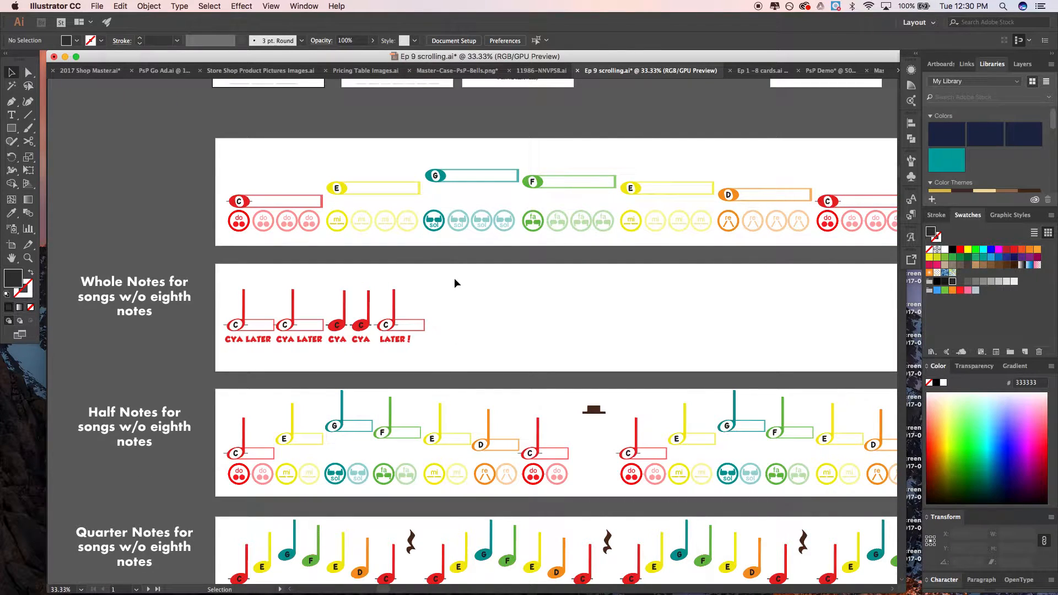
{"action": "scroll", "coordinate": [455, 283], "scroll_direction": "down", "scroll_amount": 1}
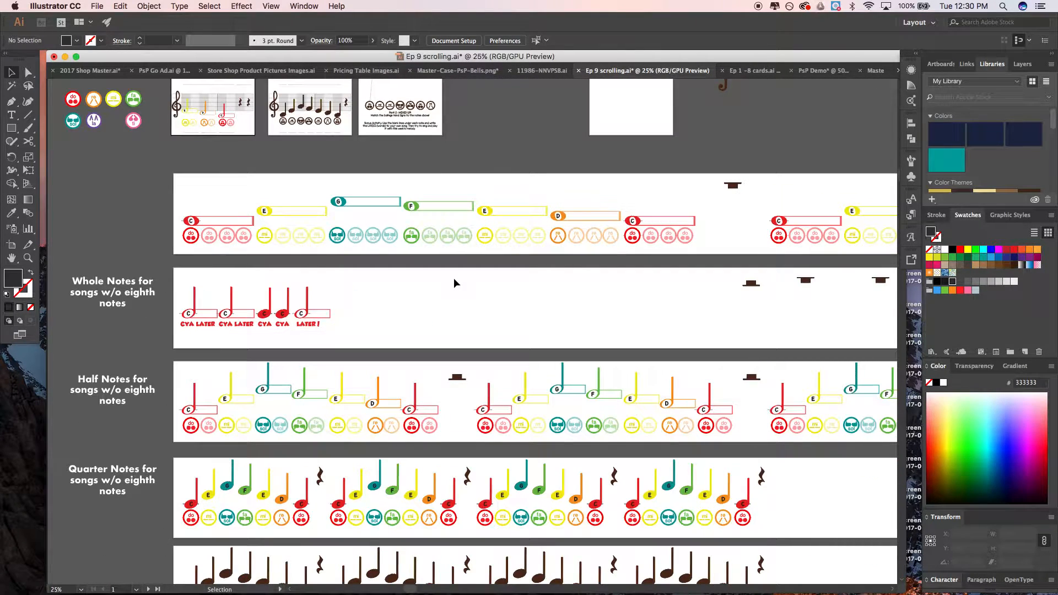
{"action": "scroll", "coordinate": [452, 283], "scroll_direction": "down", "scroll_amount": 1}
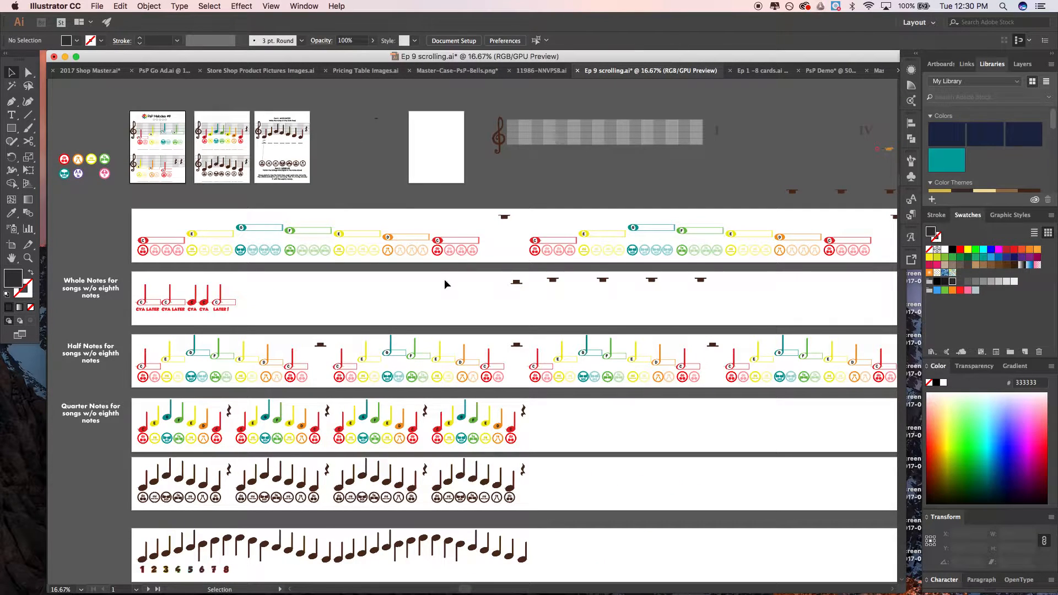
{"action": "scroll", "coordinate": [445, 279], "scroll_direction": "down", "scroll_amount": 1}
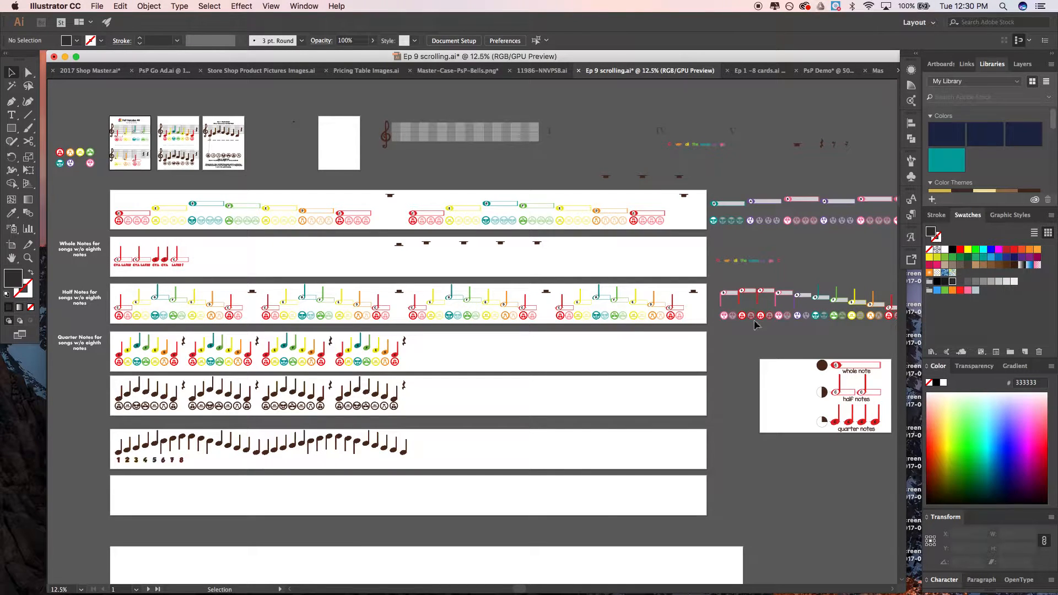
{"action": "scroll", "coordinate": [114, 160], "scroll_direction": "up", "scroll_amount": 3}
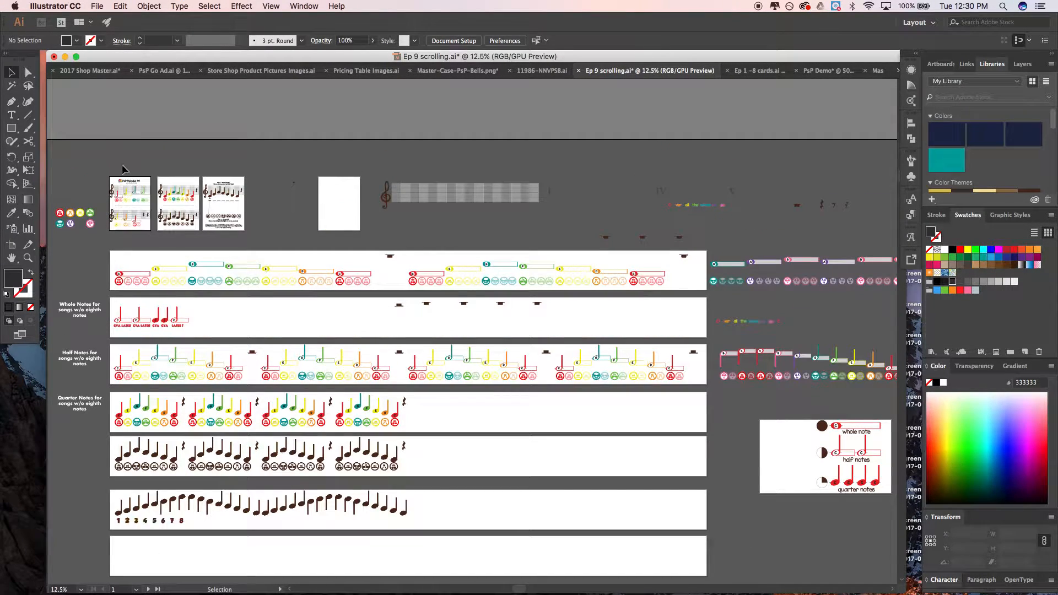
{"action": "key", "text": "super+plus"}
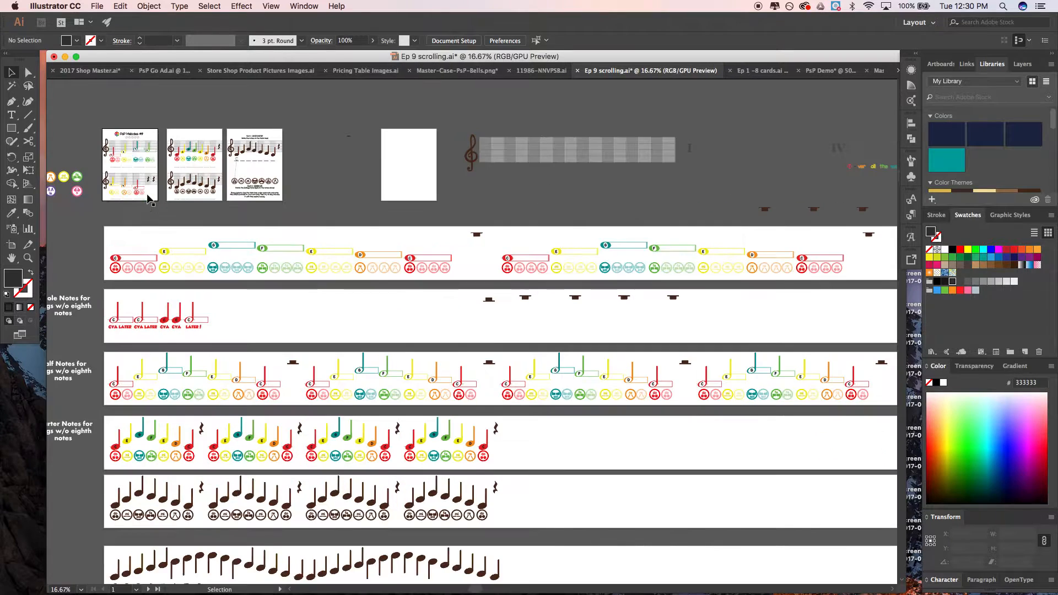
{"action": "key", "text": "super+plus"}
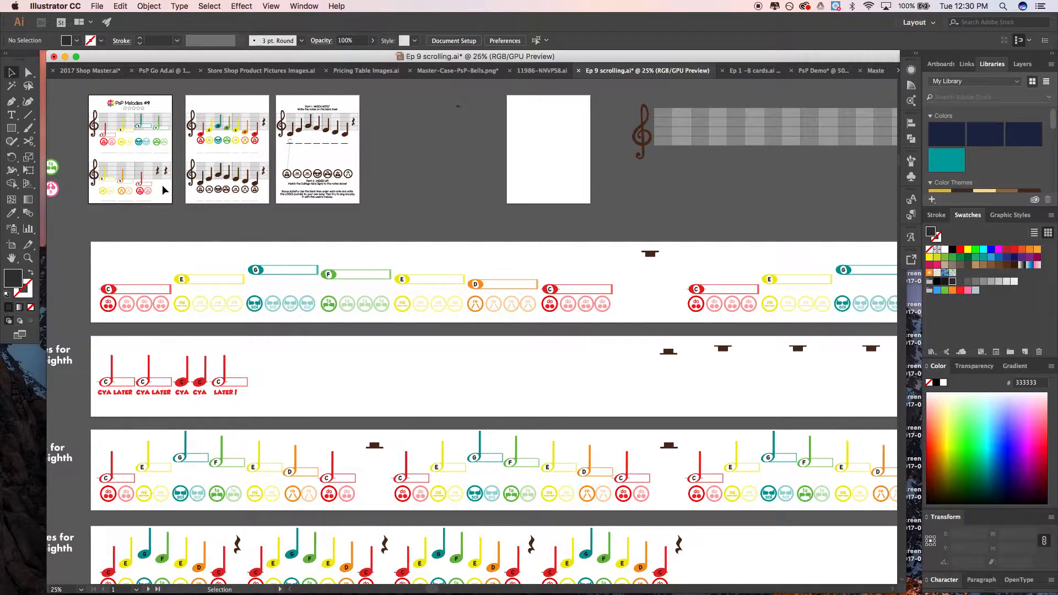
{"action": "scroll", "coordinate": [165, 190], "scroll_direction": "left", "scroll_amount": 5}
{"action": "scroll", "coordinate": [288, 232], "scroll_direction": "up", "scroll_amount": 5}
{"action": "scroll", "coordinate": [281, 265], "scroll_direction": "up", "scroll_amount": 3}
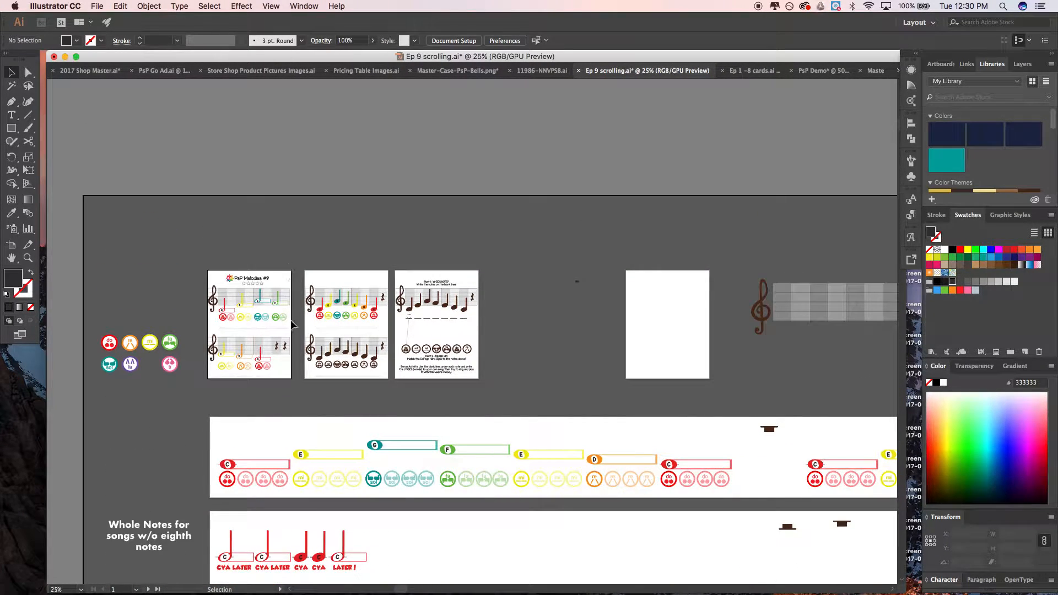
{"action": "scroll", "coordinate": [273, 309], "scroll_direction": "down", "scroll_amount": 15}
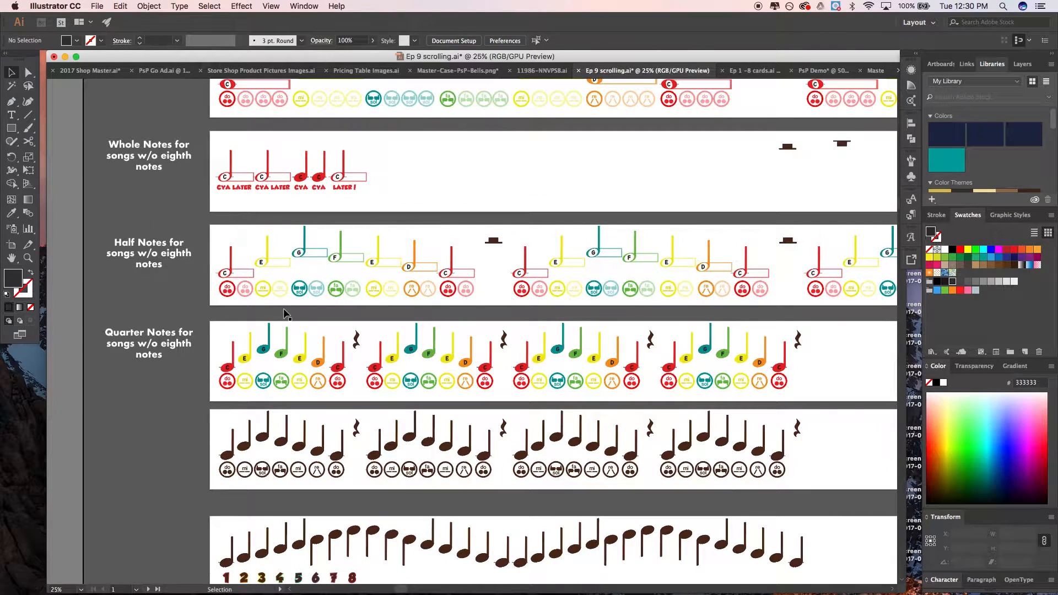
{"action": "scroll", "coordinate": [283, 314], "scroll_direction": "up", "scroll_amount": 8}
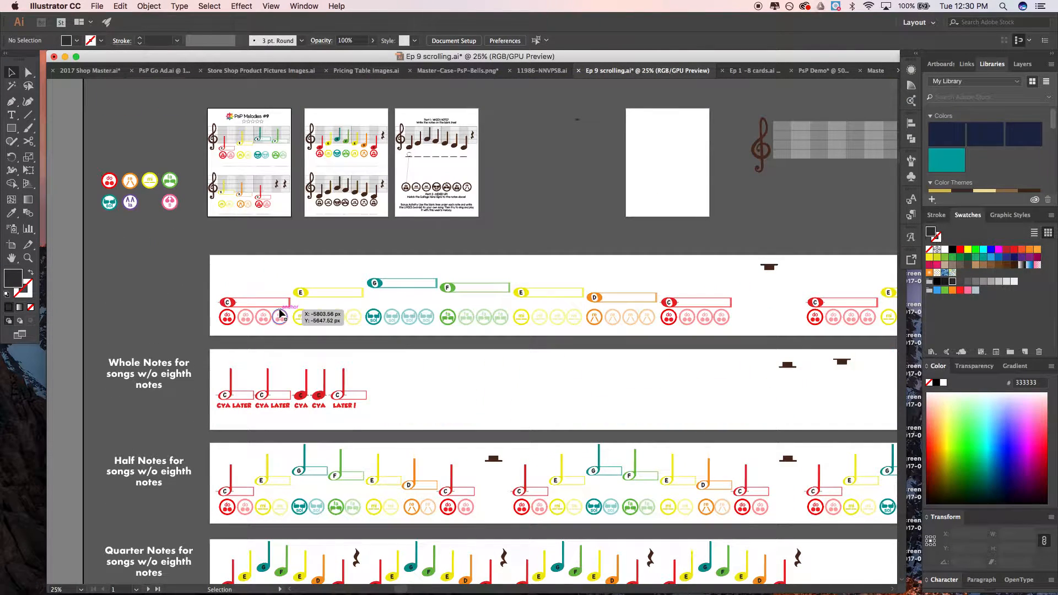
{"action": "scroll", "coordinate": [281, 315], "scroll_direction": "right", "scroll_amount": 1}
{"action": "scroll", "coordinate": [284, 315], "scroll_direction": "right", "scroll_amount": 3}
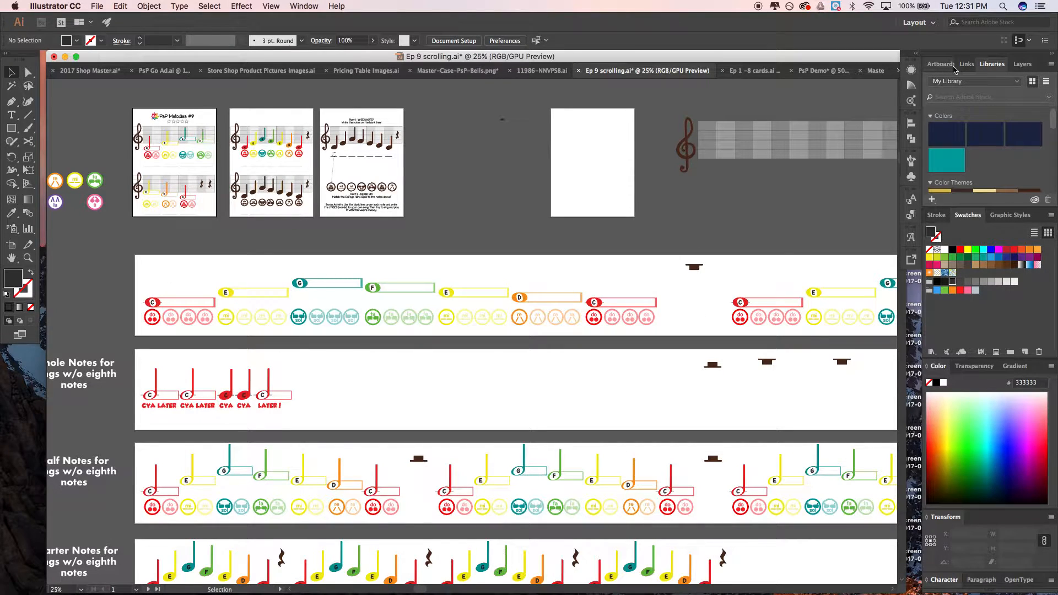
Show the locked Layer 2 containing the staff backgrounds, then hide and show it again to compare the note strips
{"action": "left_click", "coordinate": [1022, 65]}
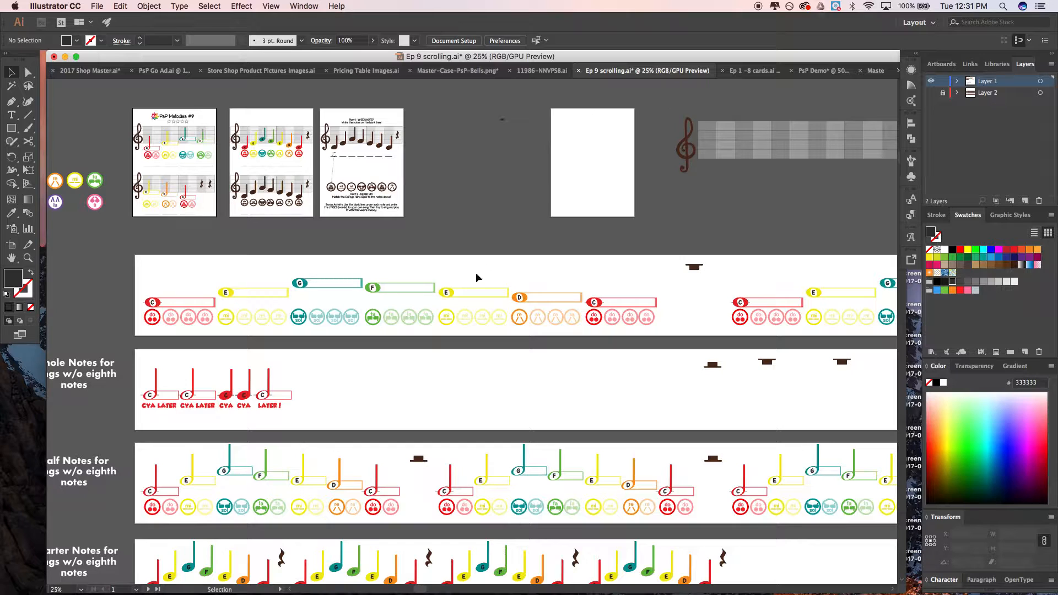
{"action": "left_click", "coordinate": [931, 93]}
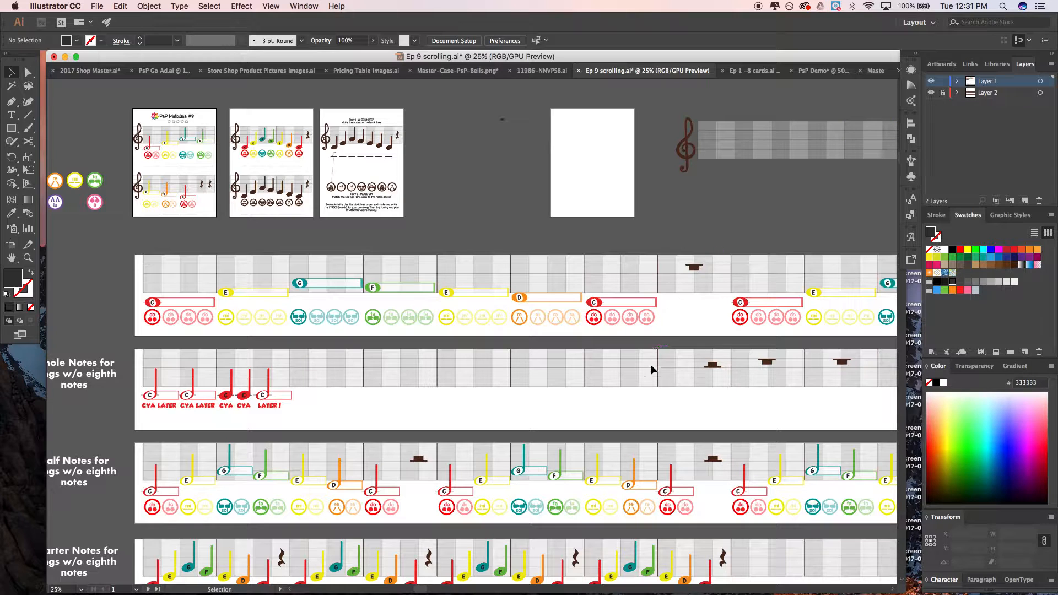
{"action": "left_click", "coordinate": [524, 373]}
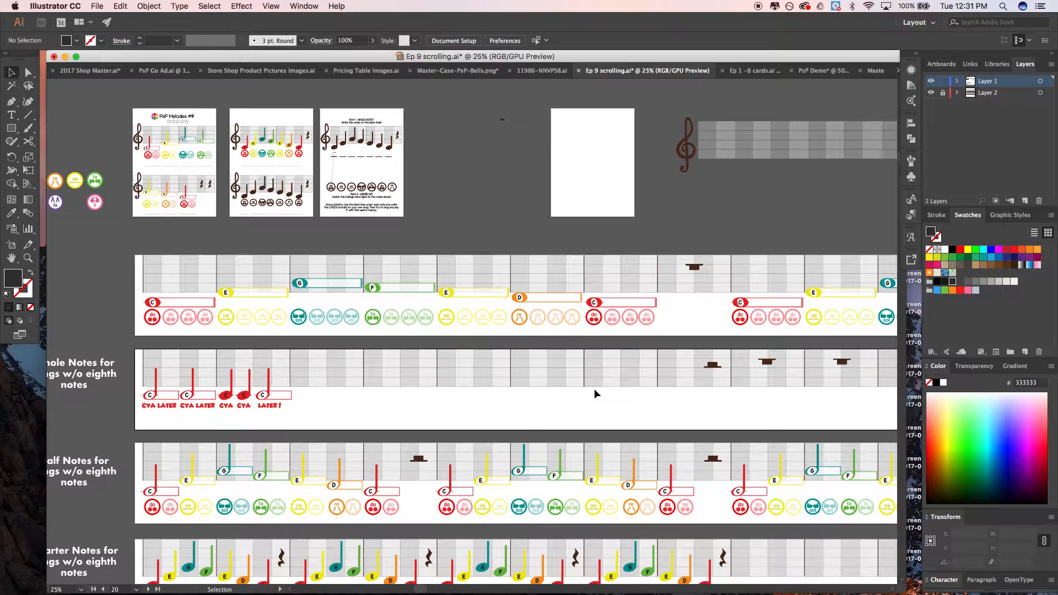
{"action": "left_click", "coordinate": [931, 93]}
{"action": "left_click", "coordinate": [930, 93]}
{"action": "scroll", "coordinate": [158, 167], "scroll_direction": "up", "scroll_amount": 1}
{"action": "scroll", "coordinate": [156, 164], "scroll_direction": "up", "scroll_amount": 5}
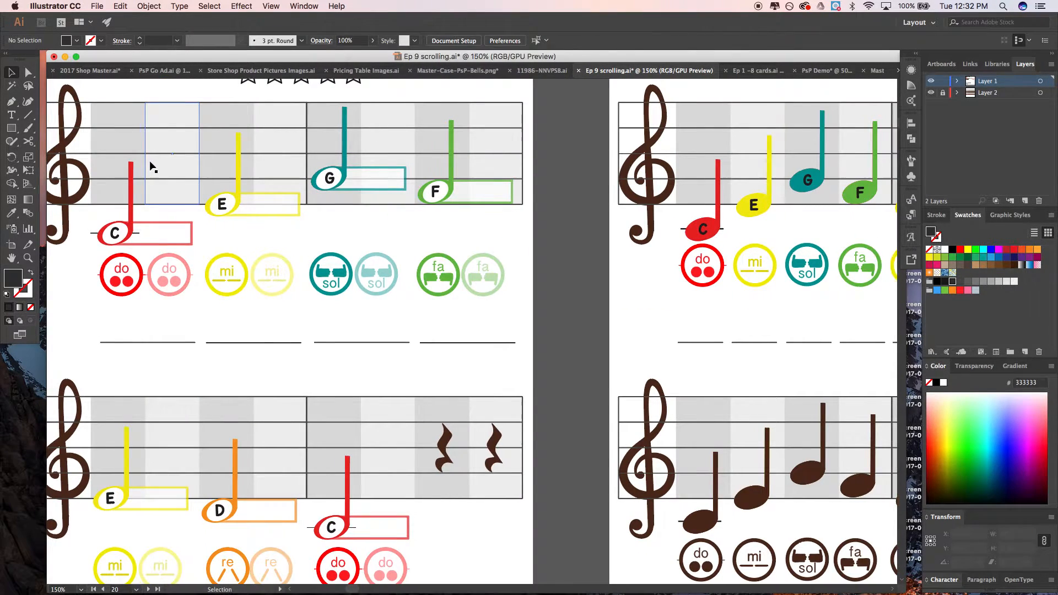
{"action": "scroll", "coordinate": [153, 167], "scroll_direction": "left", "scroll_amount": 2}
{"action": "left_click_drag", "start_coordinate": [120, 321], "coordinate": [434, 227]}
{"action": "key", "text": "super+z"}
{"action": "key", "text": "super+z"}
Nudge the yellow E note and its two mi hand signs on the first worksheet's upper staff 8 px to the left
{"action": "left_click_drag", "start_coordinate": [261, 318], "coordinate": [337, 209]}
{"action": "scroll", "coordinate": [338, 211], "scroll_direction": "up", "scroll_amount": 2}
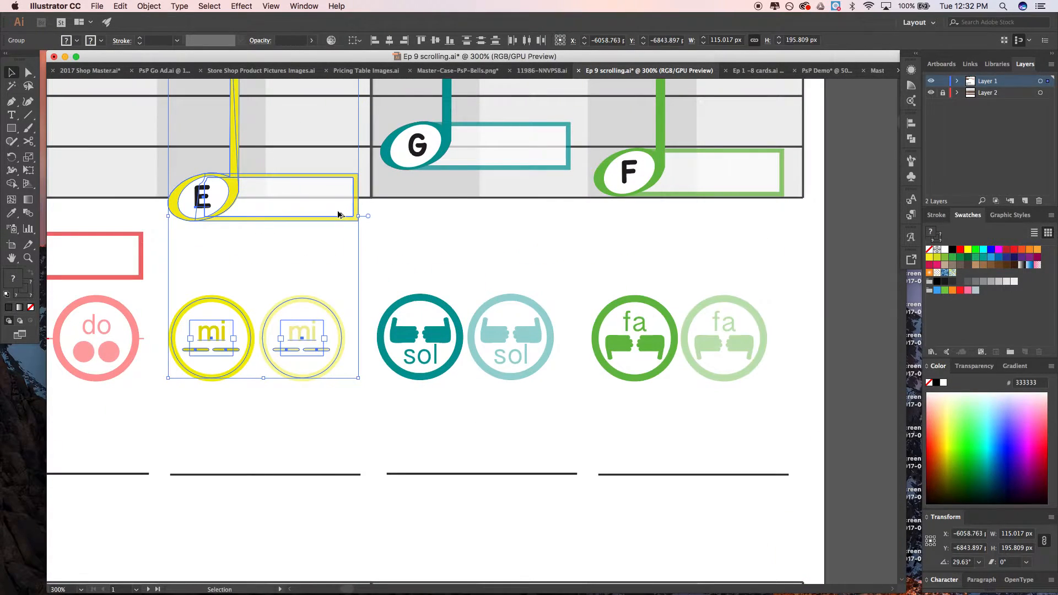
{"action": "key", "text": "Left"}
{"action": "key", "text": "Left"}
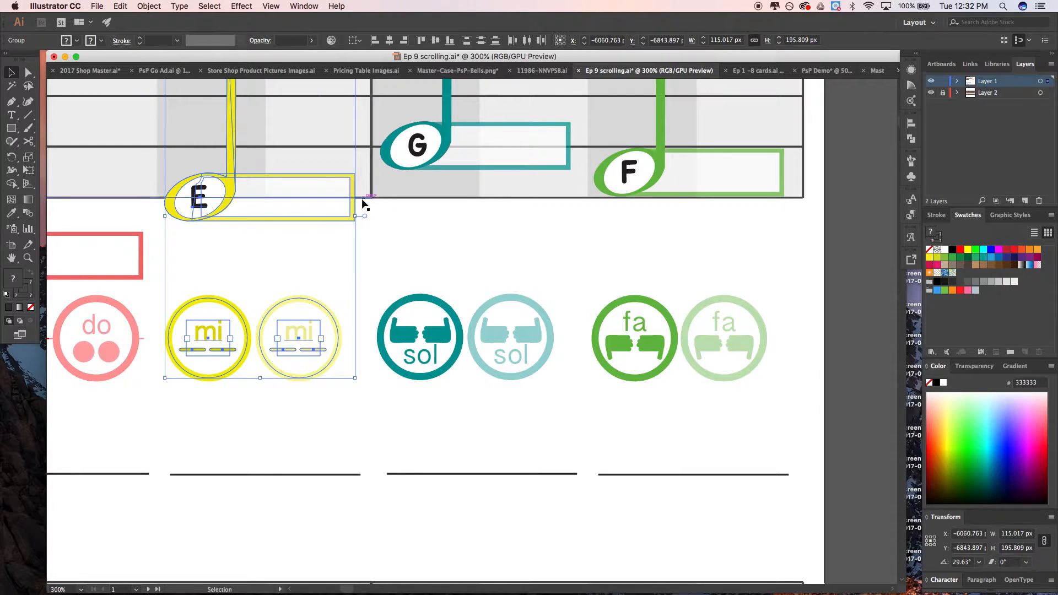
{"action": "key", "text": "Left"}
{"action": "key", "text": "Left"}
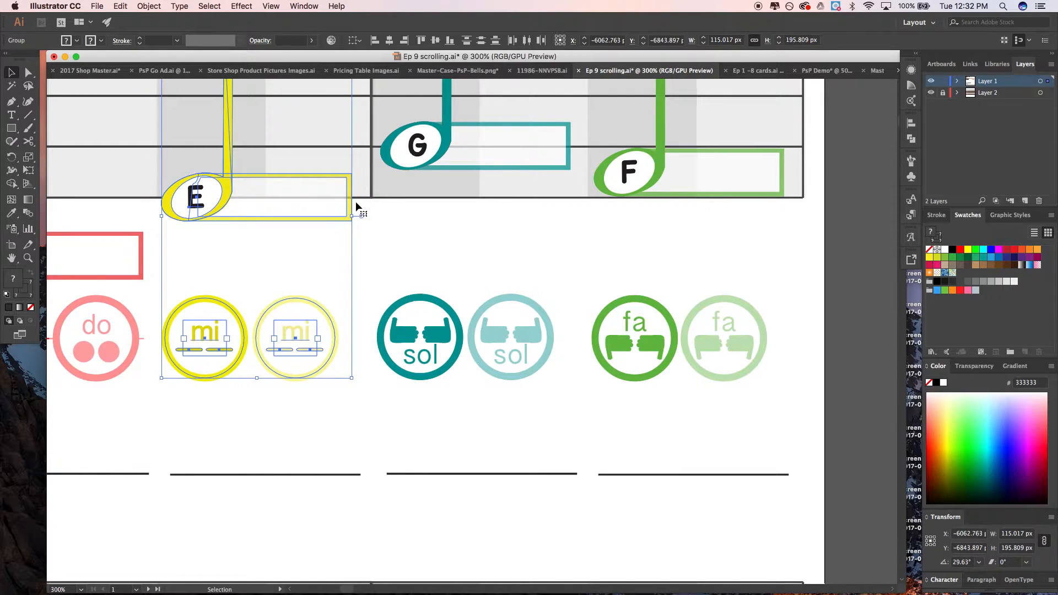
{"action": "key", "text": "Left"}
{"action": "key", "text": "Left"}
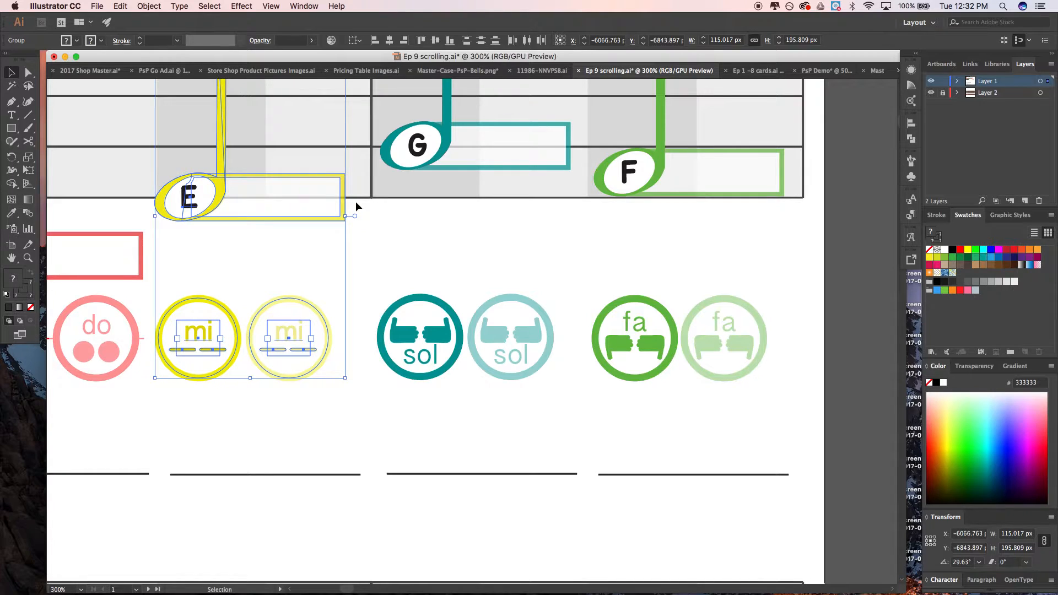
Nudge the yellow E note and its two mi hand signs back 8 px to the right and deselect them
{"action": "key", "text": "Right"}
{"action": "key", "text": "Right"}
{"action": "scroll", "coordinate": [356, 200], "scroll_direction": "down", "scroll_amount": 1}
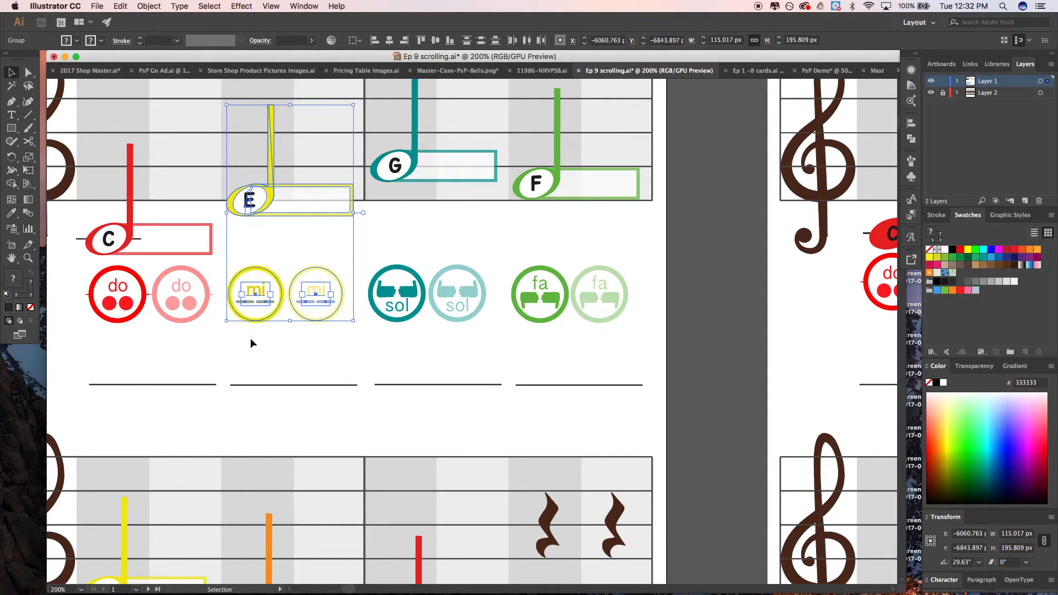
{"action": "key", "text": "Right"}
{"action": "key", "text": "Right"}
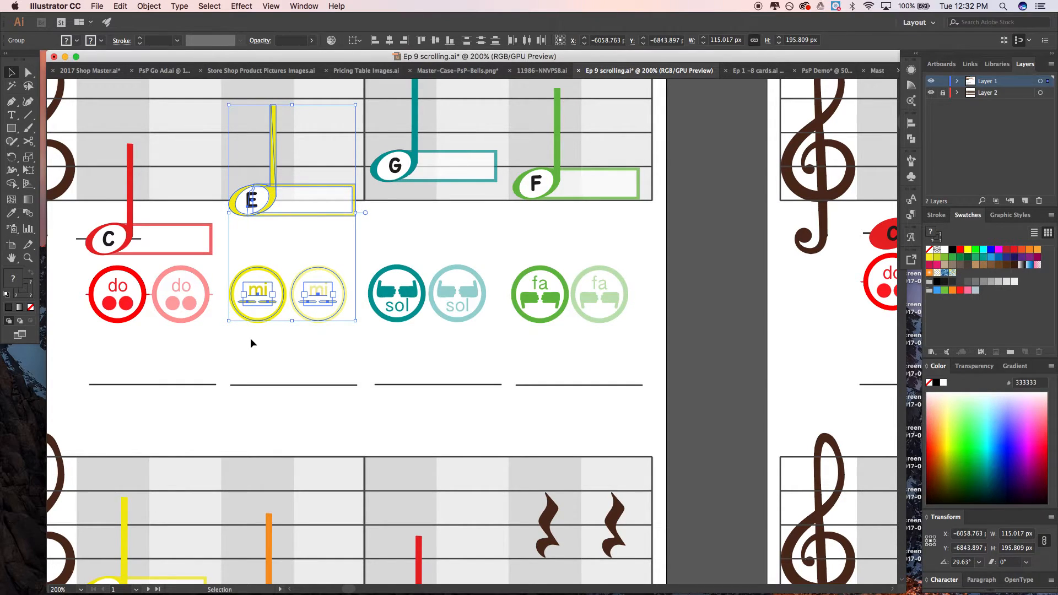
{"action": "left_click", "coordinate": [250, 338]}
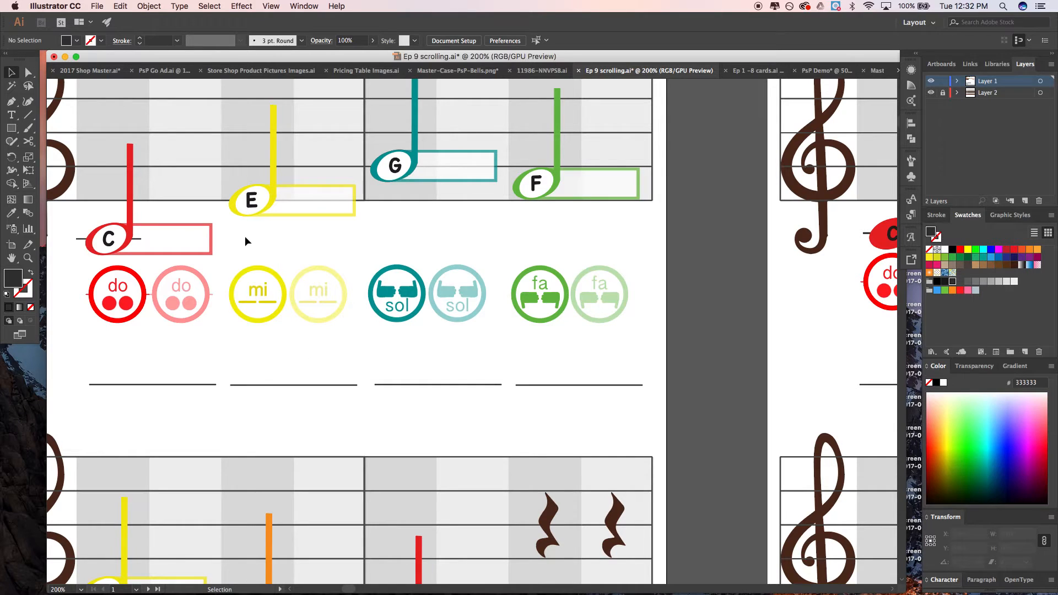
Nudge the upper staff's red C note, do hand signs and answer line slightly right, and the teal G group slightly right and back
{"action": "left_click_drag", "start_coordinate": [82, 407], "coordinate": [205, 247]}
{"action": "key", "text": "Right"}
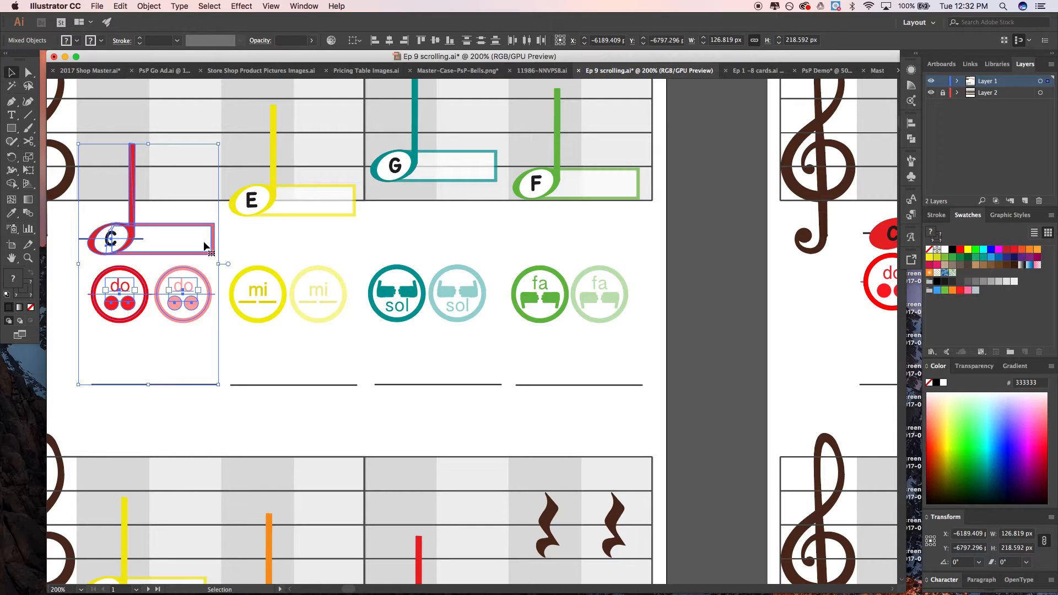
{"action": "left_click_drag", "start_coordinate": [396, 430], "coordinate": [511, 221]}
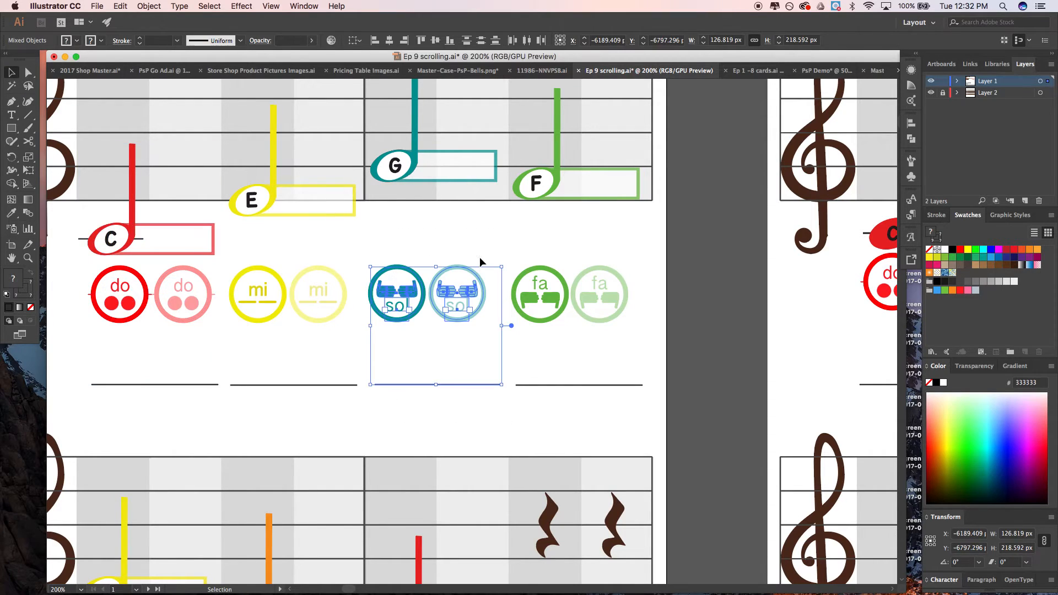
{"action": "left_click", "coordinate": [449, 175], "text": "shift"}
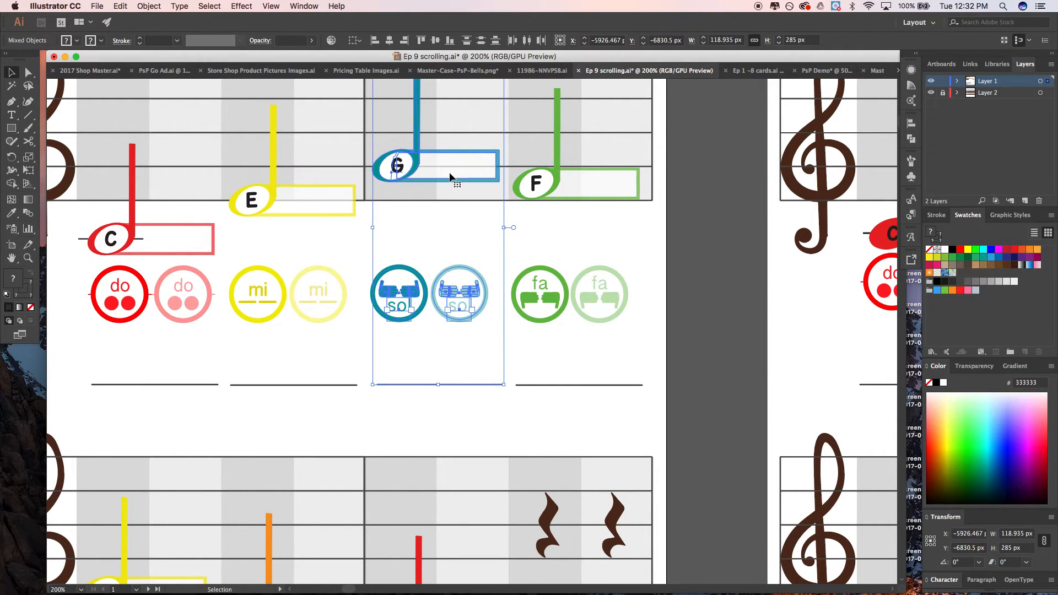
{"action": "scroll", "coordinate": [438, 194], "scroll_direction": "down", "scroll_amount": 1}
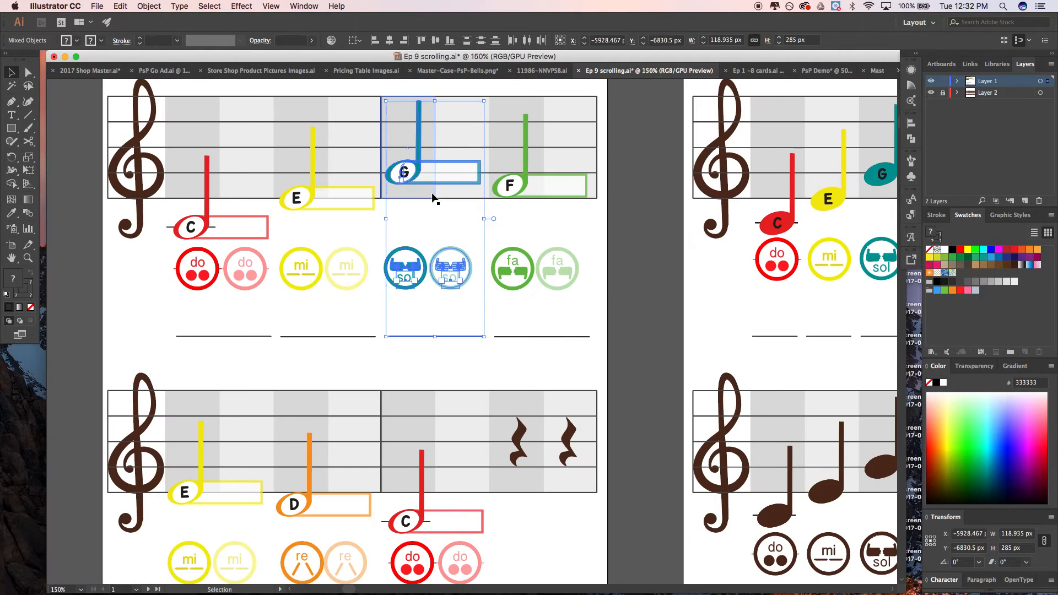
{"action": "left_click", "coordinate": [614, 246]}
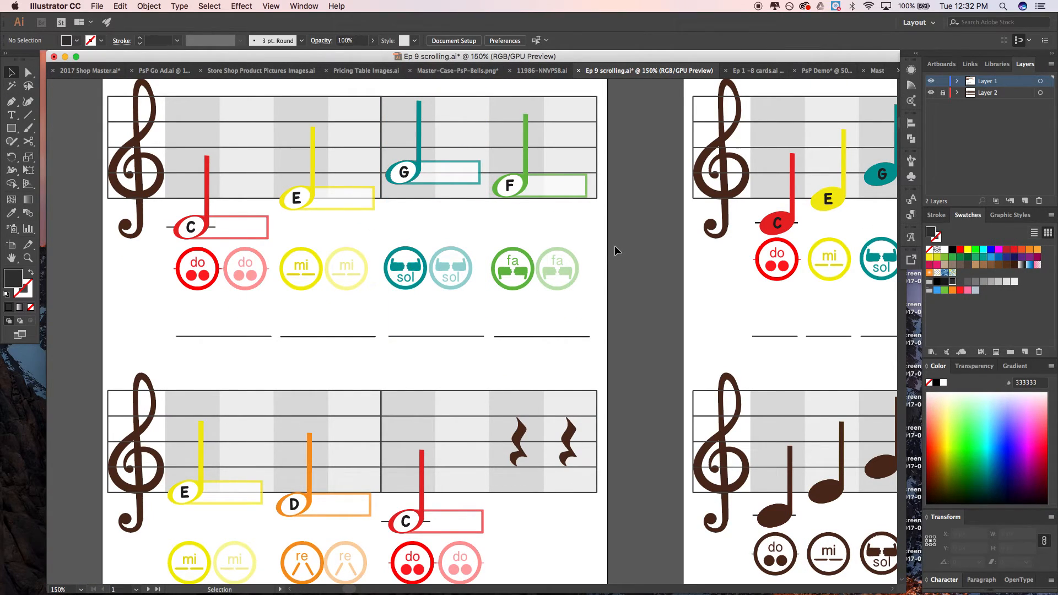
Examine the second worksheet's colored quarter notes, the brown notes below them, and their hand signs and answer lines
{"action": "scroll", "coordinate": [614, 246], "scroll_direction": "right", "scroll_amount": 2}
{"action": "scroll", "coordinate": [614, 246], "scroll_direction": "right", "scroll_amount": 5}
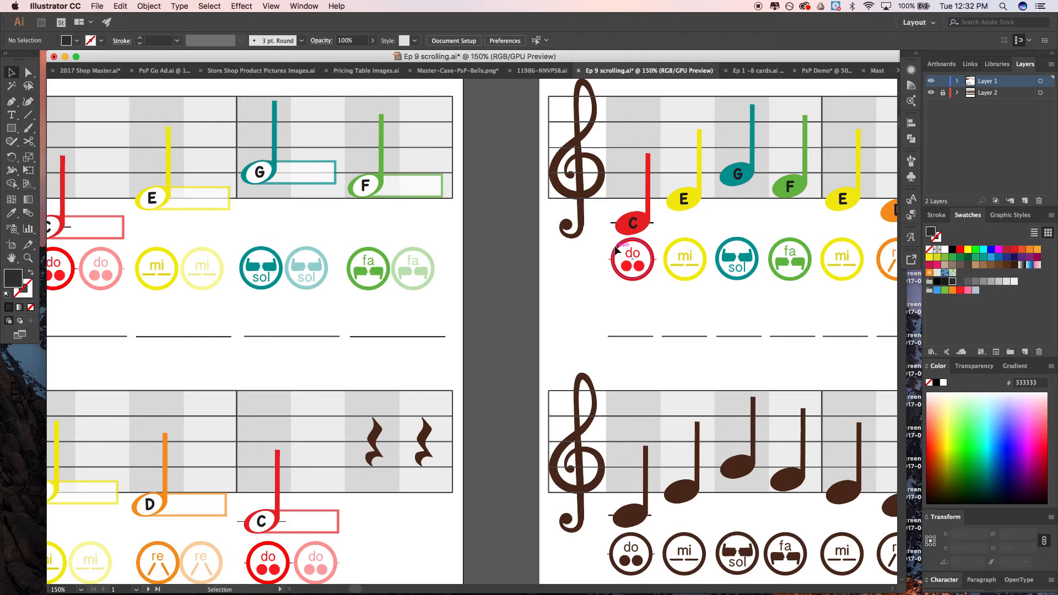
{"action": "scroll", "coordinate": [616, 250], "scroll_direction": "right", "scroll_amount": 5}
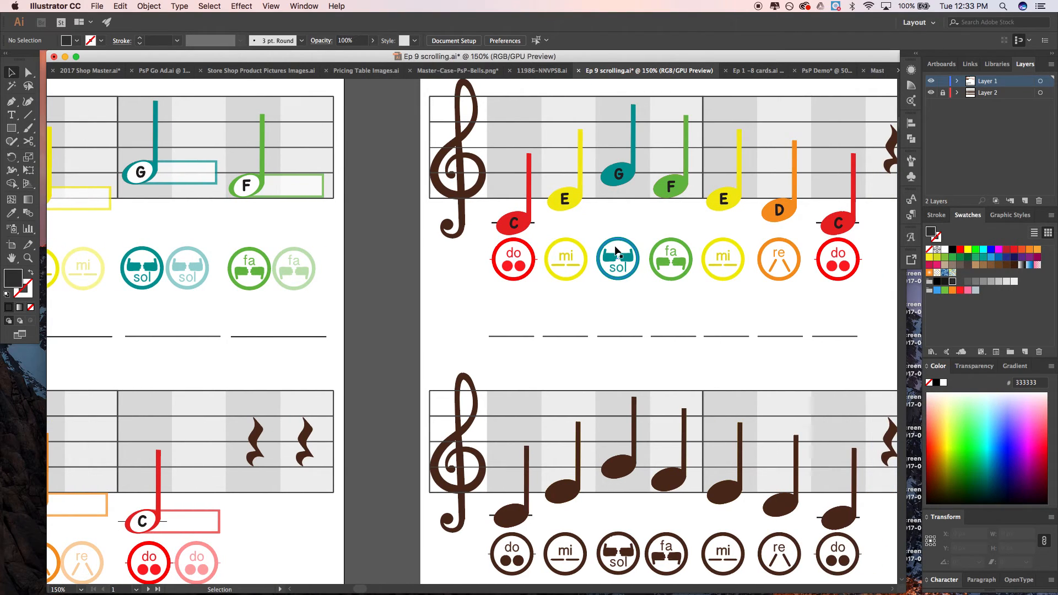
{"action": "scroll", "coordinate": [403, 299], "scroll_direction": "down", "scroll_amount": 3}
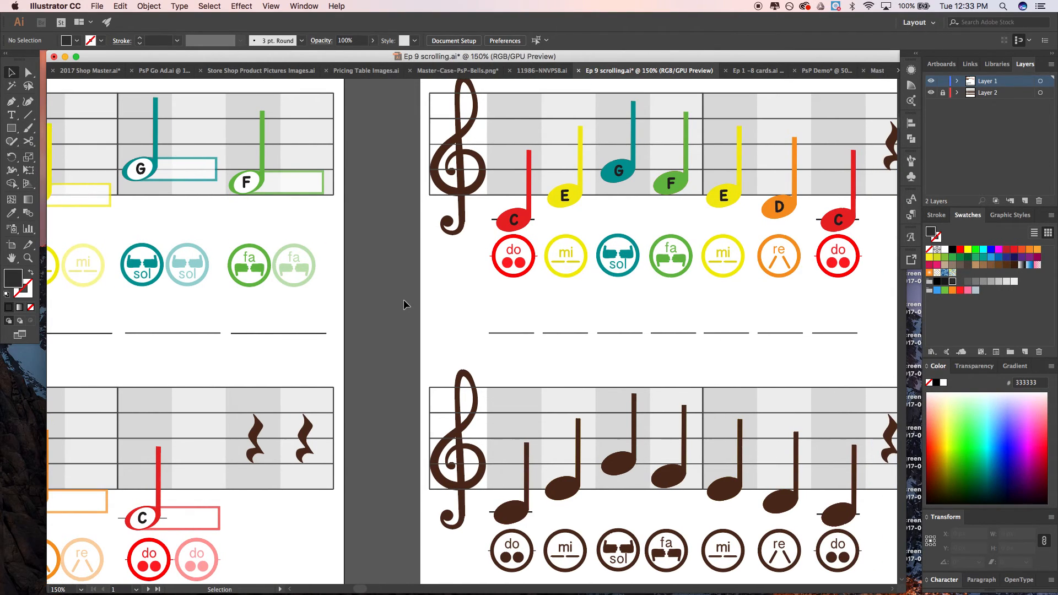
{"action": "scroll", "coordinate": [403, 298], "scroll_direction": "down", "scroll_amount": 2}
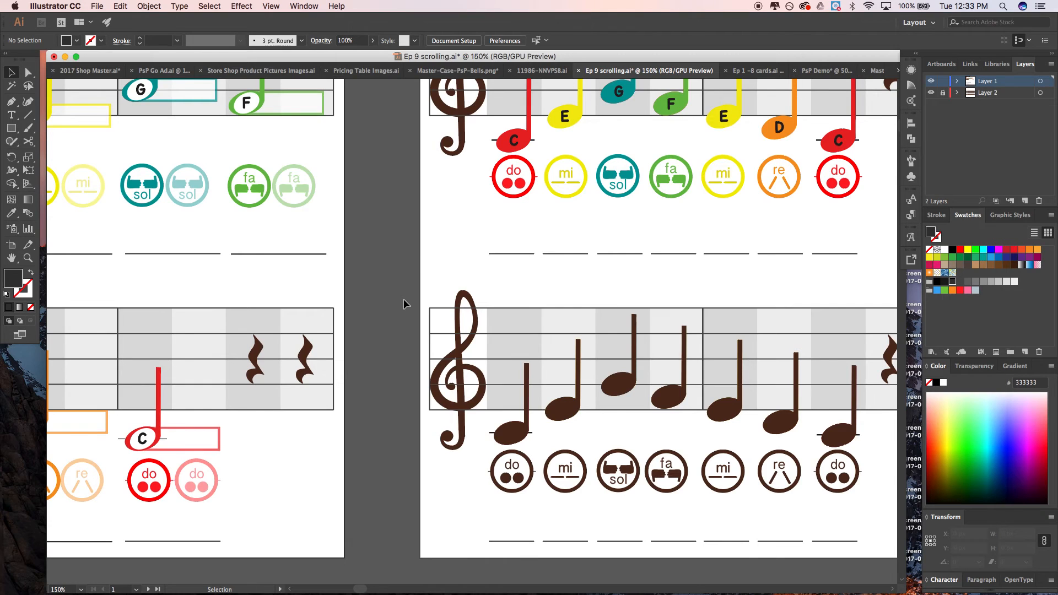